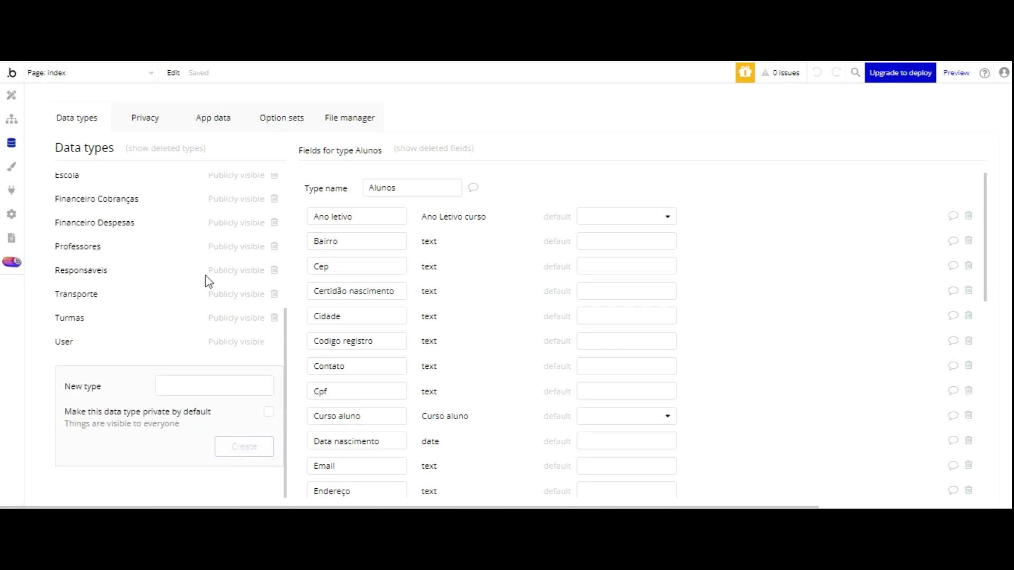
Create a new data type named 'Manual ajuda' and begin adding a field to it.
click(193, 385)
text(M)
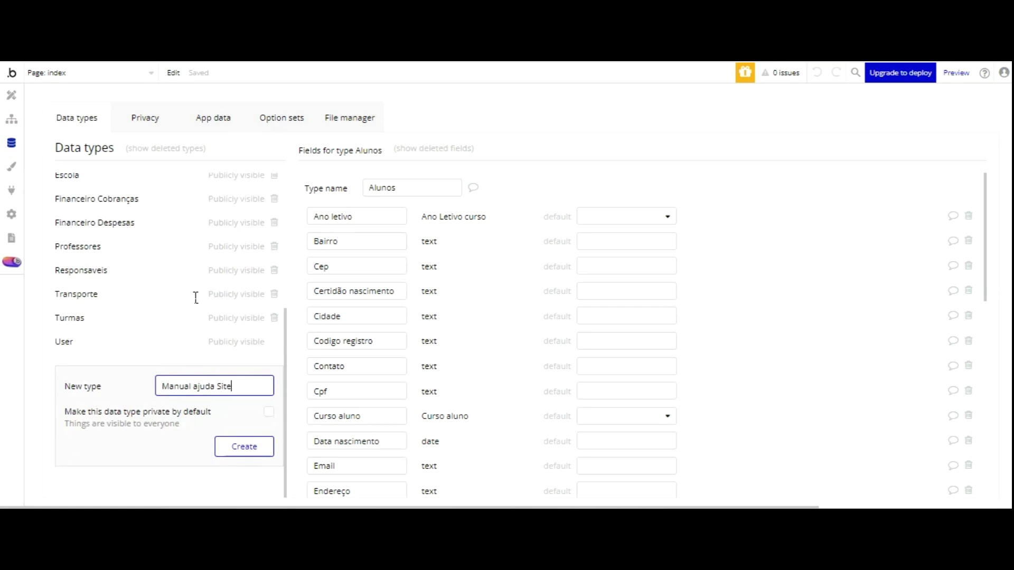
text(anual ajuda Sistema Escolar)
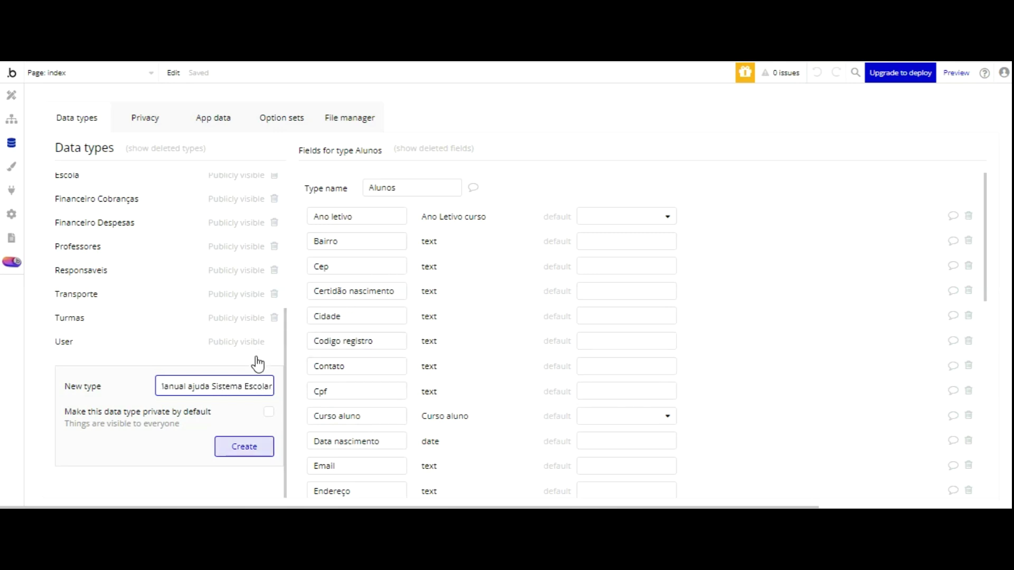
key(BackSpace)
key(BackSpace)
key(BackSpace)
key(BackSpace)
key(BackSpace)
key(BackSpace)
key(BackSpace)
key(BackSpace)
key(BackSpace)
key(BackSpace)
key(BackSpace)
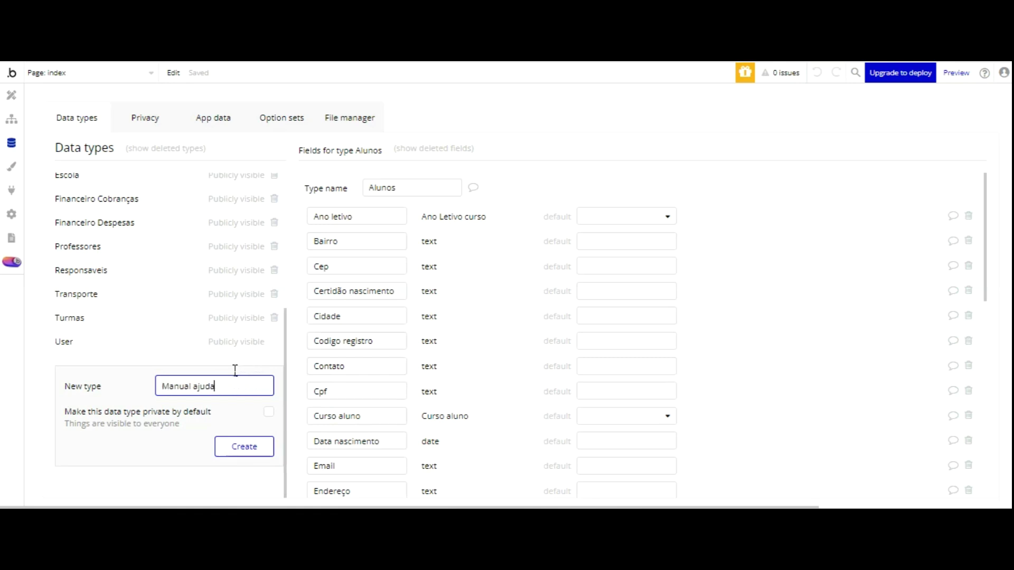
click(244, 446)
click(366, 316)
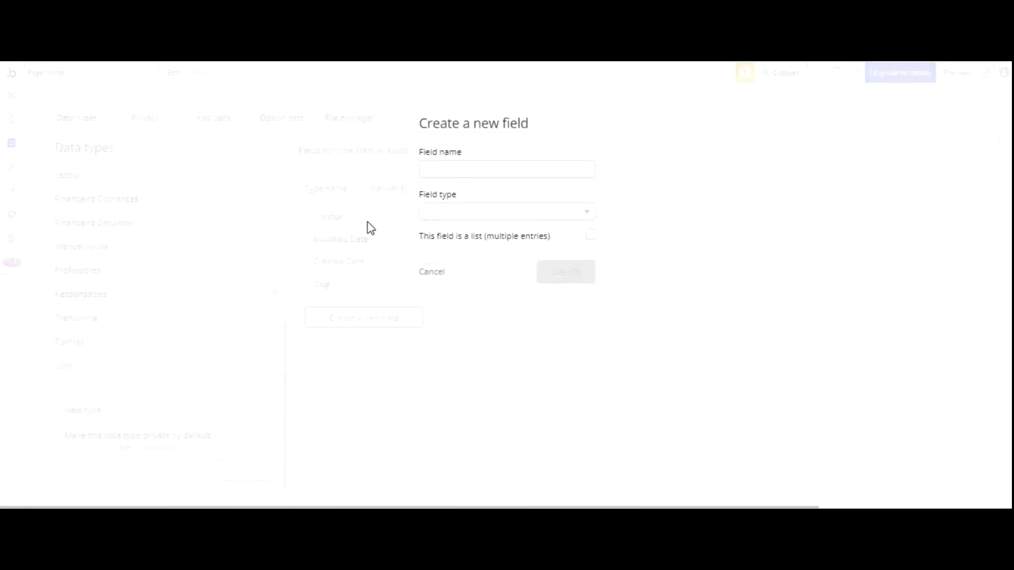
Add an 'Arquivo' field of type file to Manual ajuda.
click(458, 170)
text(Arquiv)
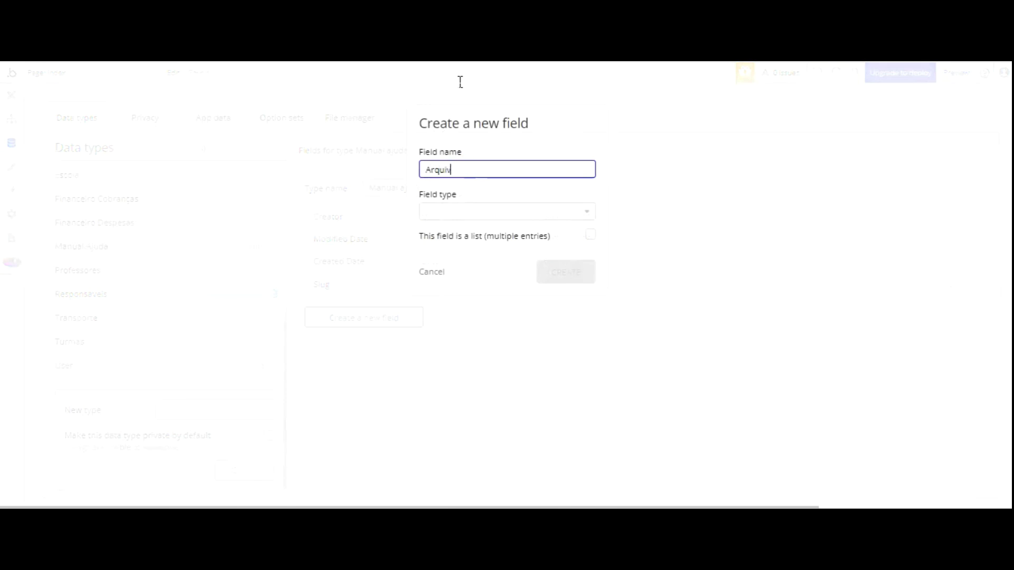
click(491, 212)
scroll(499, 238, down, 8)
scroll(491, 254, down, 3)
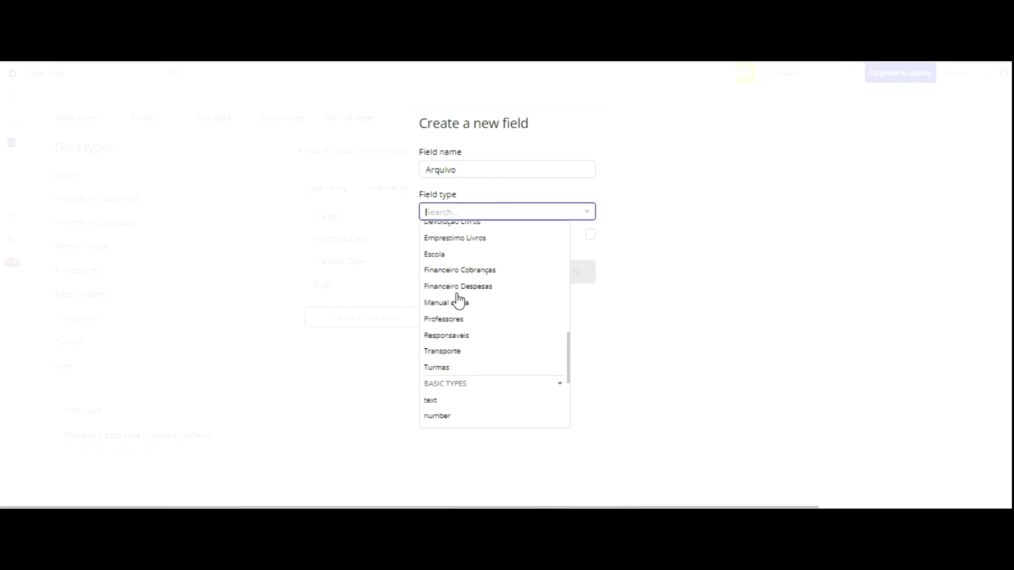
scroll(458, 301, down, 3)
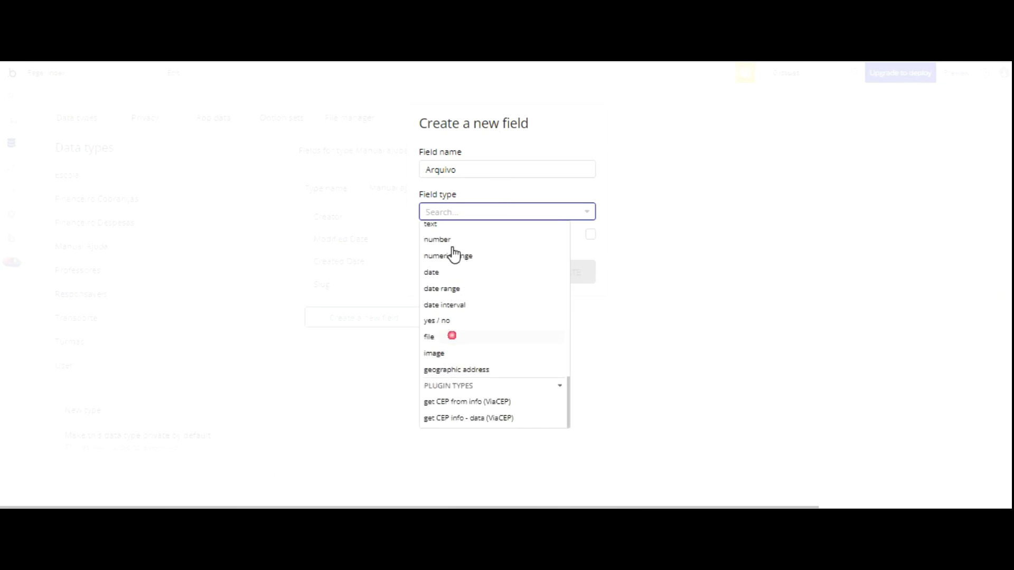
click(452, 336)
key(Return)
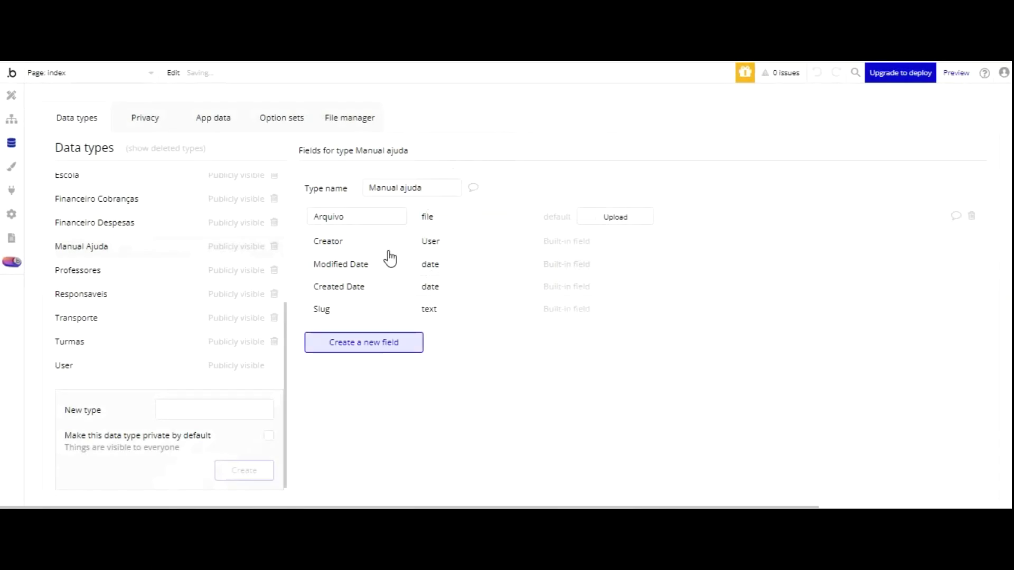
Add a 'Nome arquivo' field of type text to Manual ajuda.
click(435, 244)
click(482, 165)
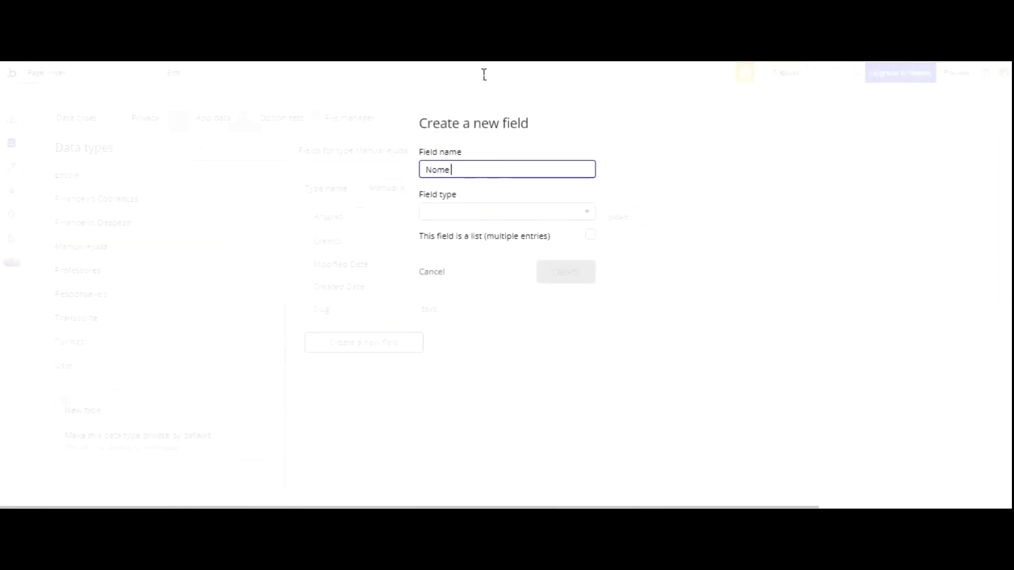
text(Nome Arquivo)
click(510, 210)
scroll(499, 254, down, 3)
scroll(482, 271, down, 4)
scroll(484, 273, up, 6)
scroll(483, 272, up, 5)
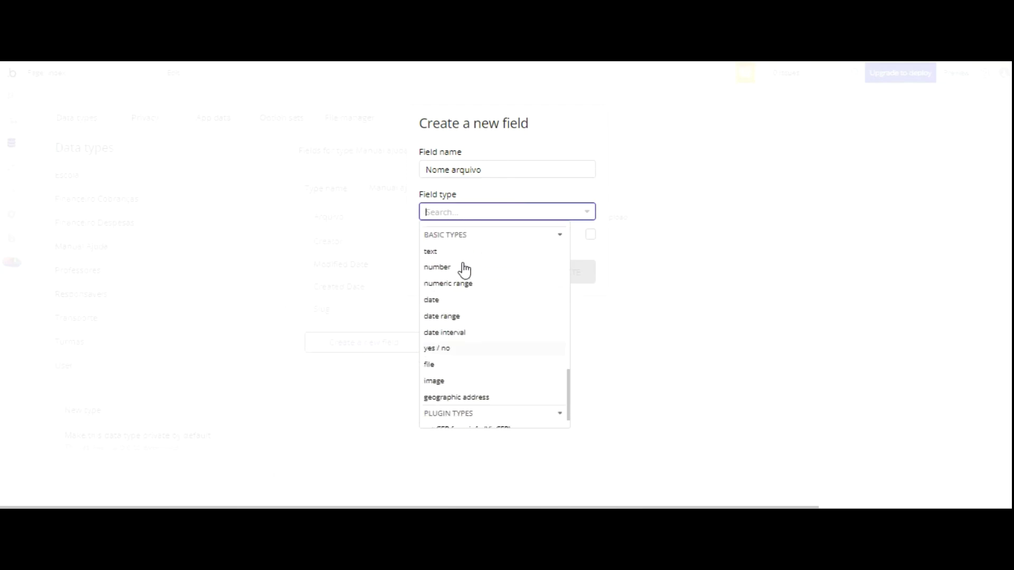
click(471, 170)
key(Return)
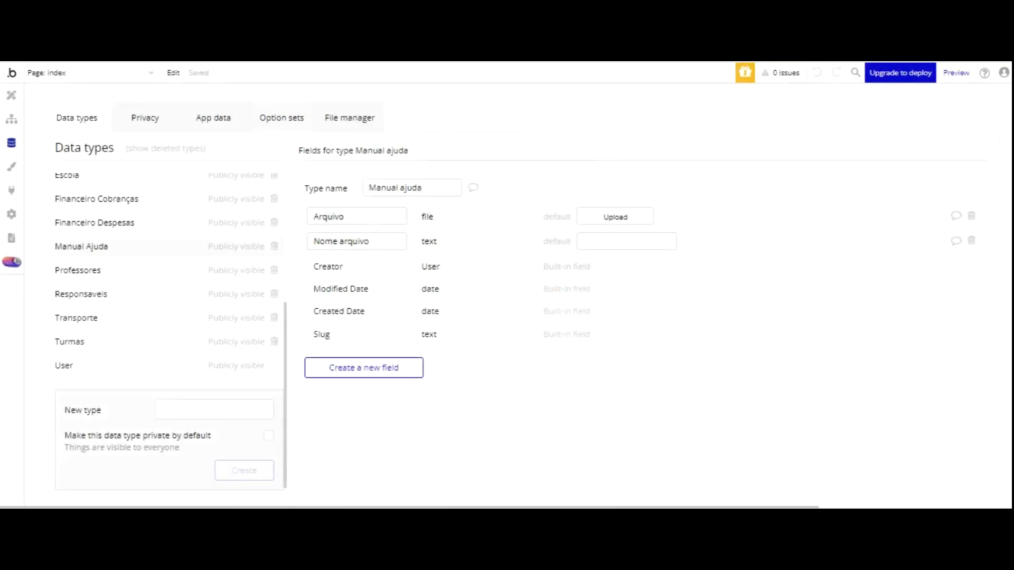
click(282, 117)
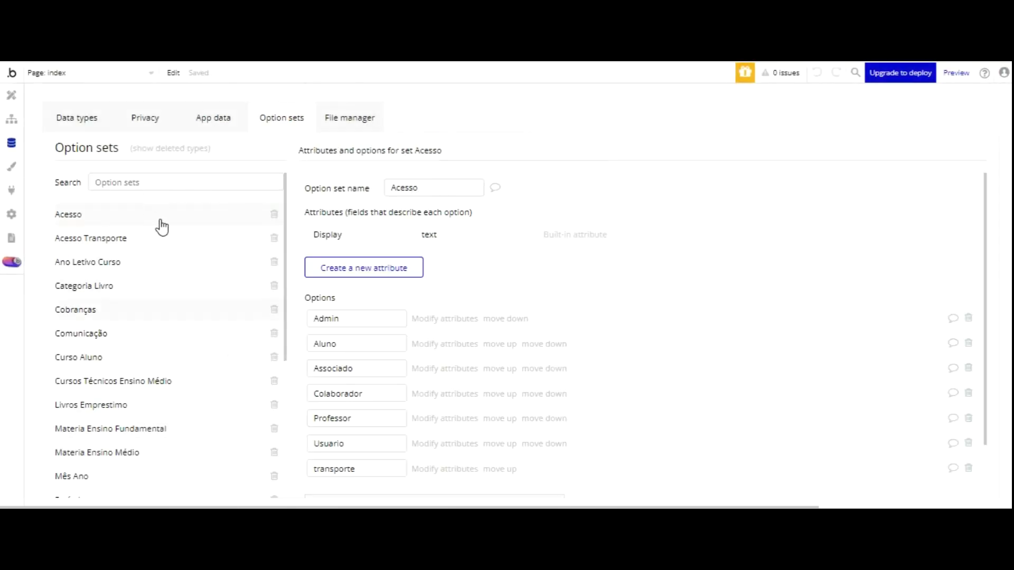
Create the 'Seçao manual ajuda' option set with options Login and Financeiro.
scroll(162, 226, down, 5)
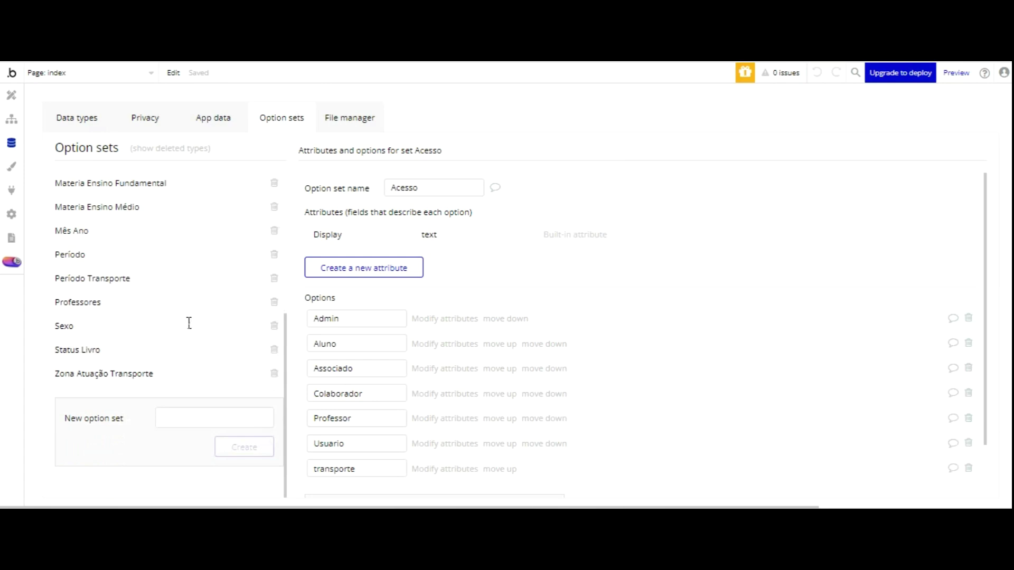
text(Se)
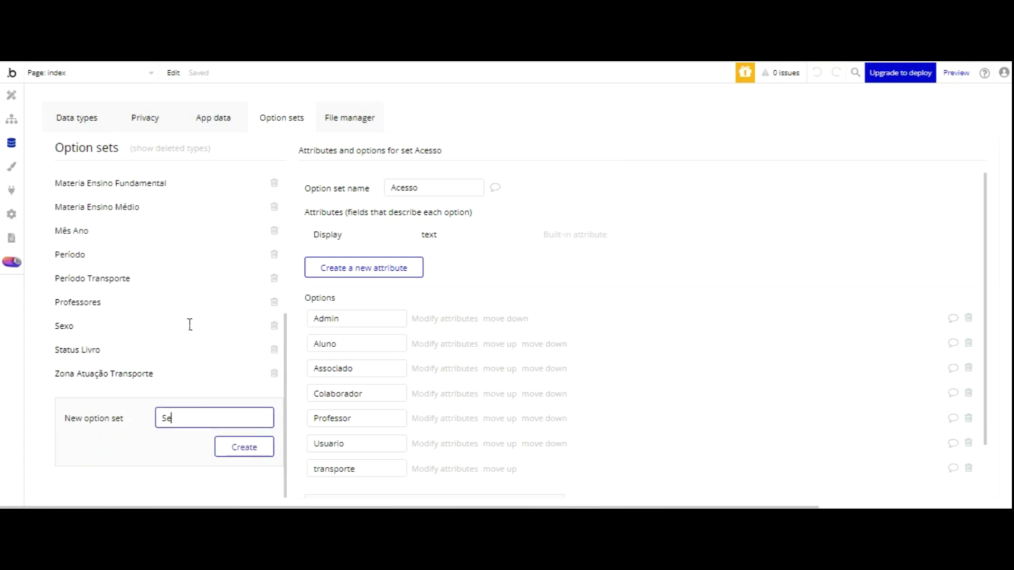
text(çao manual ajuda)
key(Return)
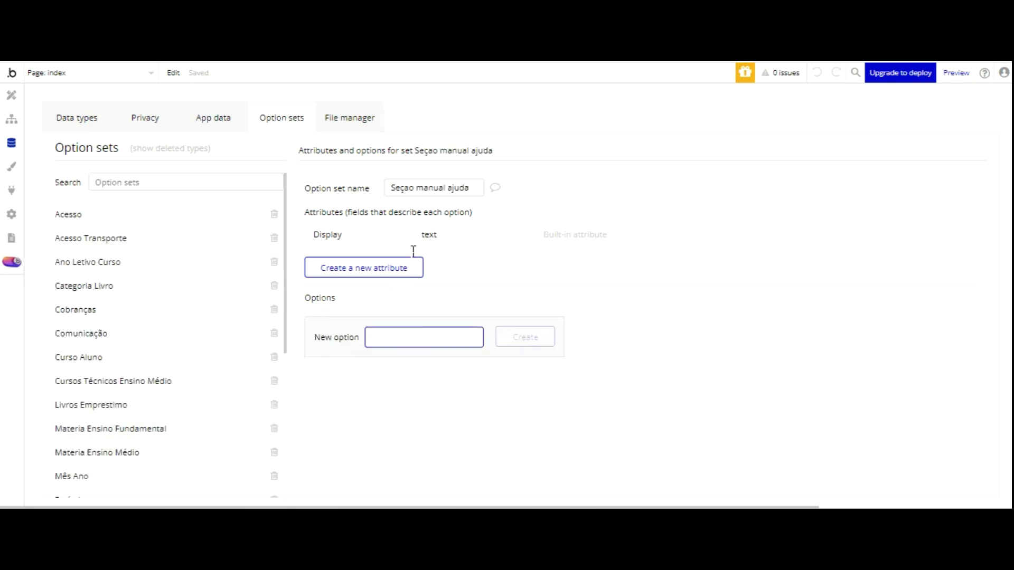
text(Lo)
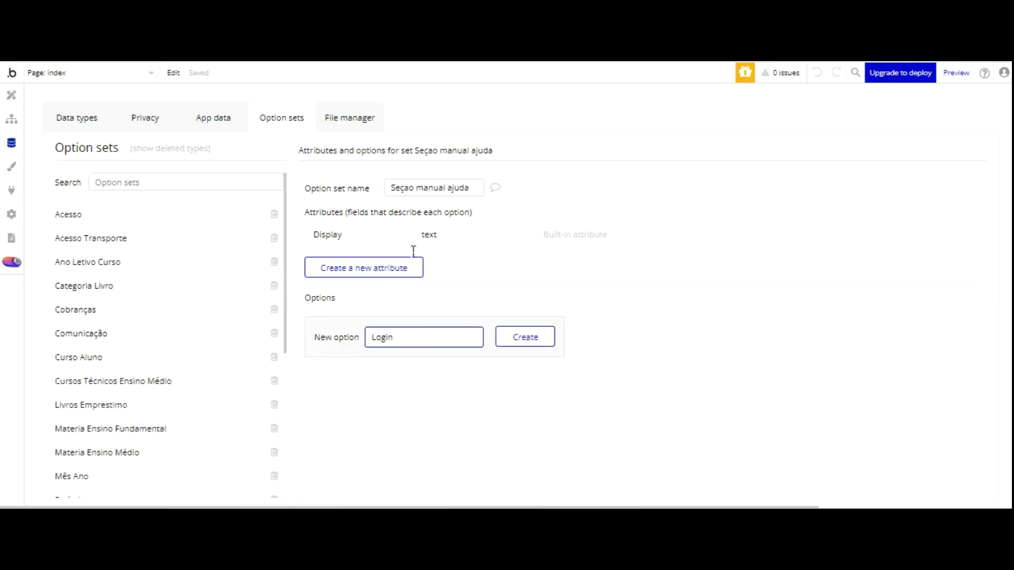
text(gin)
key(Return)
text(Finance)
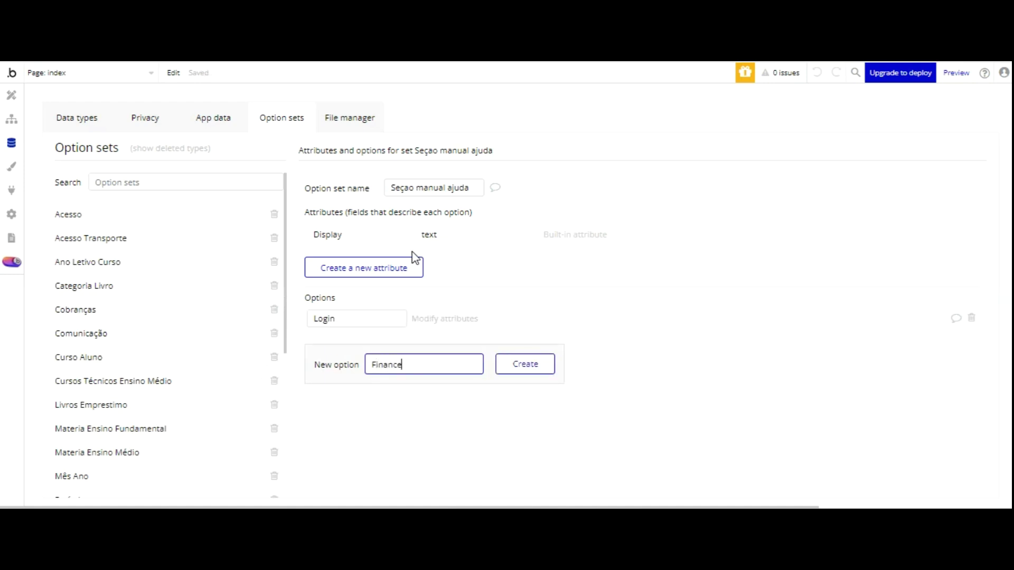
text(iro)
key(Return)
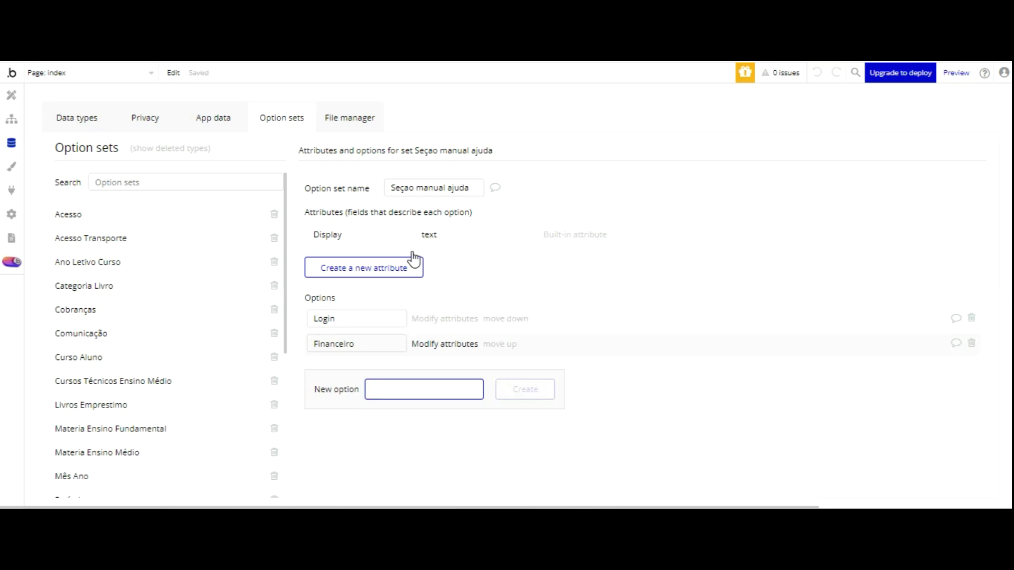
Add the options Professor, Aluno, Cadastro and Trasnporte to the option set.
text(B)
key(BackSpace)
text(Profe)
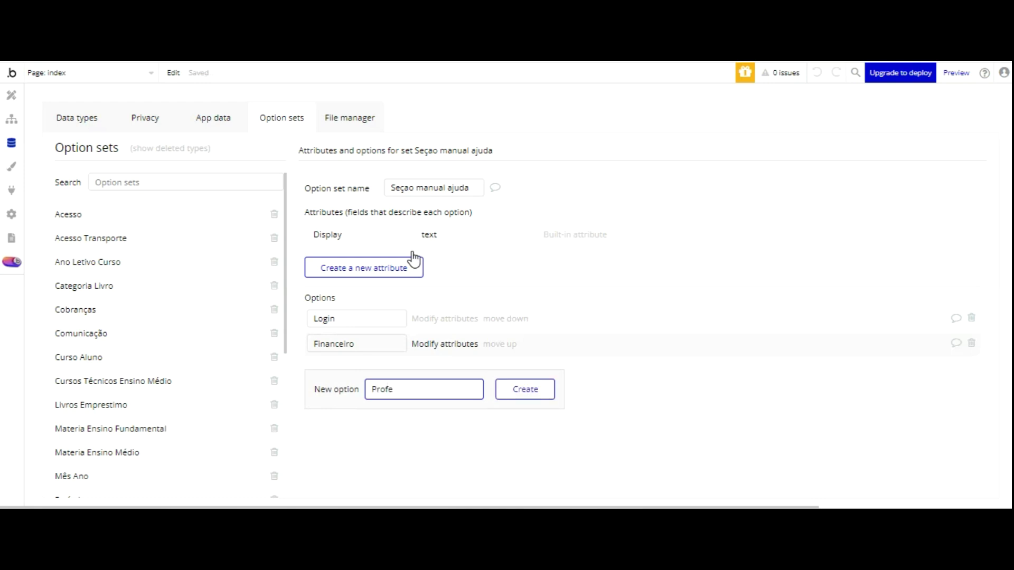
text(ssor)
key(Return)
text(Alu)
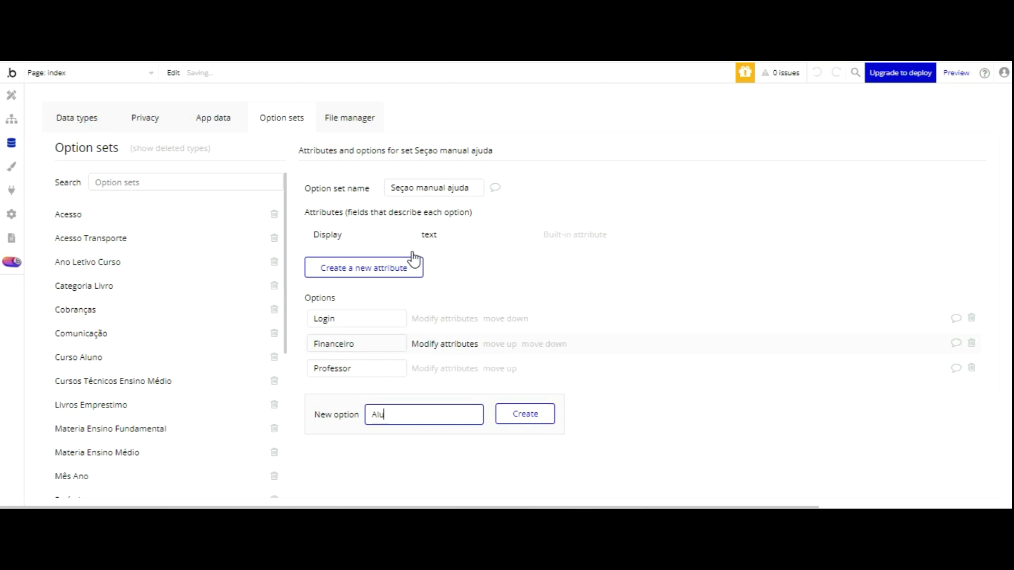
text(no)
key(Return)
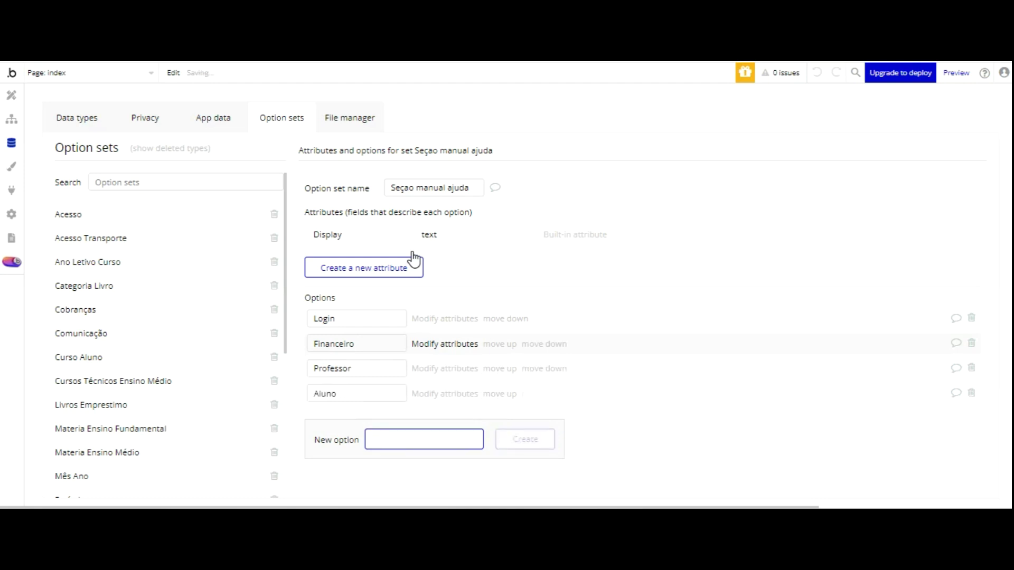
text(Cadastro)
key(Return)
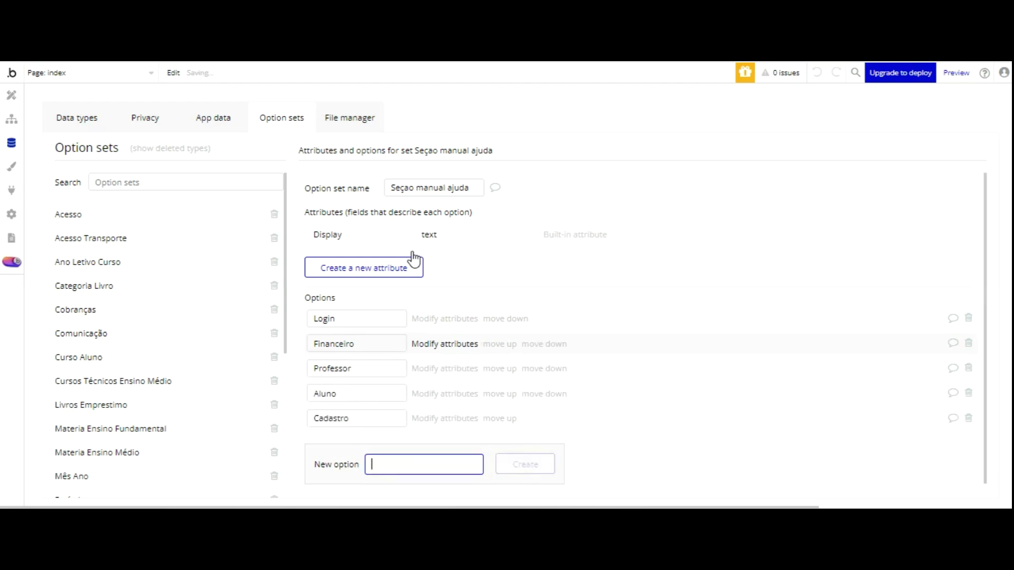
text(Trasnporte)
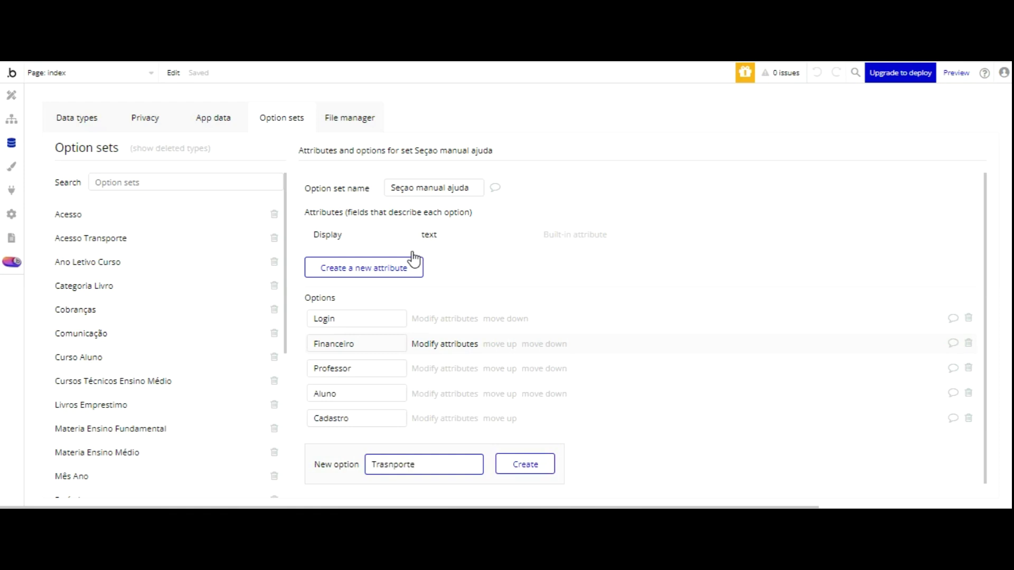
key(Return)
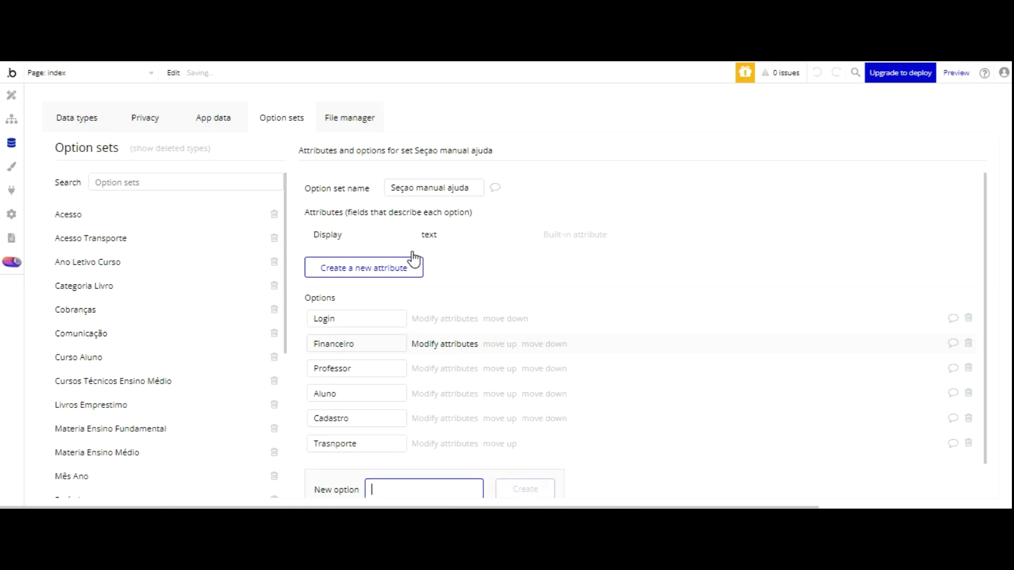
scroll(414, 258, down, 2)
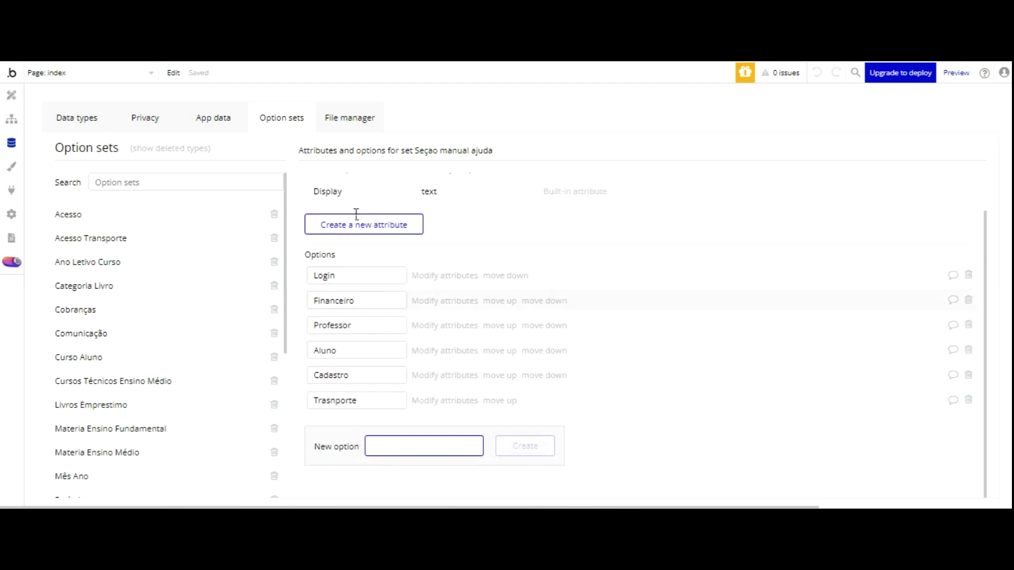
Move Aluno to the top and Financeiro above Login so the options are alphabetical.
click(499, 351)
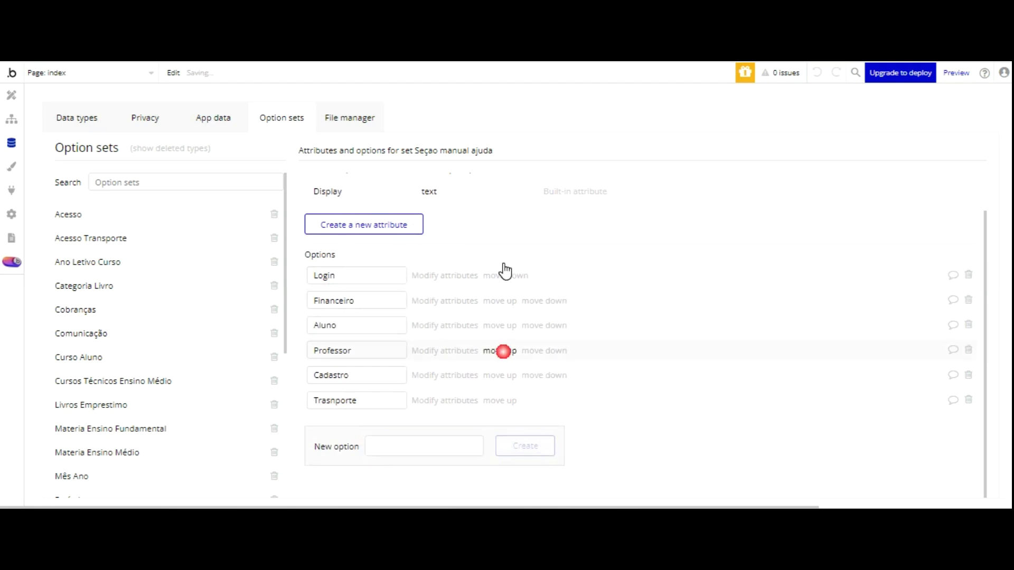
click(500, 325)
click(499, 301)
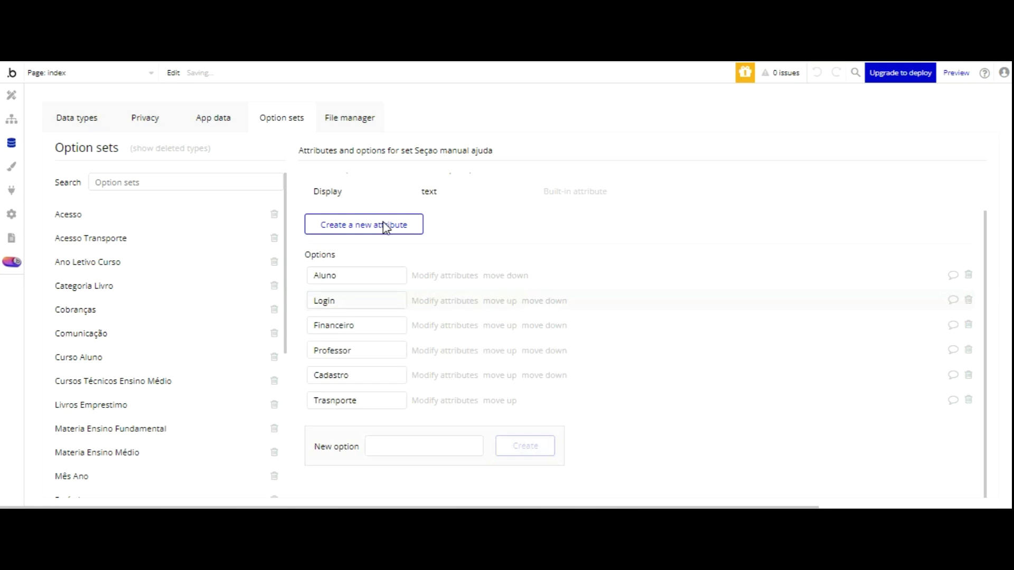
click(500, 325)
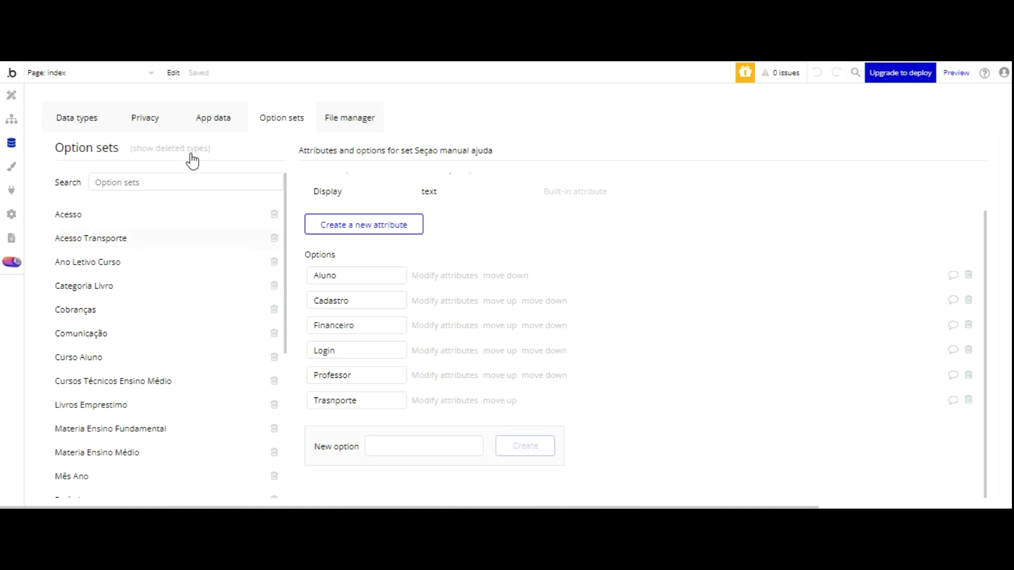
click(83, 116)
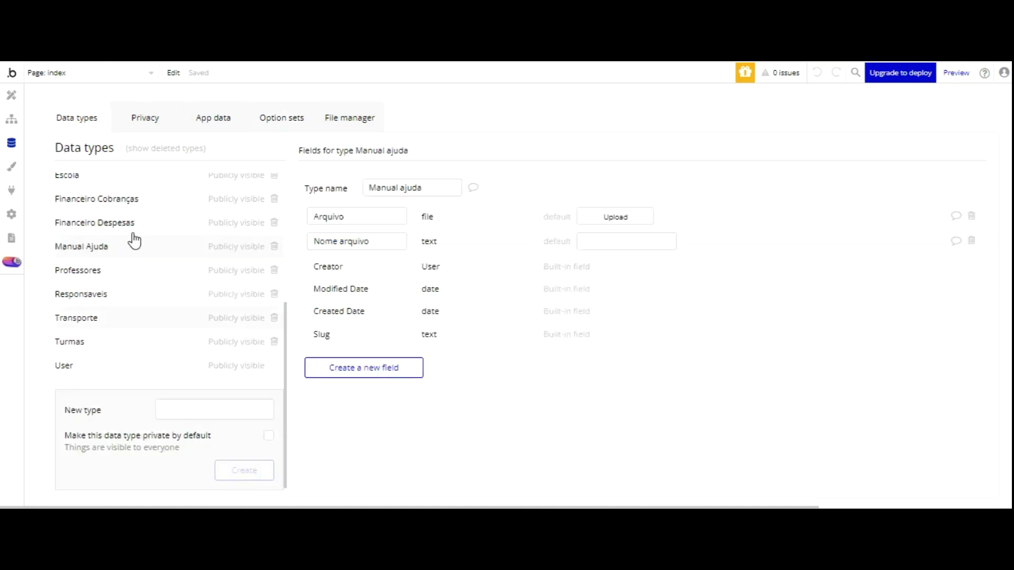
Add a 'Seção ajuda' field to Manual ajuda, typed as the Seçao manual ajuda option set.
click(373, 367)
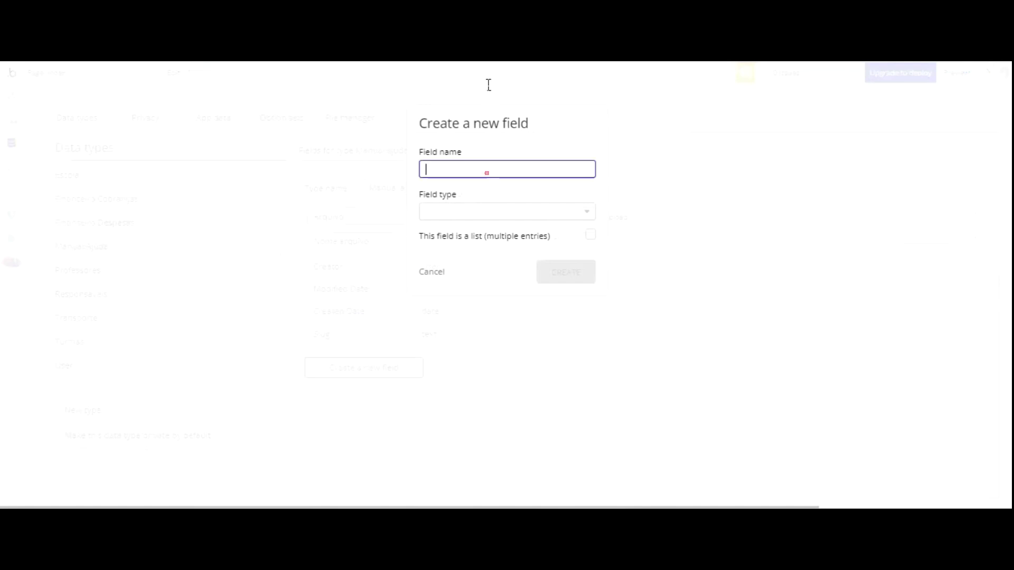
text(Seção ajuda)
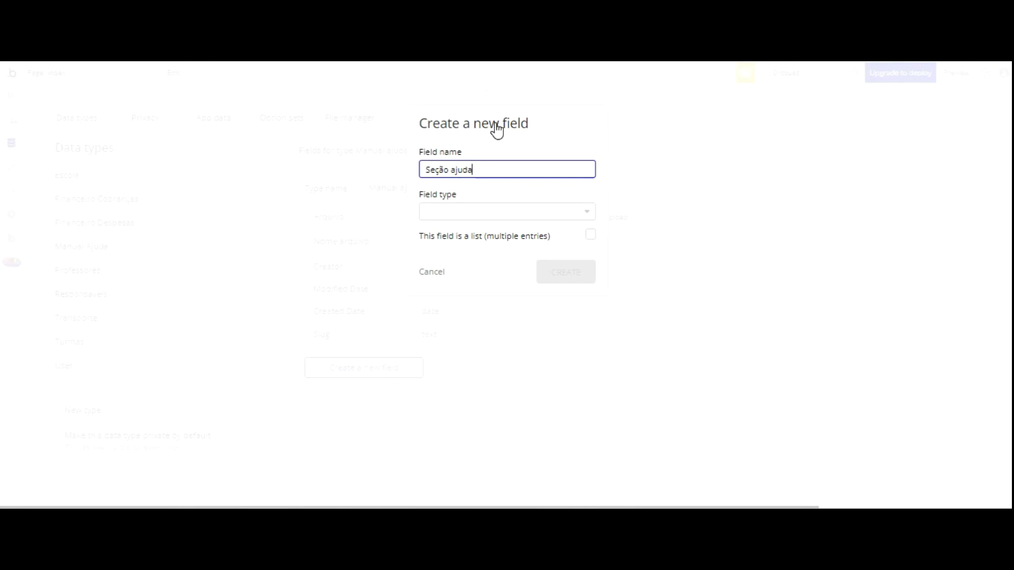
key(Tab)
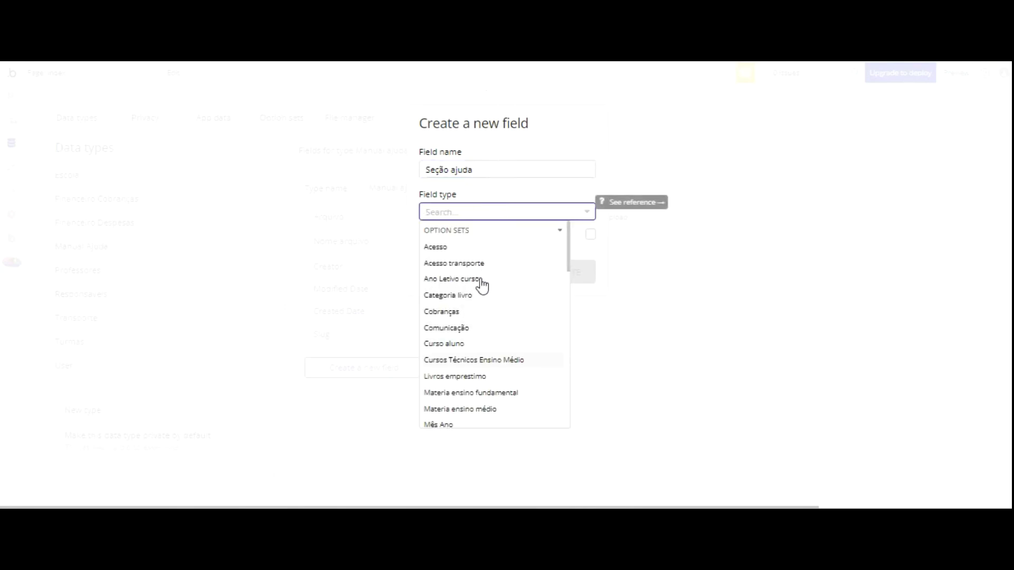
scroll(485, 334, down, 1)
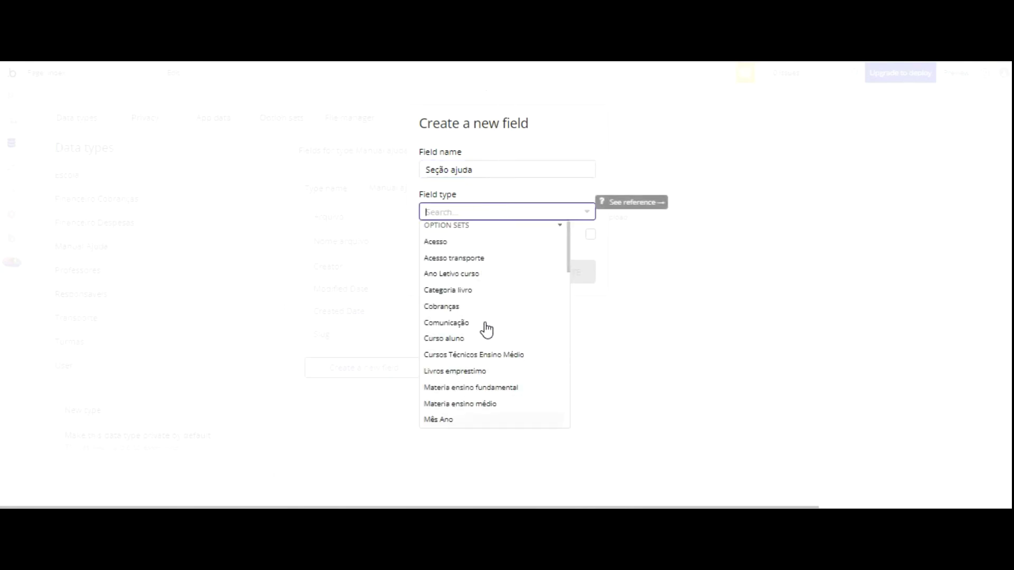
scroll(485, 241, down, 3)
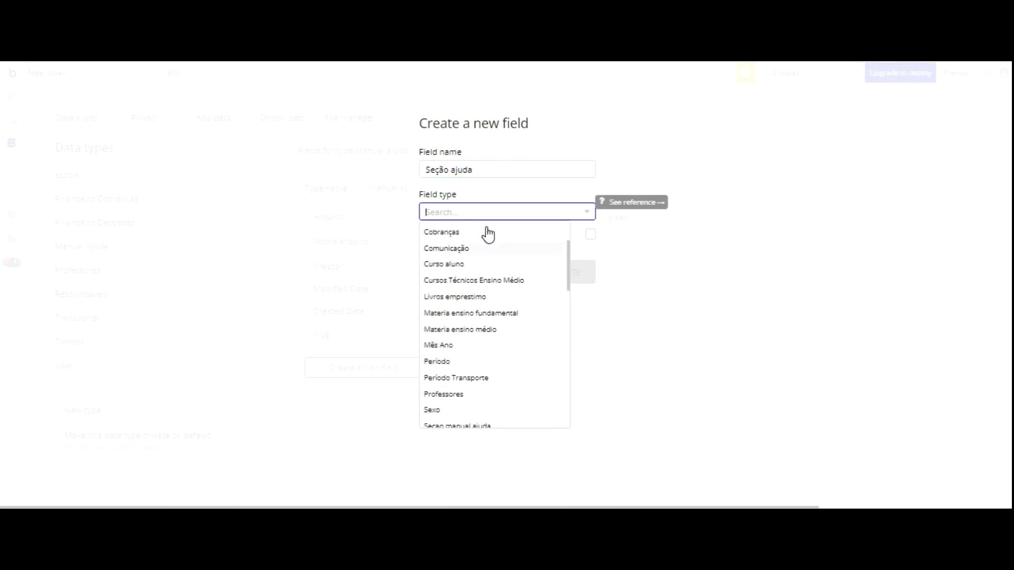
scroll(487, 233, down, 3)
click(471, 349)
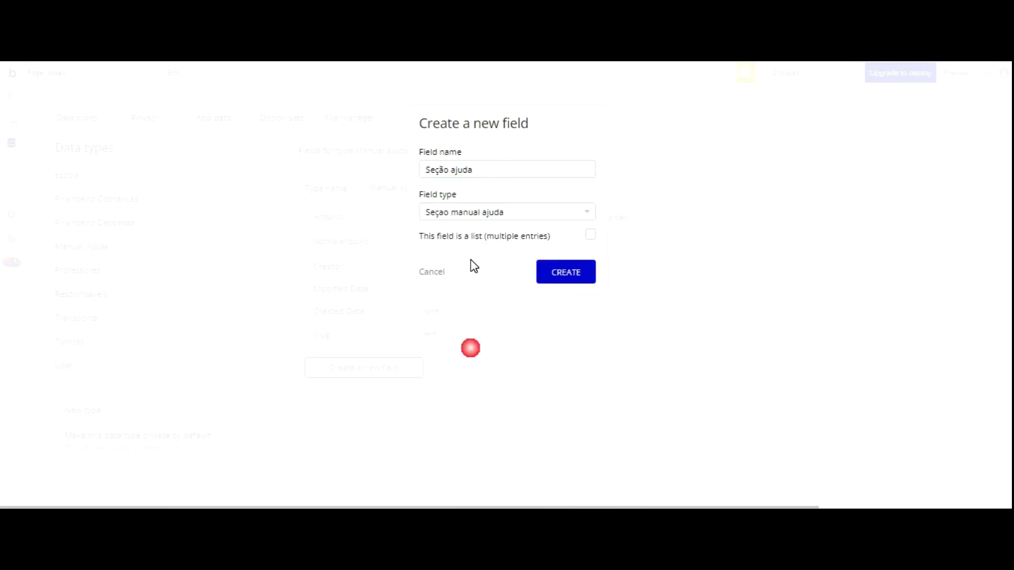
click(566, 272)
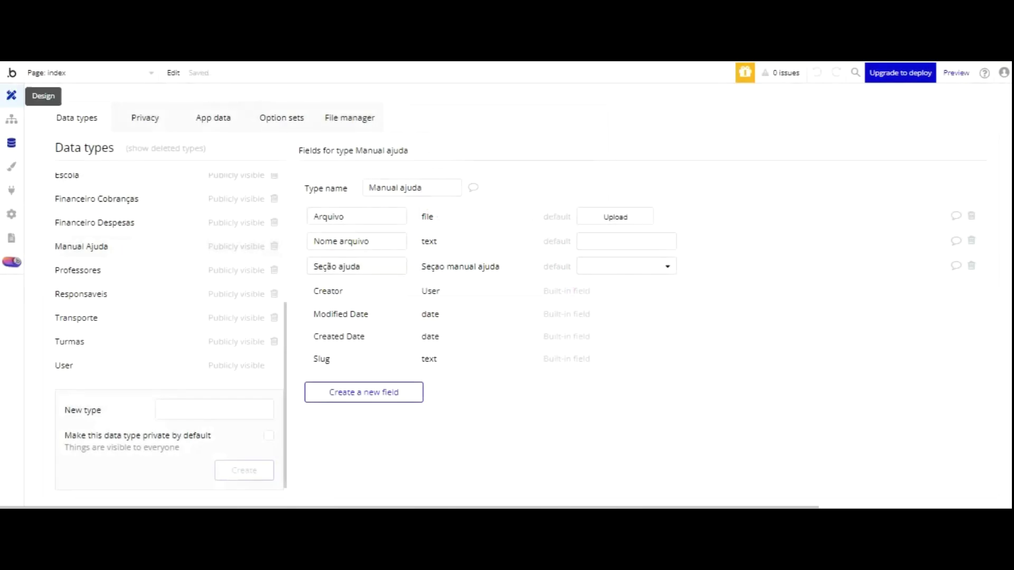
Add a new blank page named 'manual_ajuda' to the app.
click(12, 95)
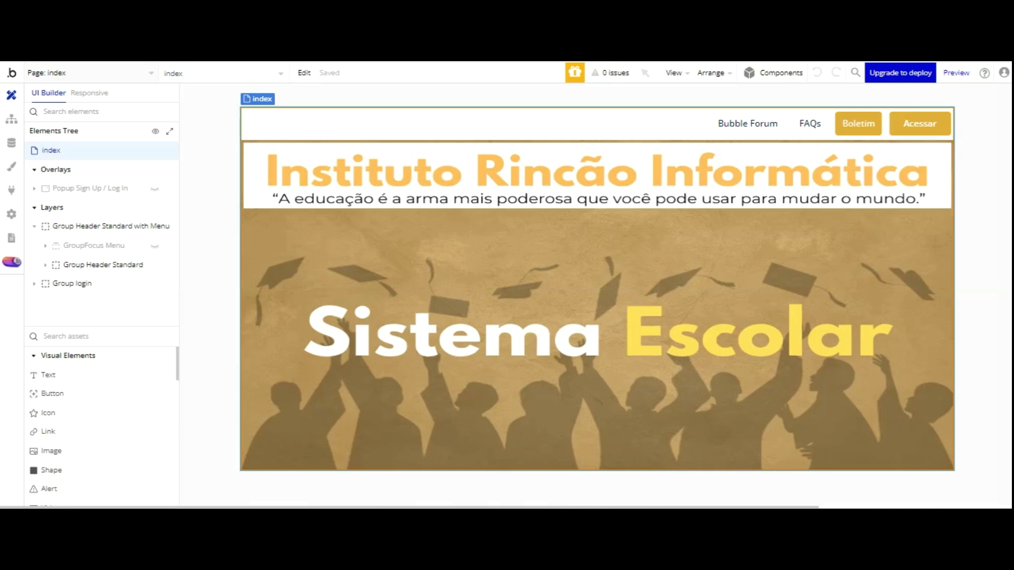
click(129, 73)
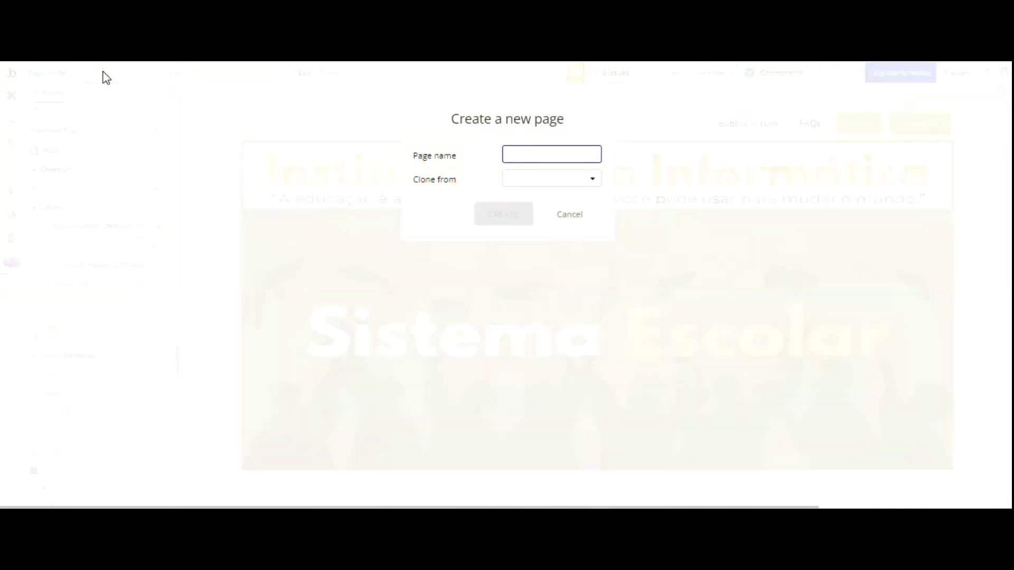
text(manual_ajuda)
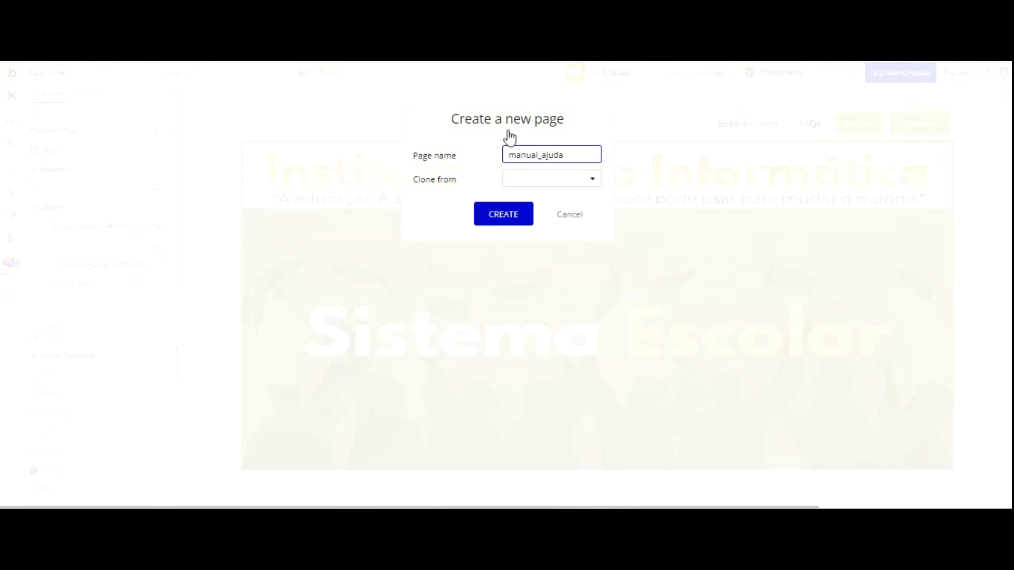
key(Return)
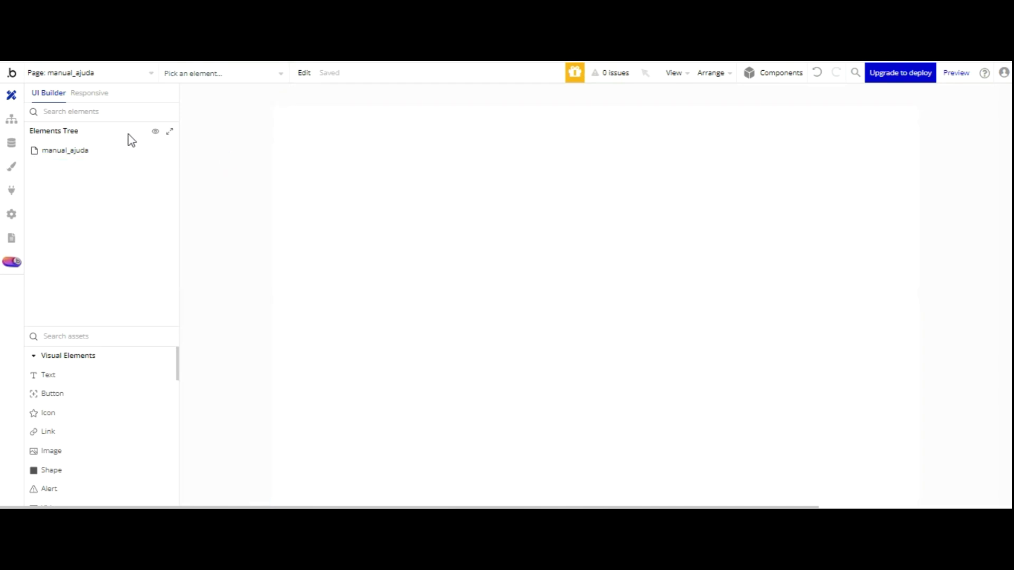
click(12, 190)
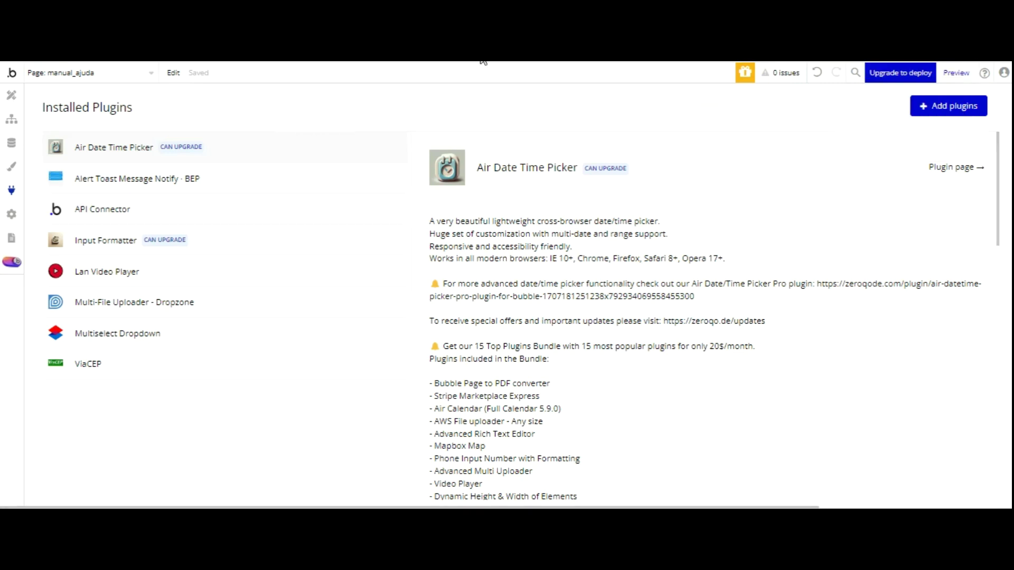
Search the plugin catalogue for 'pdf vi' and install the Pdf Viewer plugin.
click(959, 107)
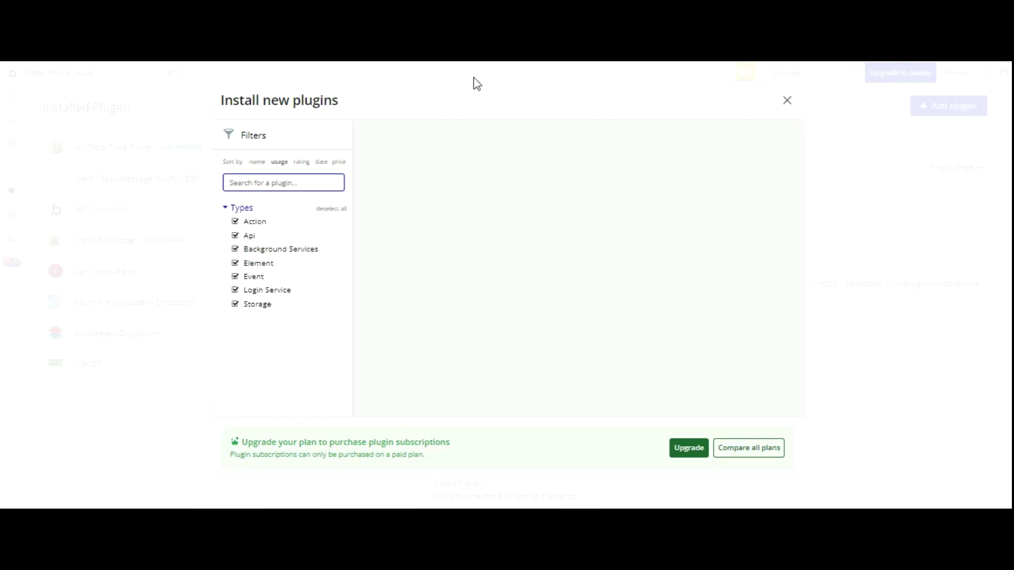
click(292, 184)
text(p)
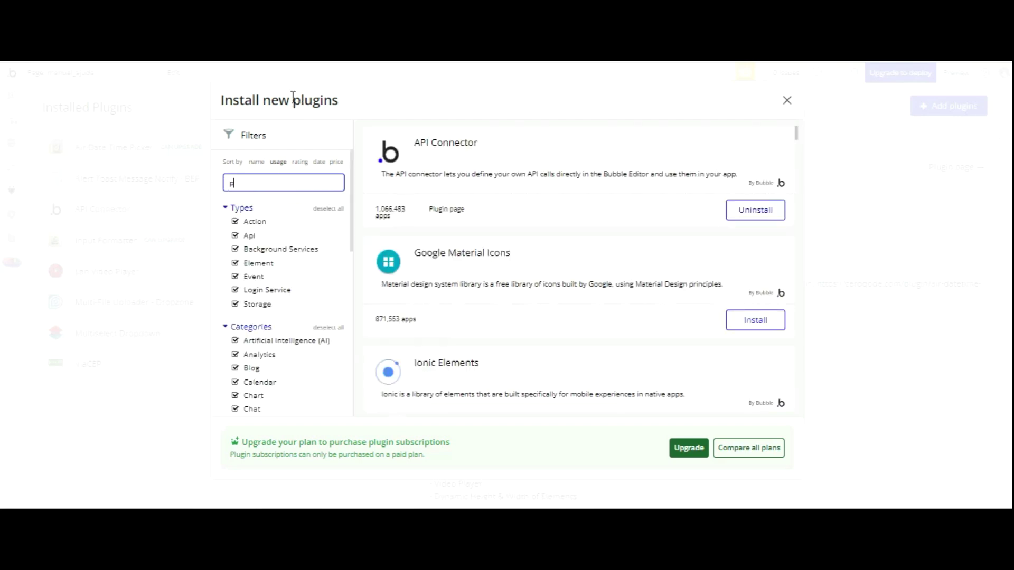
text(df vi)
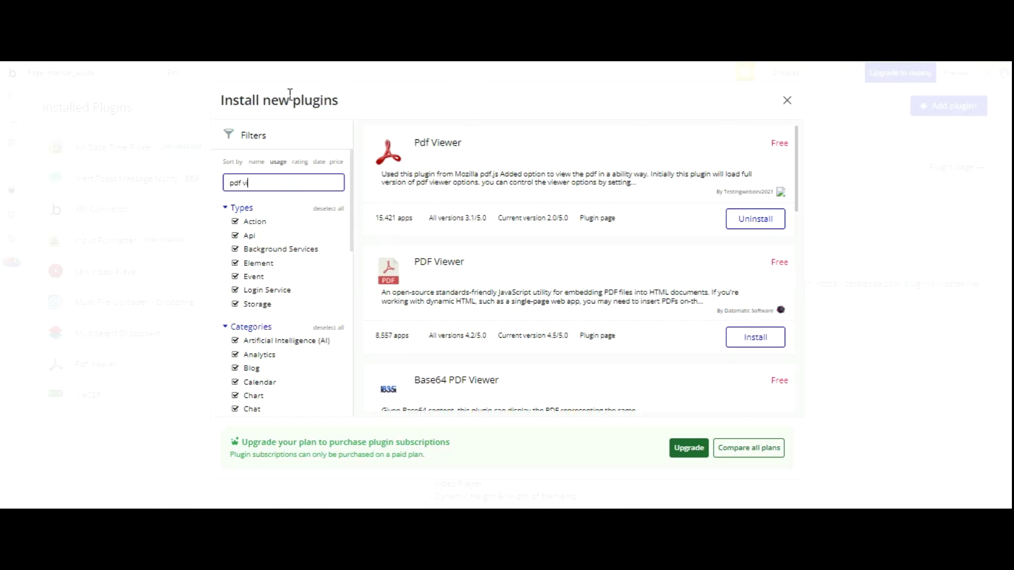
click(199, 100)
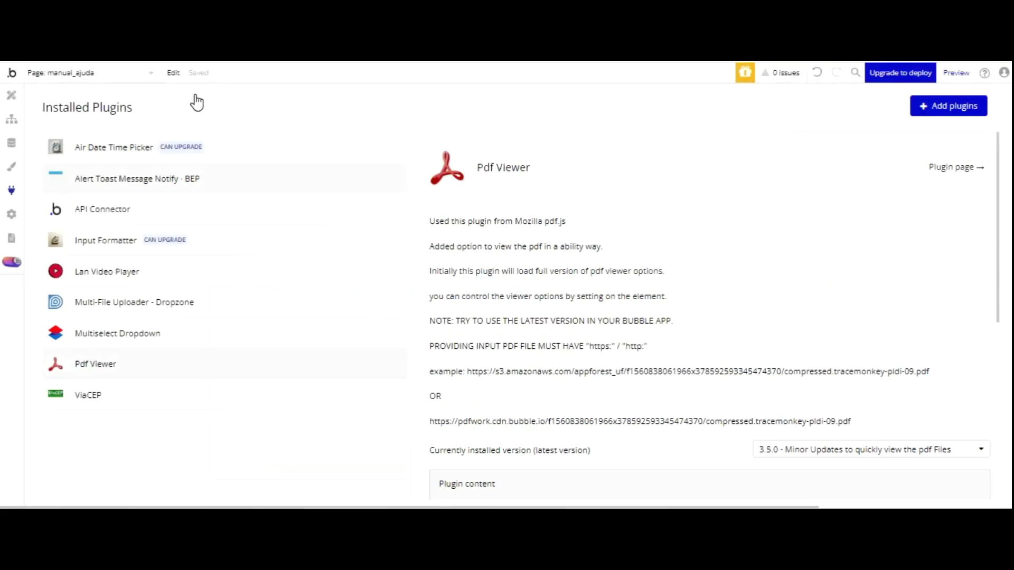
Search the catalogue for 'file' and install the File Downloader plugin.
click(946, 105)
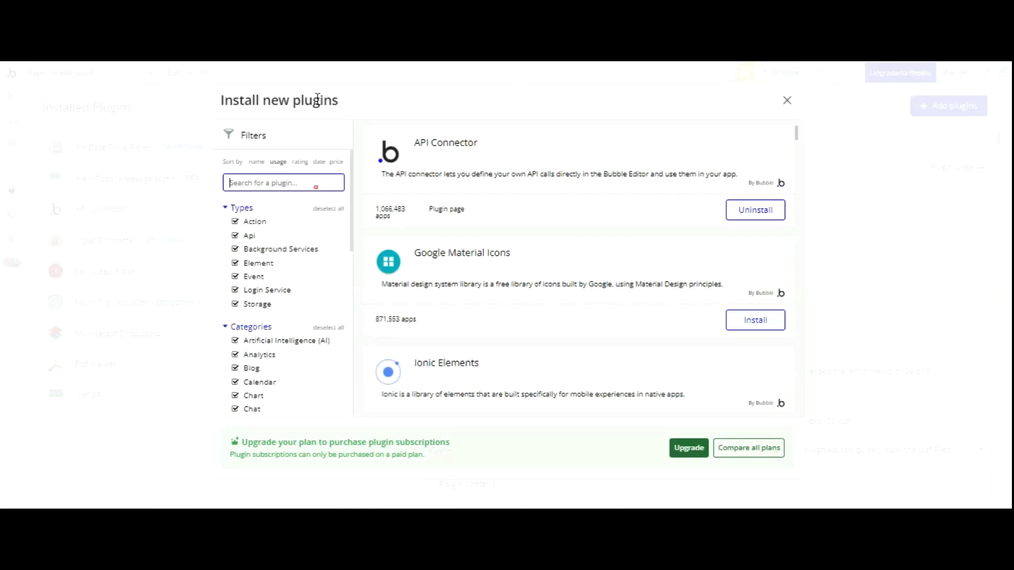
text(file)
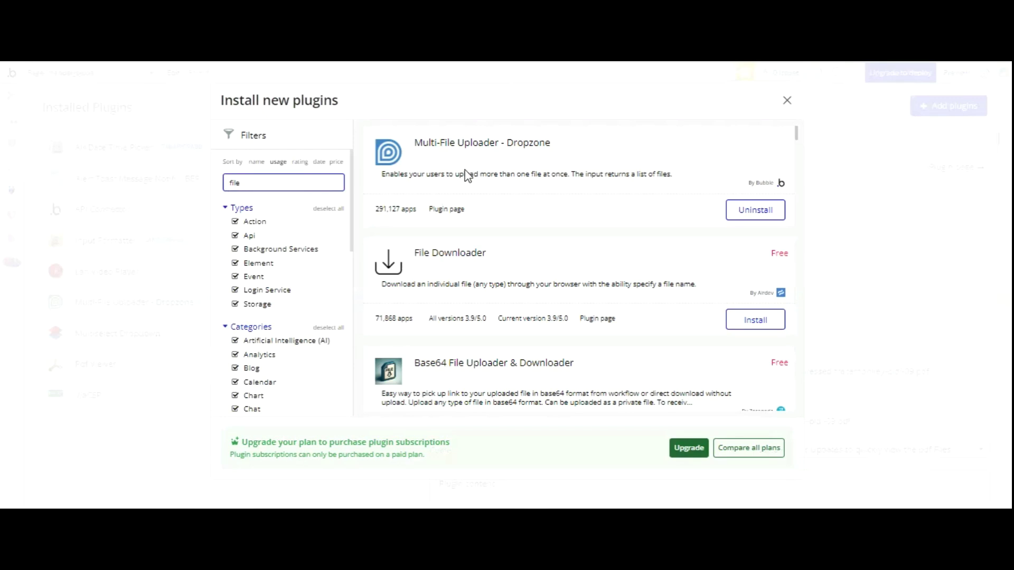
click(765, 320)
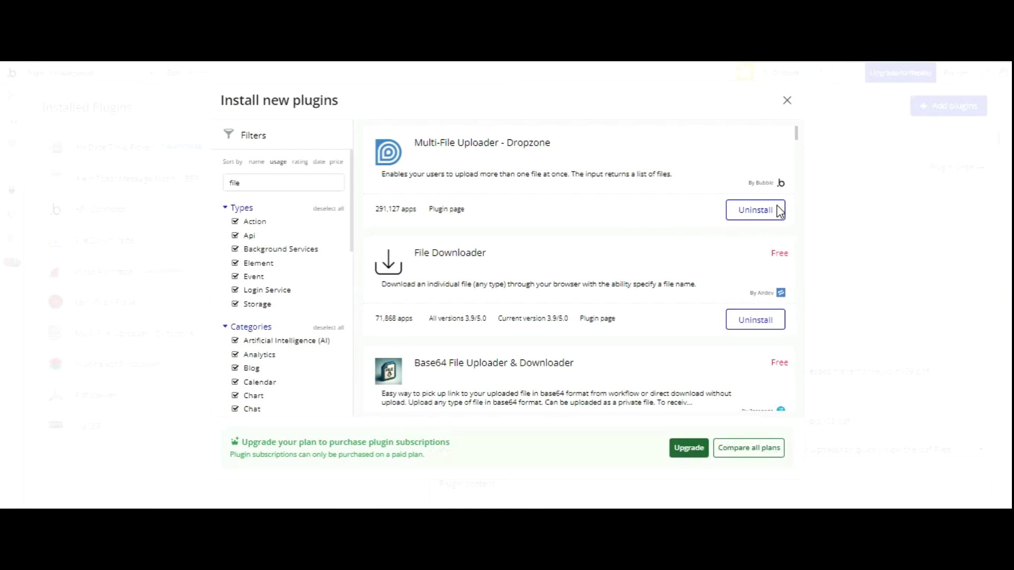
click(787, 101)
click(11, 95)
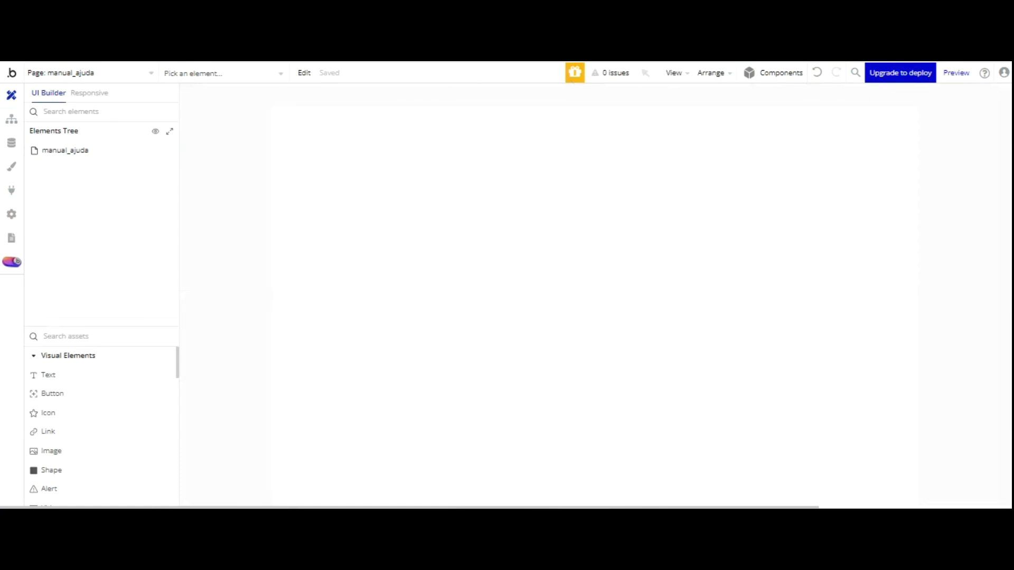
Set the manual_ajuda page width to 1200 px and add a text reading 'Sistema Escolar Integrado | Manual De Ajuda'.
click(653, 95)
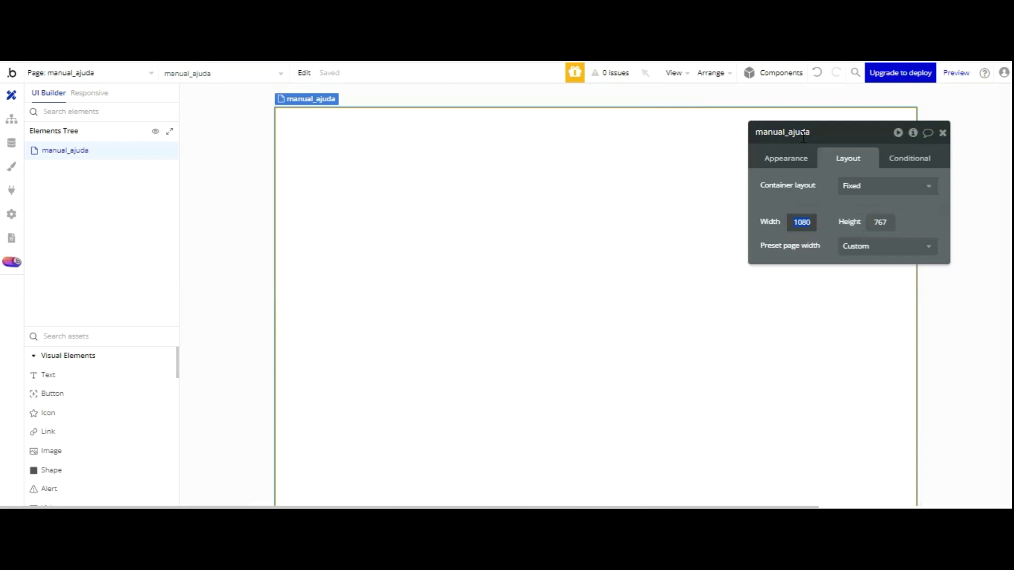
key(Return)
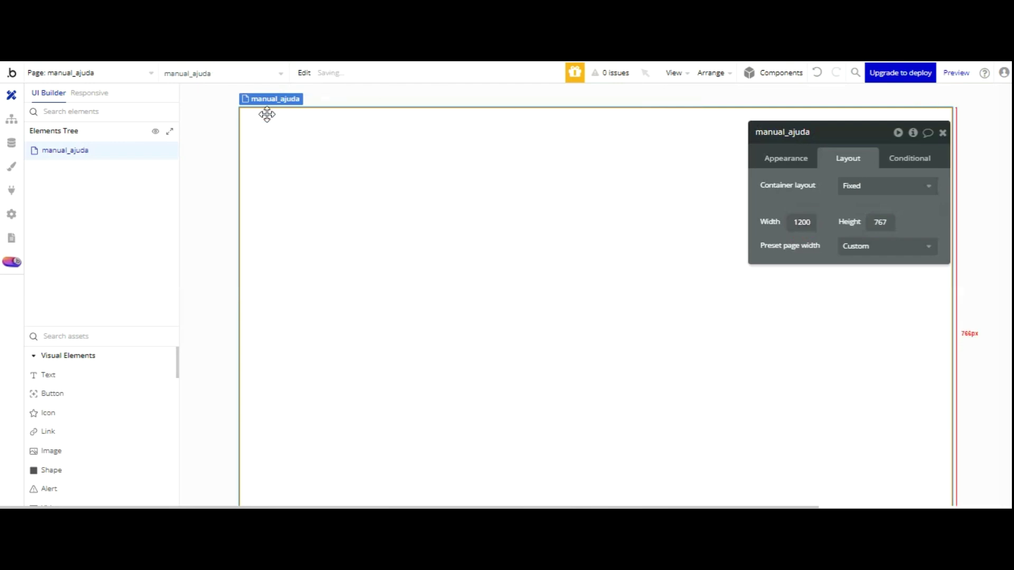
click(110, 274)
click(321, 140)
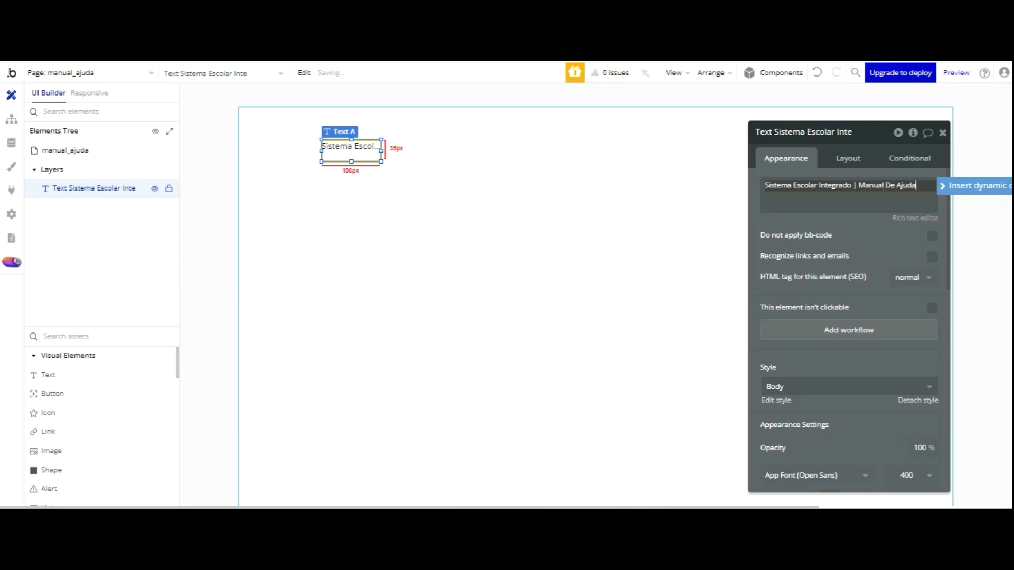
Make the title text 1200 px wide at position 0,0, then switch to the menu_principal page.
click(481, 238)
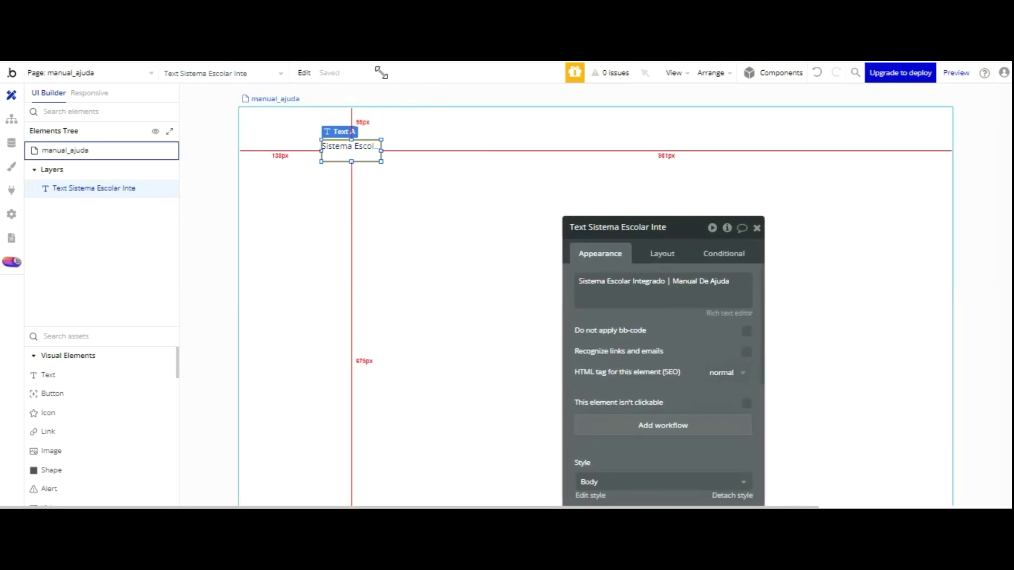
click(659, 253)
click(601, 337)
text(1200)
key(Return)
click(545, 151)
drag(547, 64, 548, 70)
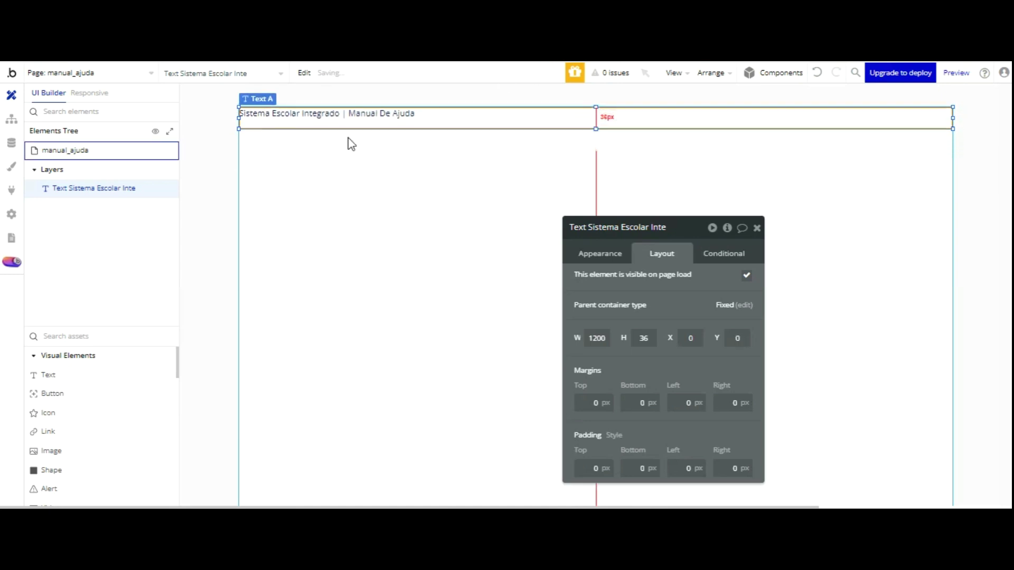
click(117, 73)
click(70, 128)
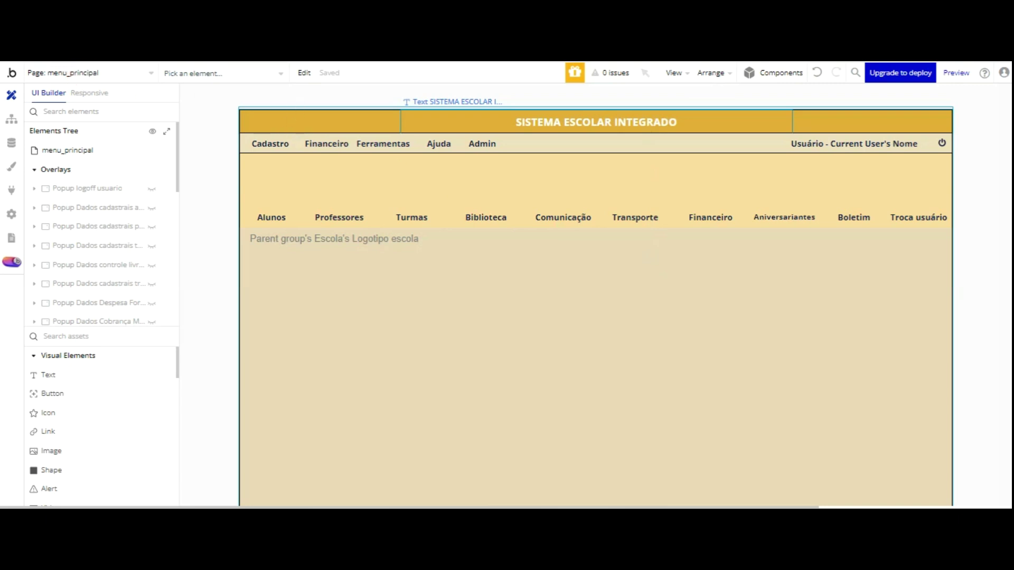
Check the menu_principal header group's #DFAD39 background colour, then return to manual_ajuda.
click(80, 72)
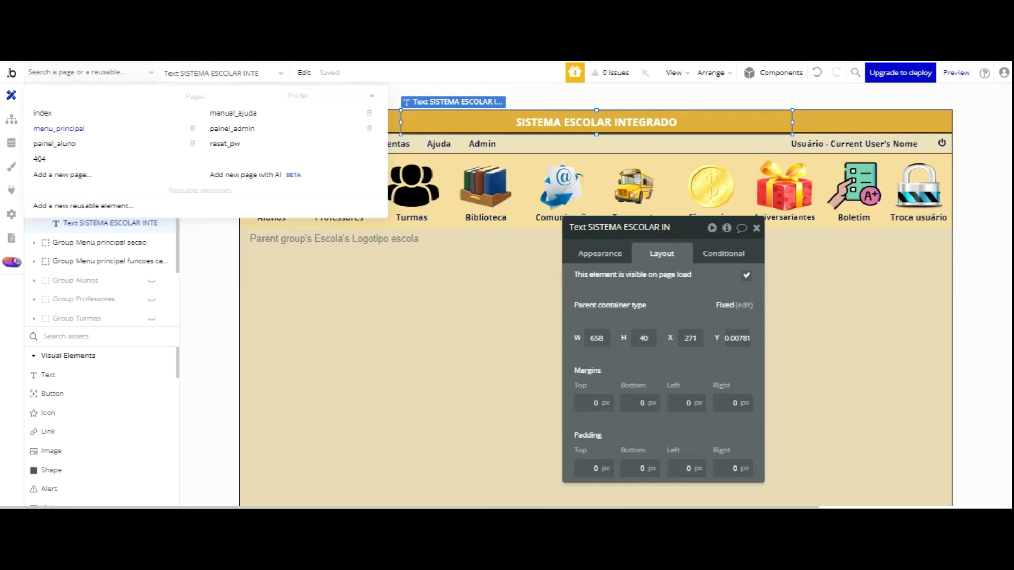
key(Escape)
click(600, 254)
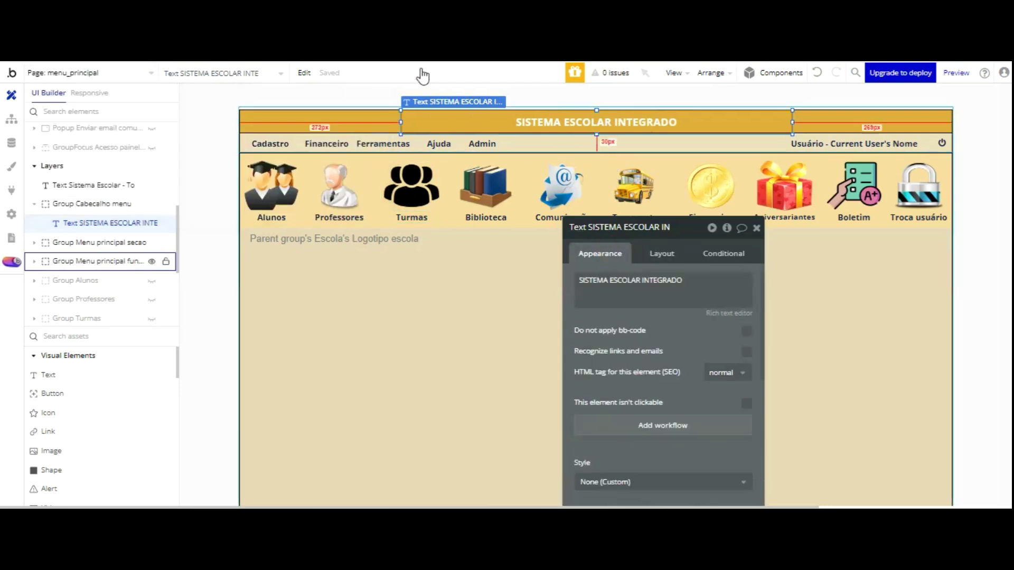
click(91, 204)
scroll(666, 274, down, 3)
scroll(670, 264, up, 3)
click(704, 362)
key(ctrl+c)
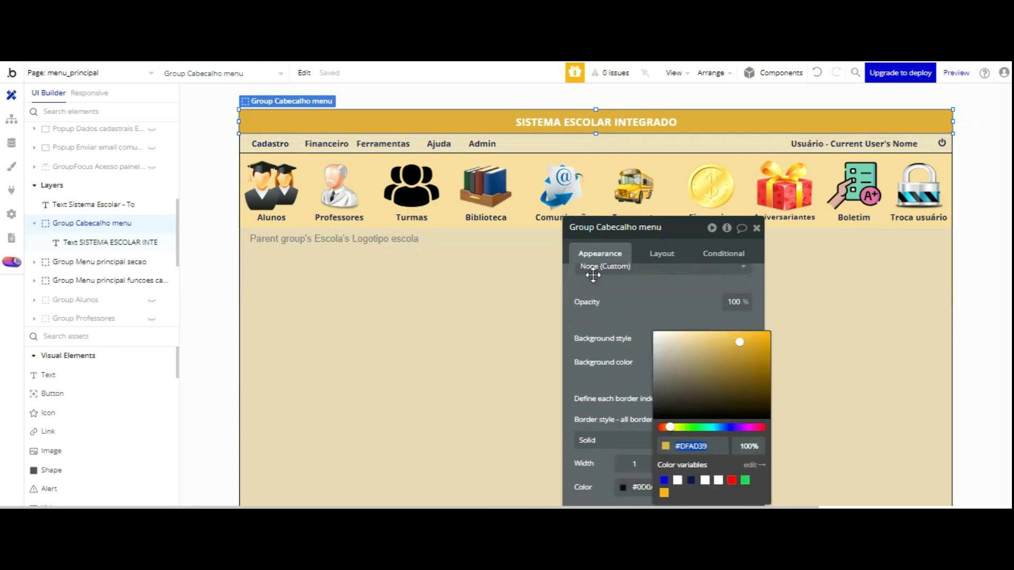
click(90, 72)
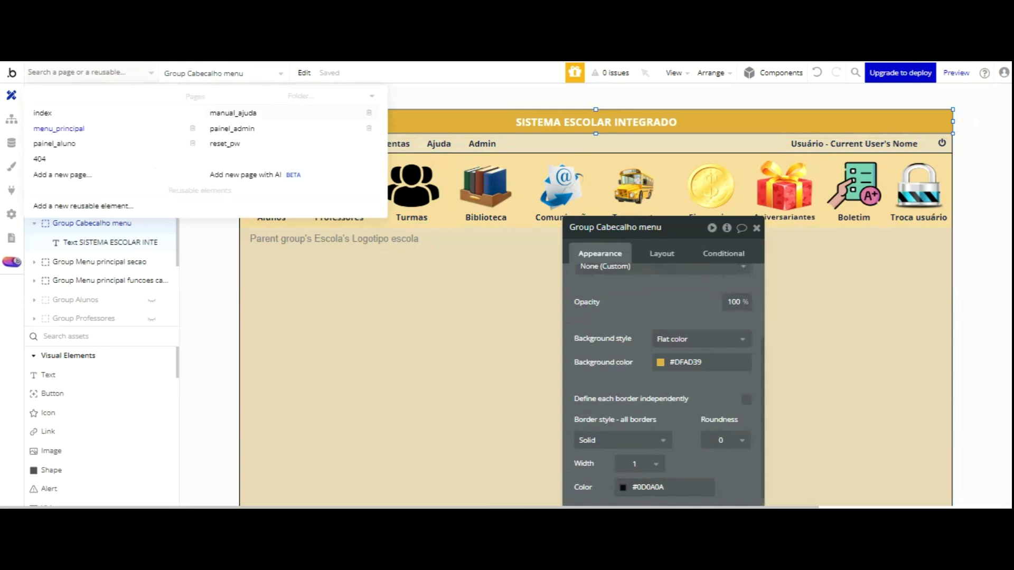
click(233, 113)
double_click(332, 117)
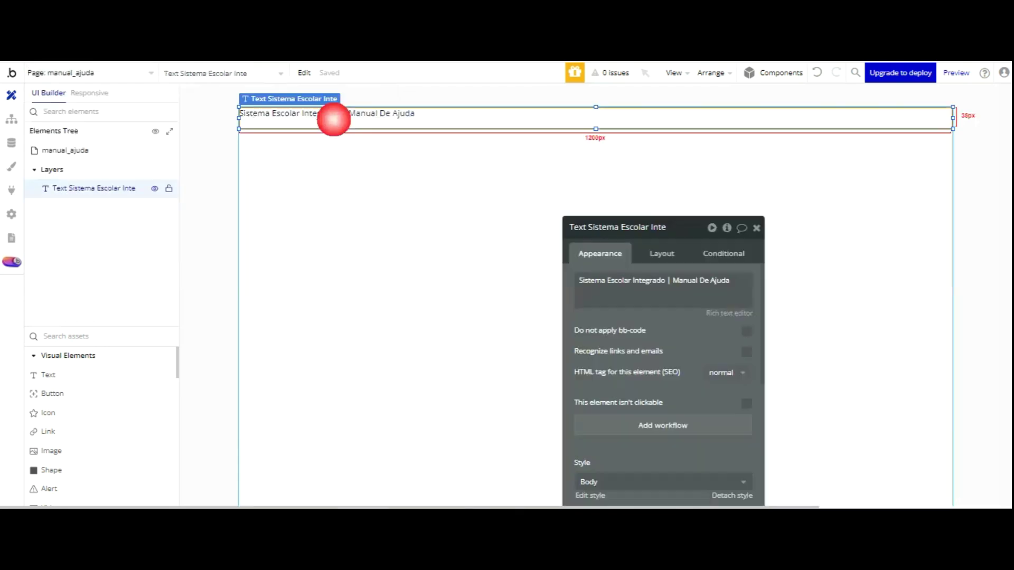
Centre the title text horizontally and make it bold at 18px.
scroll(681, 223, down, 3)
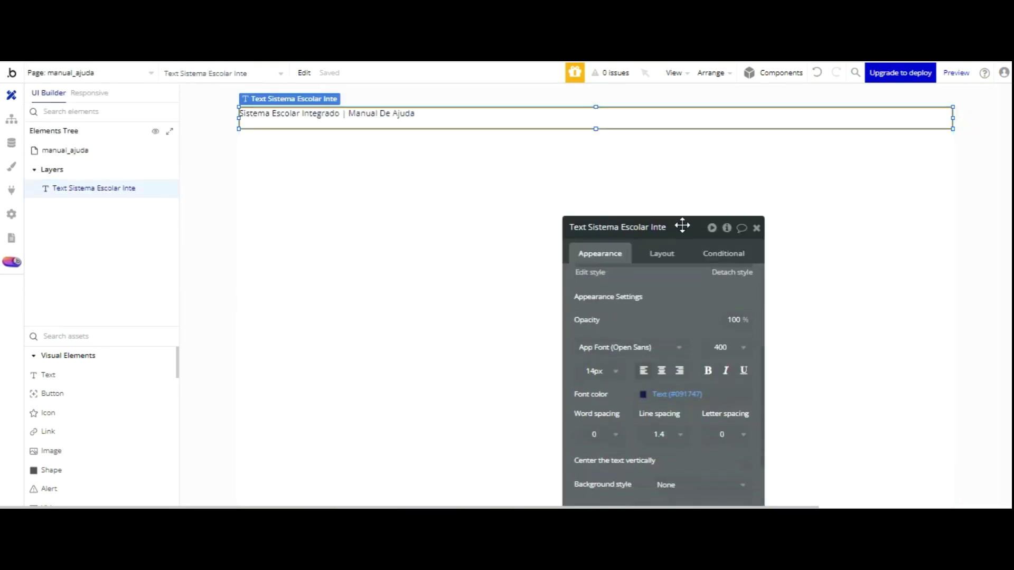
scroll(690, 246, down, 1)
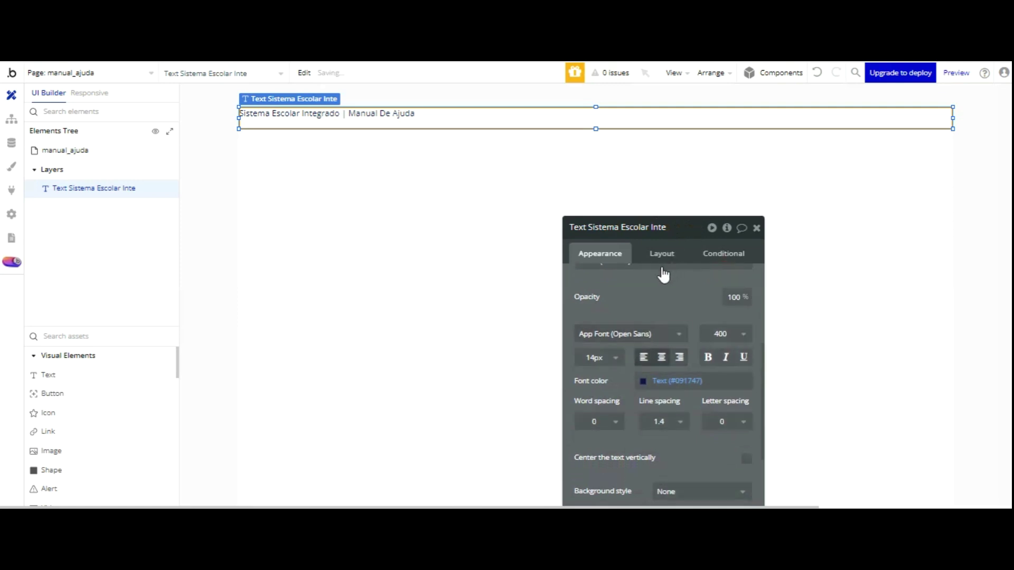
click(661, 357)
click(599, 358)
scroll(599, 364, down, 3)
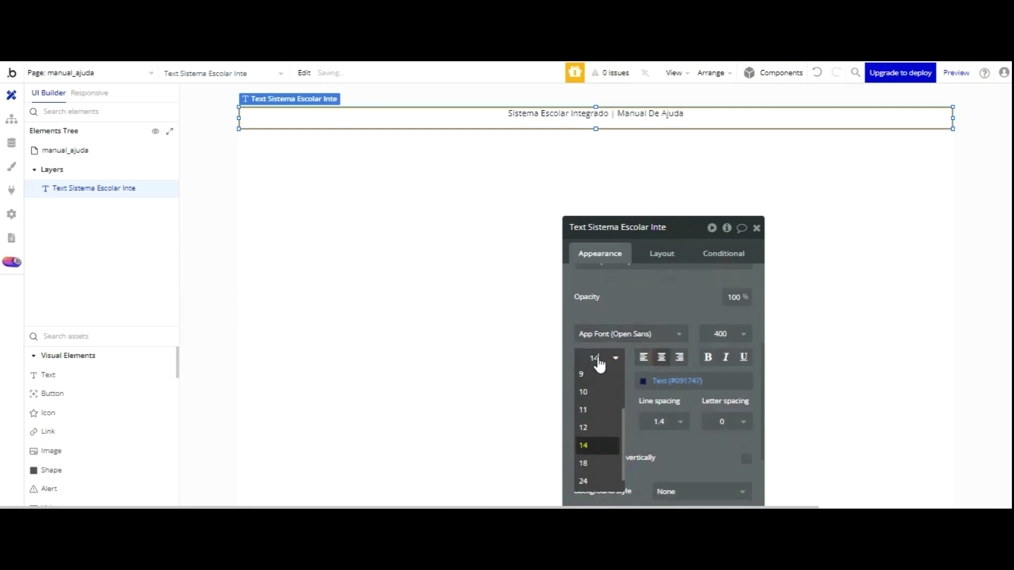
click(592, 463)
click(708, 357)
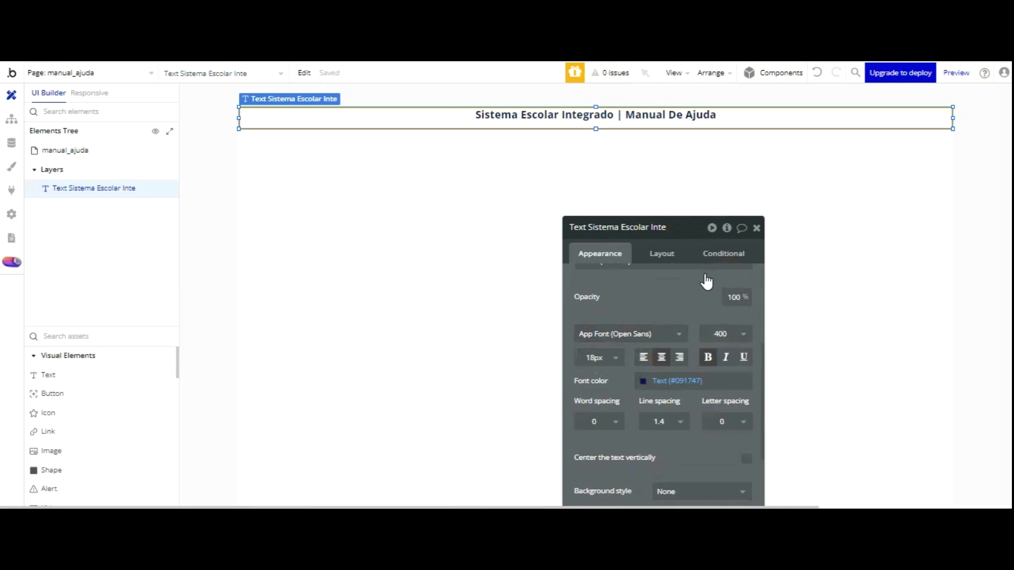
Centre the title vertically and give it a flat #DFAD39 background.
scroll(705, 293, down, 3)
click(746, 309)
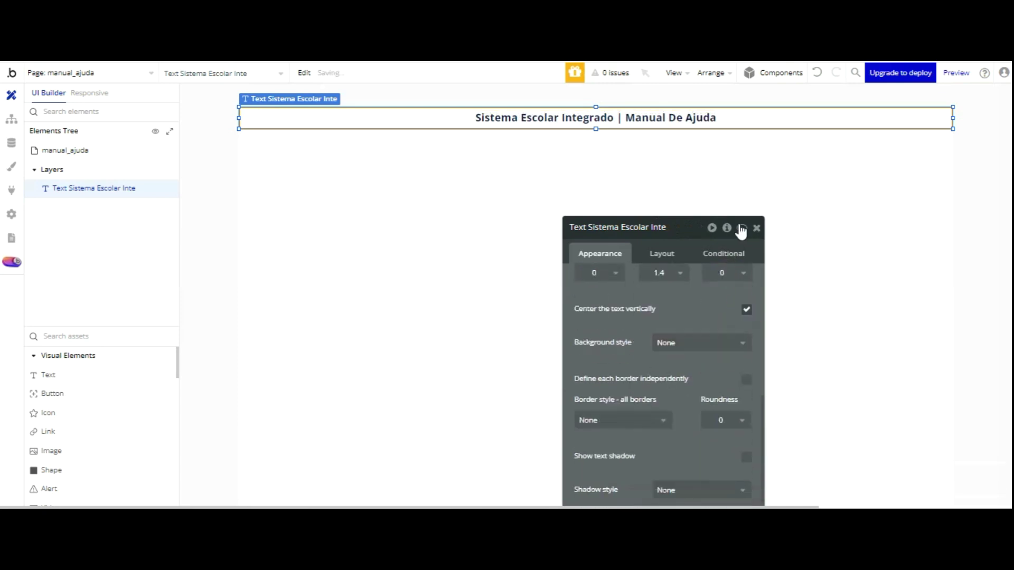
click(679, 343)
click(676, 396)
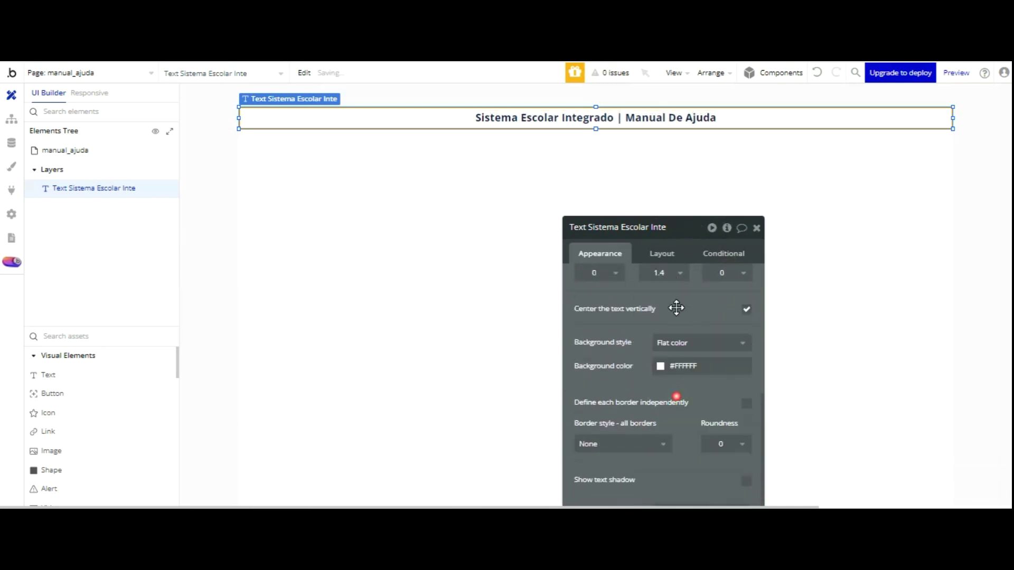
click(684, 365)
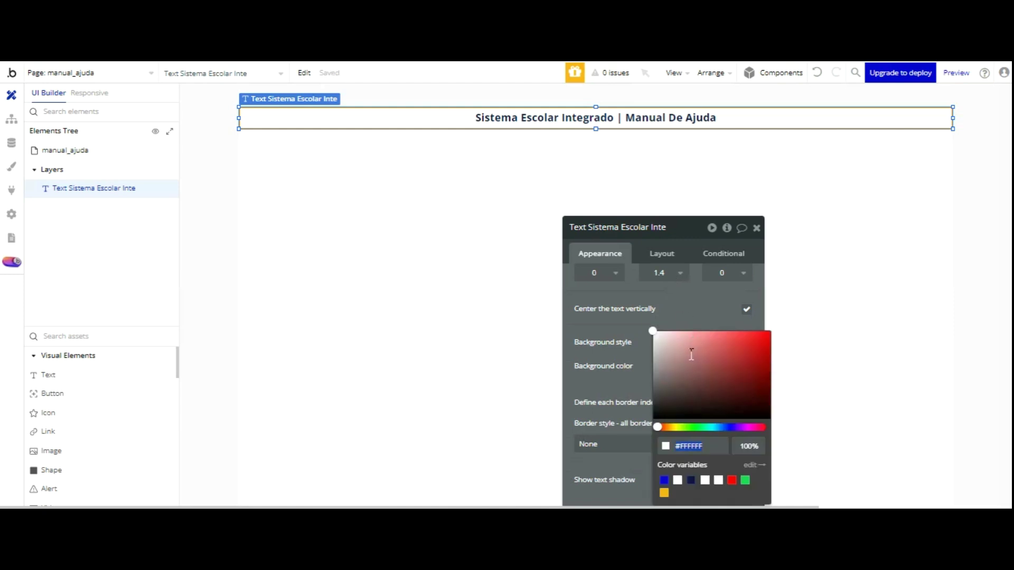
key(ctrl+v)
click(673, 227)
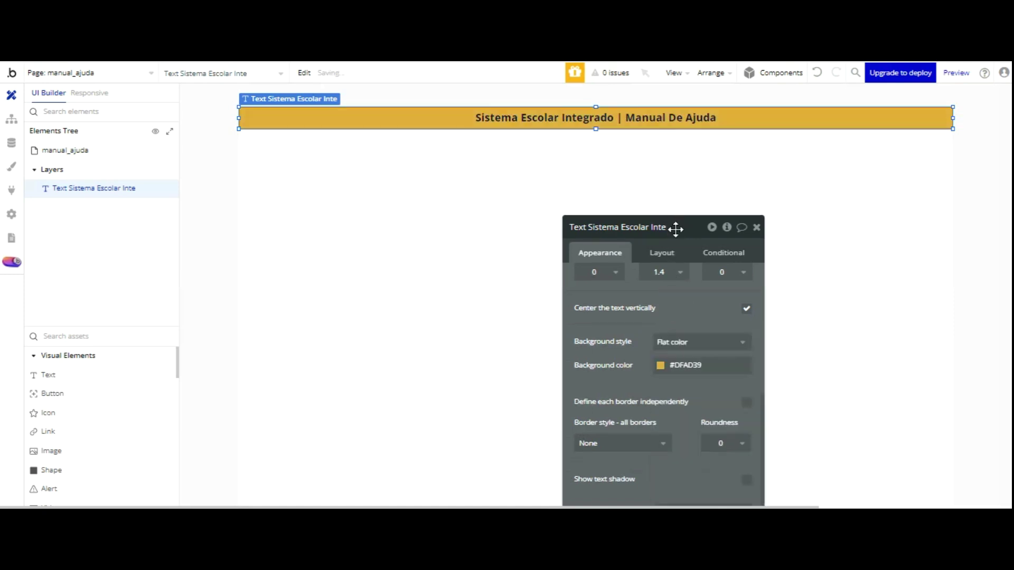
Set the title's font colour to white.
scroll(660, 294, up, 3)
click(639, 453)
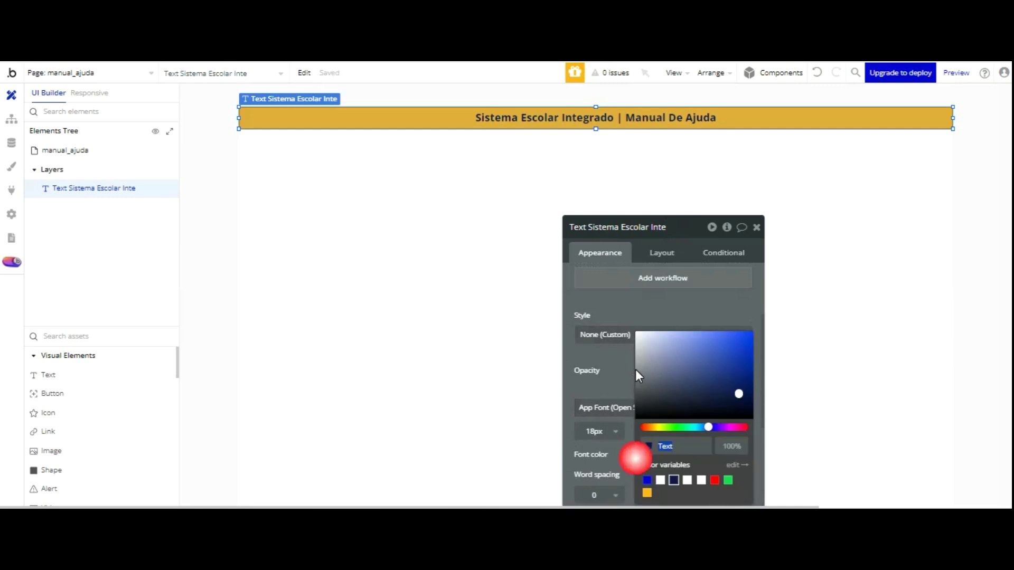
click(660, 480)
click(674, 226)
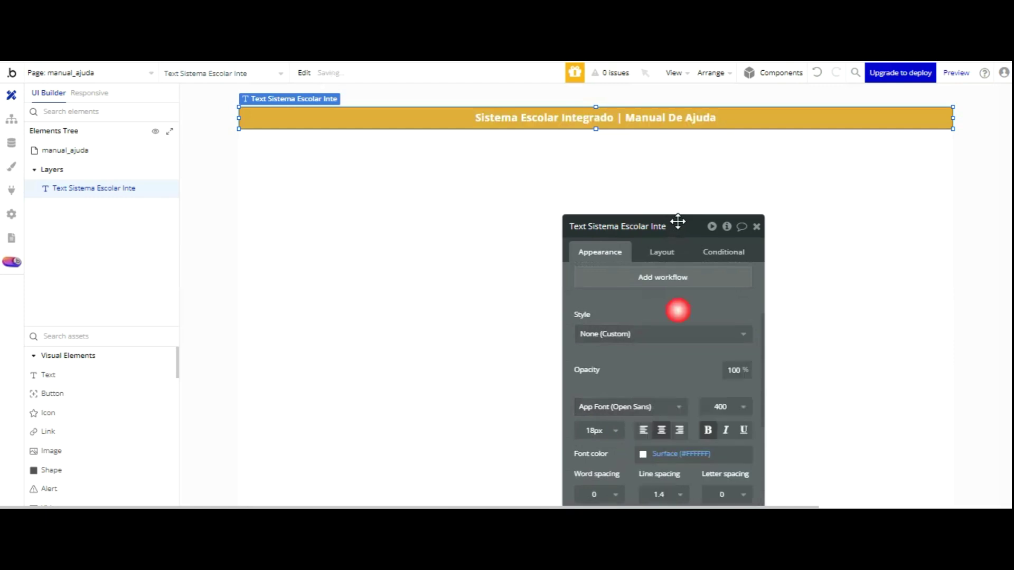
click(603, 159)
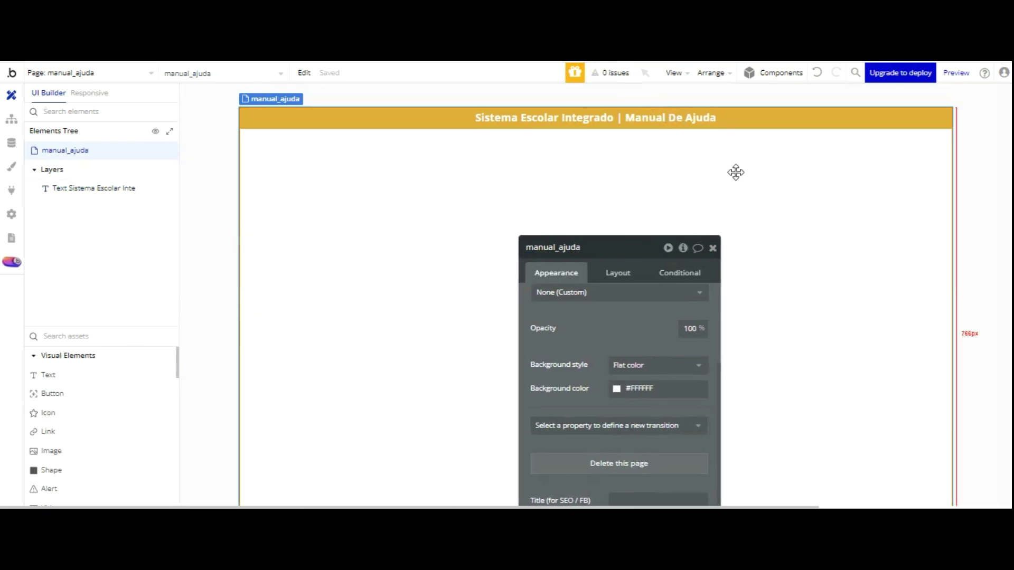
Add a new group to the page and move it to the top-left.
click(627, 169)
scroll(130, 369, down, 3)
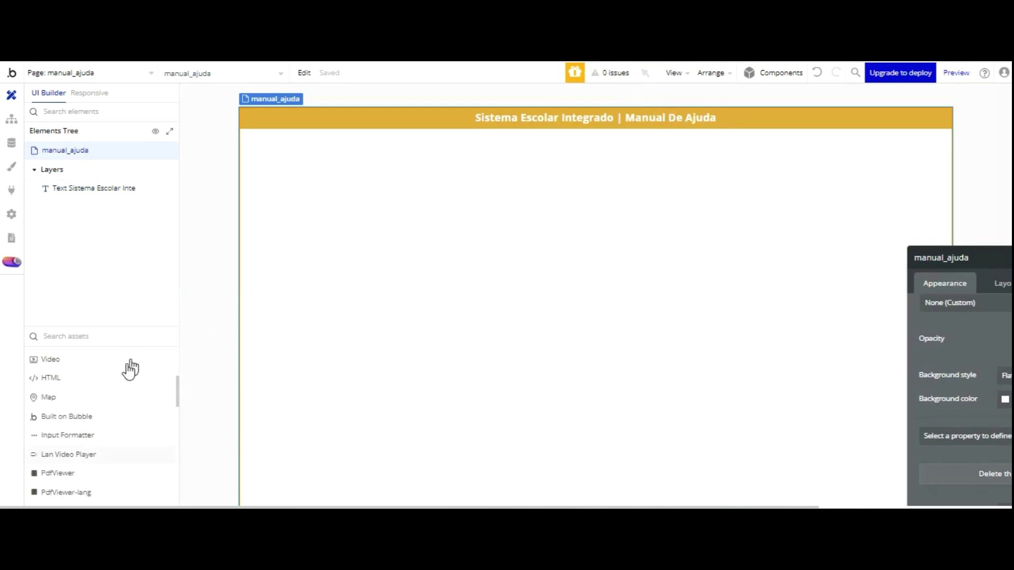
scroll(108, 379, down, 1)
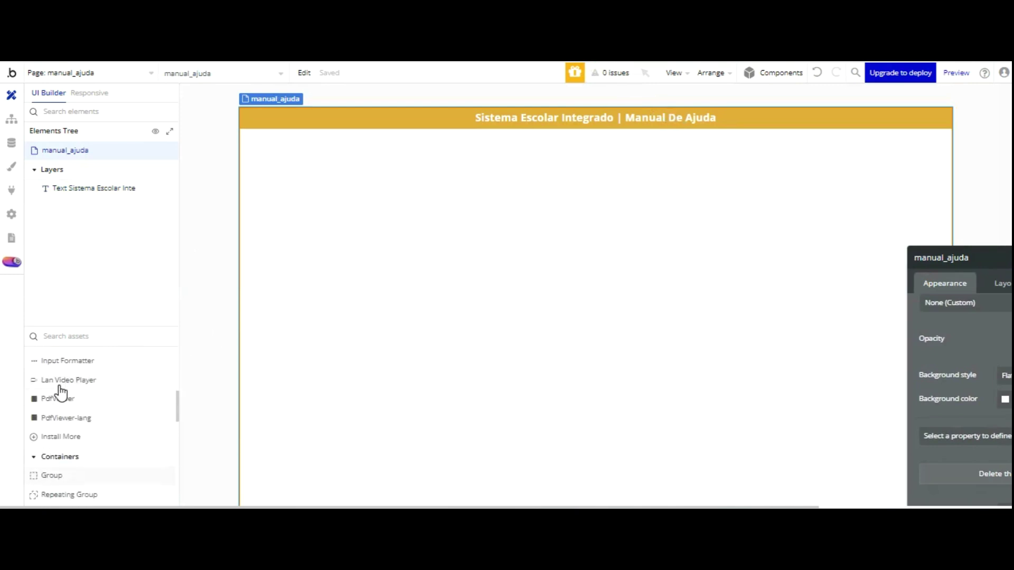
click(51, 476)
click(271, 193)
drag(267, 104, 264, 82)
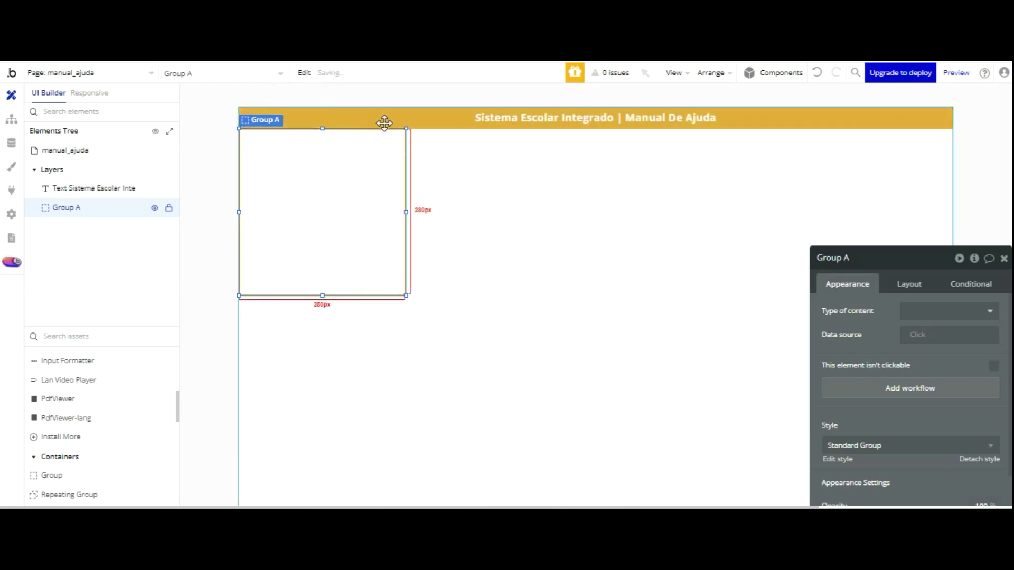
Rename the group to Group Manual ajuda and set its content type to Manual ajuda.
double_click(845, 257)
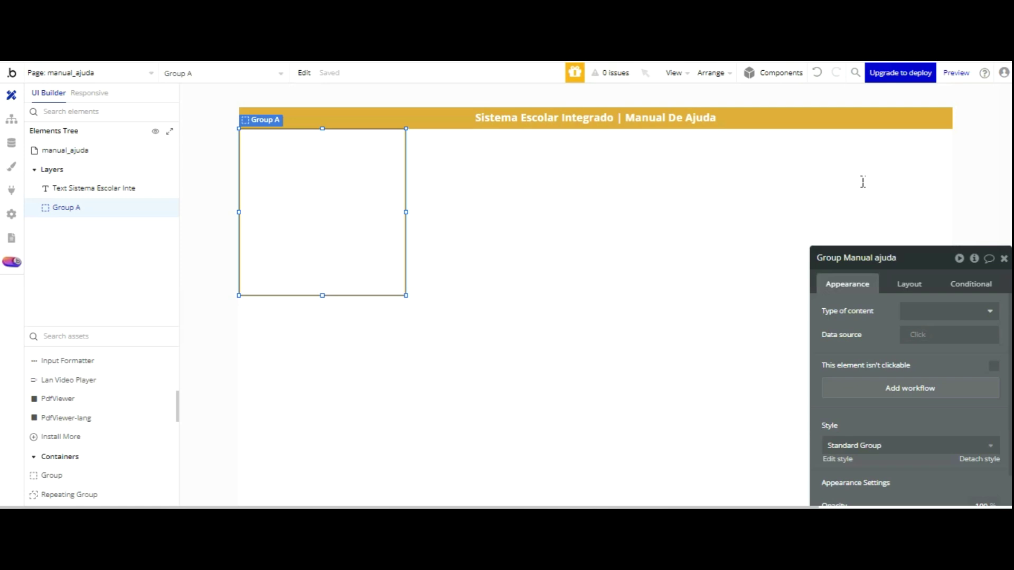
click(1003, 257)
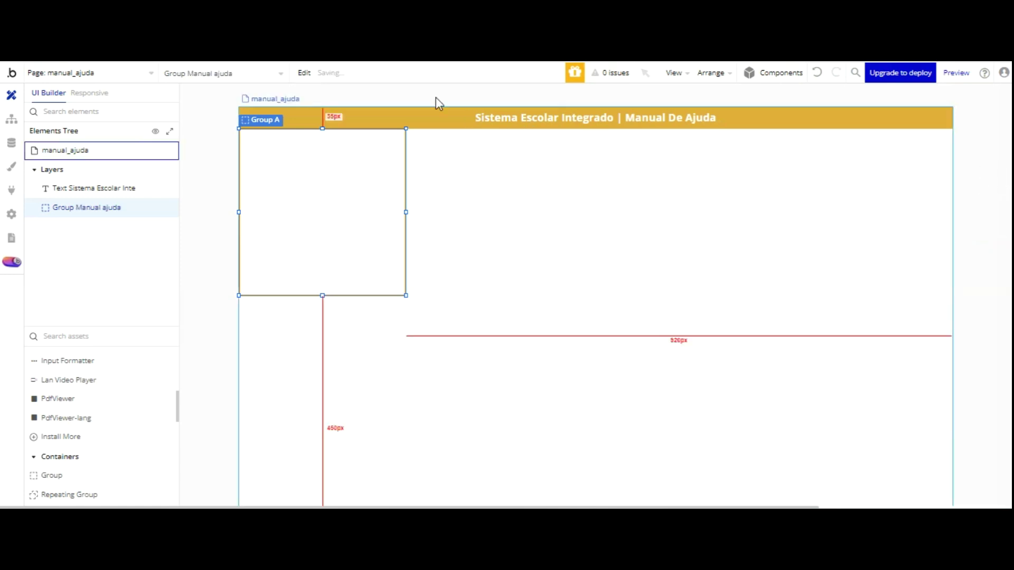
double_click(396, 179)
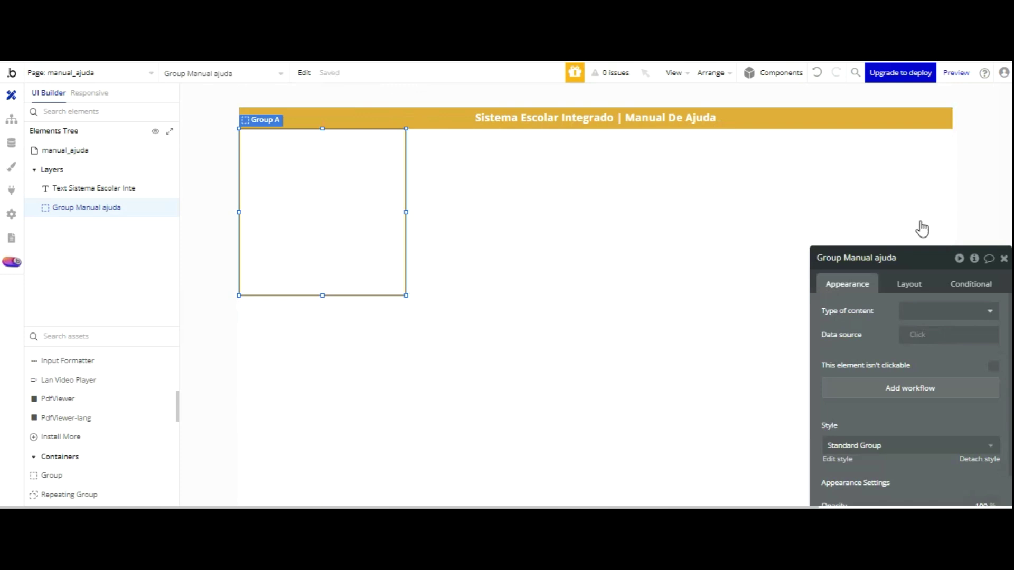
click(922, 311)
scroll(947, 333, down, 3)
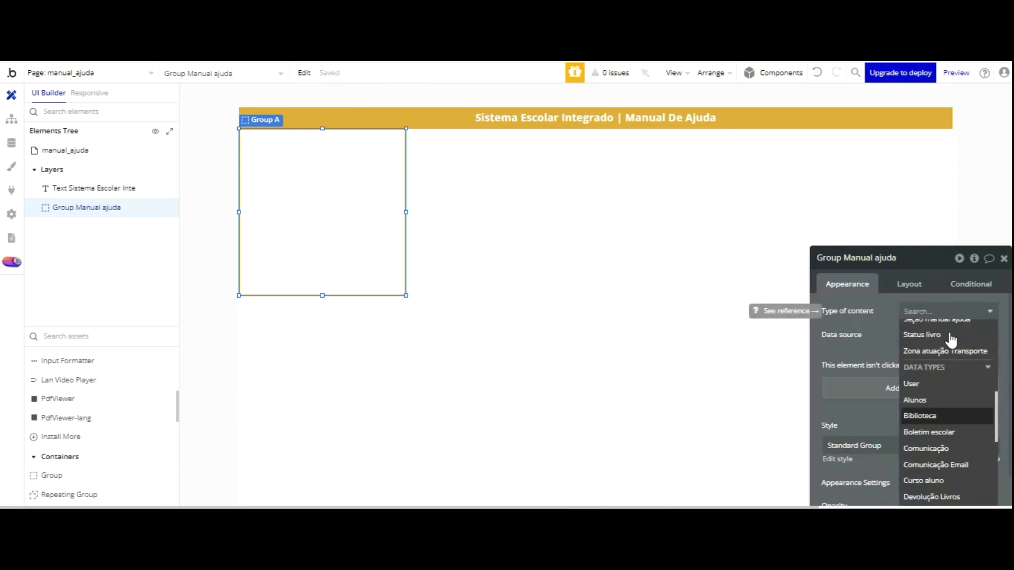
scroll(950, 341, down, 3)
click(945, 429)
Resize the group to 1200 px wide and about 730 px tall.
drag(887, 256, 83, 86)
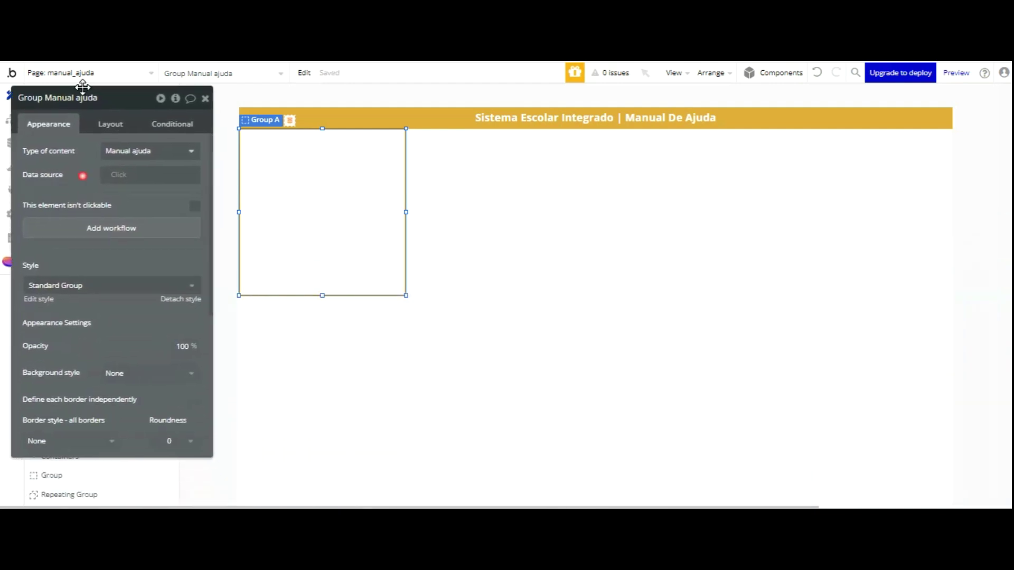
scroll(330, 168, down, 2)
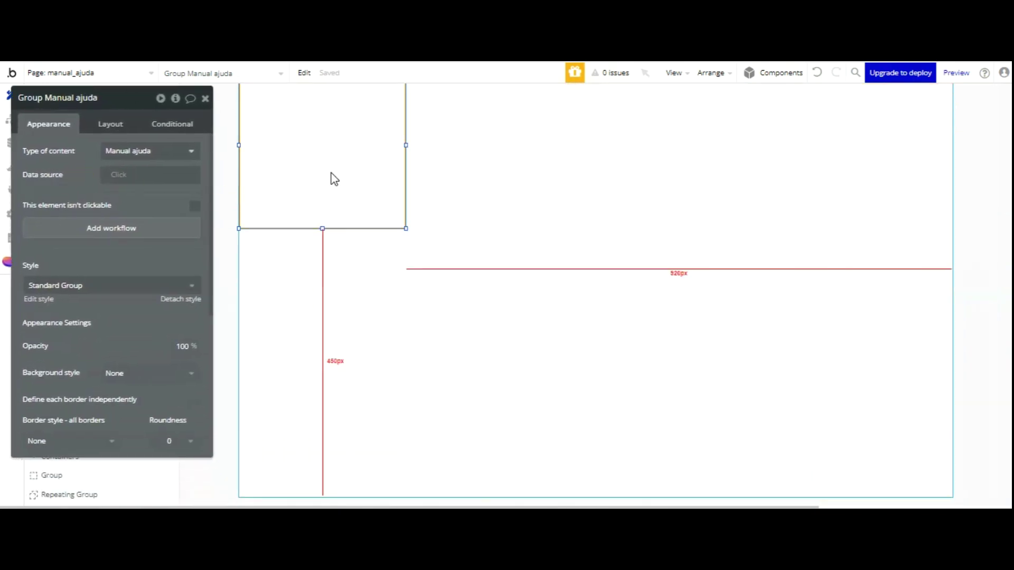
drag(323, 139, 342, 417)
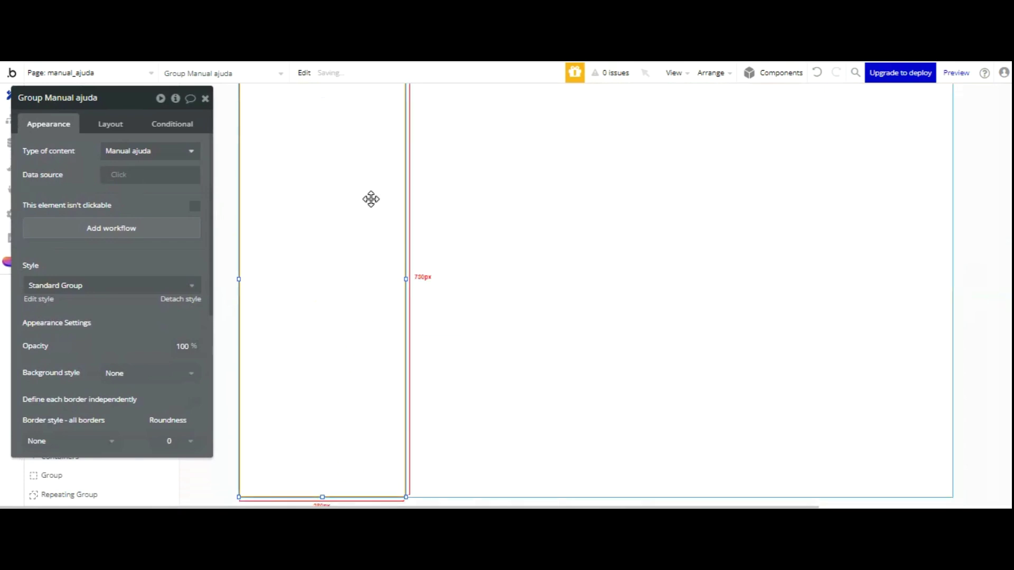
click(111, 124)
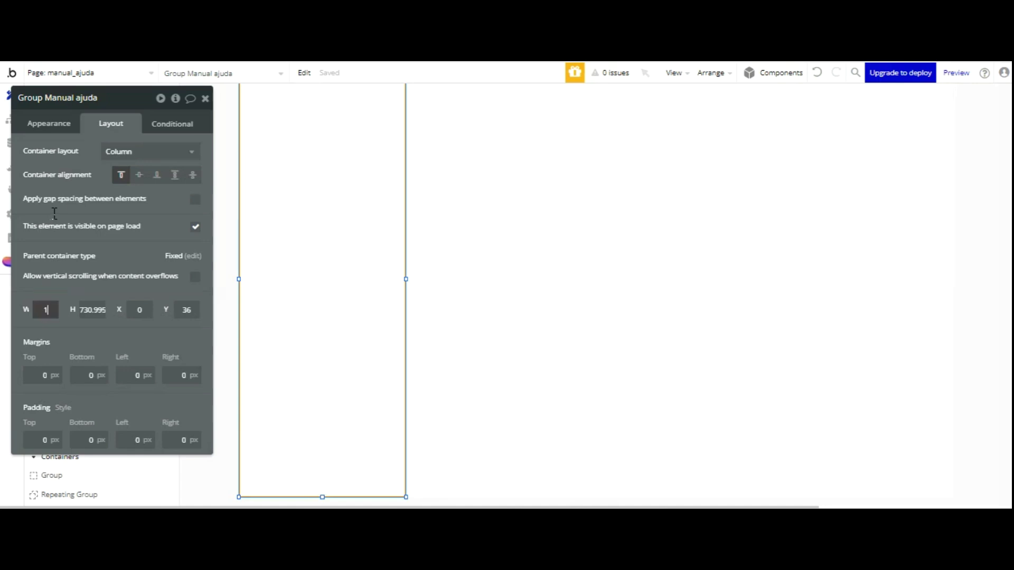
key(Return)
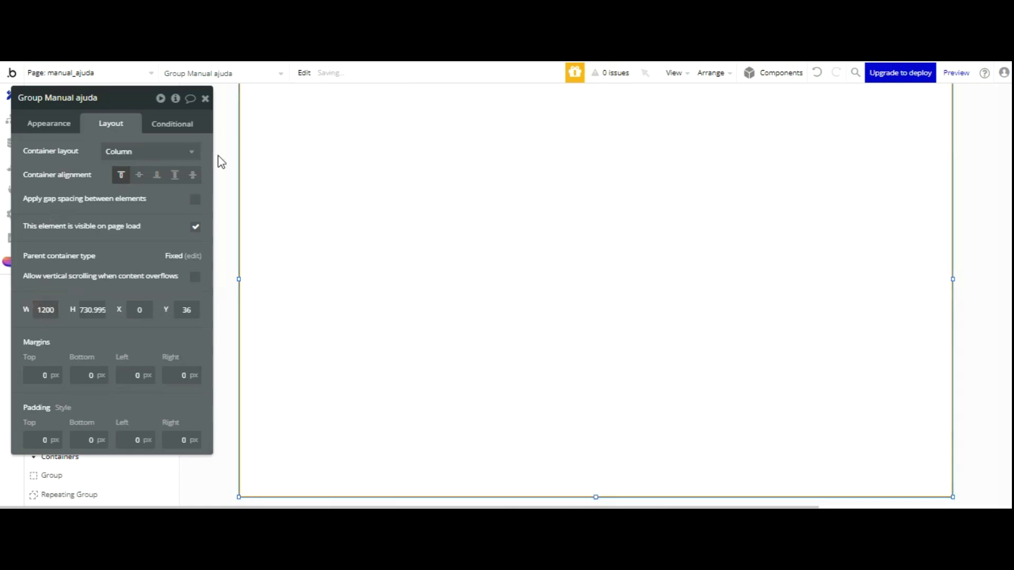
drag(185, 149, 755, 226)
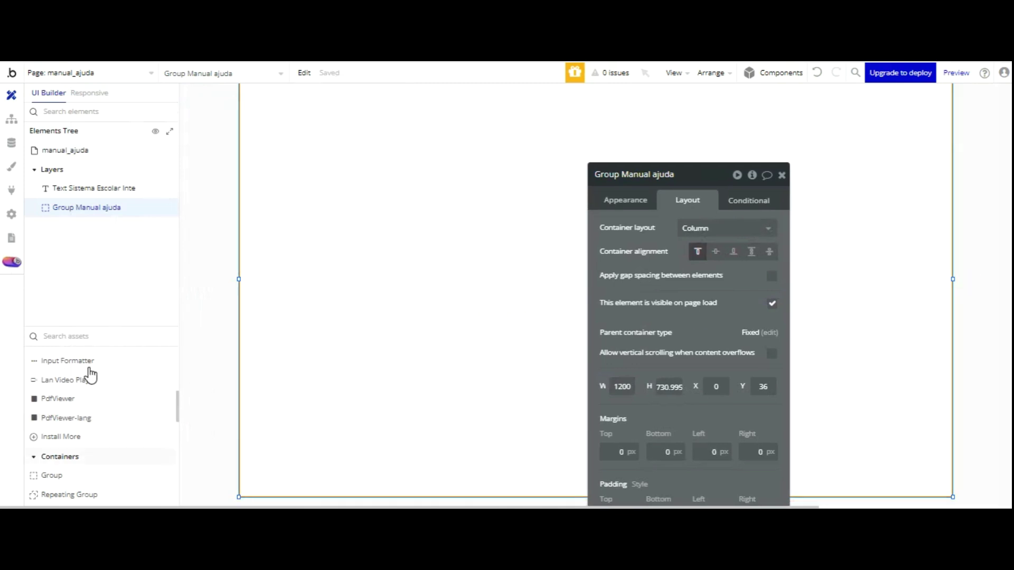
Add a repeating group inside the main group named RepeatingGroup Manul ajuda.
scroll(87, 372, down, 2)
click(69, 420)
click(312, 165)
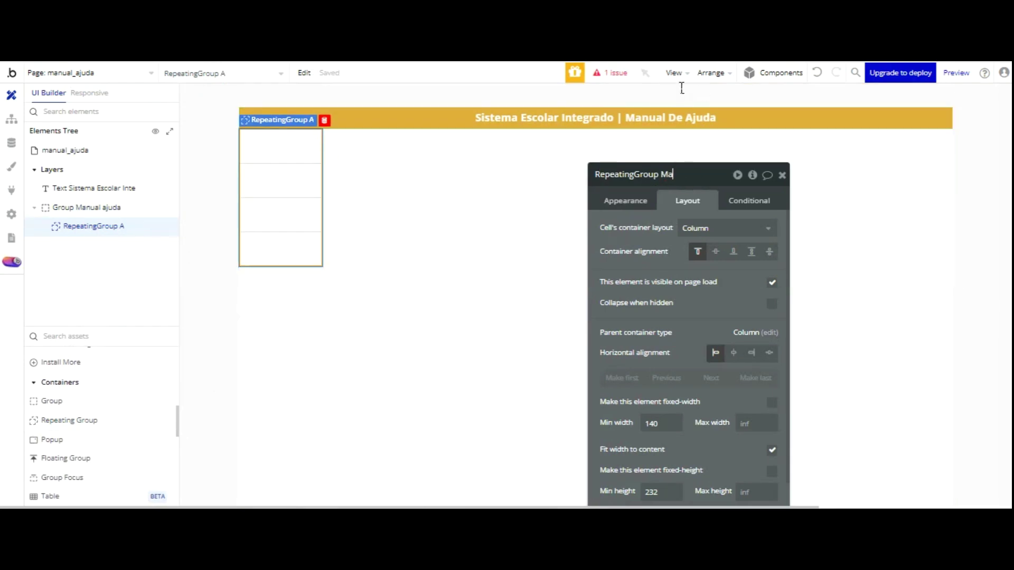
text(Manul ajuda)
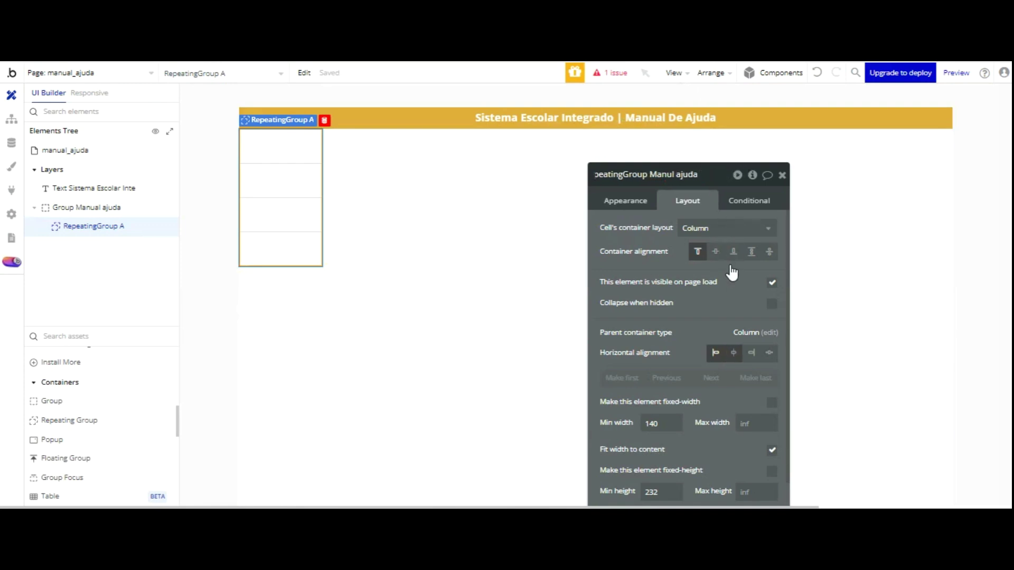
key(Return)
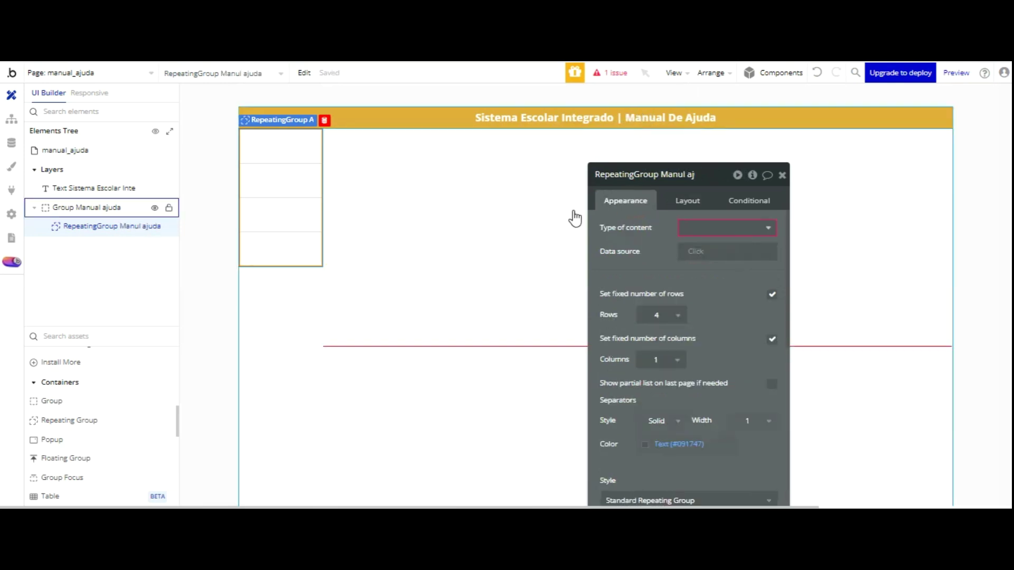
Set its content type to Manual ajuda and data source to Do a search for Manual ajudas.
click(702, 227)
scroll(728, 248, down, 6)
scroll(739, 279, down, 5)
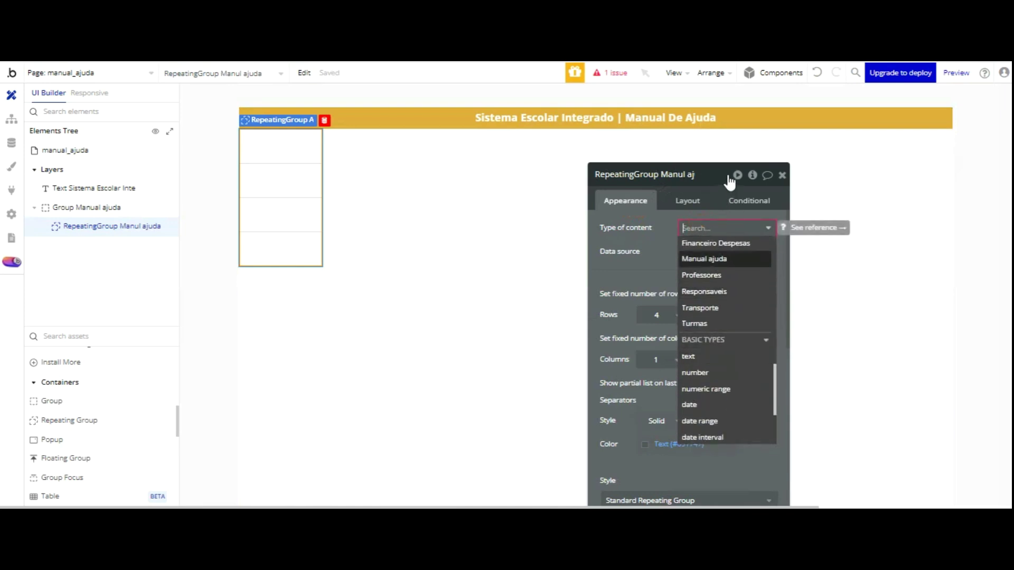
click(726, 260)
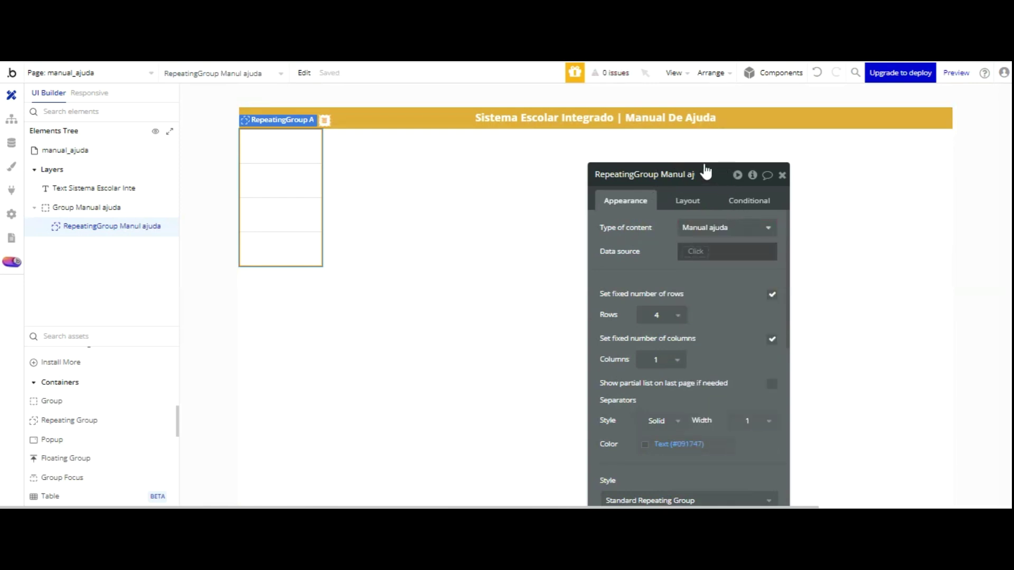
click(708, 251)
click(721, 331)
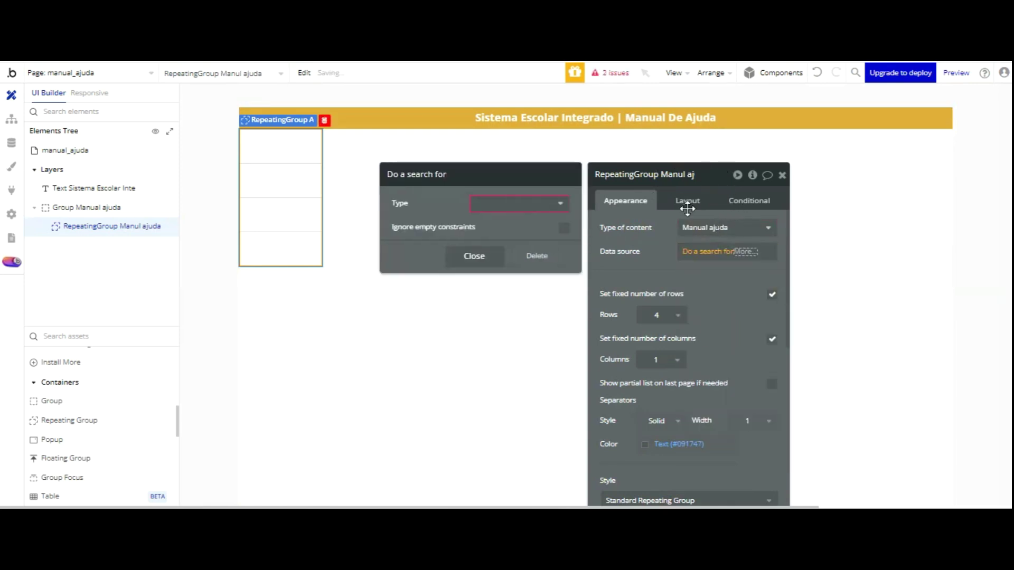
click(536, 204)
scroll(539, 272, down, 2)
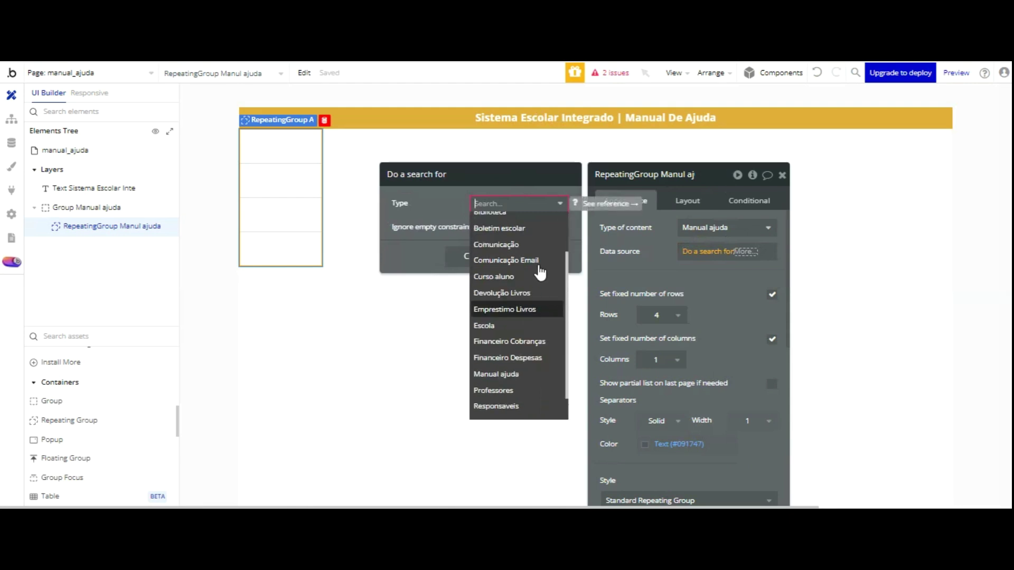
click(528, 354)
click(478, 319)
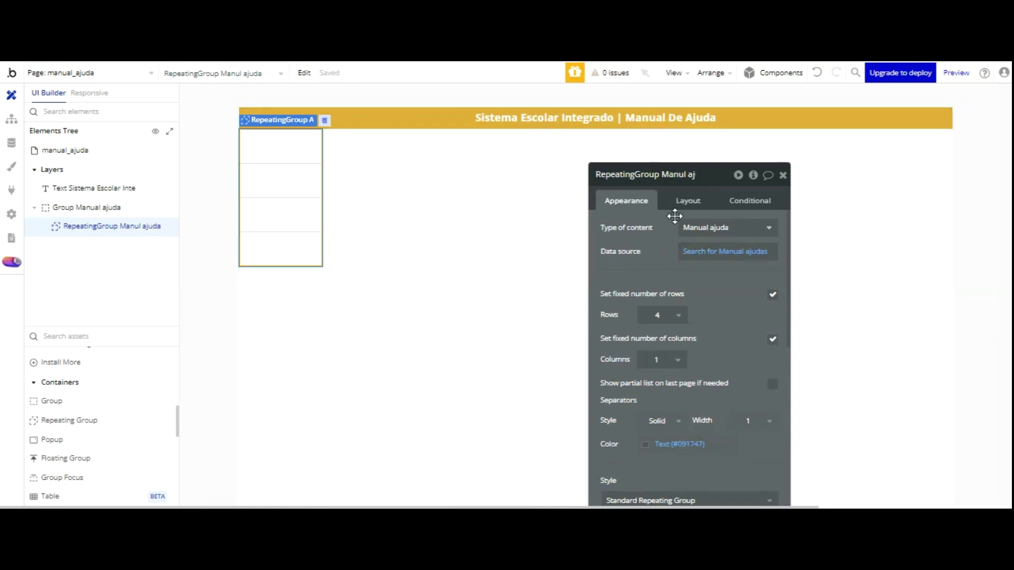
Stop fixing the number of rows and set the repeating group's minimum width to 320.
click(772, 294)
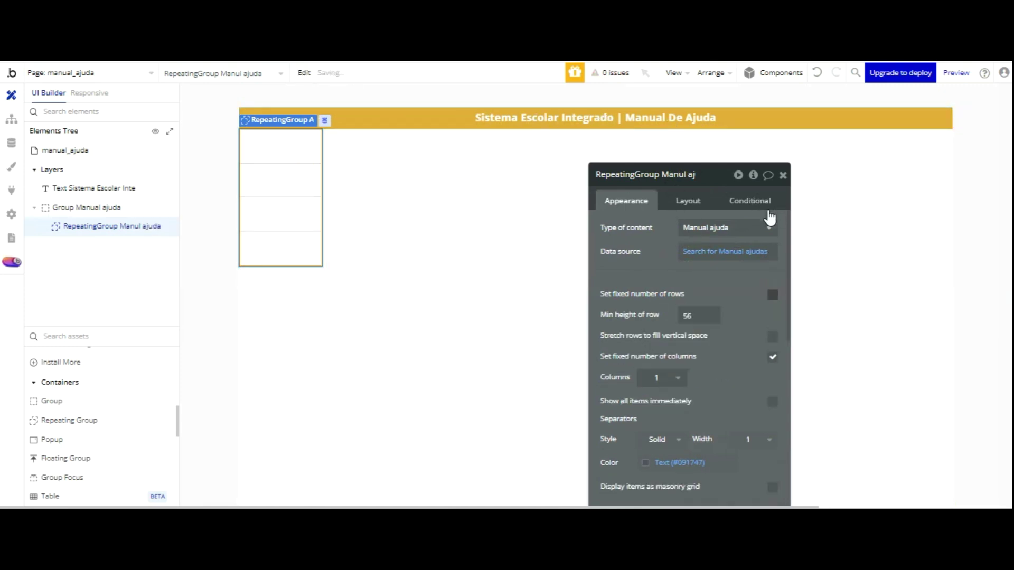
double_click(684, 316)
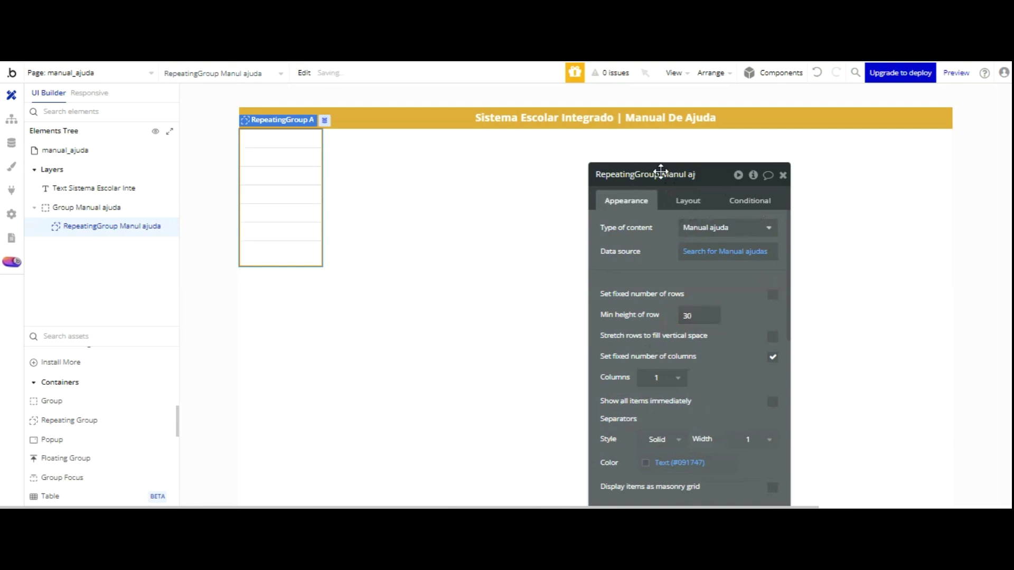
drag(677, 193, 651, 190)
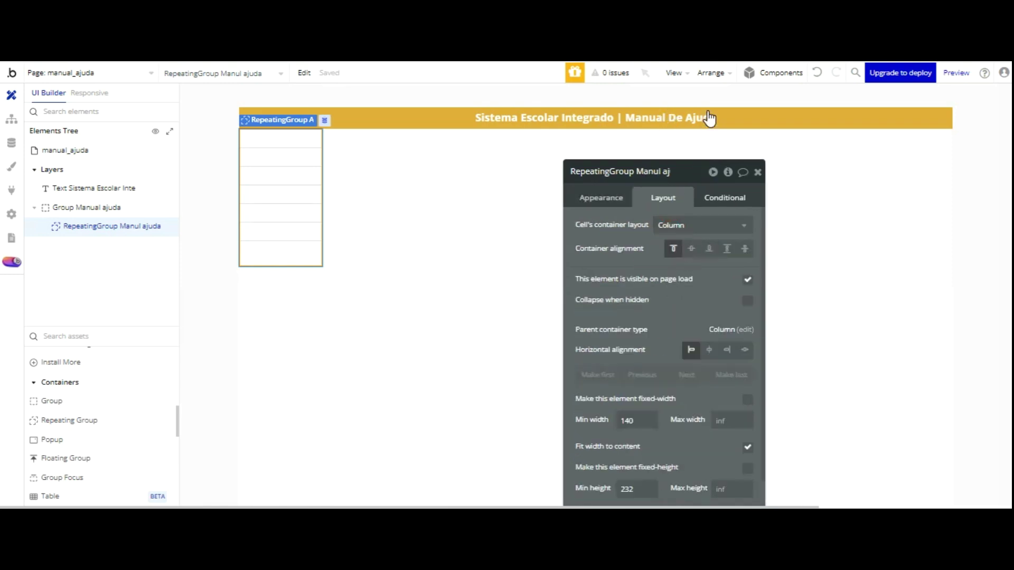
click(708, 197)
click(659, 205)
scroll(649, 254, down, 1)
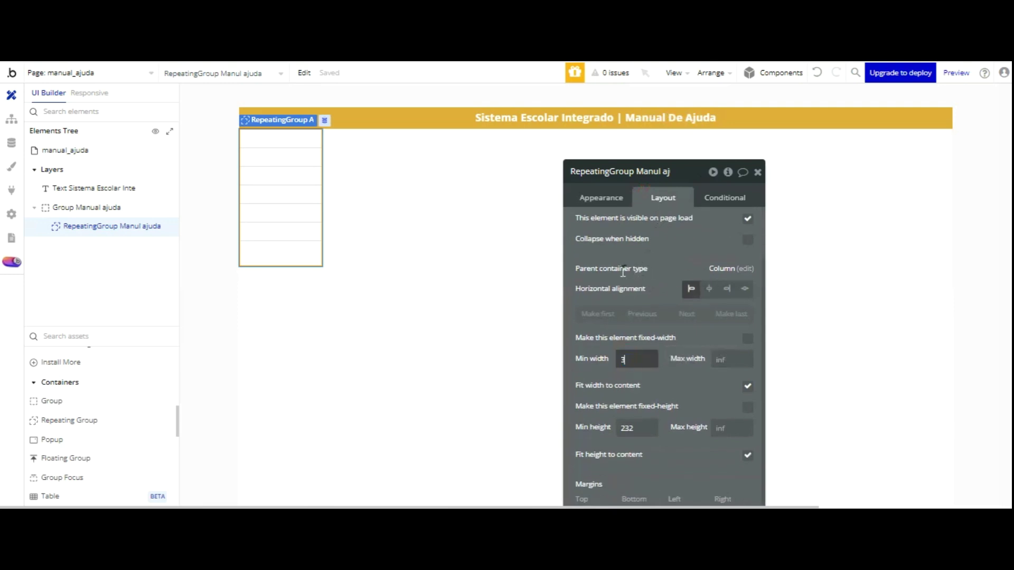
click(679, 238)
click(726, 269)
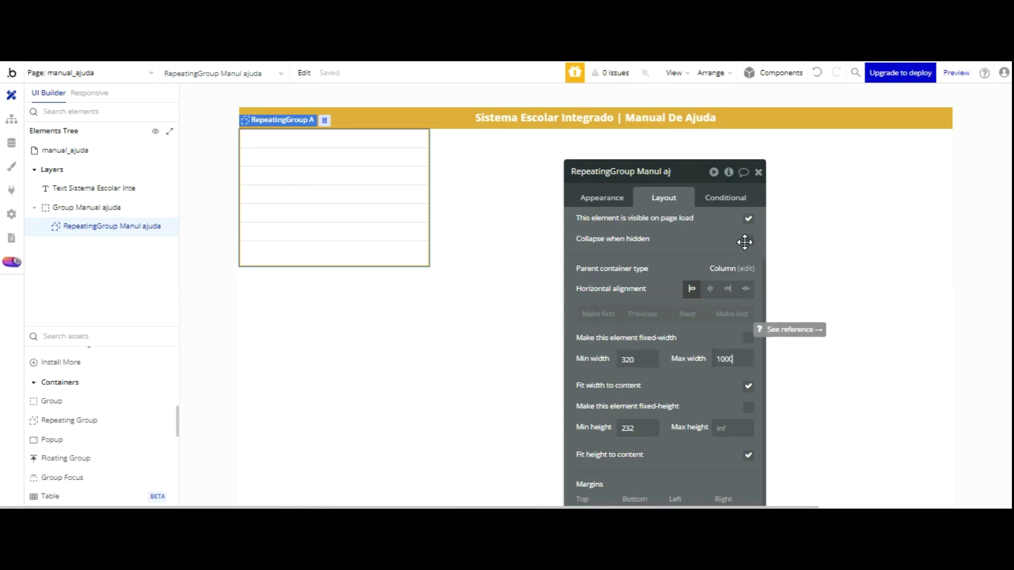
Centre the repeating group horizontally and make it fixed height.
click(710, 288)
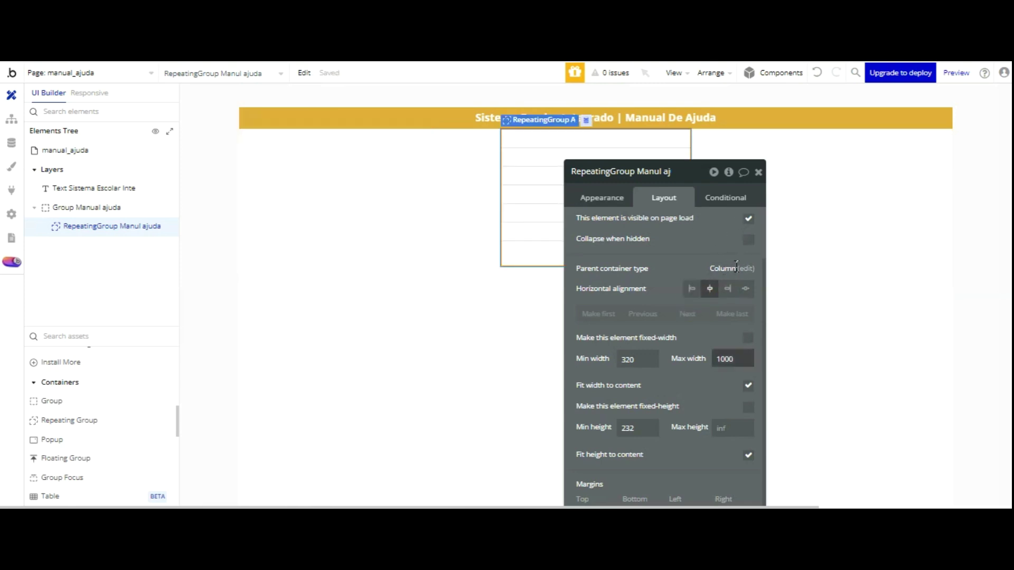
click(748, 337)
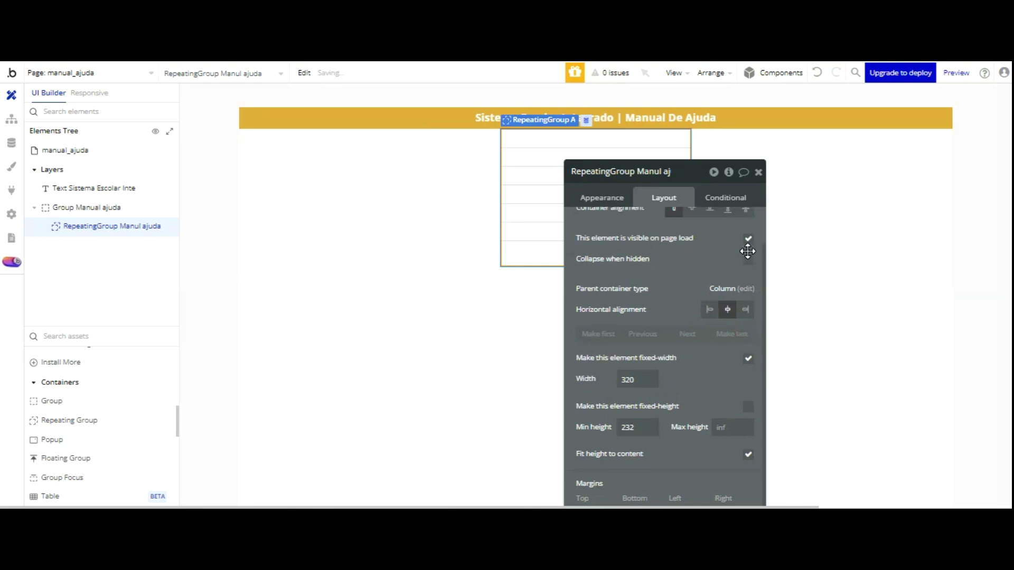
key(ctrl+z)
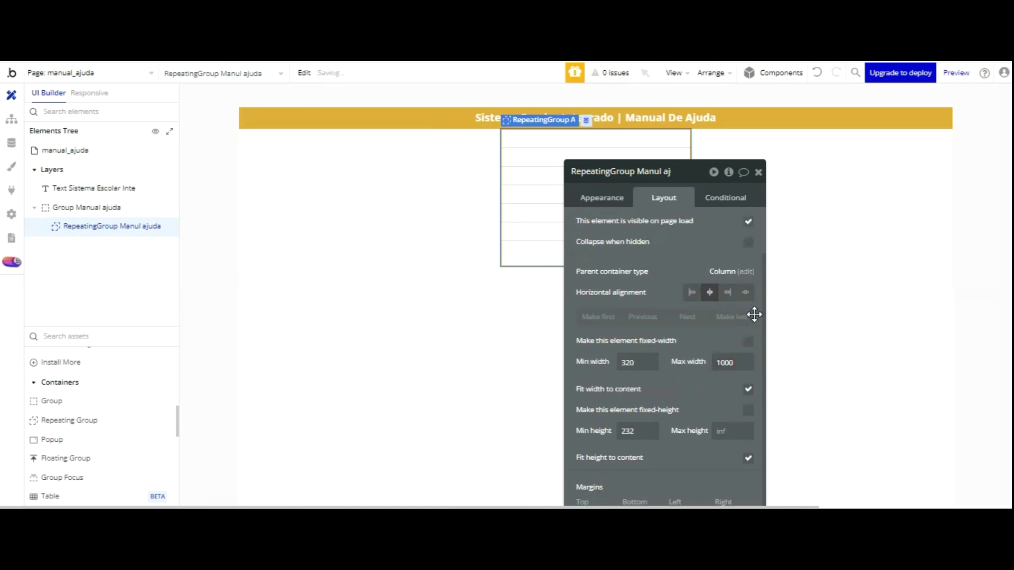
key(ctrl+z)
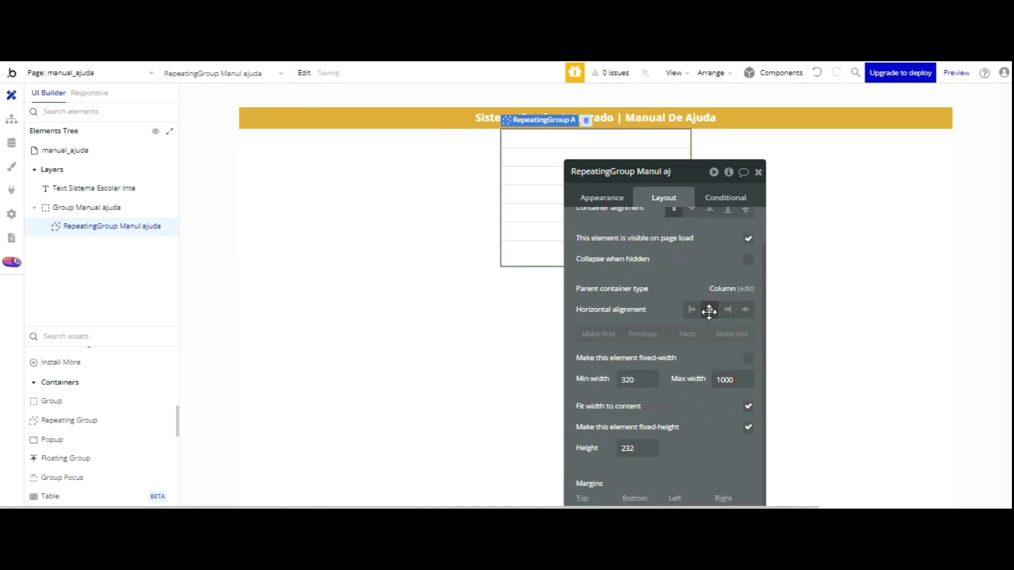
click(708, 309)
Lay out the cells as Fixed and set the repeating group width to 1100 px.
click(689, 226)
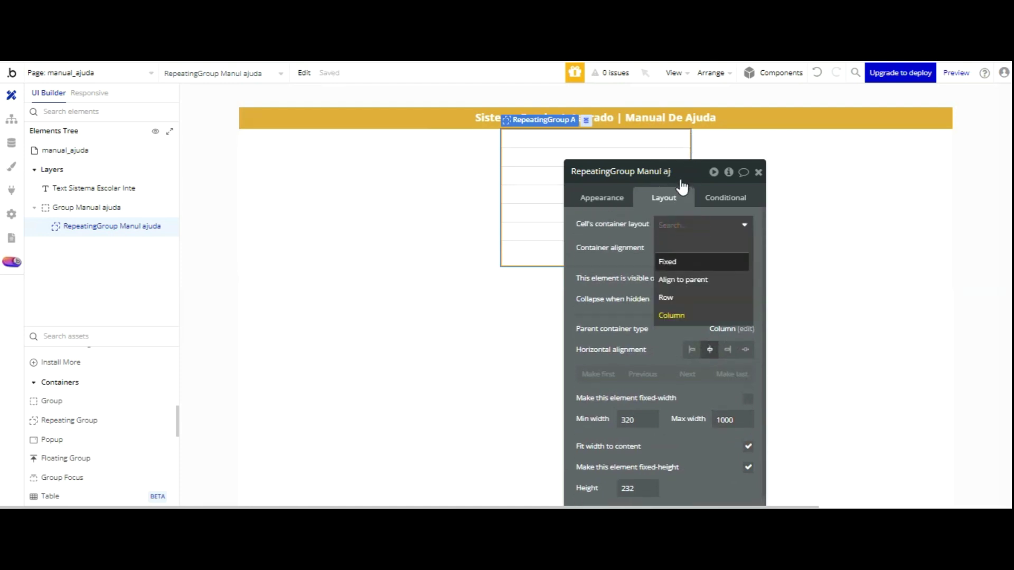
click(679, 262)
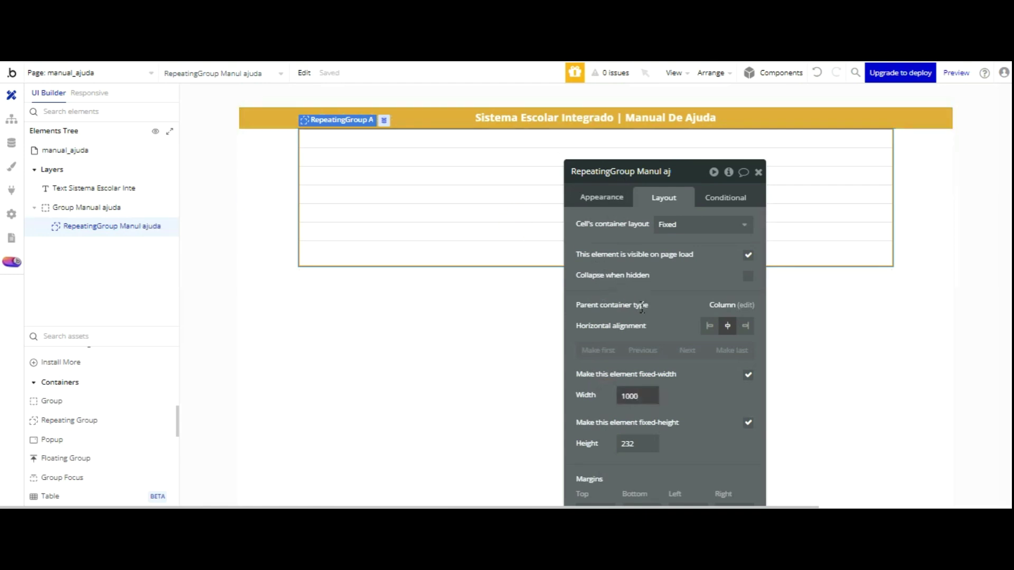
text(1100)
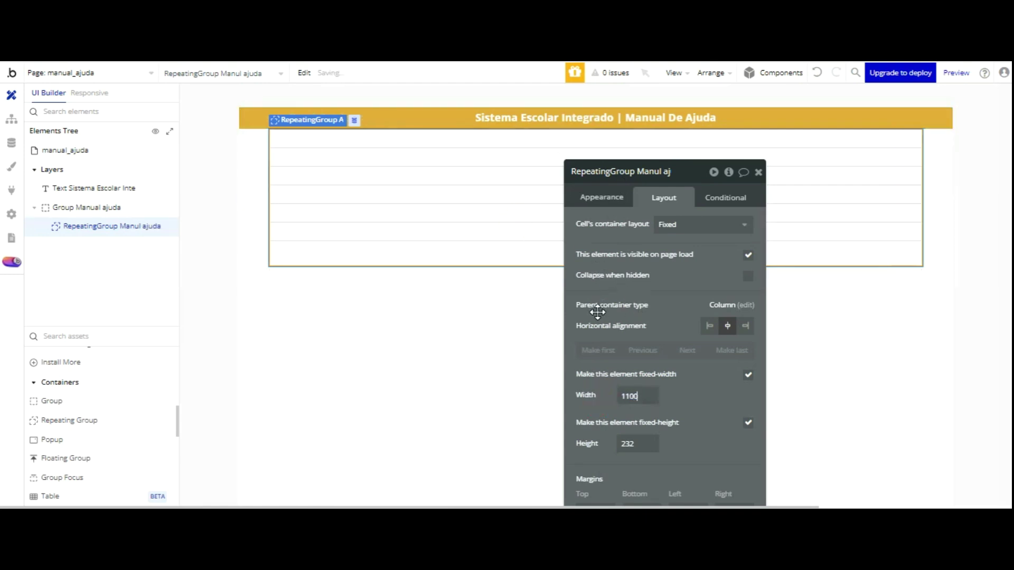
mouse_move(525, 140)
mouse_down()
mouse_move(513, 158)
mouse_move(502, 153)
mouse_move(901, 124)
mouse_move(715, 152)
mouse_up()
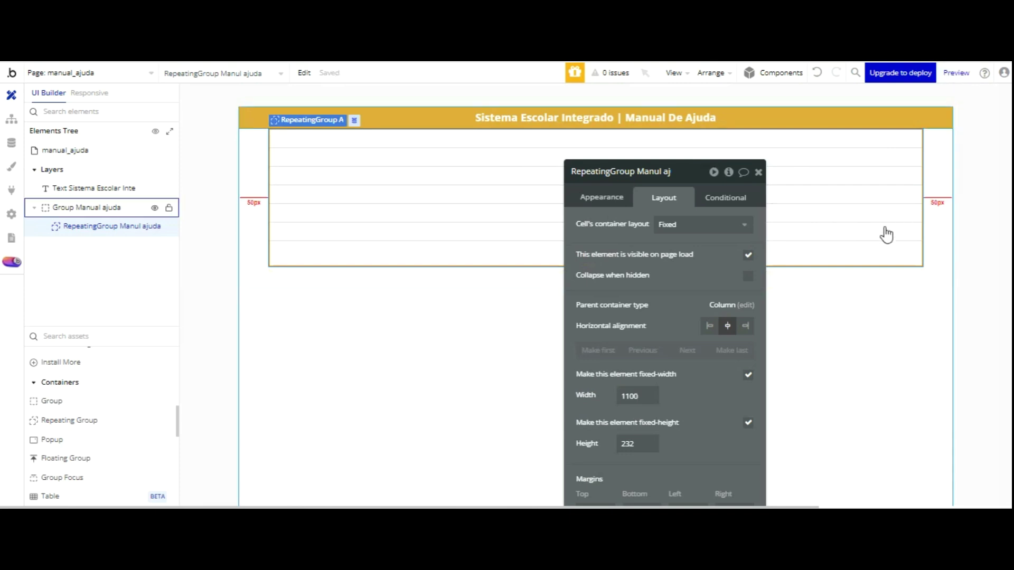
Set Group Manual ajuda's layout to Fixed and move the repeating group below the title bar.
click(843, 251)
click(702, 224)
click(662, 259)
click(474, 206)
drag(466, 125, 450, 129)
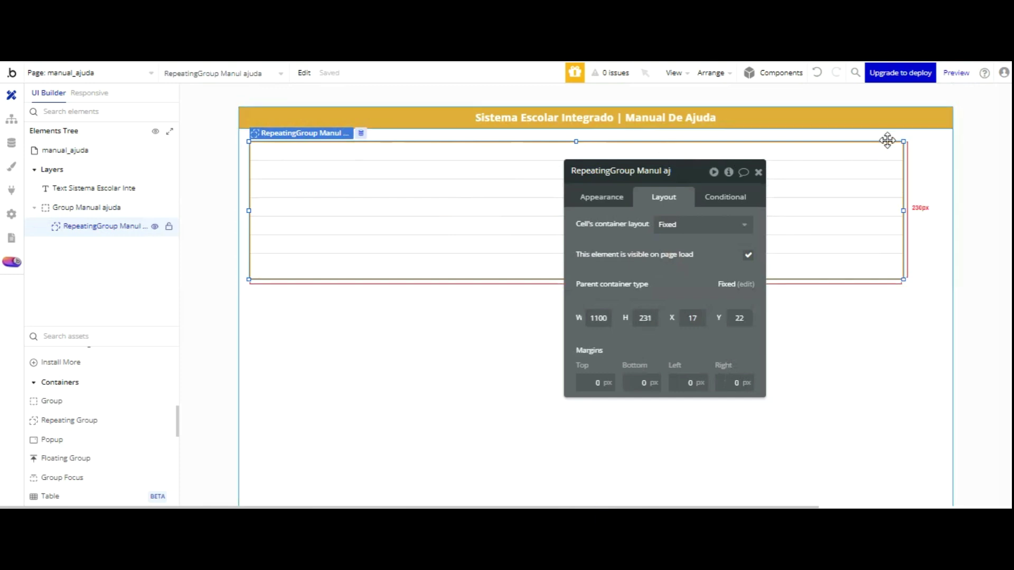
Widen the repeating group to 1160 px.
drag(902, 121, 936, 117)
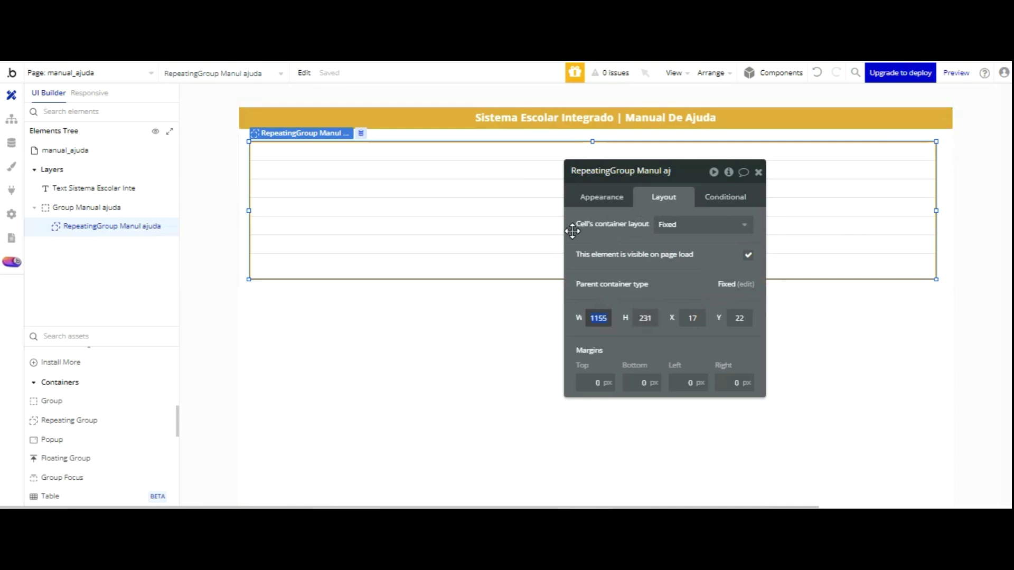
text(1)
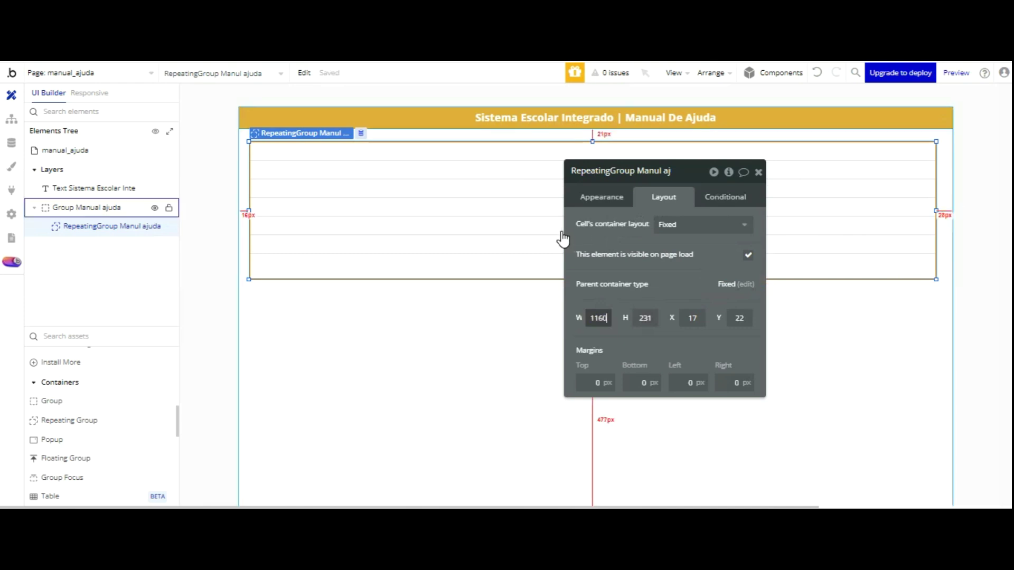
text(160)
click(455, 197)
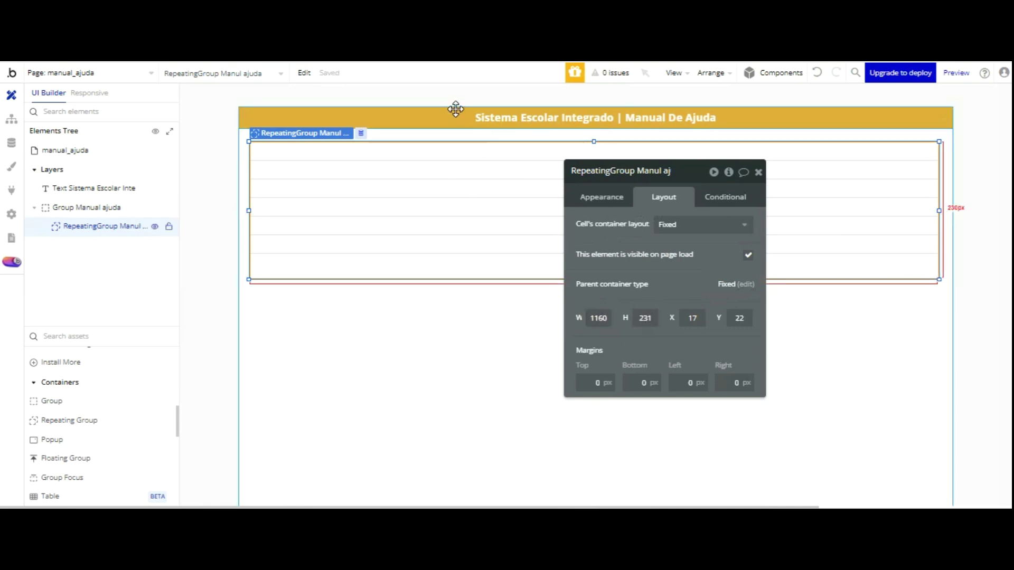
click(758, 172)
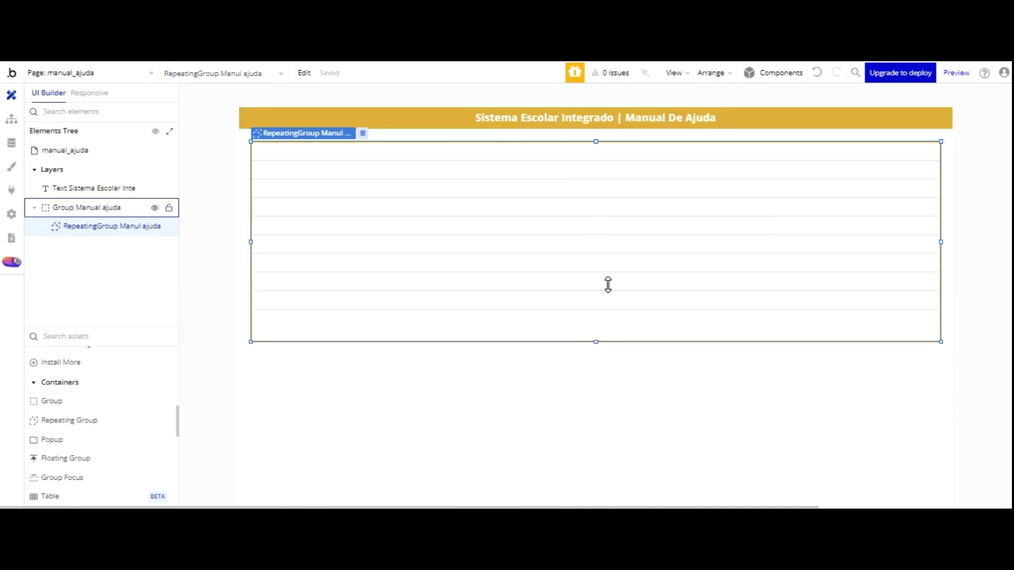
Stretch the repeating group to 644 px tall with its top at Y 49.
click(578, 386)
scroll(578, 297, down, 1)
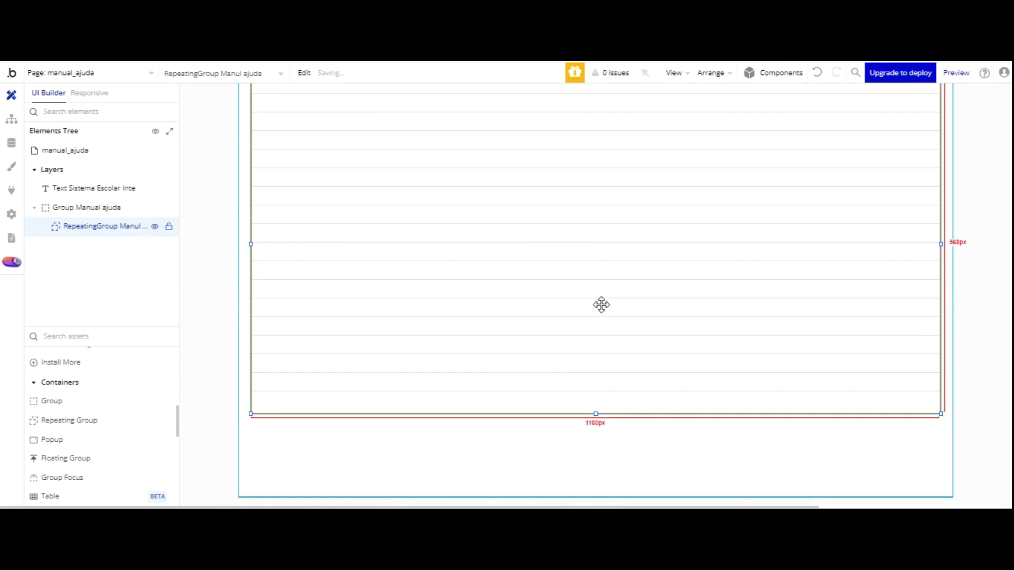
double_click(601, 304)
scroll(593, 316, up, 1)
drag(595, 356, 596, 445)
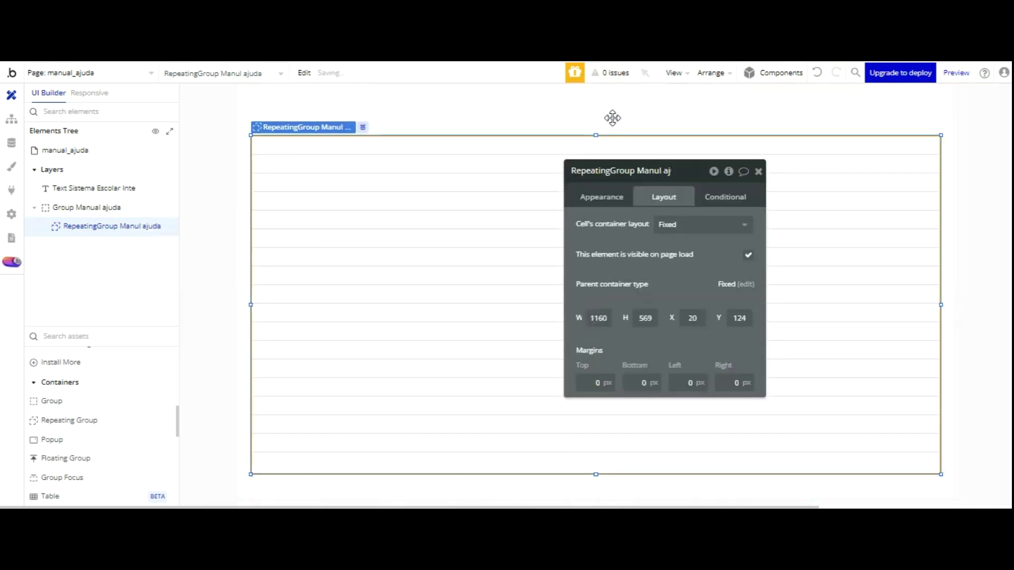
scroll(549, 140, up, 1)
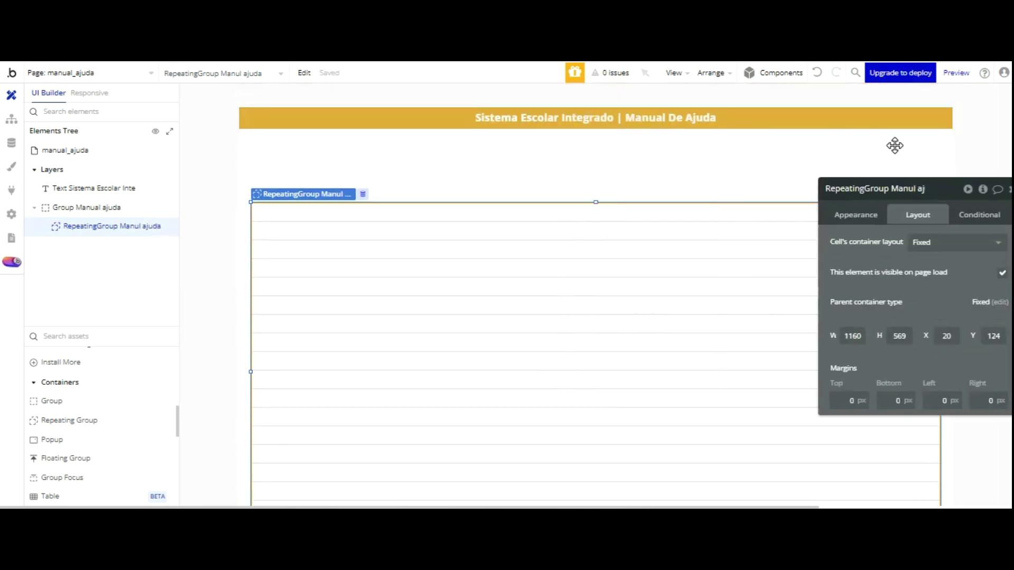
drag(601, 115, 595, 73)
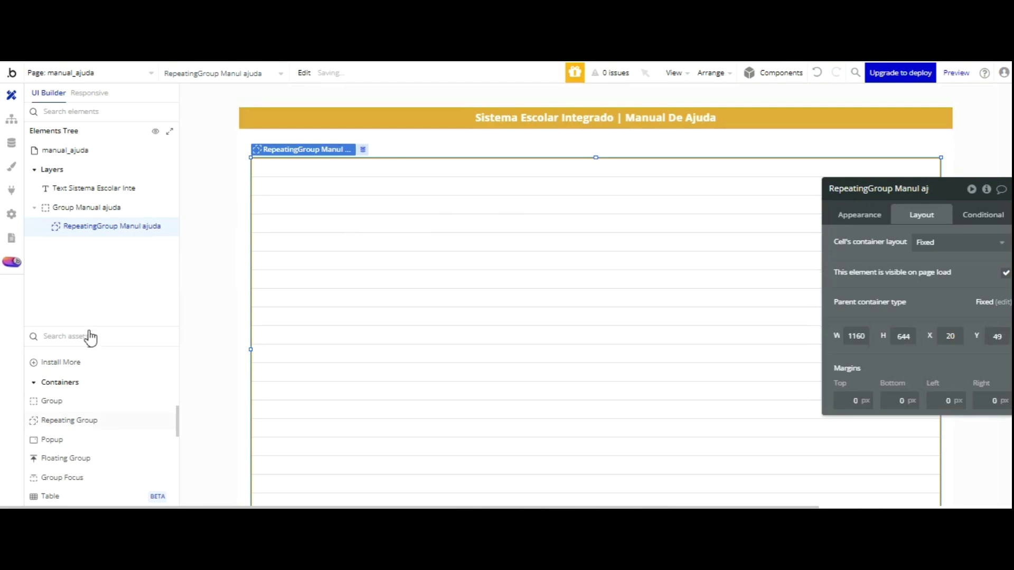
key(Escape)
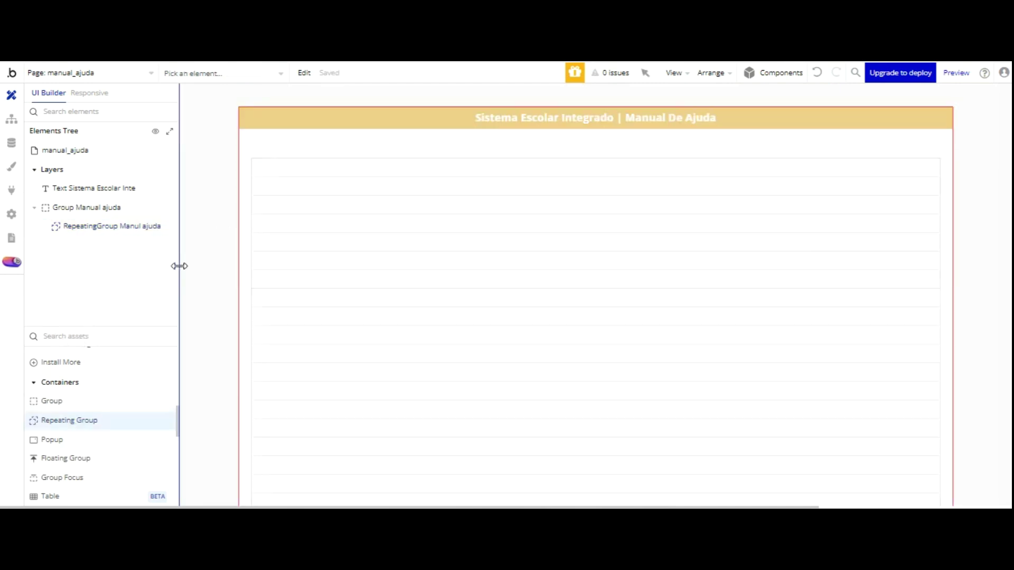
scroll(86, 308, up, 3)
Add a text element named Text N° showing N° in the first cell.
click(46, 373)
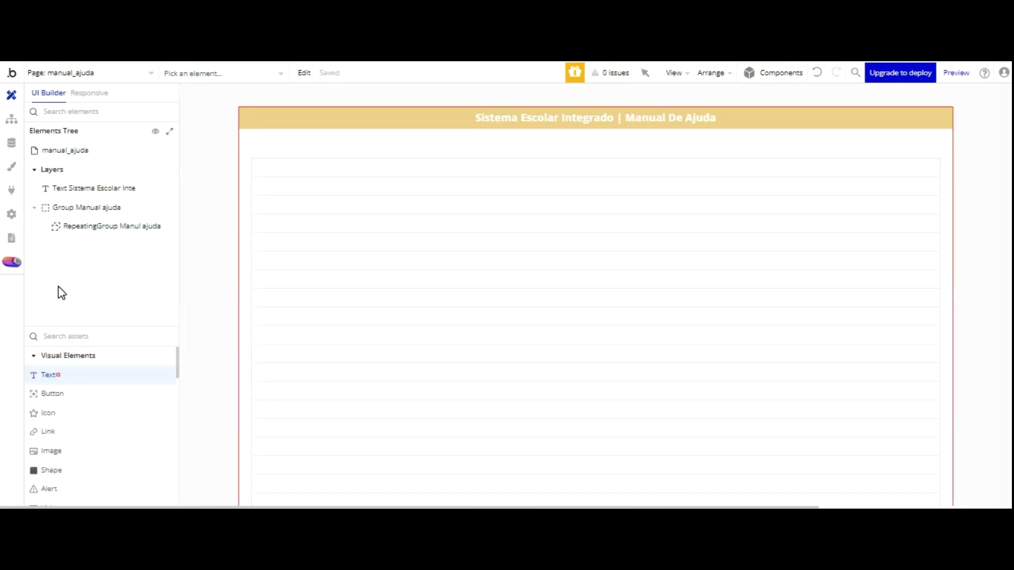
click(262, 75)
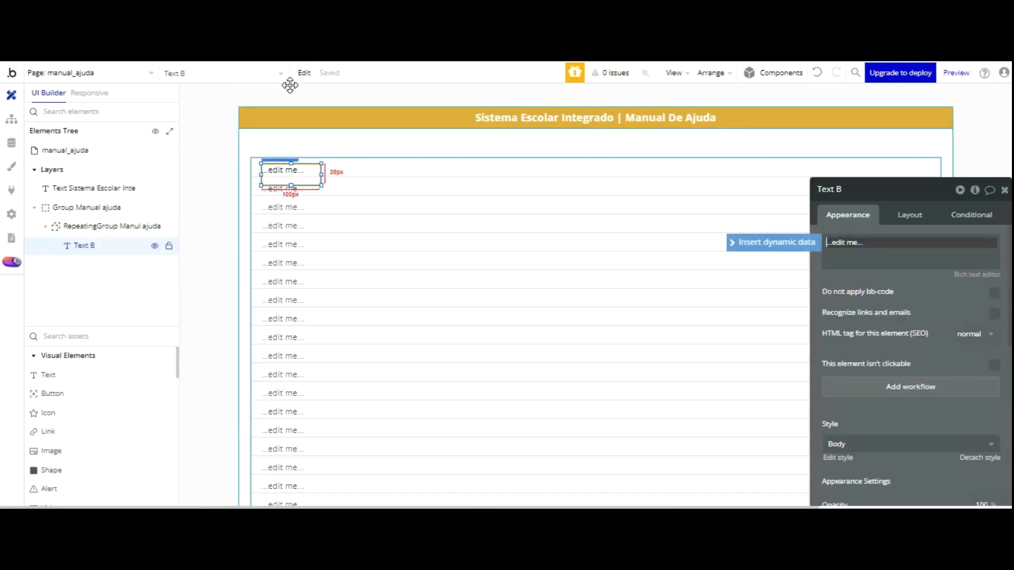
click(290, 85)
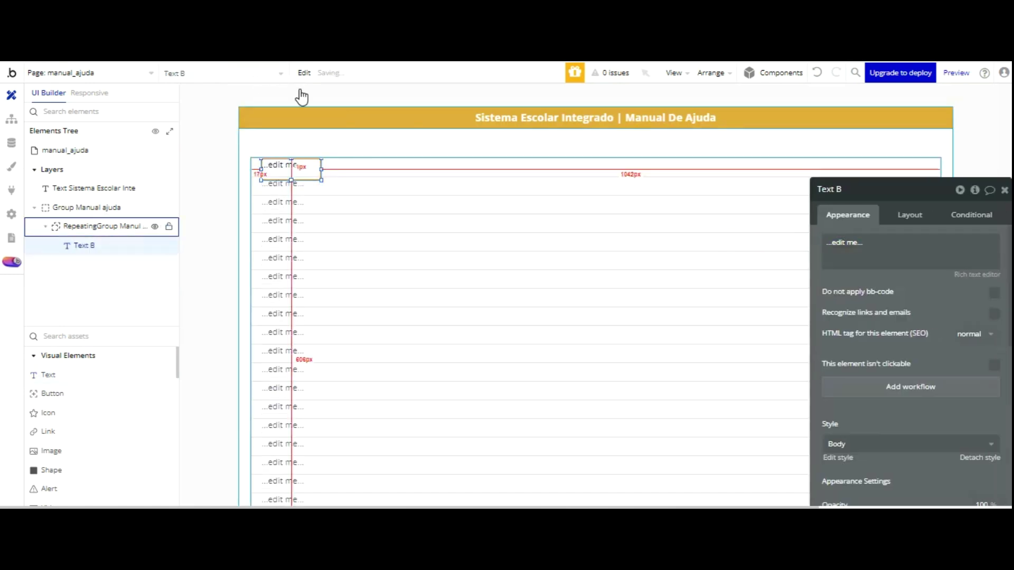
double_click(879, 194)
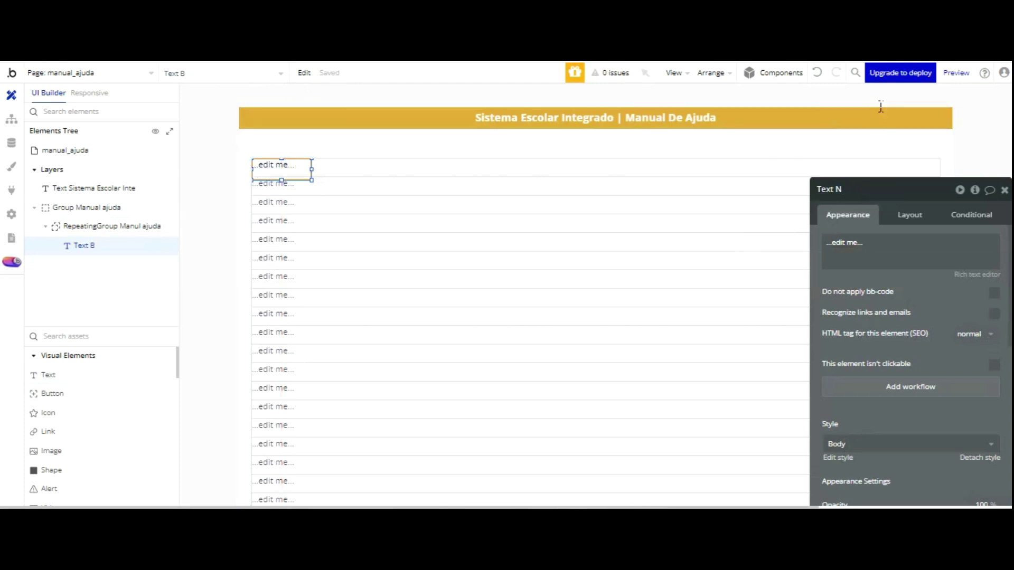
click(880, 237)
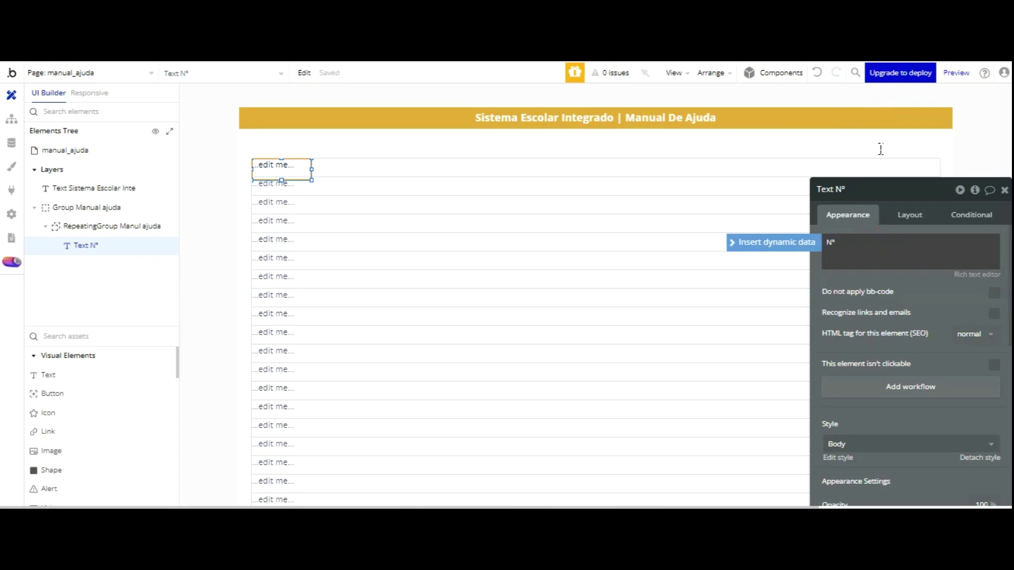
click(926, 201)
Make the N° text bold, horizontally centred, and 30 px tall.
scroll(901, 206, down, 2)
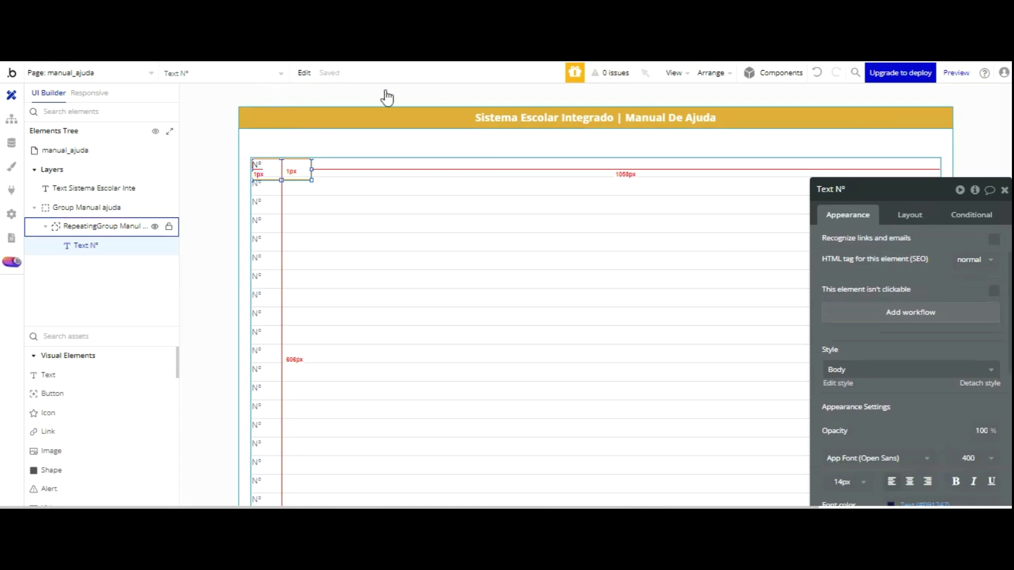
scroll(908, 401, down, 1)
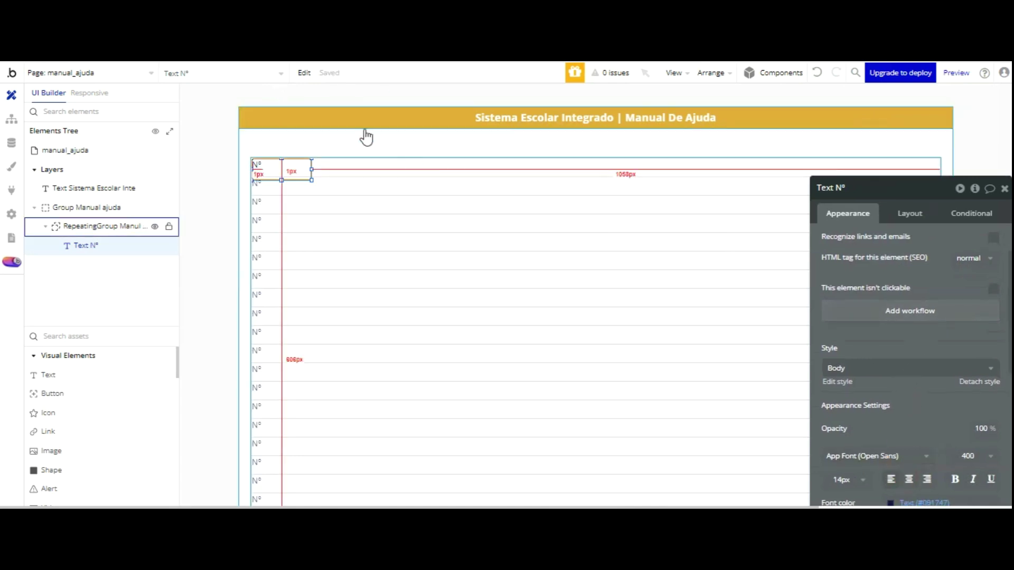
click(955, 479)
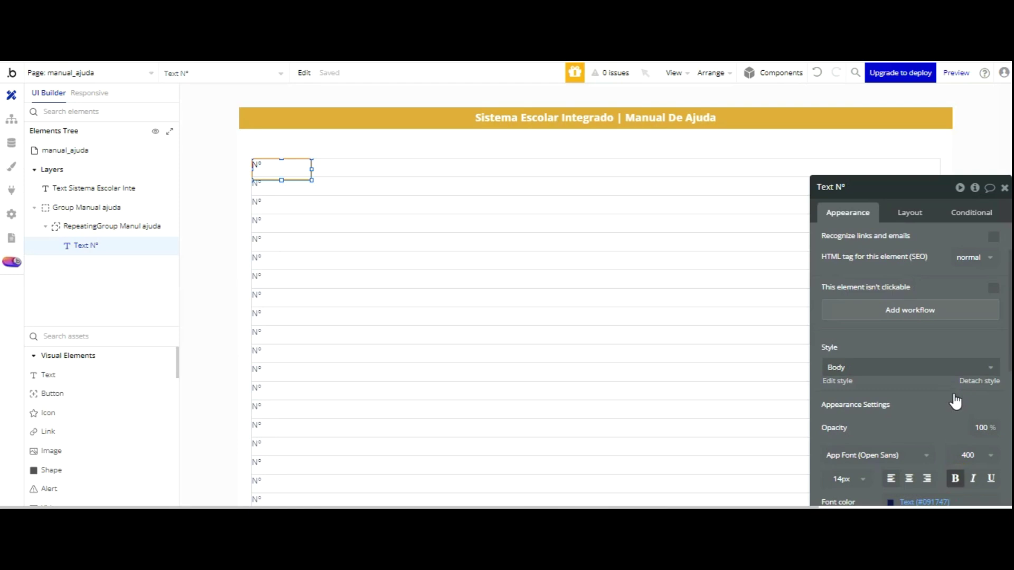
click(909, 479)
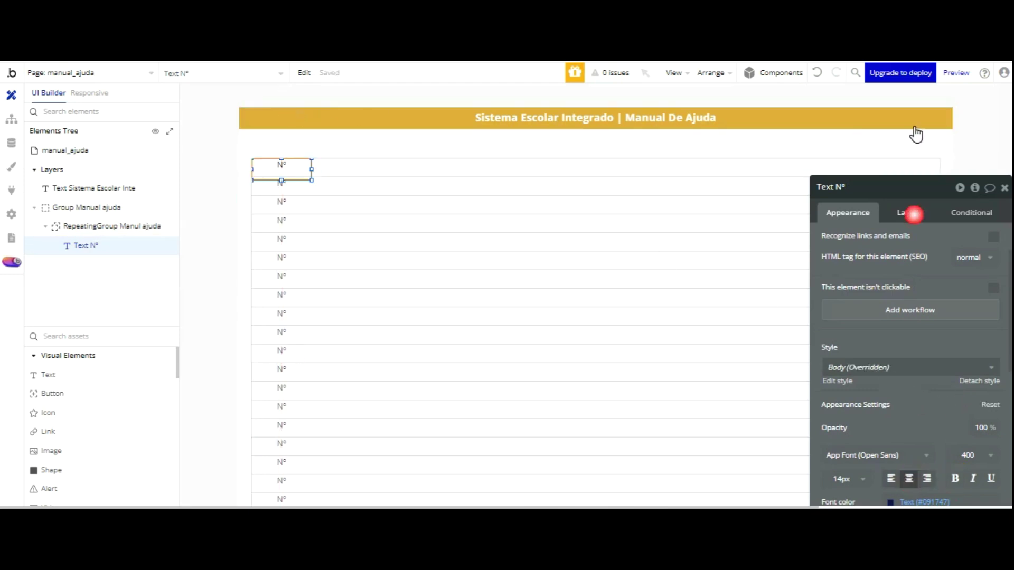
click(913, 213)
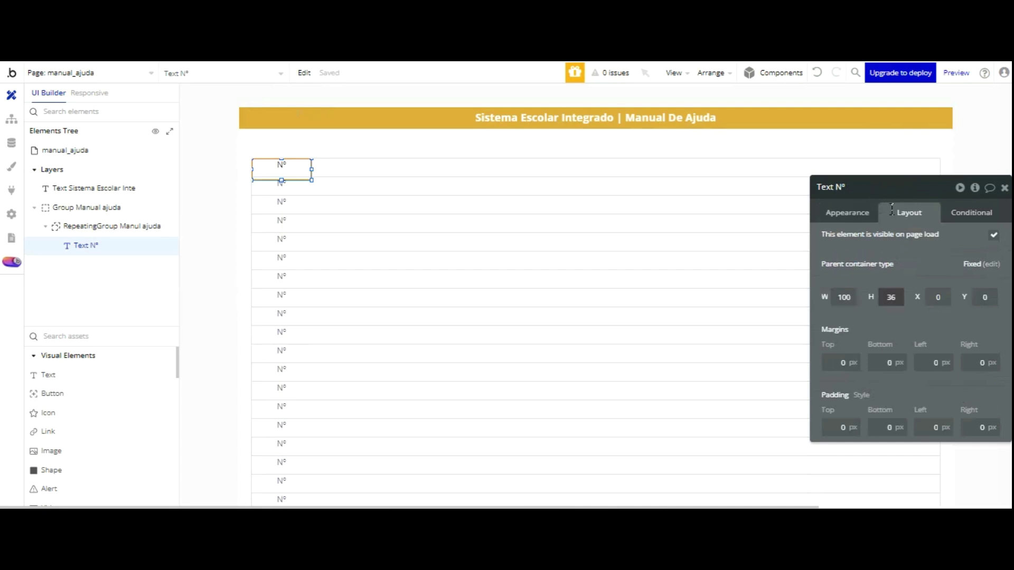
key(BackSpace)
text(0)
key(Return)
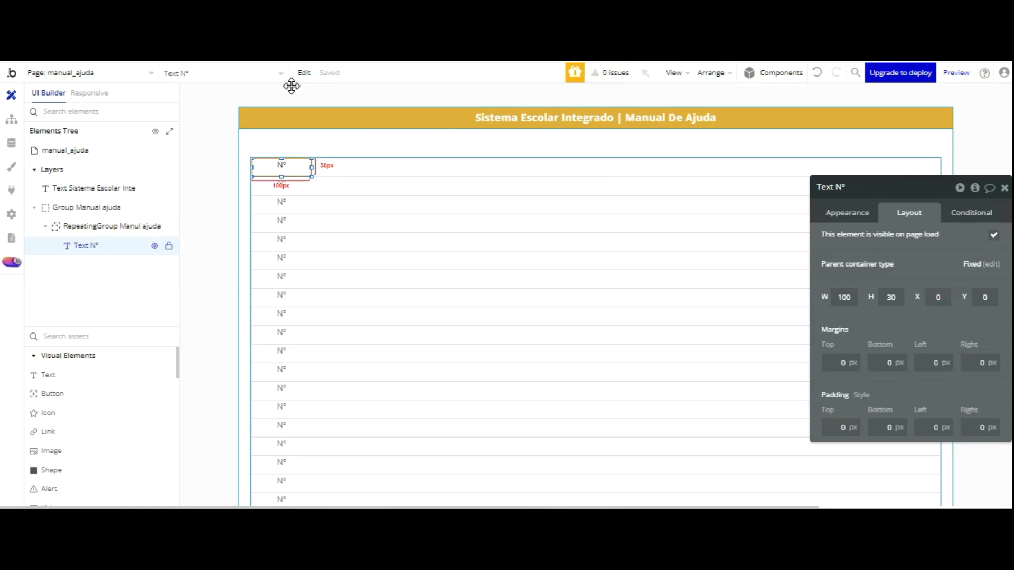
Centre the N° text vertically, narrow it to 40 px, and paste a copy.
click(844, 212)
scroll(938, 243, down, 4)
click(993, 346)
drag(320, 88, 278, 81)
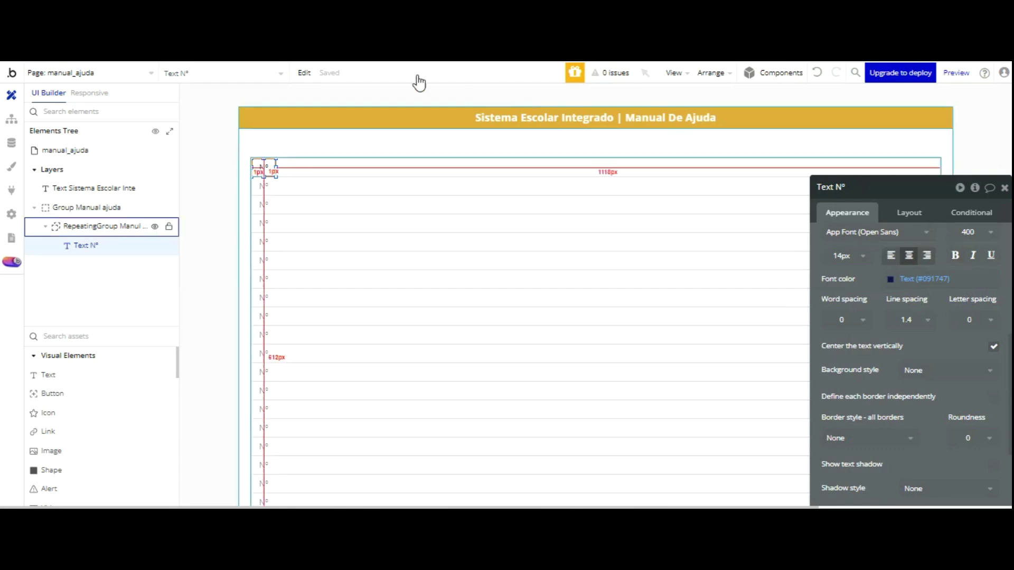
click(262, 77)
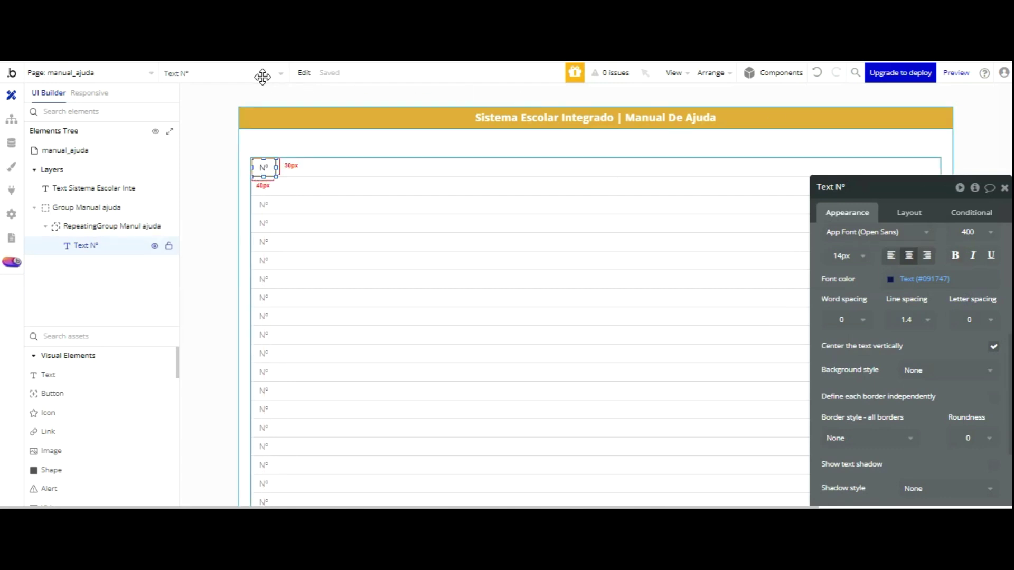
key(ctrl+v)
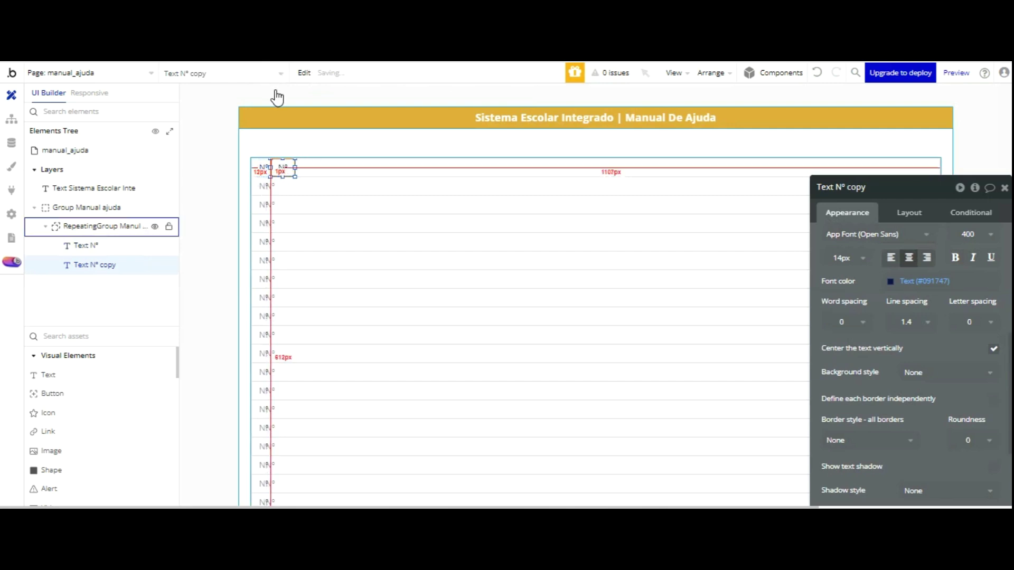
Move the copied text into a second column, widen it to about 373 px, and left-align it.
click(308, 78)
drag(308, 79, 480, 79)
click(891, 258)
scroll(894, 200, up, 5)
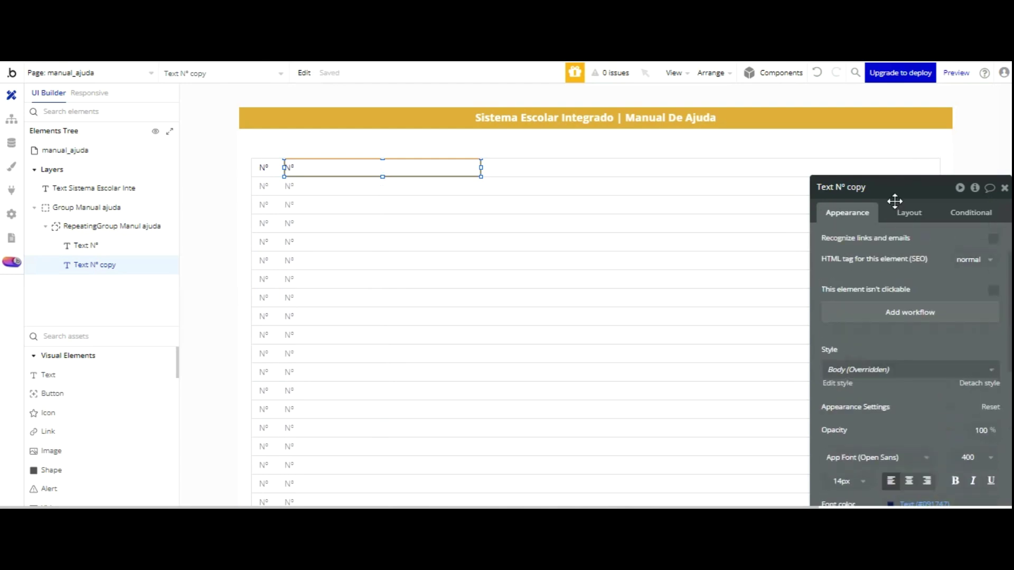
scroll(900, 185, up, 2)
Set its content to Current cell's Manual ajuda's Nome arquivo.
double_click(852, 241)
click(796, 241)
click(872, 288)
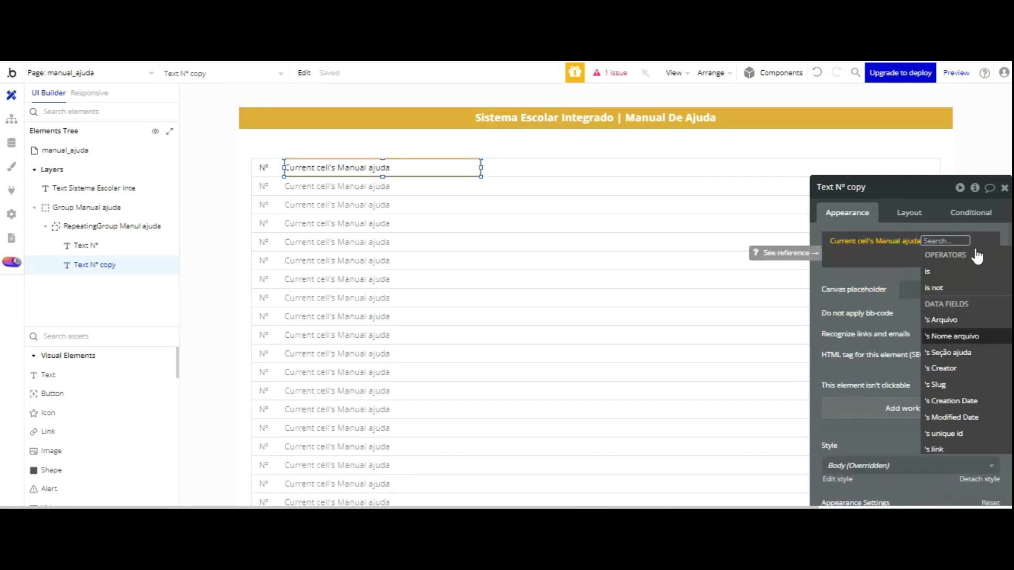
click(953, 337)
click(837, 194)
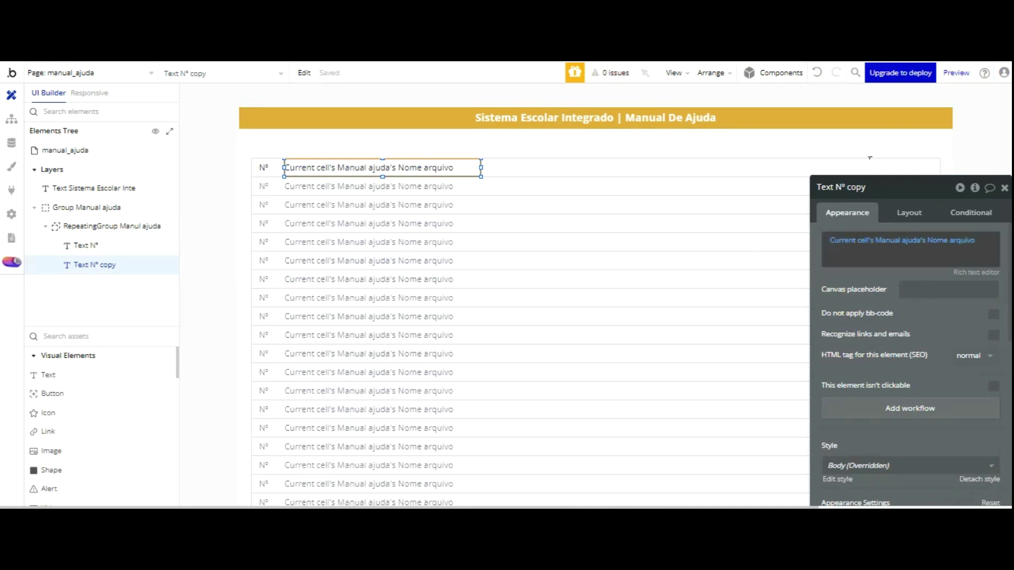
Rename the element to Text Nome arquivo manual ajuda.
double_click(858, 188)
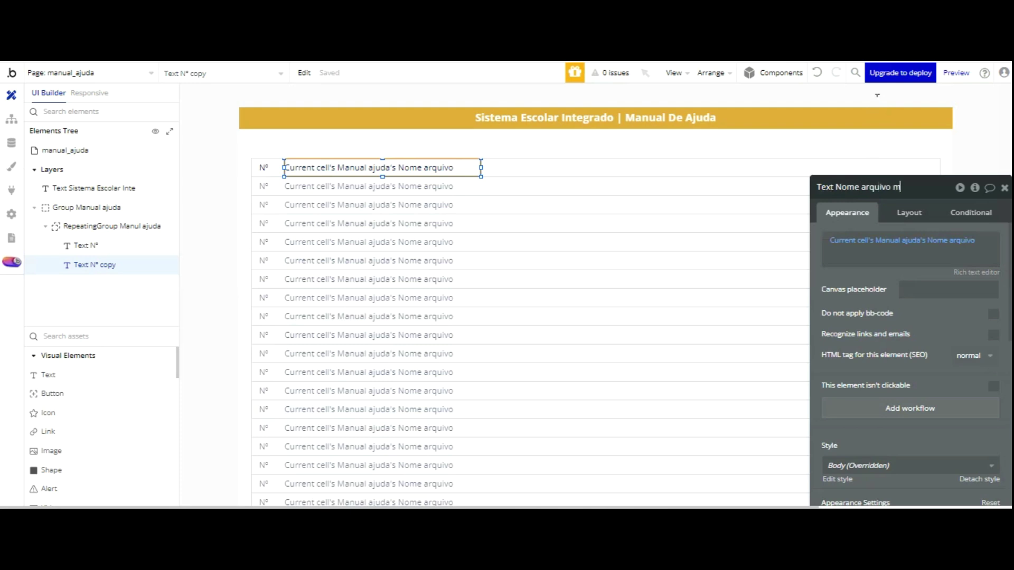
text(al ajuda)
click(704, 240)
click(471, 166)
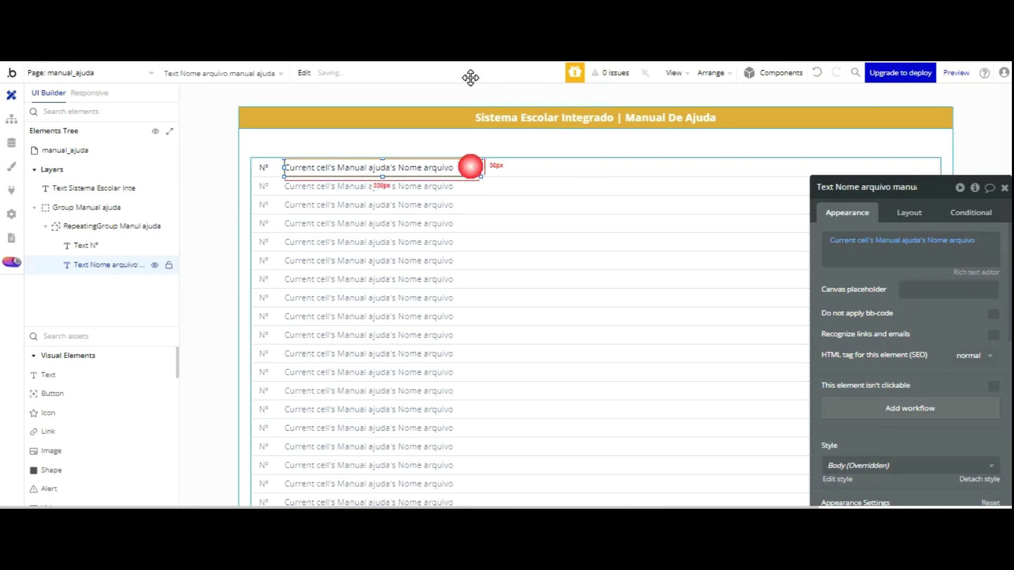
Duplicate the Nome arquivo text and nudge the copy right into a new column.
key(ctrl+d)
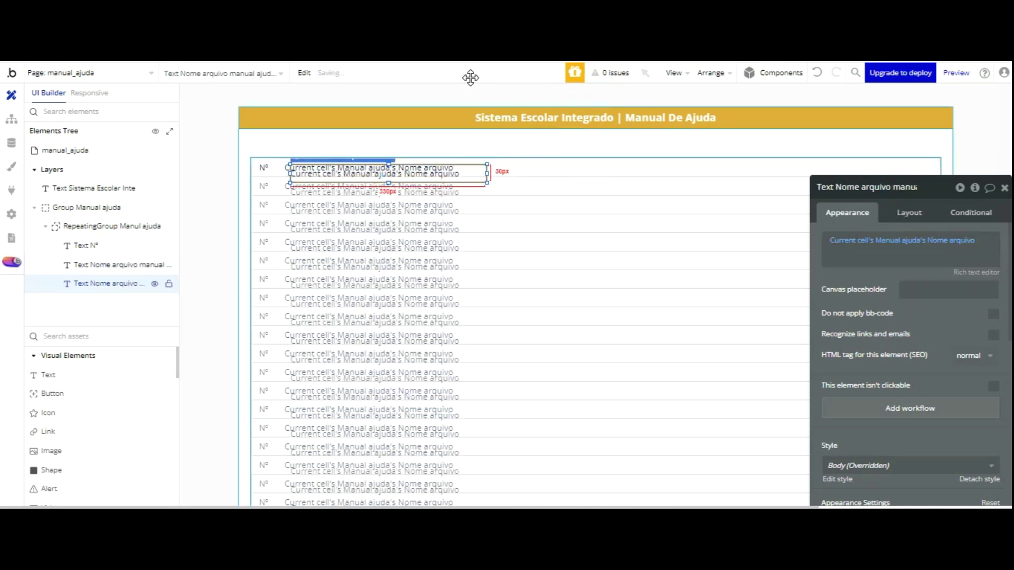
key(Right)
key(Right)
key(Right)
key(Right)
key(Right)
key(Right)
key(Right)
key(Right)
key(Right)
key(Right)
key(Right)
key(Right)
key(Right)
key(Right)
key(Right)
key(Right)
key(Right)
key(Right)
key(Right)
key(Right)
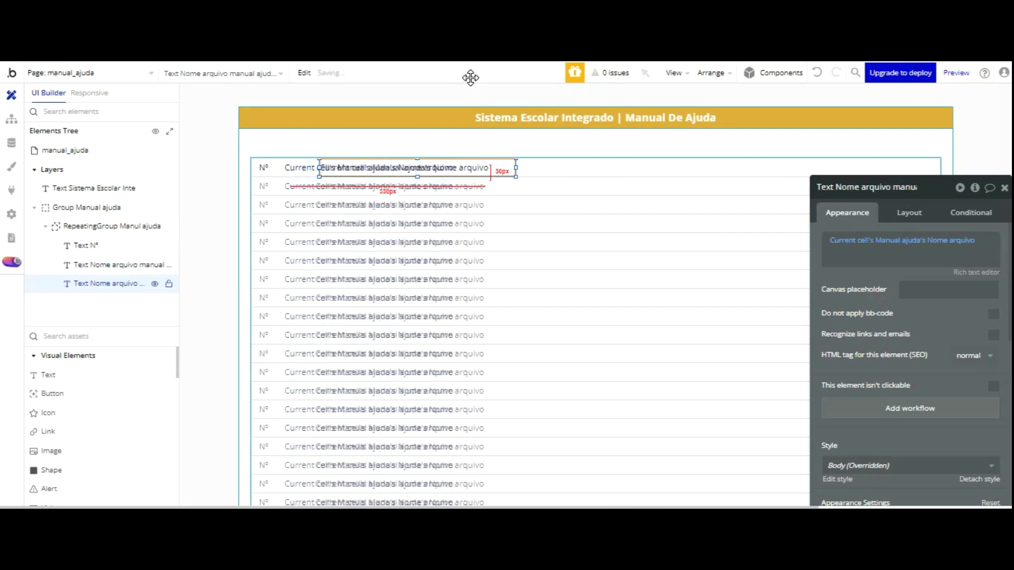
key(Right)
key(Right)
key(Right)
key(Right)
key(Right)
key(Right)
key(Right)
key(Right)
key(Right)
key(Right)
key(Right)
key(Right)
key(Right)
key(Right)
key(Right)
key(Right)
key(Right)
key(Right)
key(Right)
key(Right)
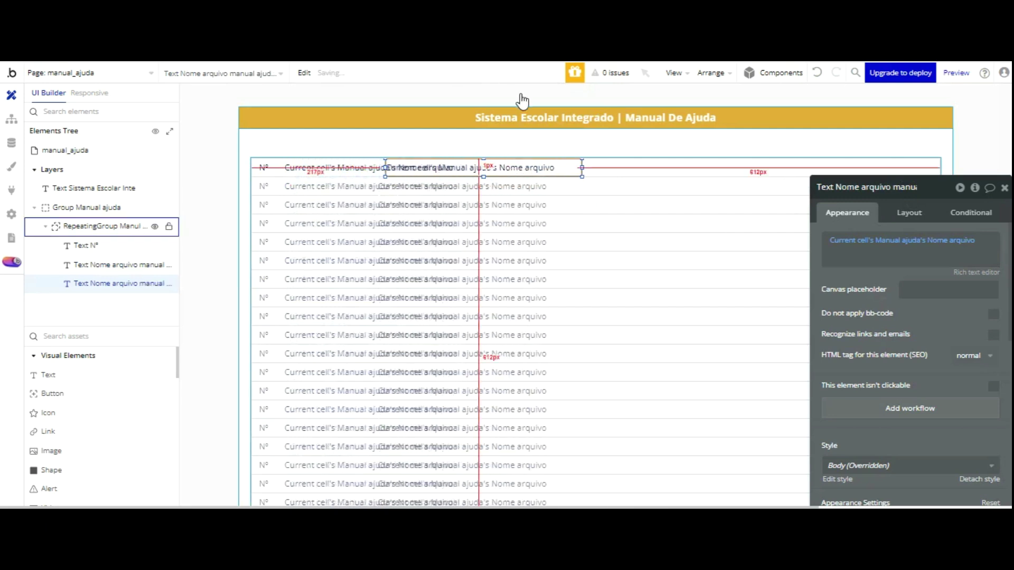
key(Right)
key(Right)
key(Right)
key(Right)
key(Right)
key(Right)
key(Right)
key(Right)
key(Right)
key(Right)
key(Right)
key(Right)
key(Right)
key(Right)
key(Right)
key(Right)
key(Right)
key(Right)
key(Right)
key(Right)
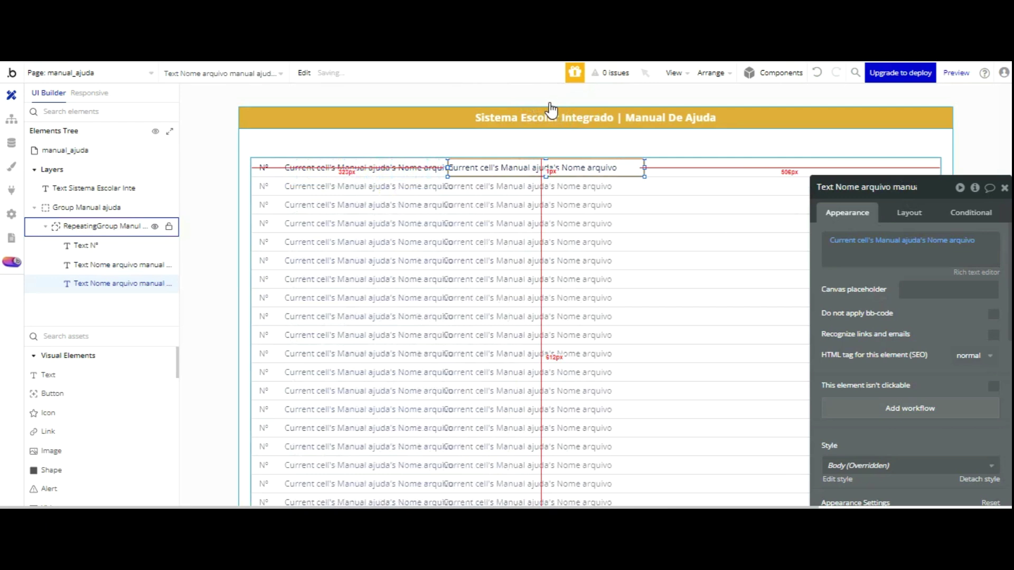
key(Right)
key(Right)
key(Right)
key(Right)
key(Right)
key(Right)
key(Right)
key(Right)
key(Right)
key(Right)
key(Right)
key(Right)
key(Right)
key(Right)
key(Right)
key(Right)
key(Right)
key(Right)
key(Right)
key(Right)
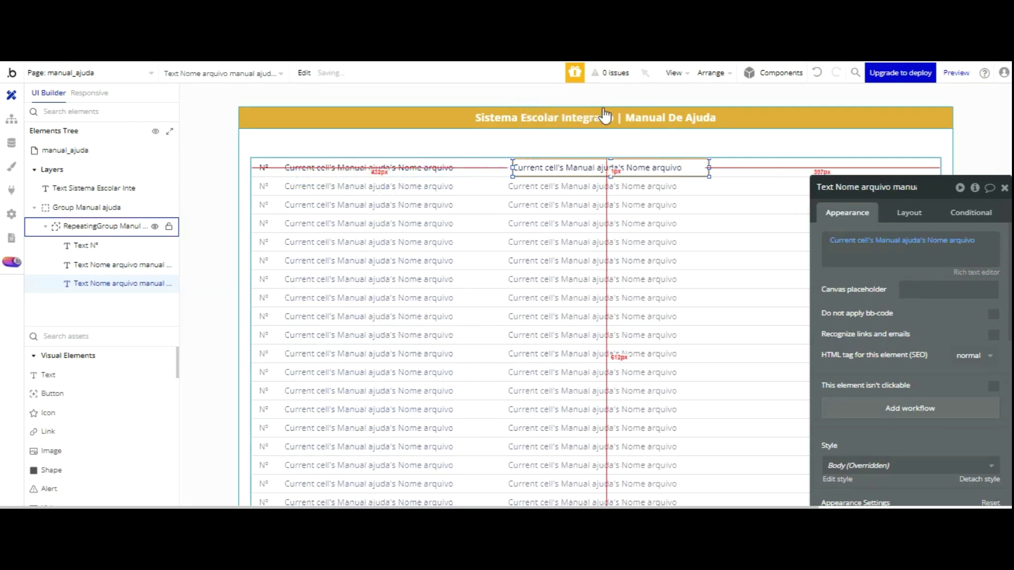
key(Right)
key(Right)
key(Right)
key(Right)
key(Right)
key(Right)
key(Right)
key(Right)
key(Right)
key(Right)
key(Right)
key(Right)
key(Right)
key(Right)
key(Right)
key(Right)
key(Right)
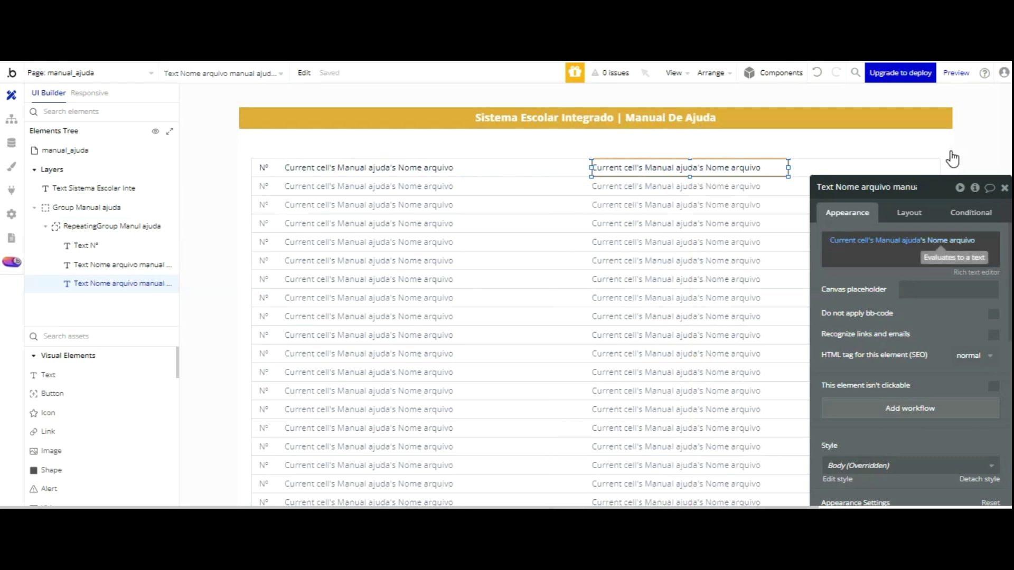
Change the copy to show Current cell's Manual ajuda's Seção ajuda's Display and position it.
click(951, 241)
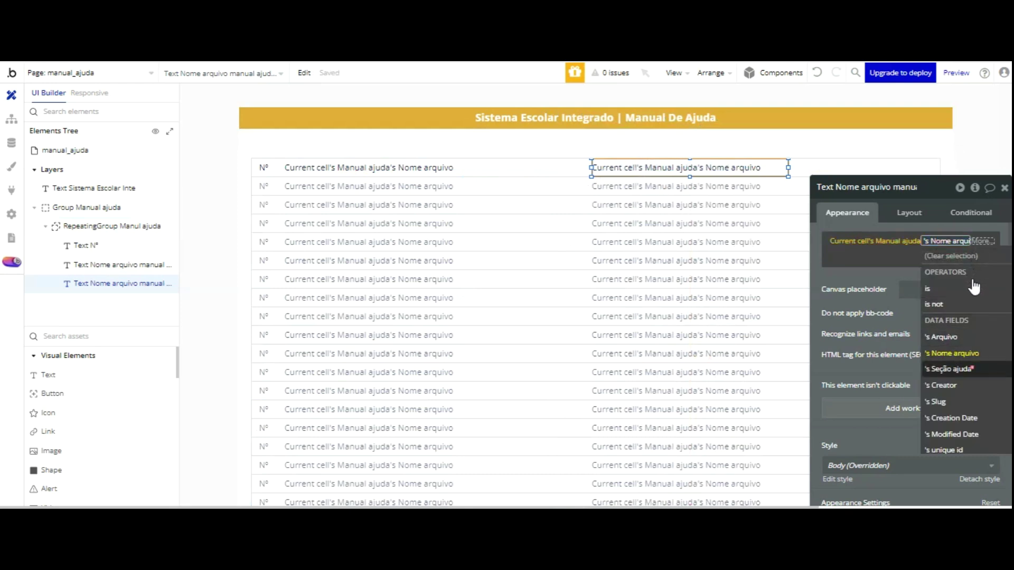
click(930, 263)
click(876, 281)
drag(845, 187, 401, 136)
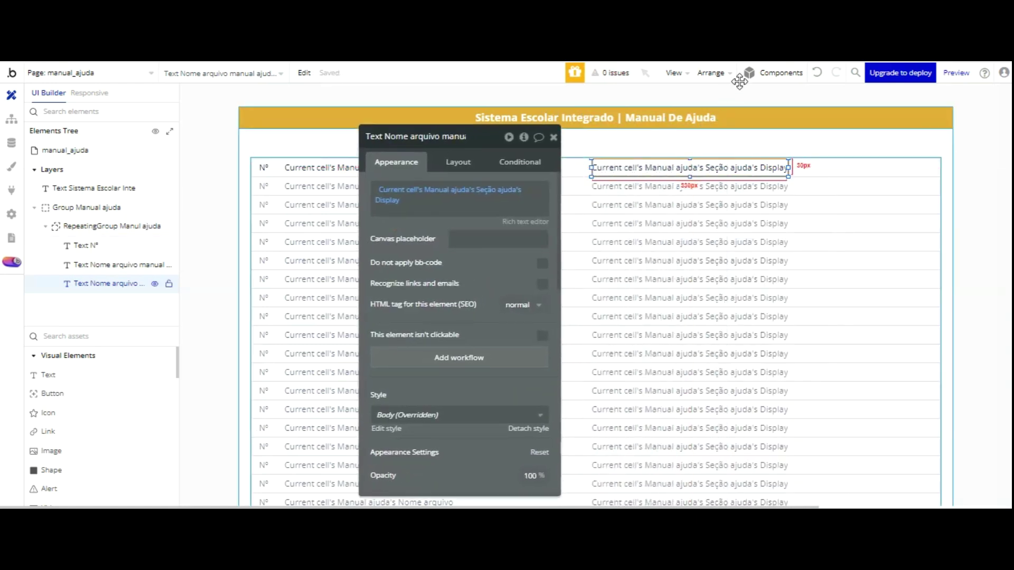
drag(739, 170, 772, 170)
drag(739, 82, 710, 82)
drag(586, 97, 624, 80)
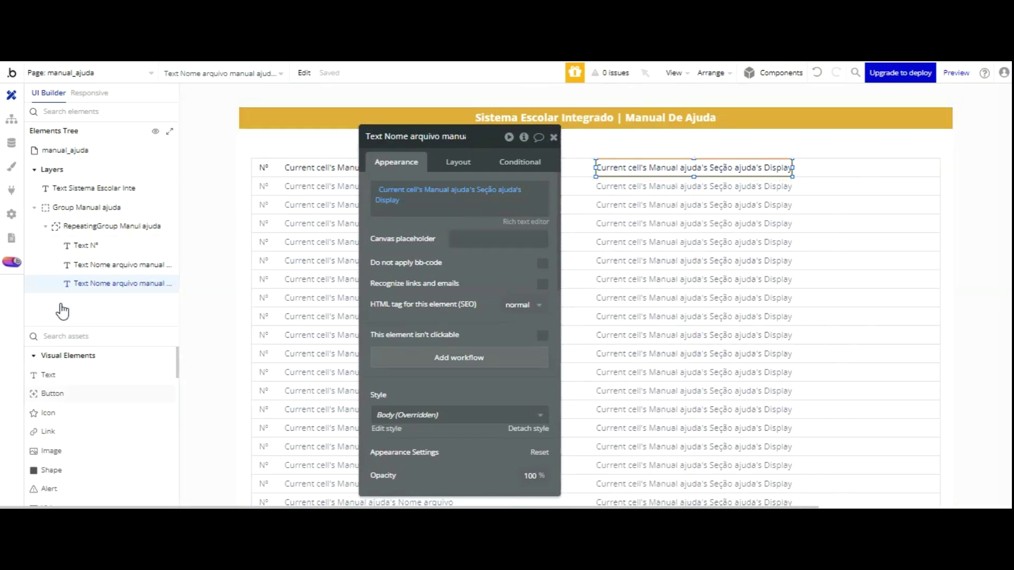
click(73, 405)
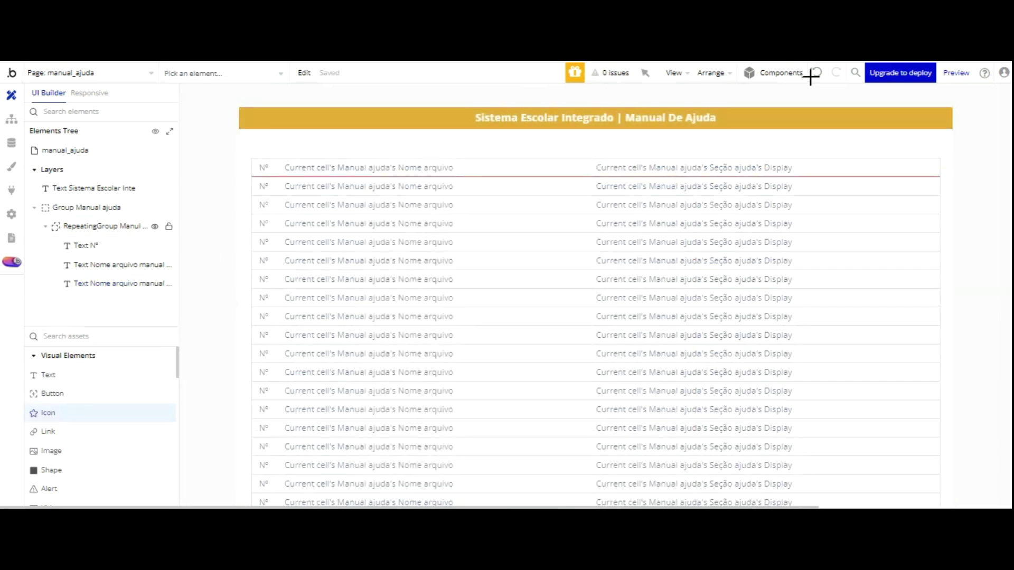
Add an icon at the first row's right end and name it Icon Download Manual ajuda.
click(811, 166)
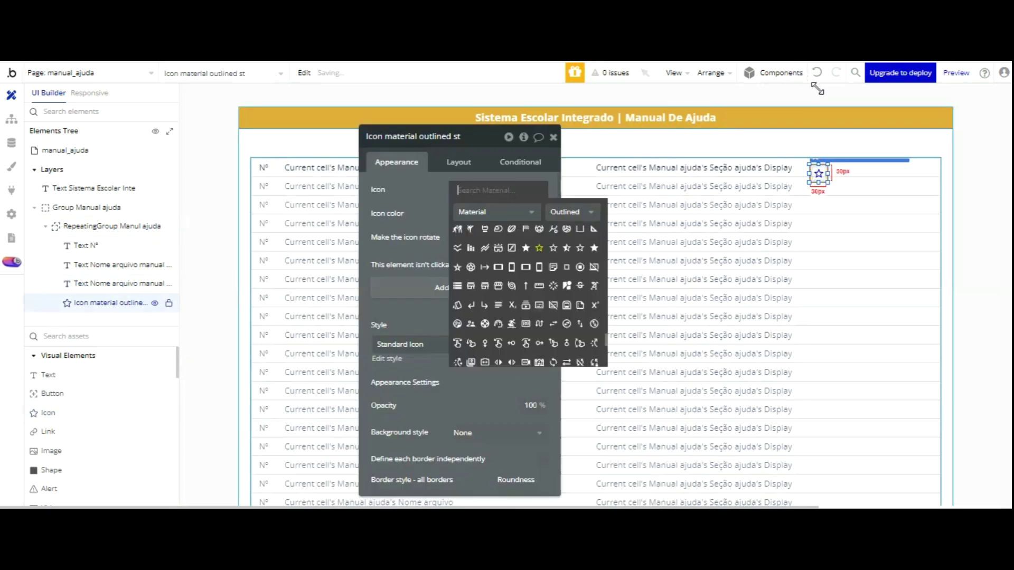
click(817, 88)
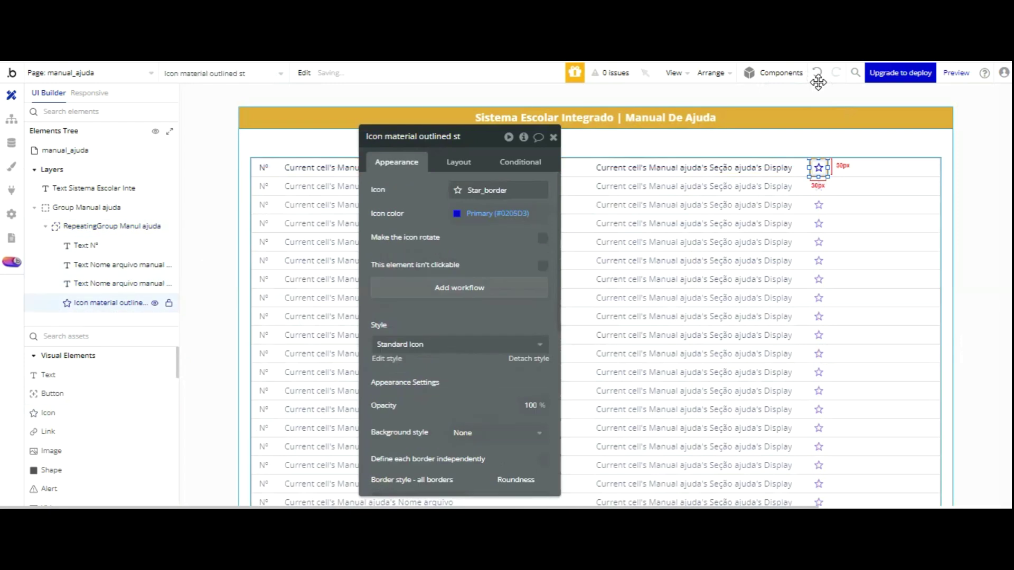
click(460, 137)
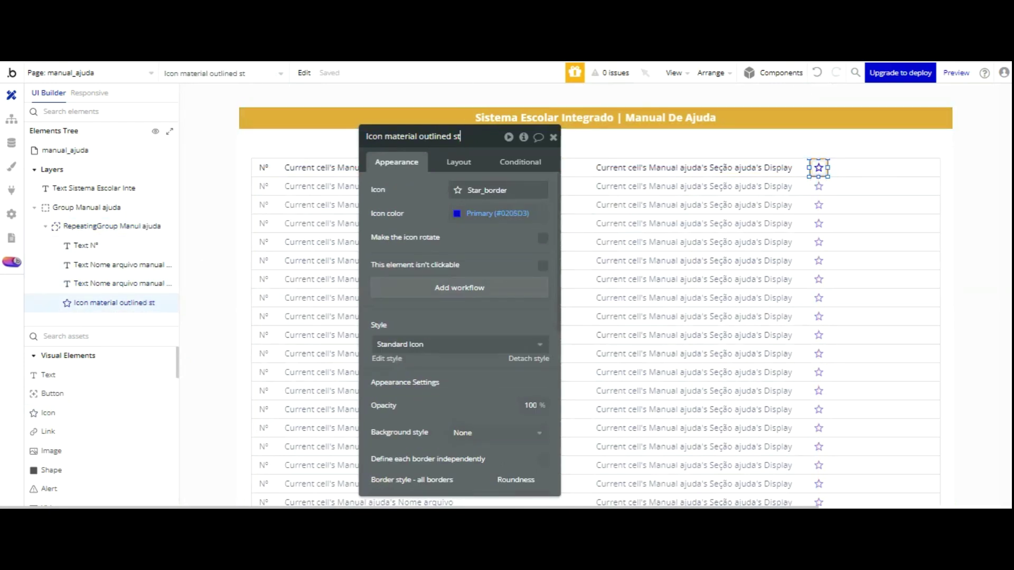
key(BackSpace)
key(BackSpace)
key(BackSpace)
key(BackSpace)
key(BackSpace)
key(BackSpace)
key(BackSpace)
key(BackSpace)
key(BackSpace)
key(BackSpace)
key(BackSpace)
key(BackSpace)
text(uda)
key(Tab)
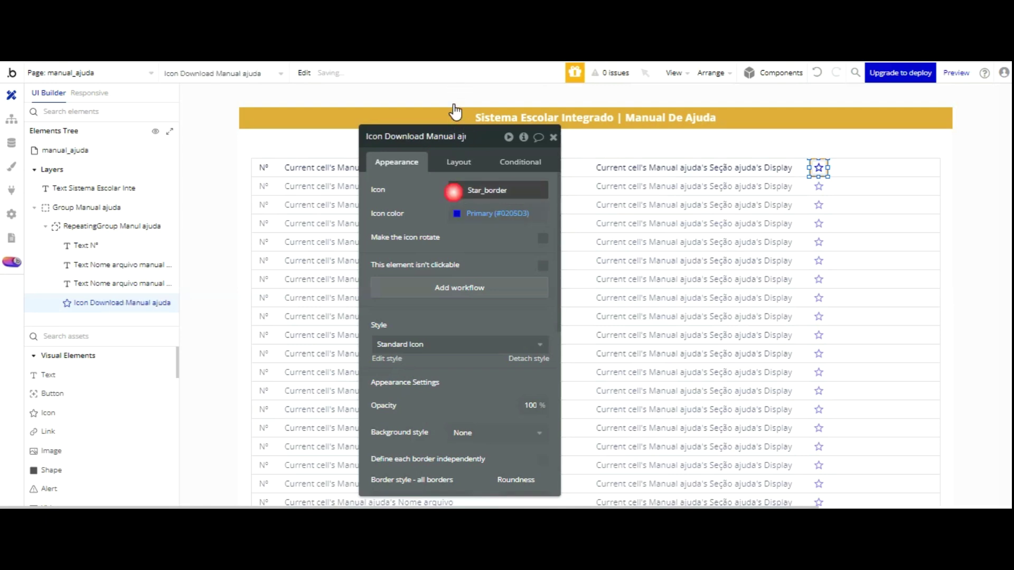
Set the icon to File_download, found by searching 'dow', with colour #000000.
text(dow)
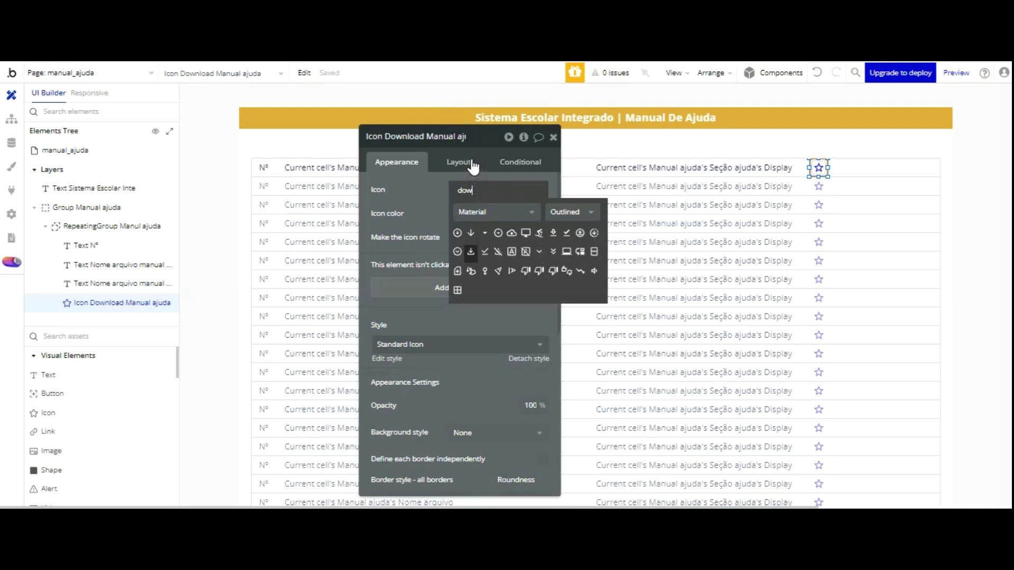
click(471, 251)
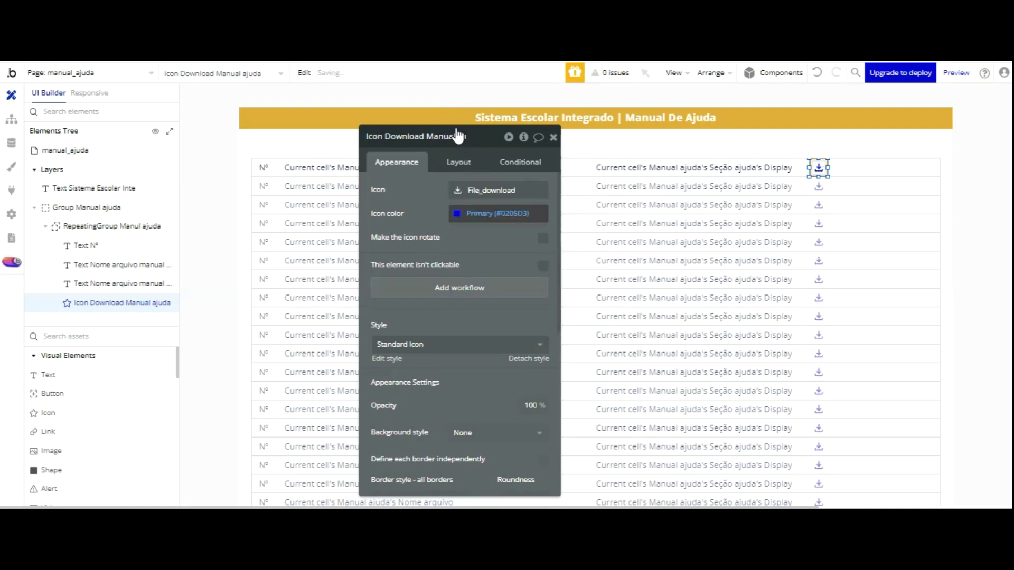
click(460, 214)
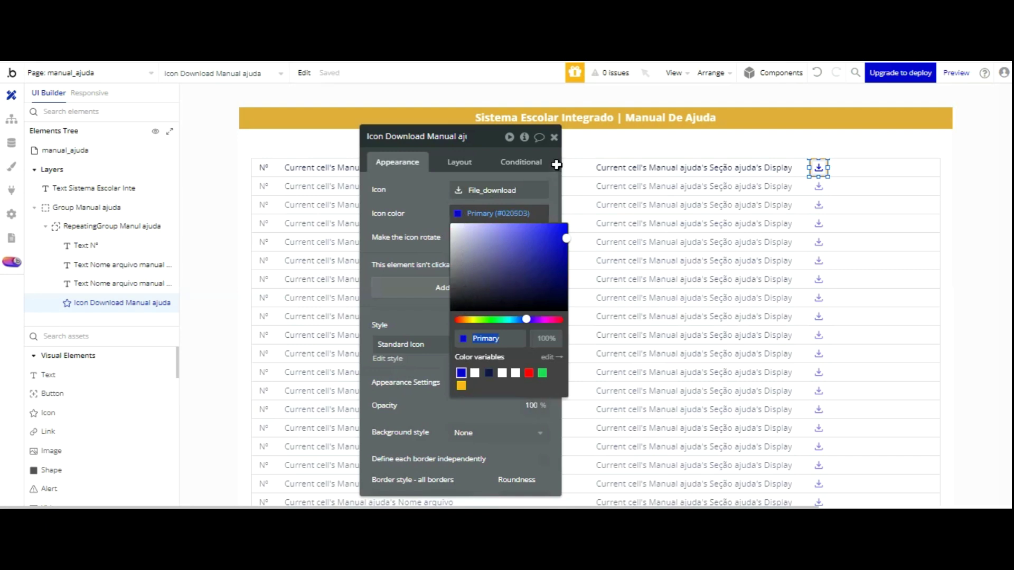
drag(566, 239, 566, 310)
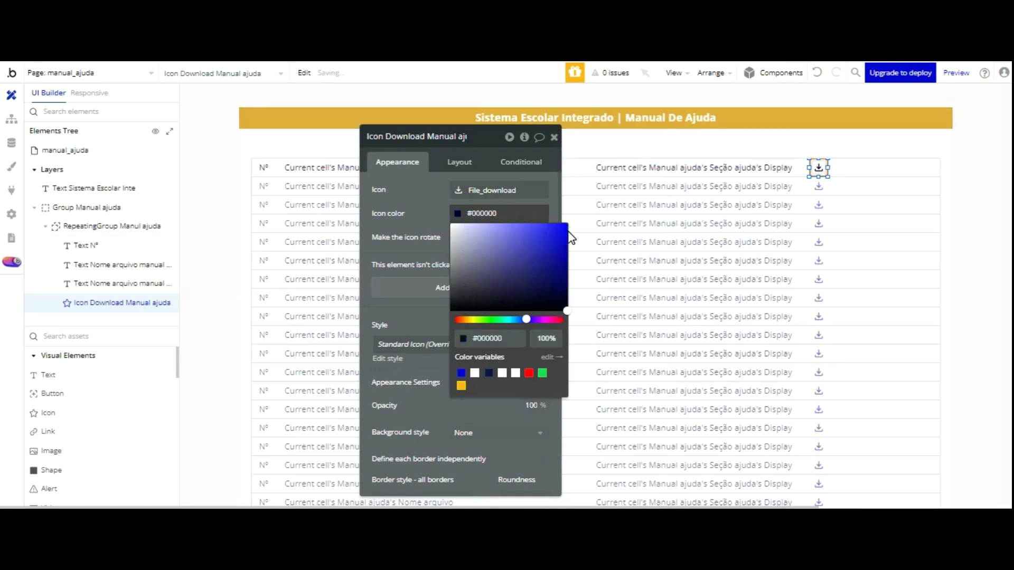
click(655, 168)
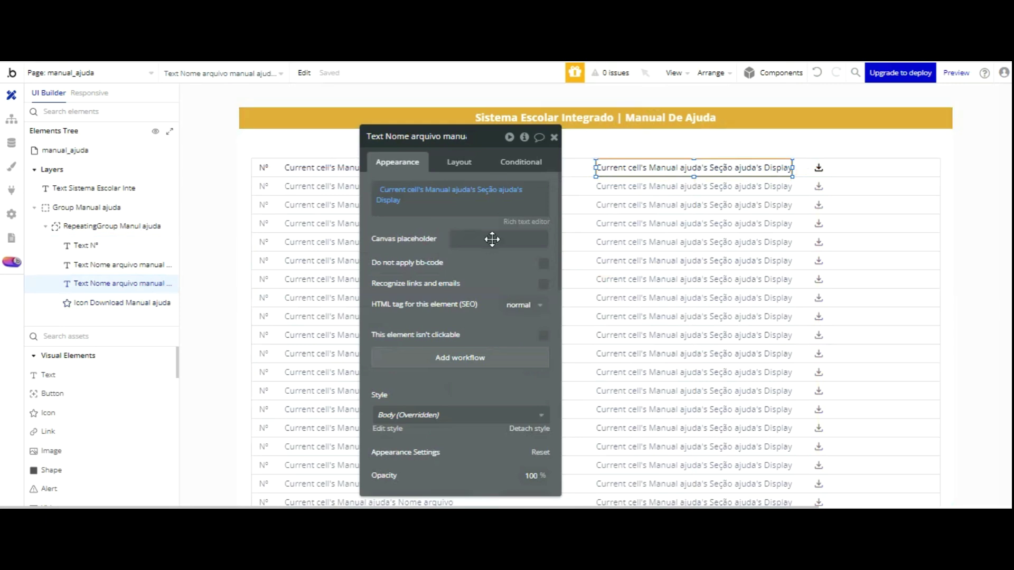
Set the section and file-name texts' font colour to black #000000.
scroll(472, 295, down, 3)
click(472, 401)
drag(535, 393, 551, 420)
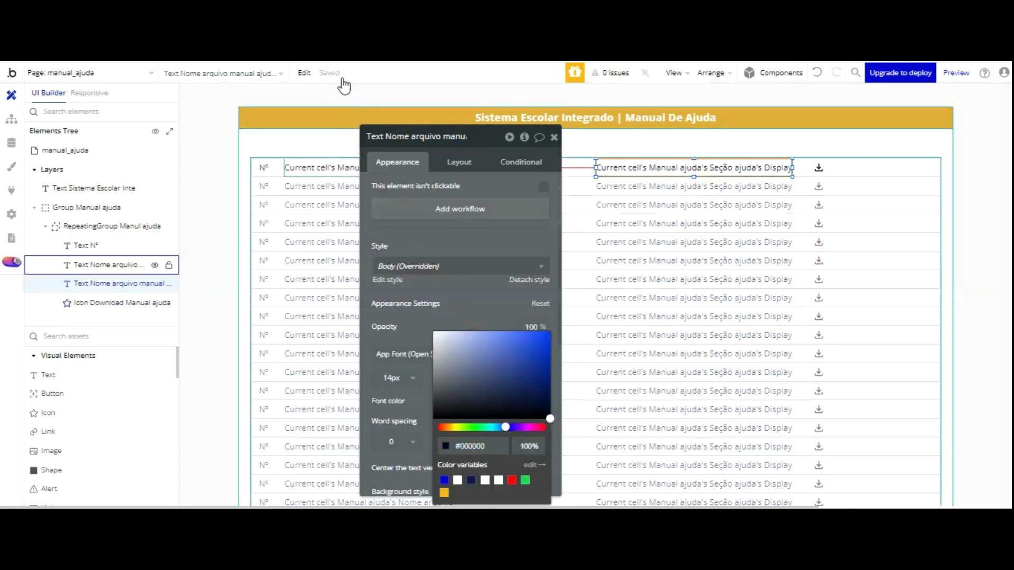
click(341, 166)
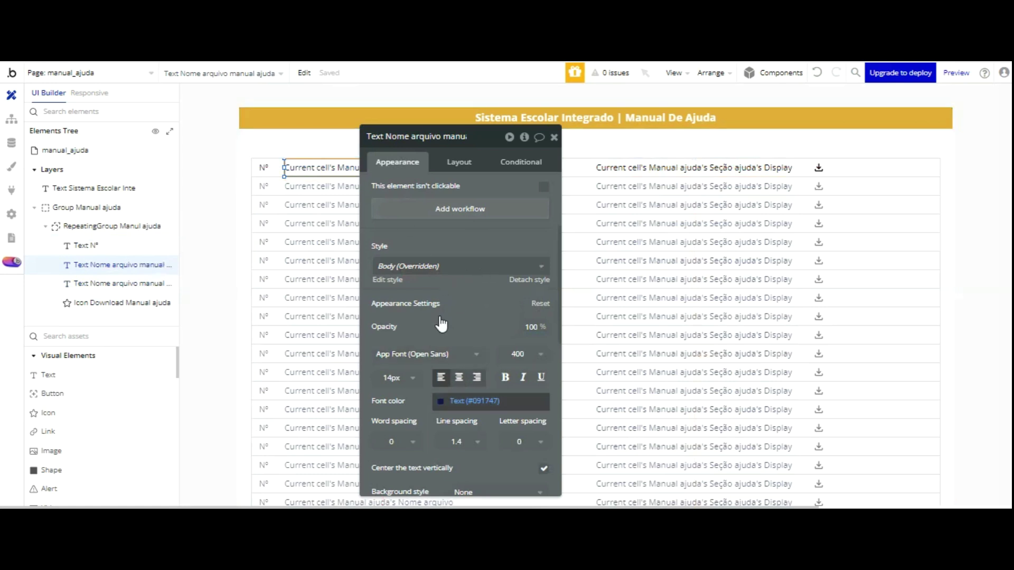
click(473, 401)
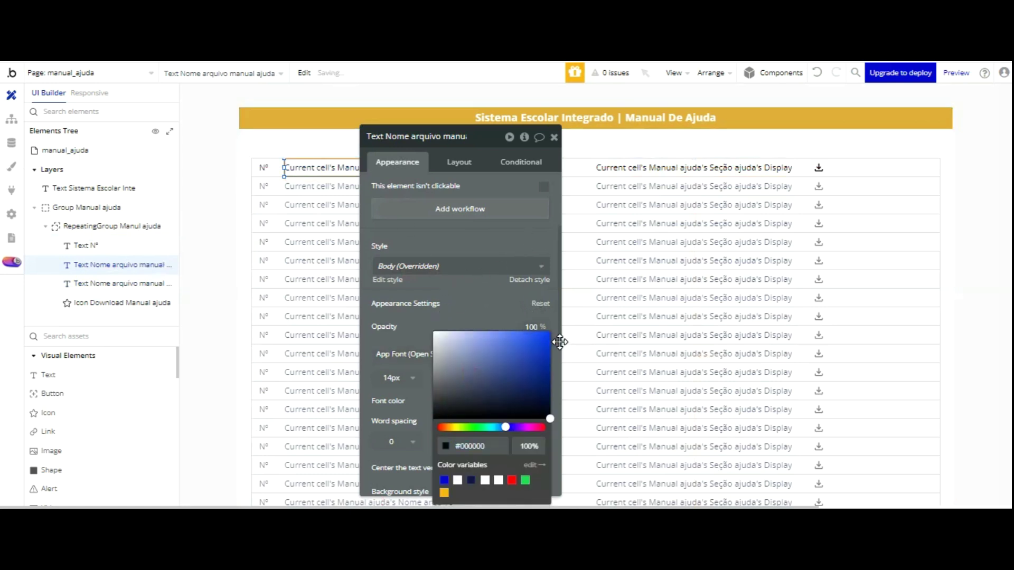
Make the N° label black #000000 and move the download icon further right.
click(264, 167)
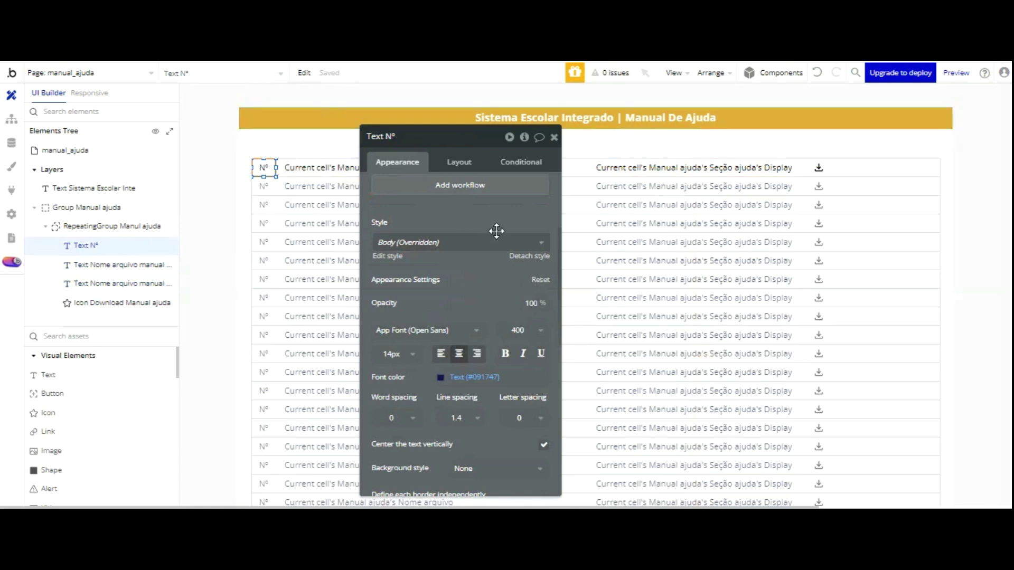
click(472, 377)
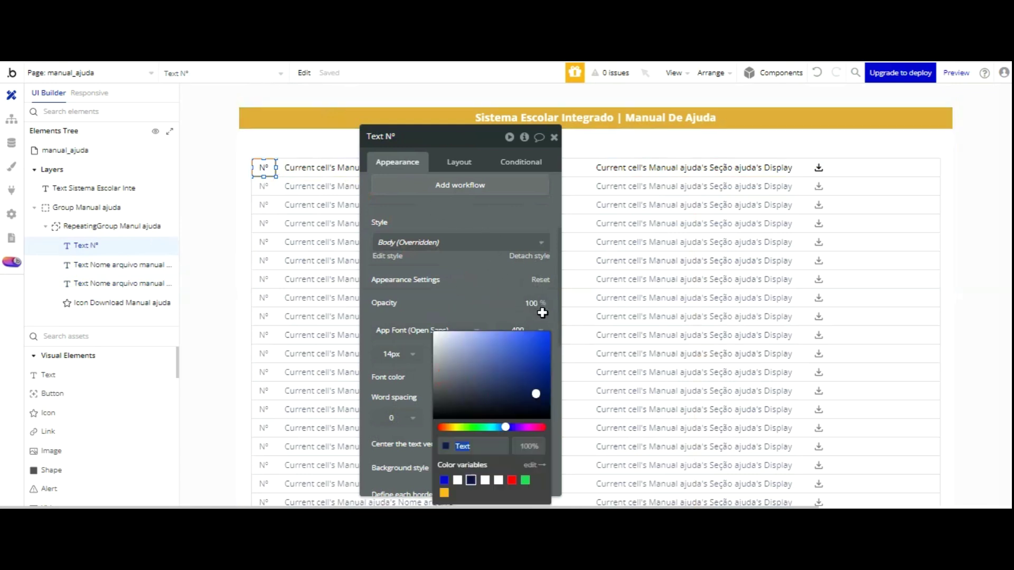
drag(488, 131, 457, 111)
click(818, 167)
drag(825, 83, 828, 91)
Nudge the download icon right, duplicate it, and place the copy just left of it.
key(Right)
key(Right)
key(shift+Right)
key(shift+Right)
key(shift+Right)
key(shift+Right)
key(shift+Right)
key(shift+Right)
key(shift+Right)
key(shift+Right)
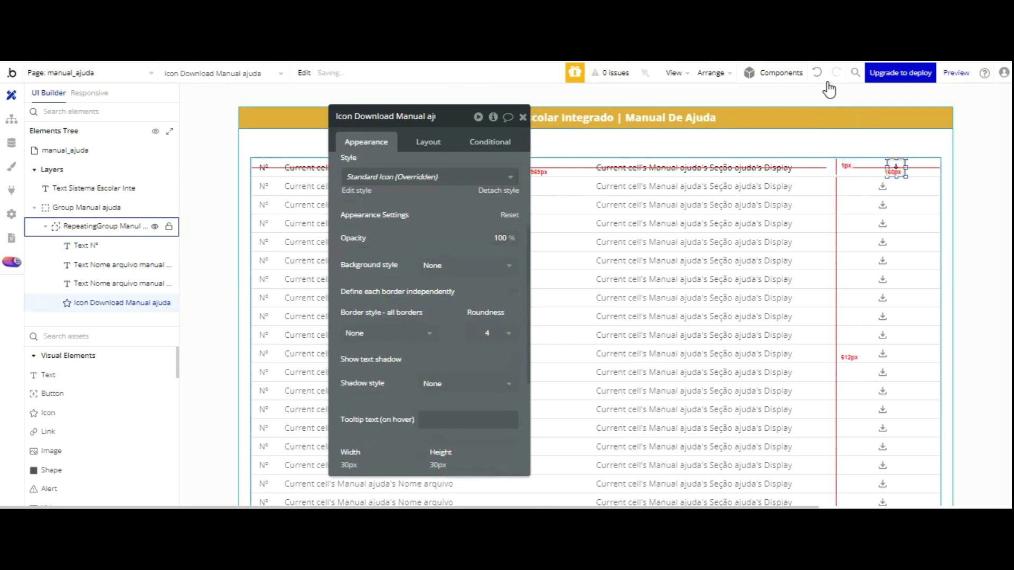
key(shift+Right)
key(shift+Right)
key(shift+Right)
key(shift+Right)
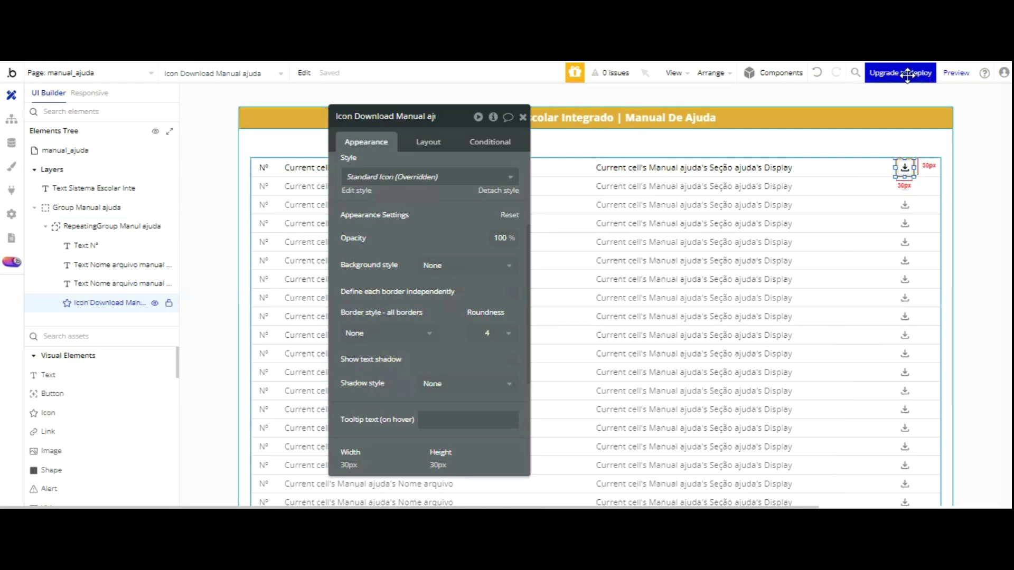
key(ctrl+d)
key(shift+Left)
key(shift+Left)
key(shift+Left)
key(shift+Left)
key(shift+Left)
key(shift+Left)
key(shift+Left)
key(shift+Left)
key(shift+Left)
key(shift+Up)
key(Right)
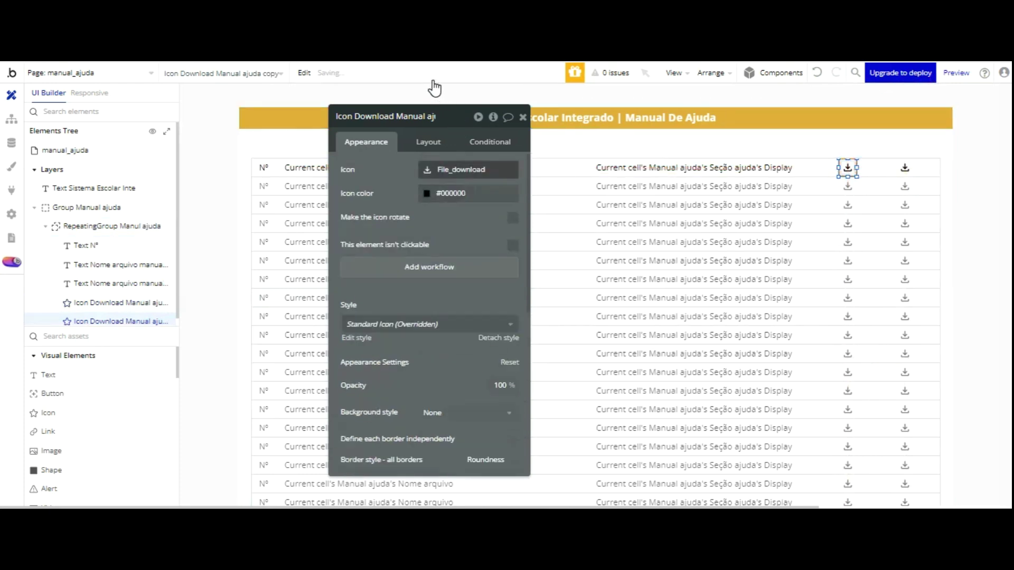
Search icons for 'view', then reselect the copied icon in the first row.
text(view)
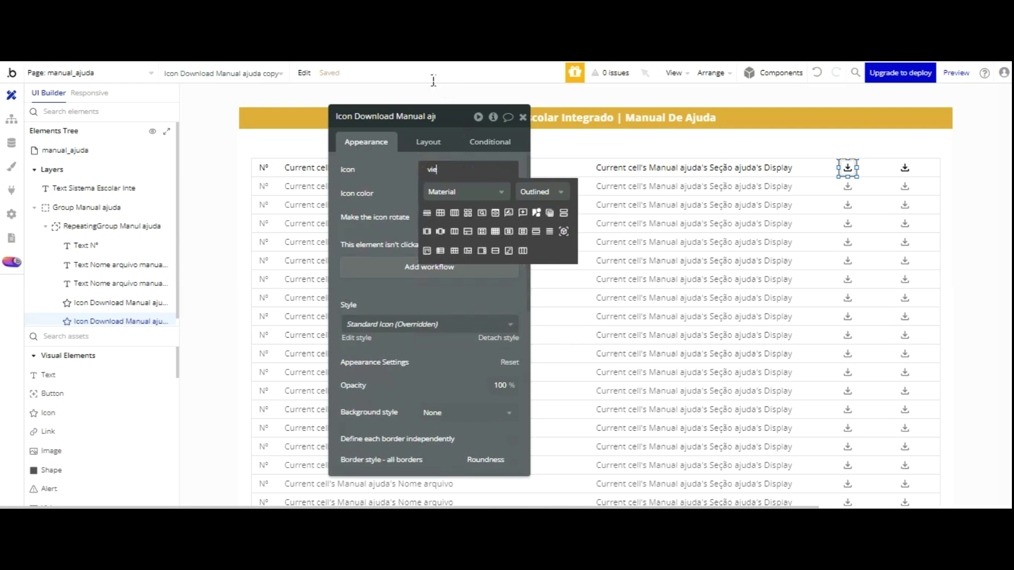
key(BackSpace)
key(BackSpace)
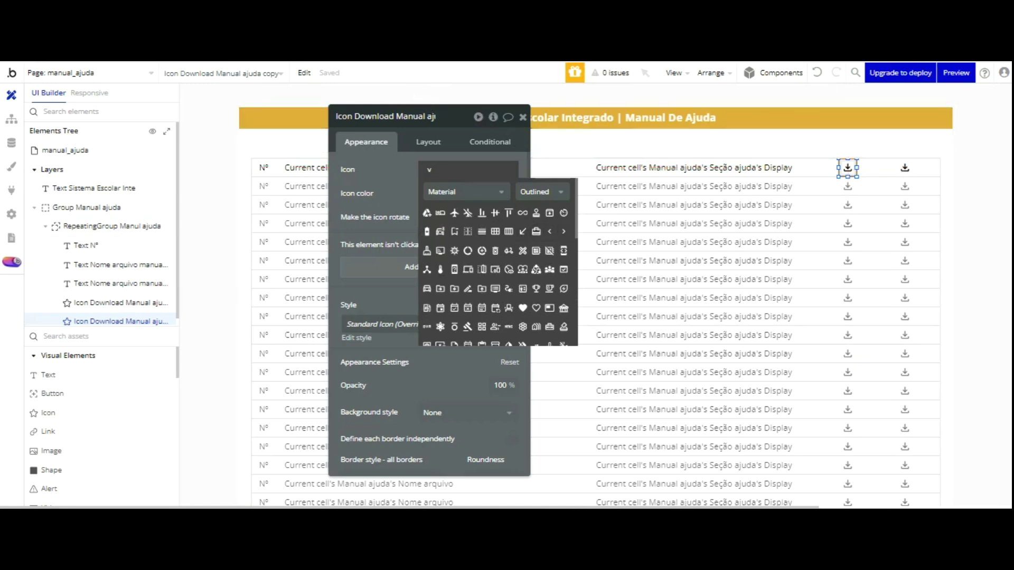
click(982, 132)
click(710, 170)
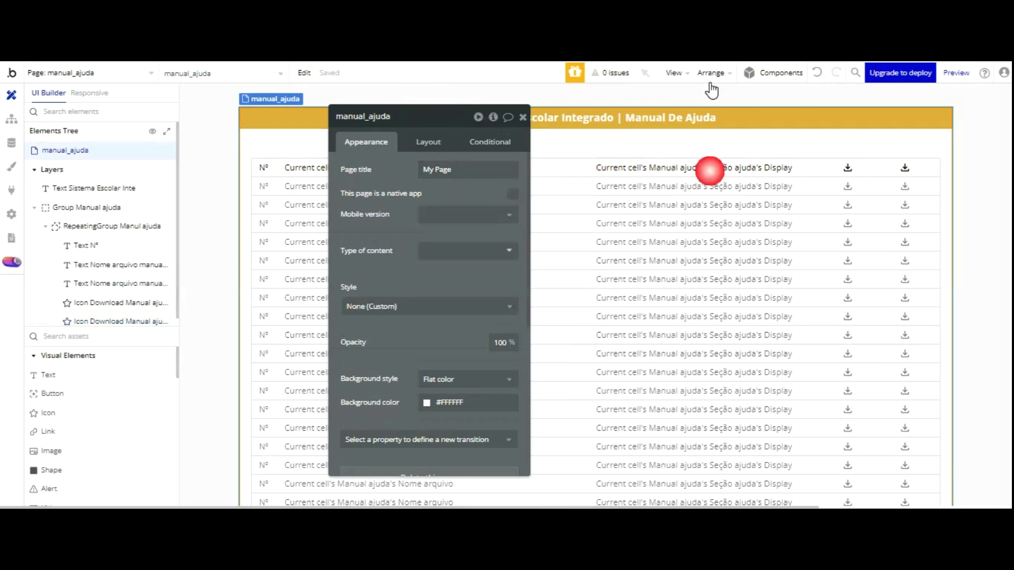
click(848, 167)
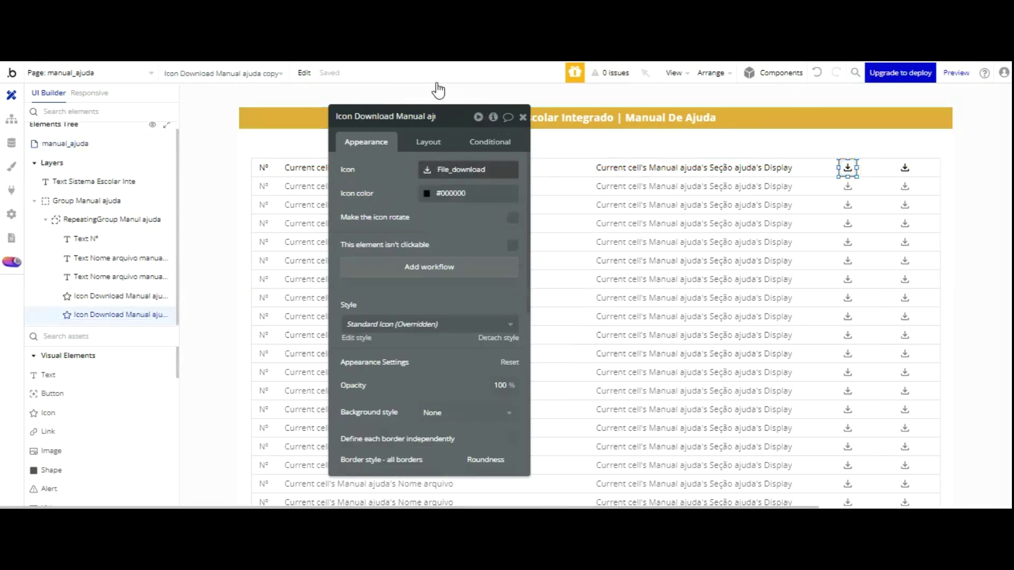
click(433, 169)
Browse the full icon list and change the copy's icon to Manage_search.
text(filw)
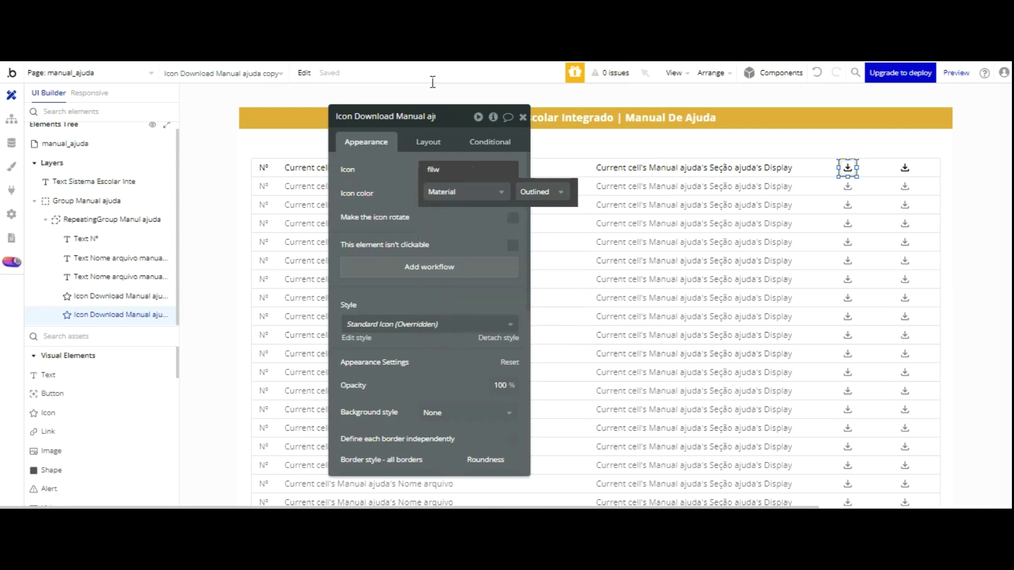
key(BackSpace)
text(e)
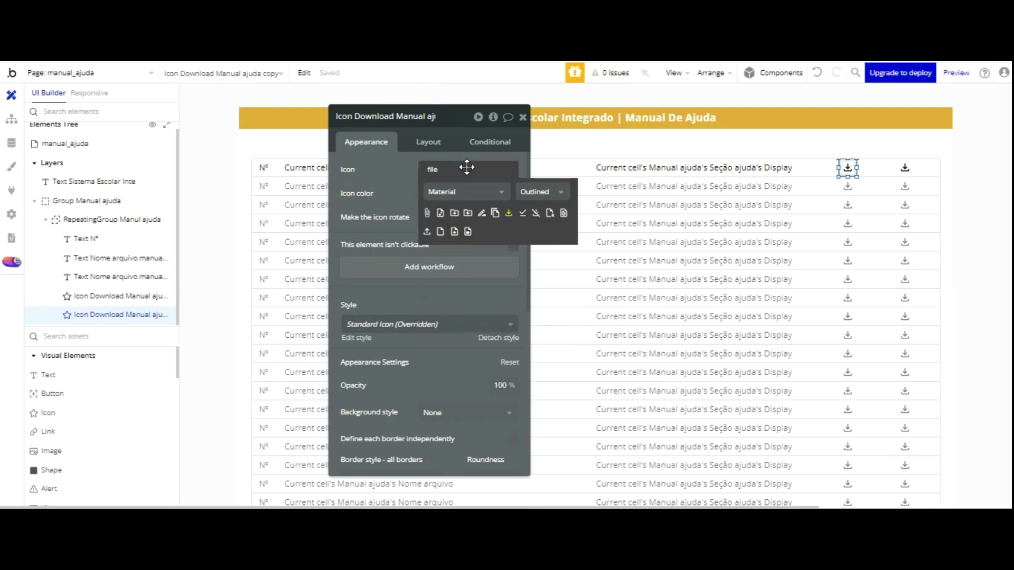
key(BackSpace)
key(BackSpace)
key(BackSpace)
key(BackSpace)
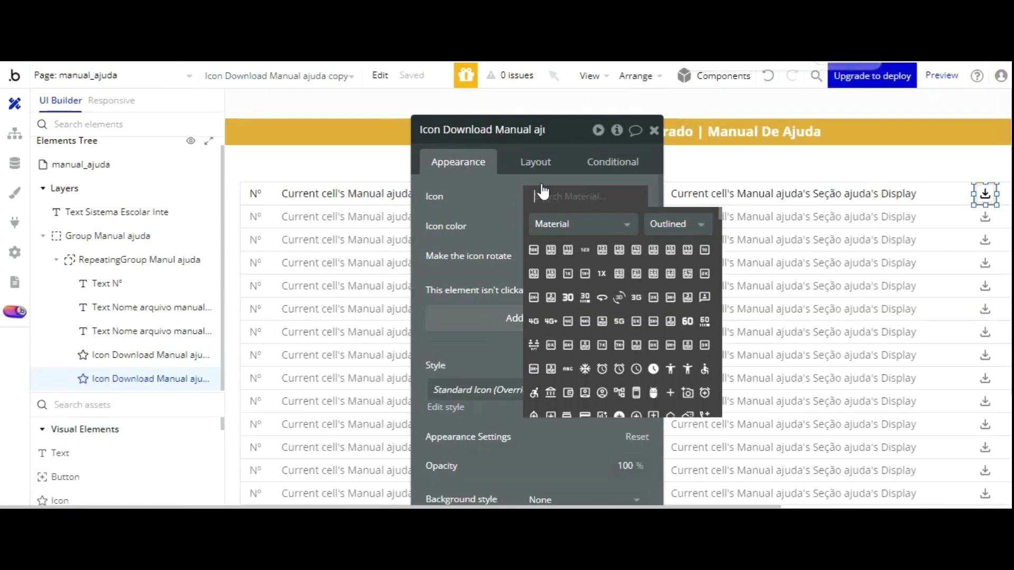
scroll(580, 248, down, 3)
scroll(625, 268, down, 2)
scroll(627, 267, down, 5)
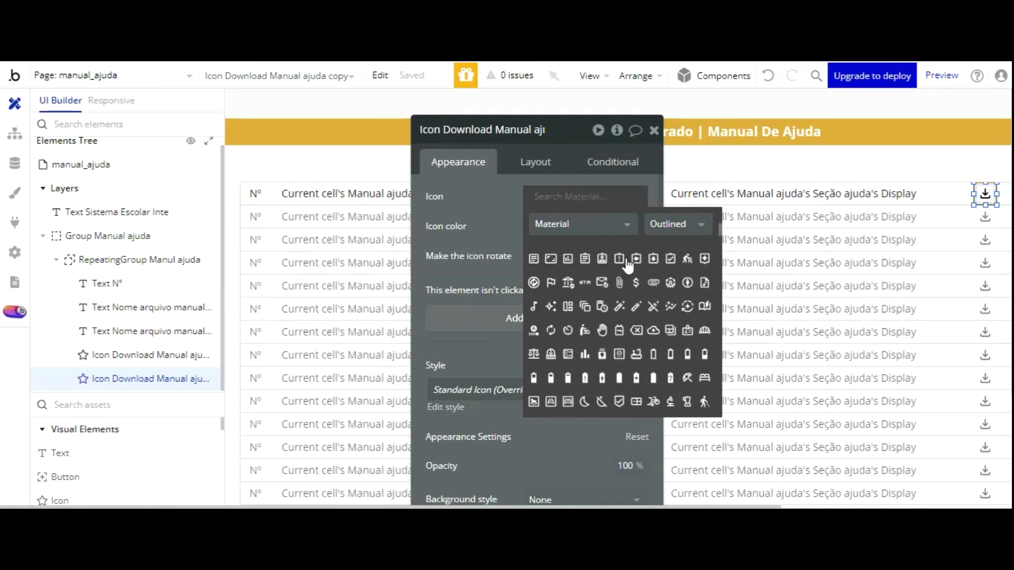
scroll(628, 264, down, 3)
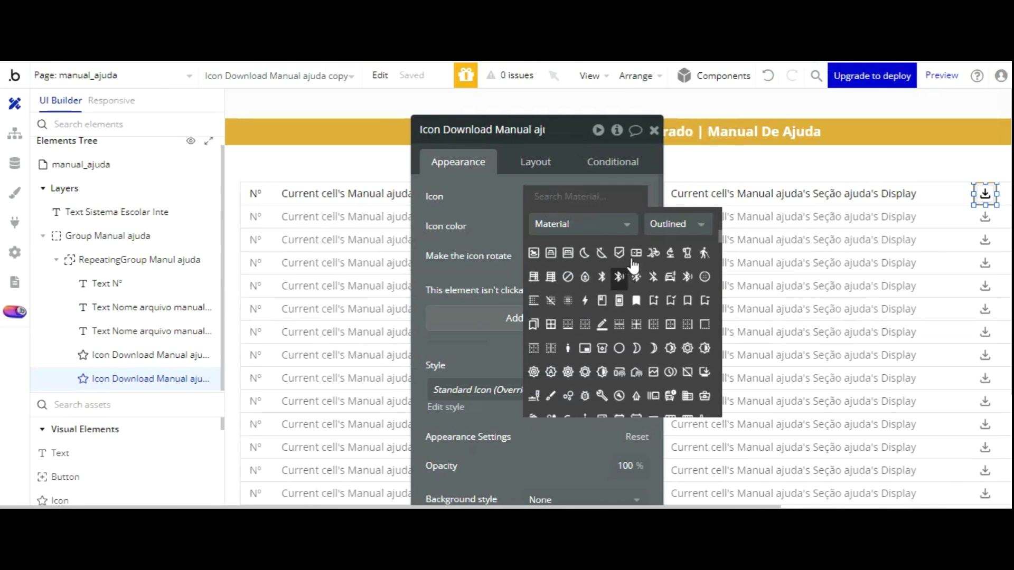
scroll(663, 265, down, 3)
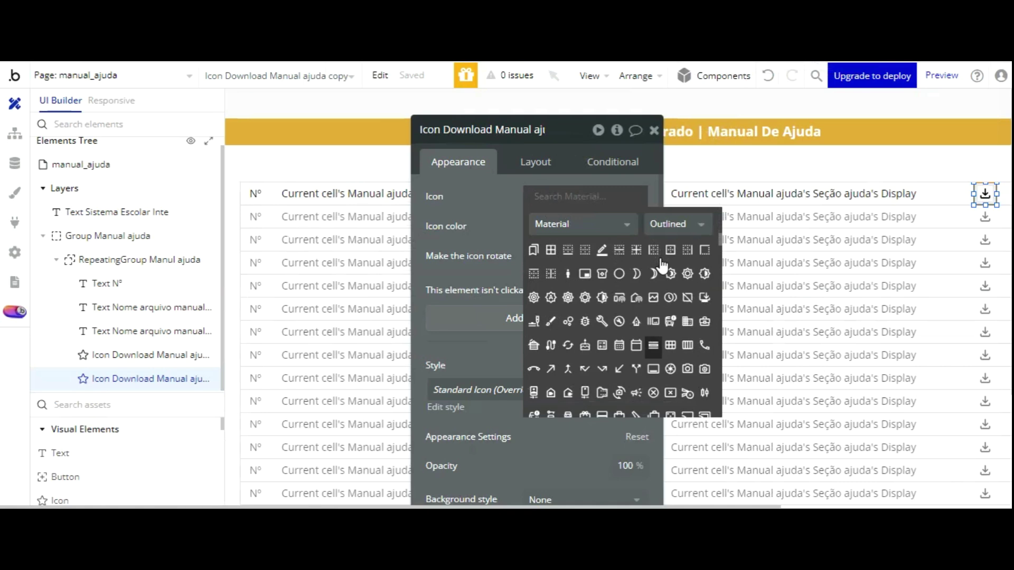
scroll(662, 264, down, 4)
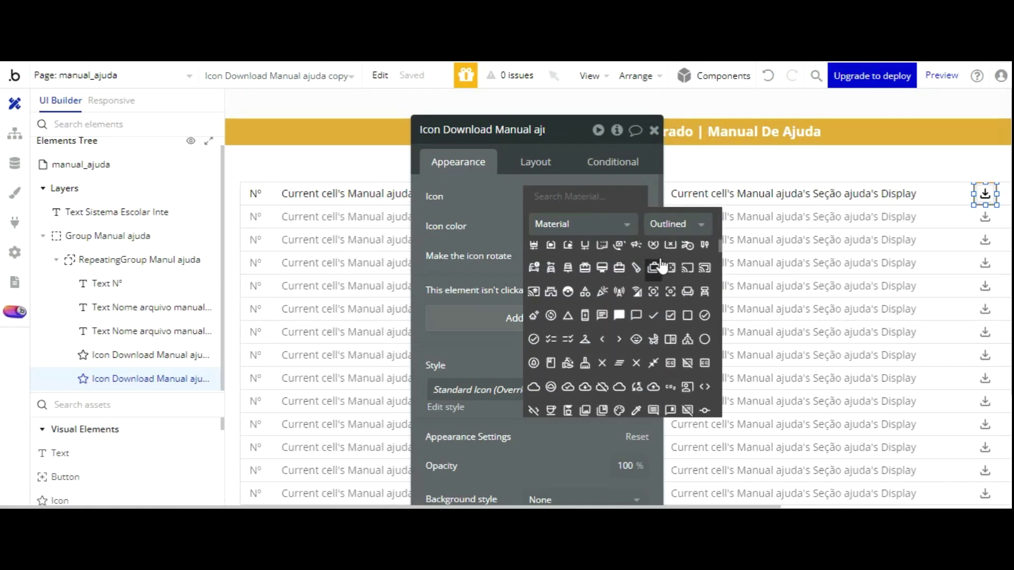
scroll(662, 264, down, 1)
scroll(665, 264, down, 1)
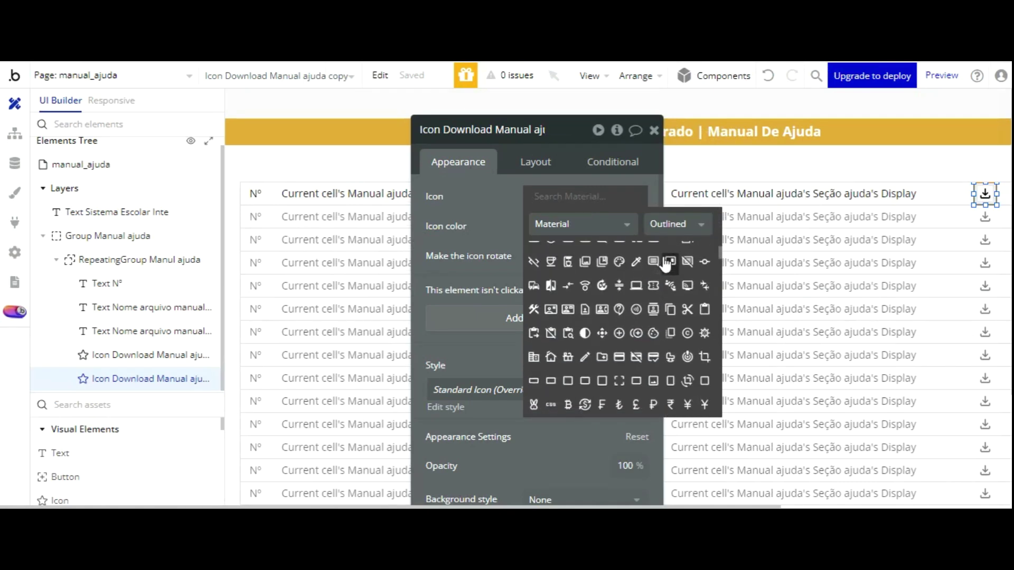
scroll(665, 264, down, 1)
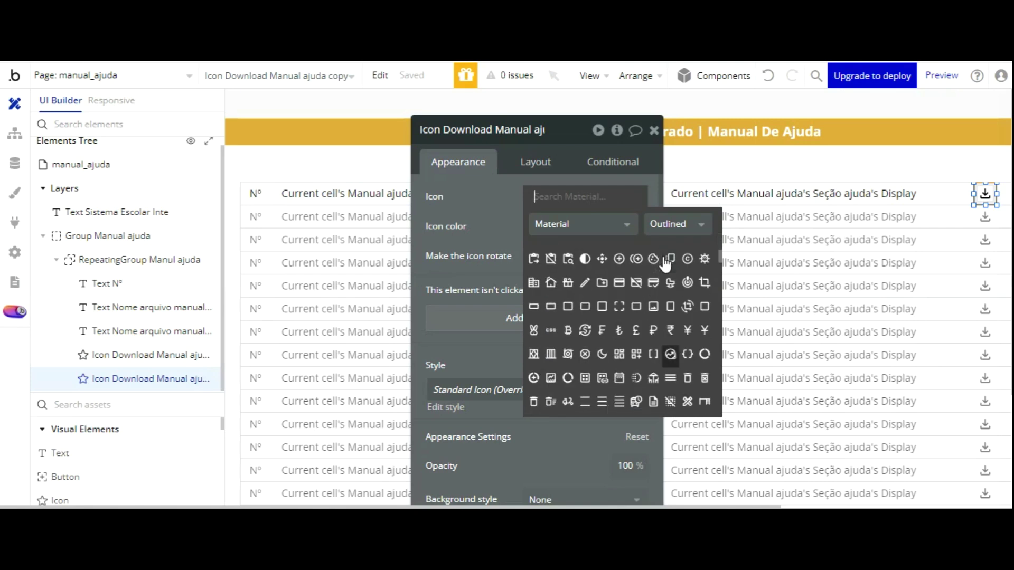
scroll(665, 262, down, 2)
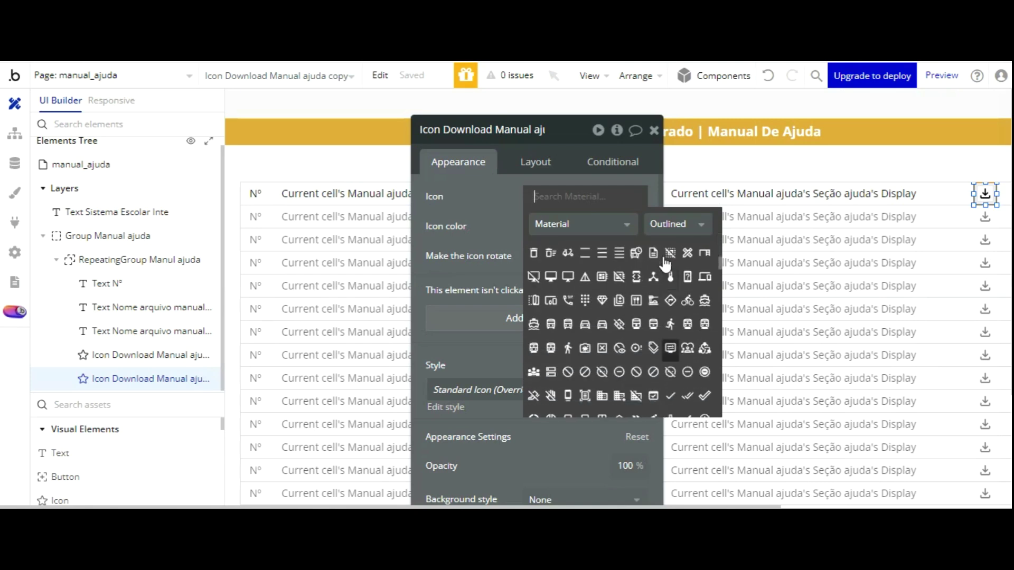
scroll(665, 263, down, 2)
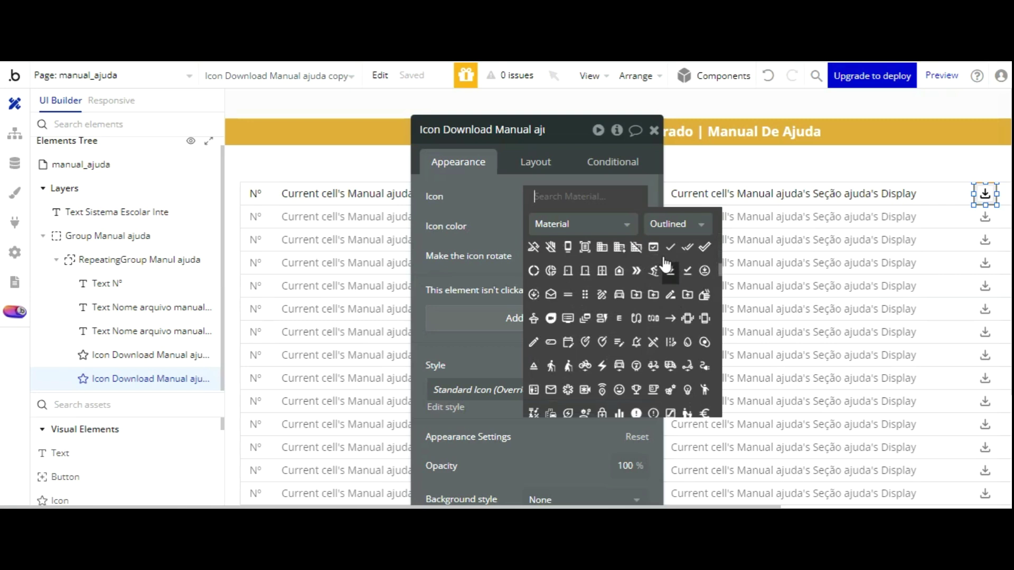
scroll(666, 262, down, 1)
scroll(665, 262, down, 1)
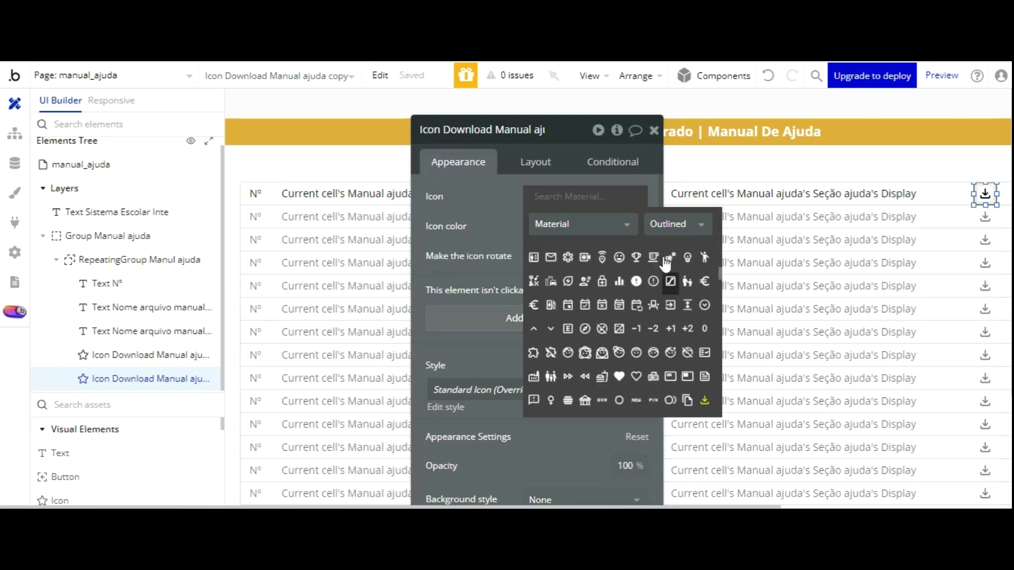
scroll(665, 262, down, 1)
scroll(665, 262, down, 1)
scroll(665, 263, down, 1)
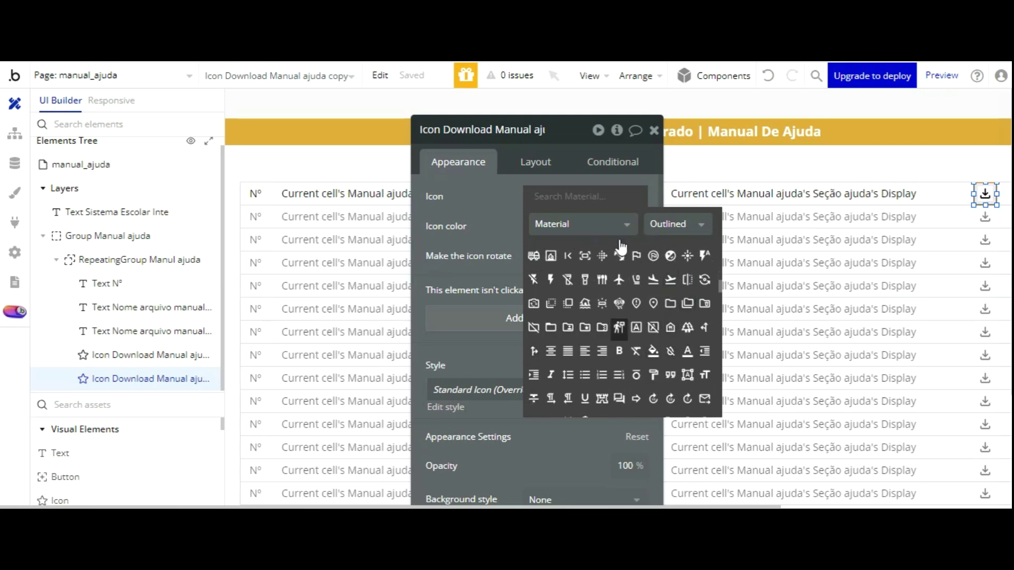
scroll(622, 247, down, 2)
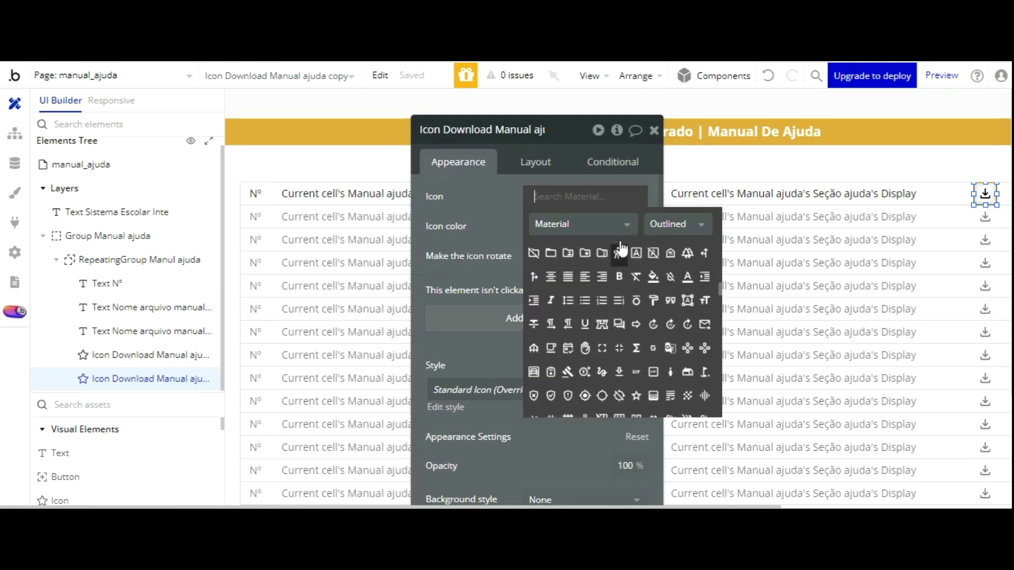
scroll(621, 249, down, 3)
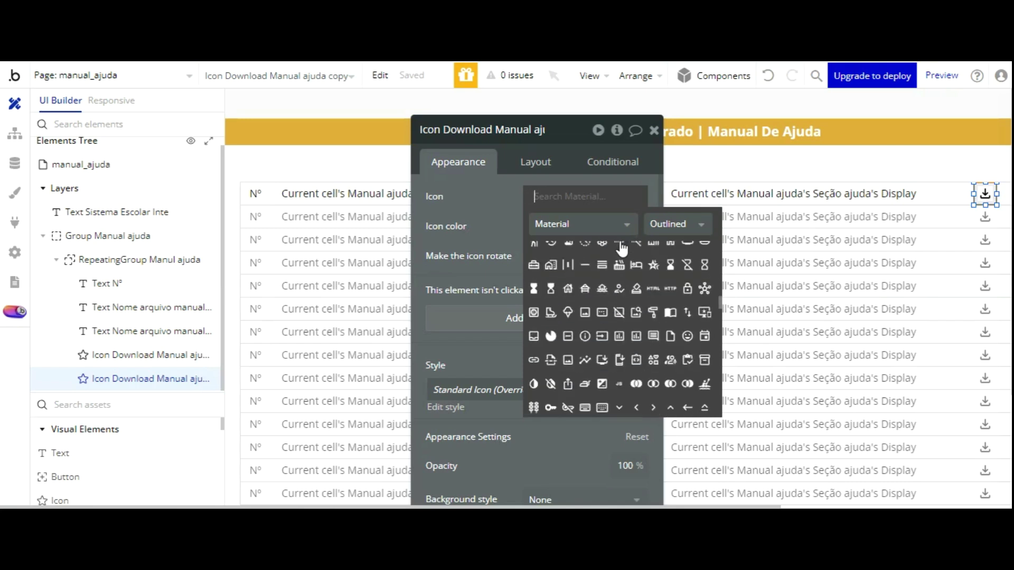
scroll(650, 267, down, 1)
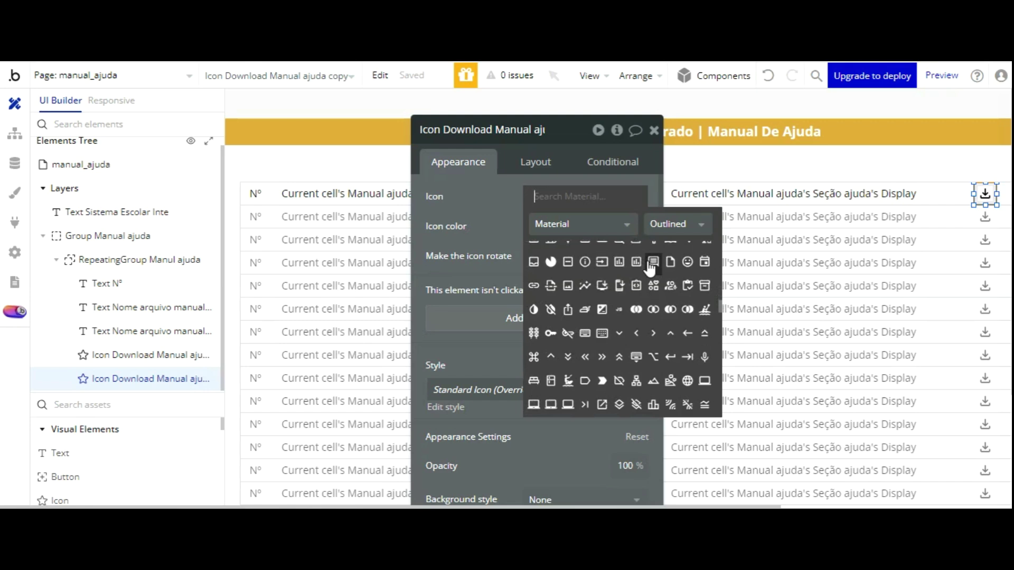
scroll(650, 268, down, 1)
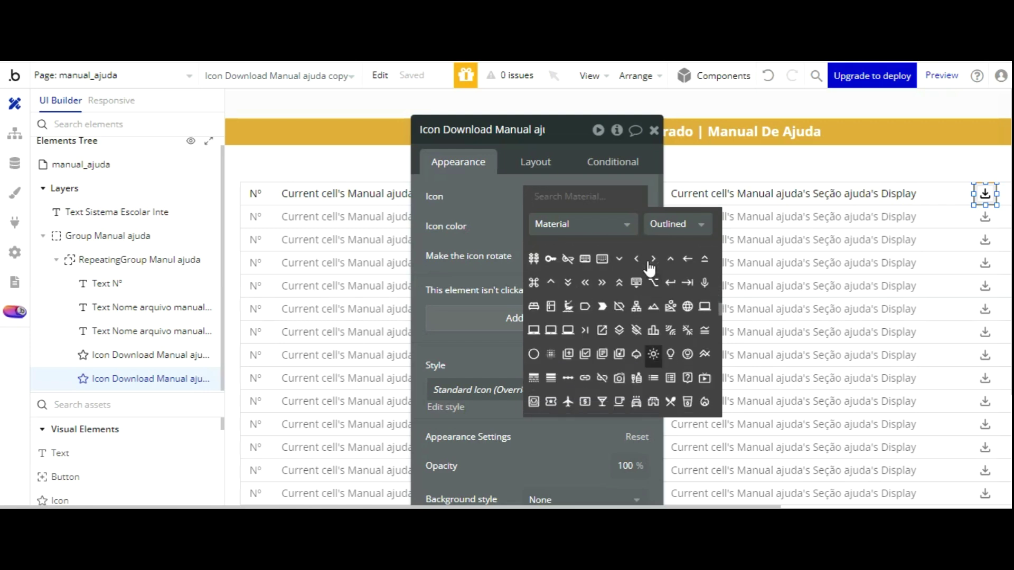
scroll(650, 268, down, 1)
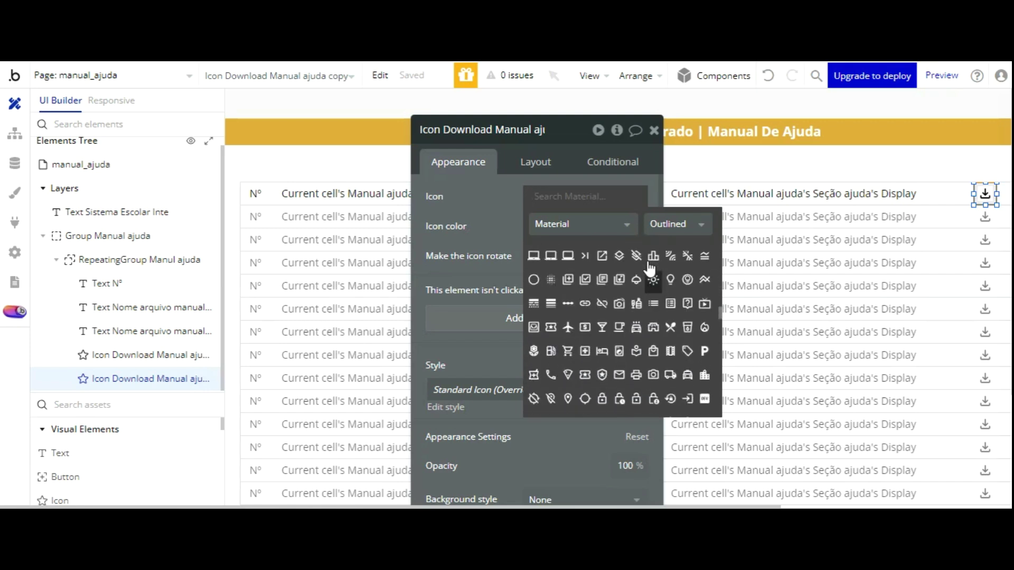
scroll(650, 268, down, 1)
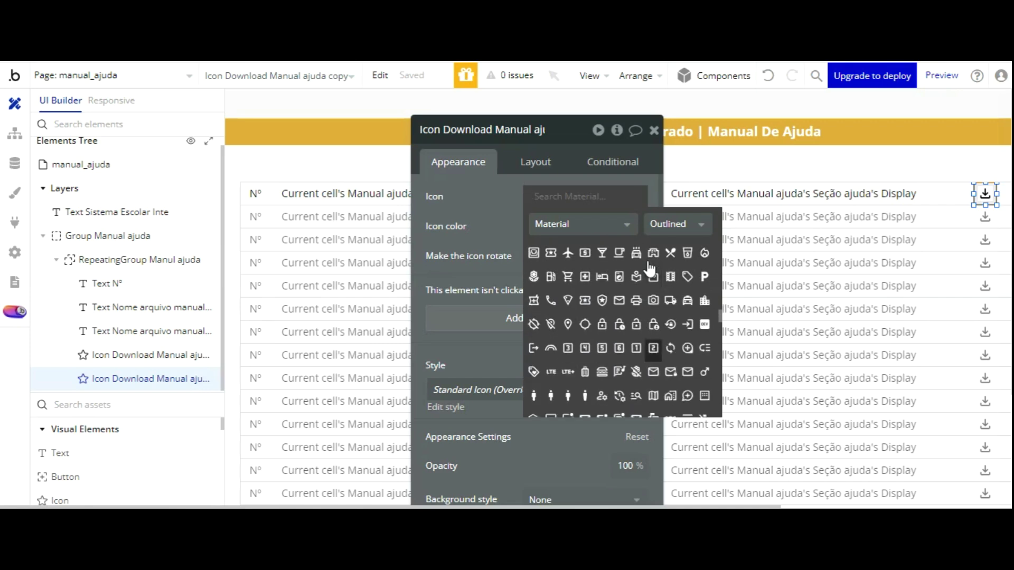
scroll(650, 268, down, 1)
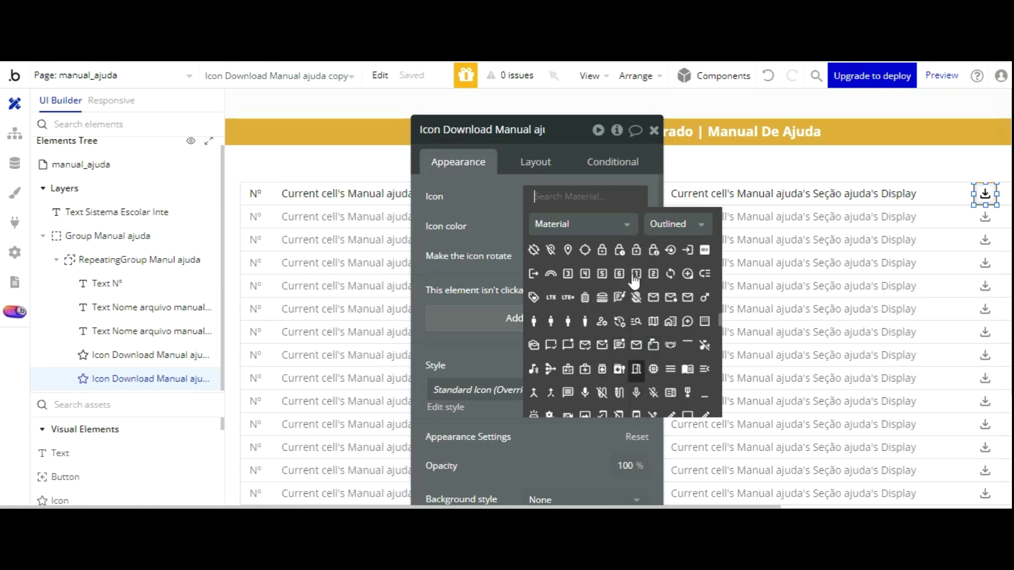
click(636, 321)
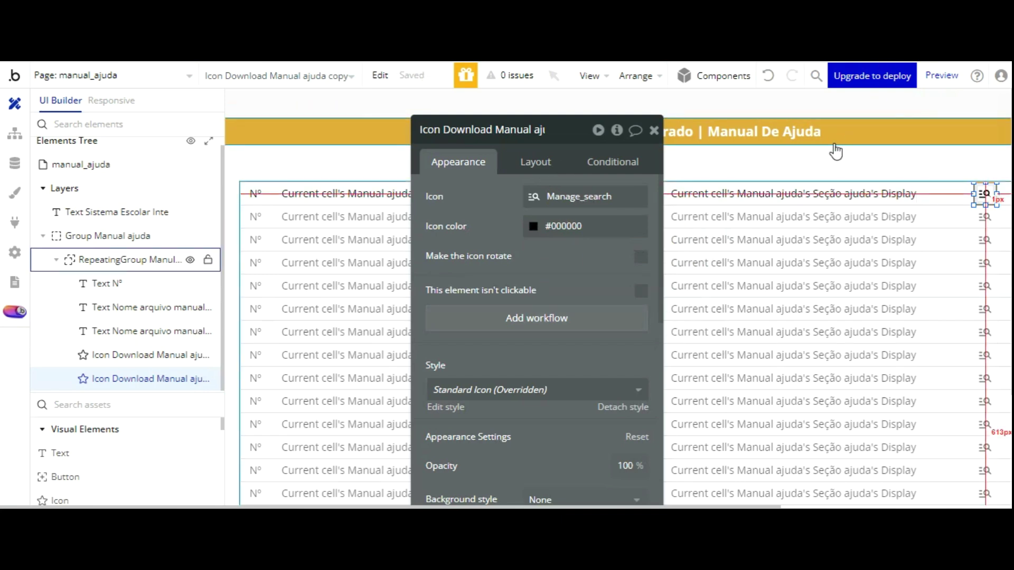
Place a new text above the table and make the row N° text show the current cell's index.
key(ctrl+minus)
key(ctrl+minus)
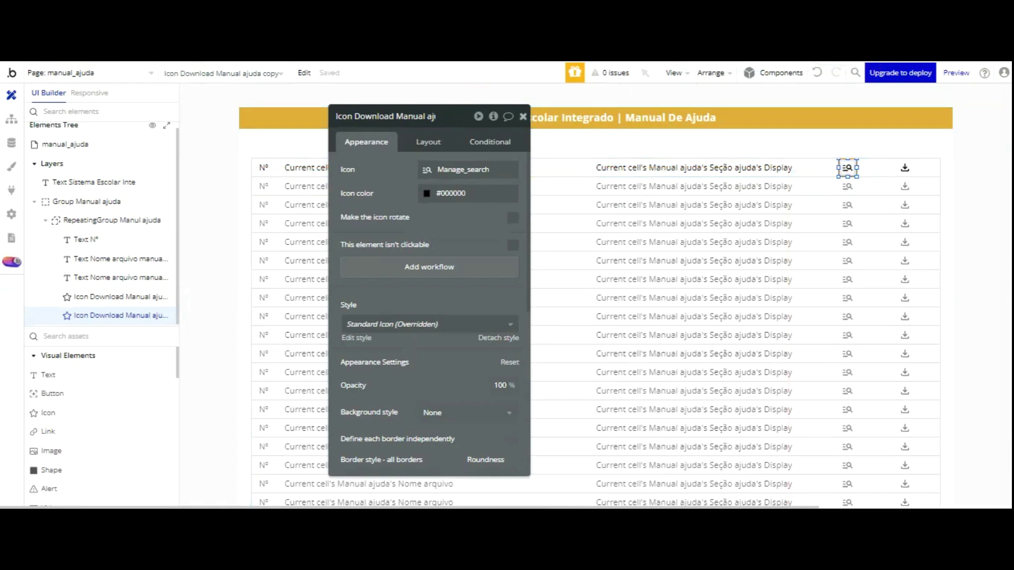
key(Escape)
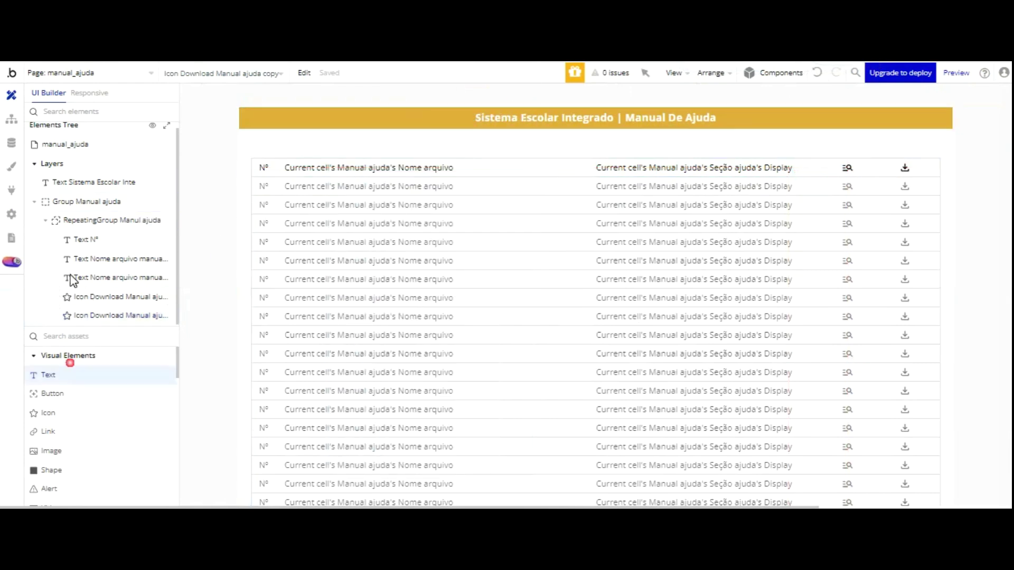
click(260, 147)
click(263, 168)
double_click(349, 169)
click(543, 170)
click(408, 229)
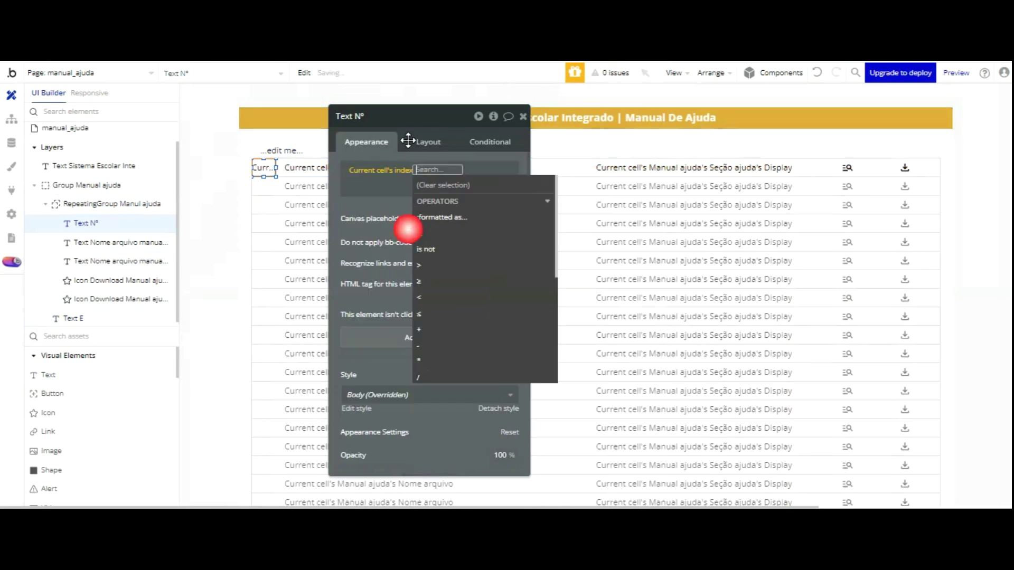
click(389, 122)
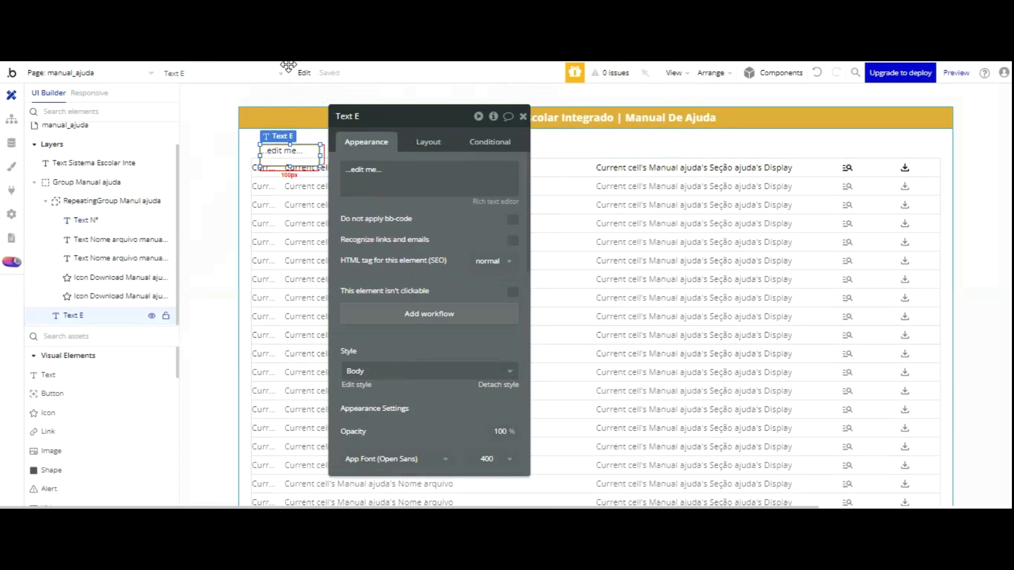
Set Text E's height to 30 and nudge it above the first column.
click(426, 142)
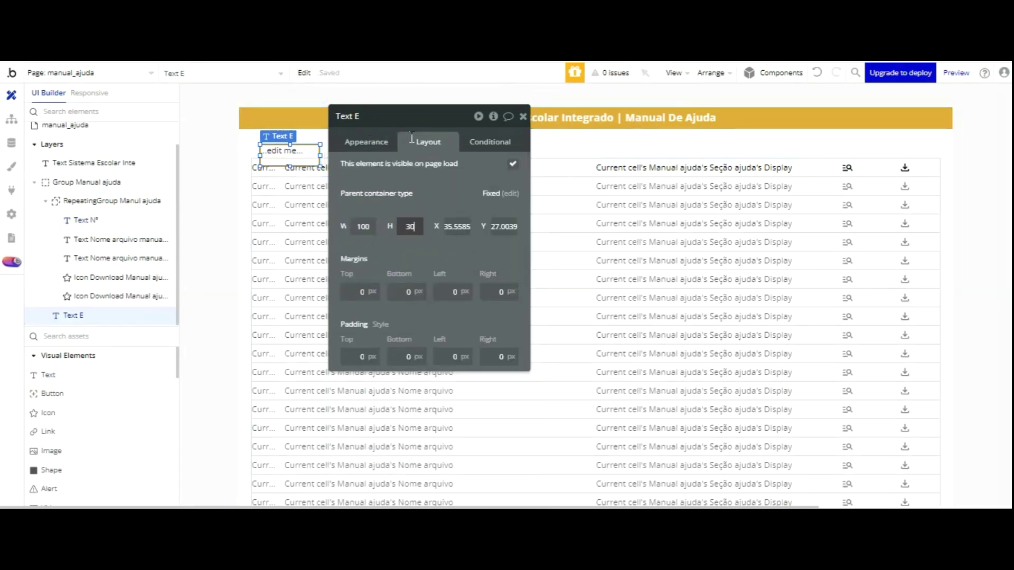
click(412, 138)
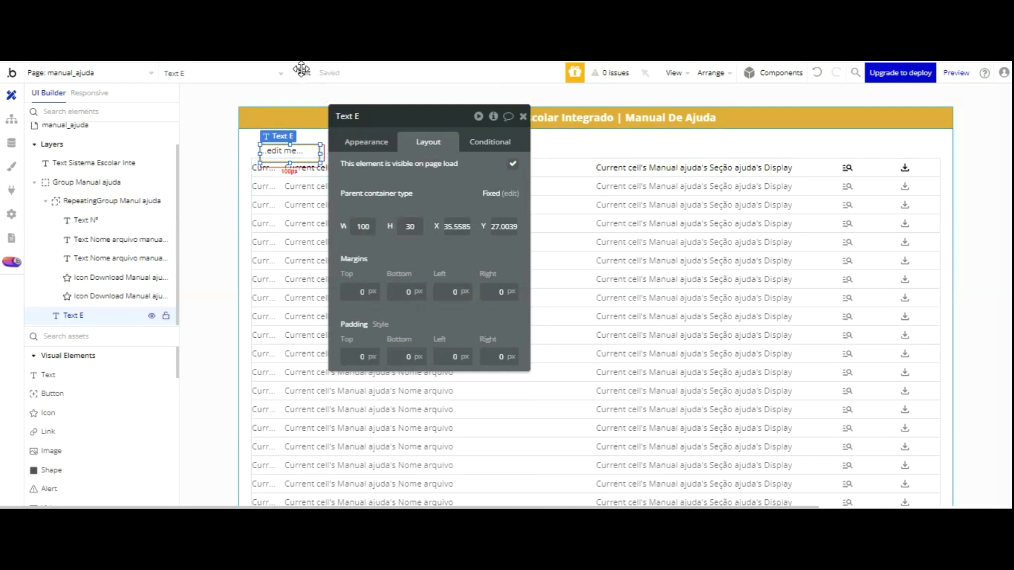
key(Up)
key(Up)
key(Up)
key(Up)
key(Up)
key(Up)
key(Up)
key(Up)
key(Up)
key(Up)
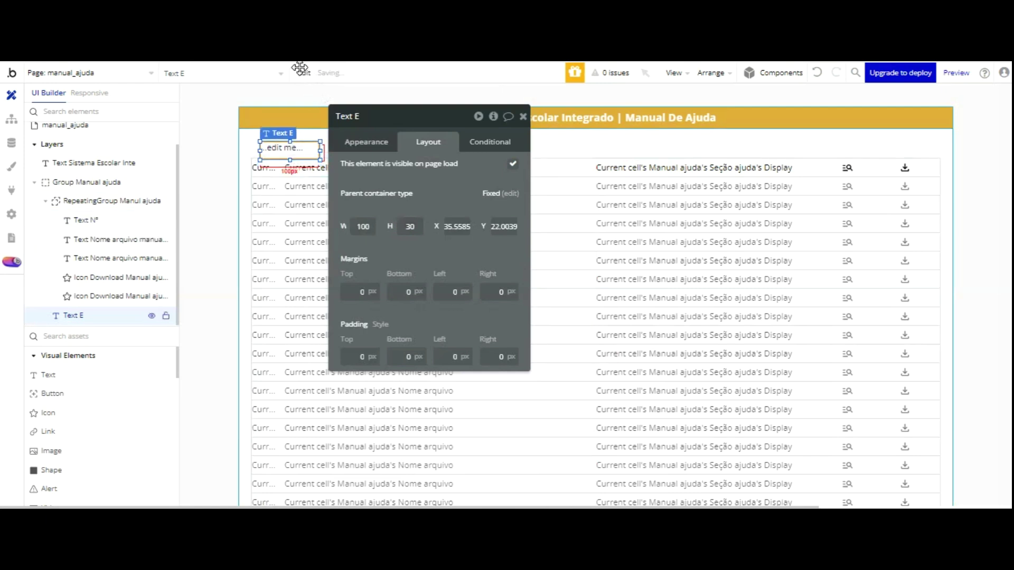
key(Down)
key(Down)
key(Down)
key(Down)
key(Down)
key(Left)
key(Left)
key(Left)
key(Left)
key(Left)
key(Left)
key(Left)
key(Left)
Make Text E centre-aligned, bold and vertically centred, narrowed to 40 px.
click(370, 142)
click(428, 259)
click(474, 259)
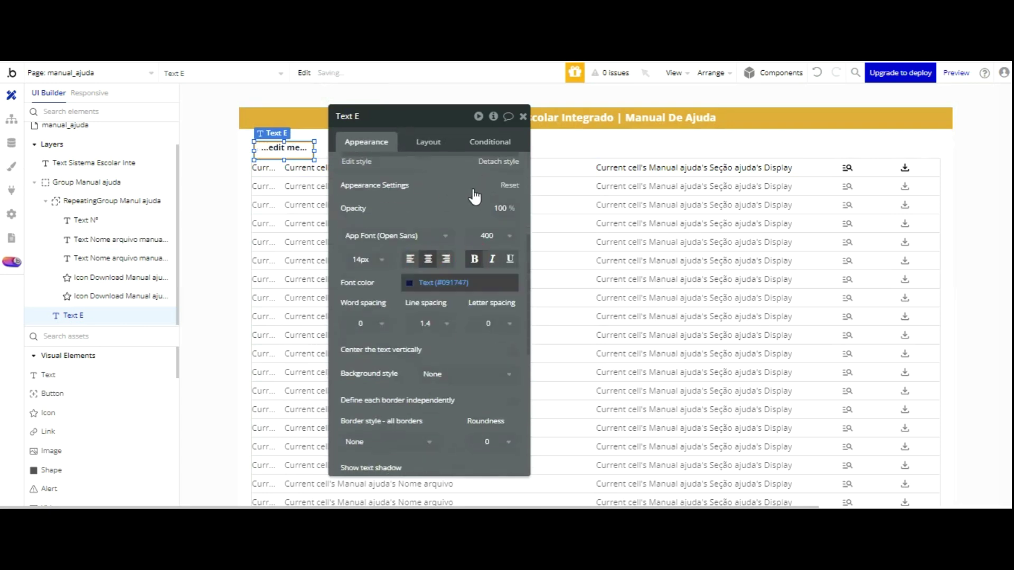
click(513, 351)
drag(412, 116, 577, 116)
drag(314, 151, 271, 151)
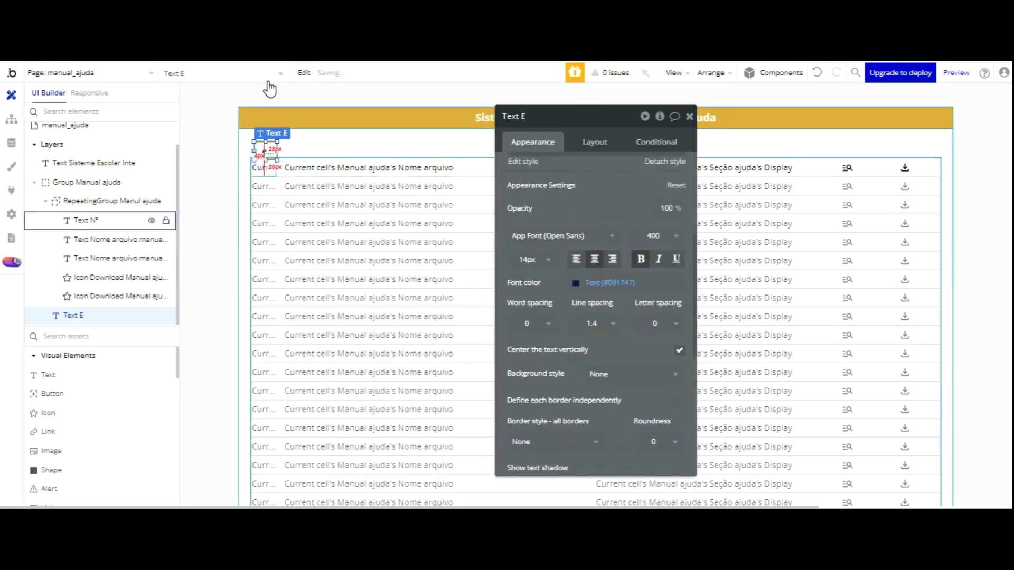
Line Text E up with the Text N° cell by nudging it left, then preview the page.
click(267, 166)
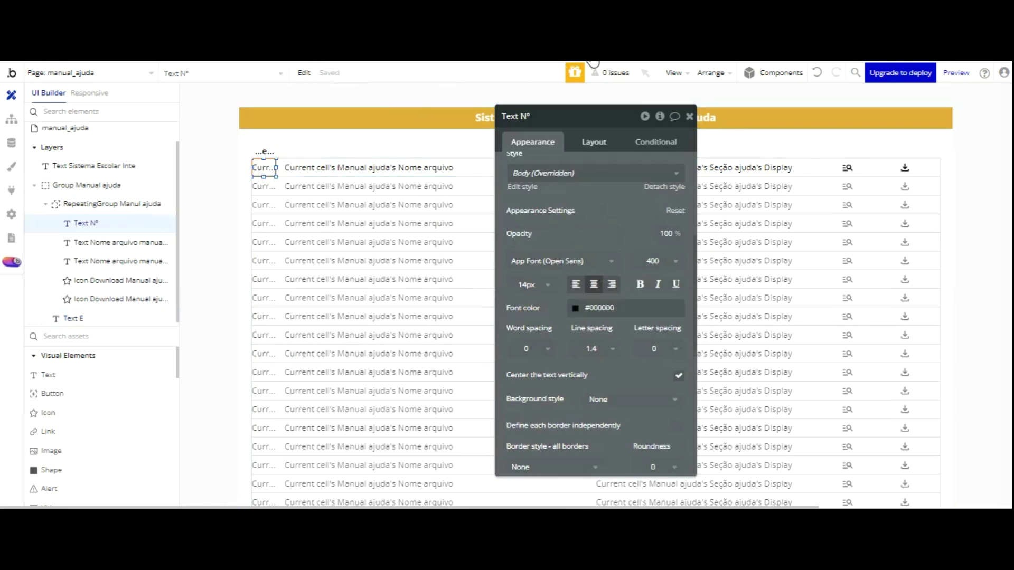
click(591, 140)
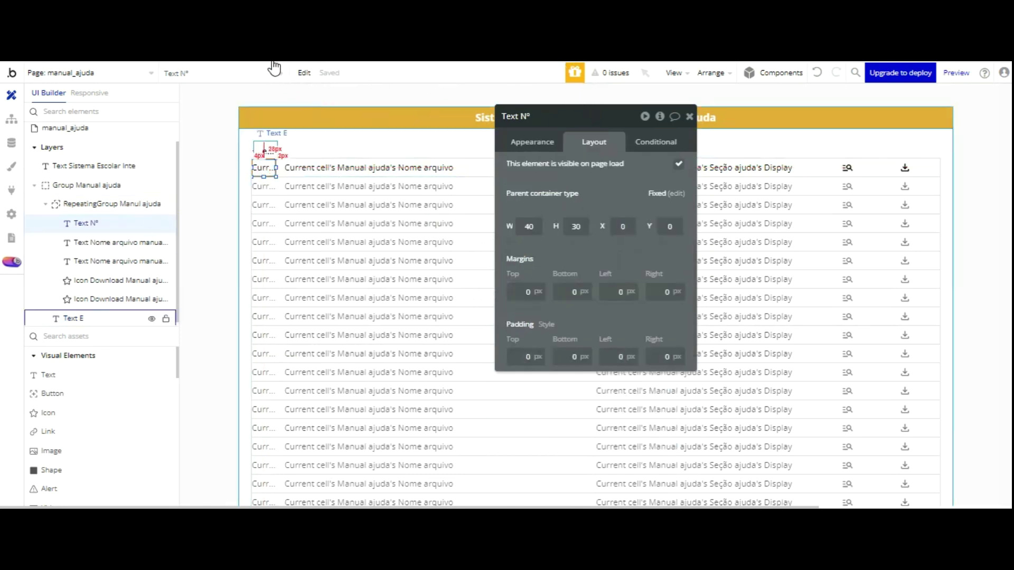
click(267, 151)
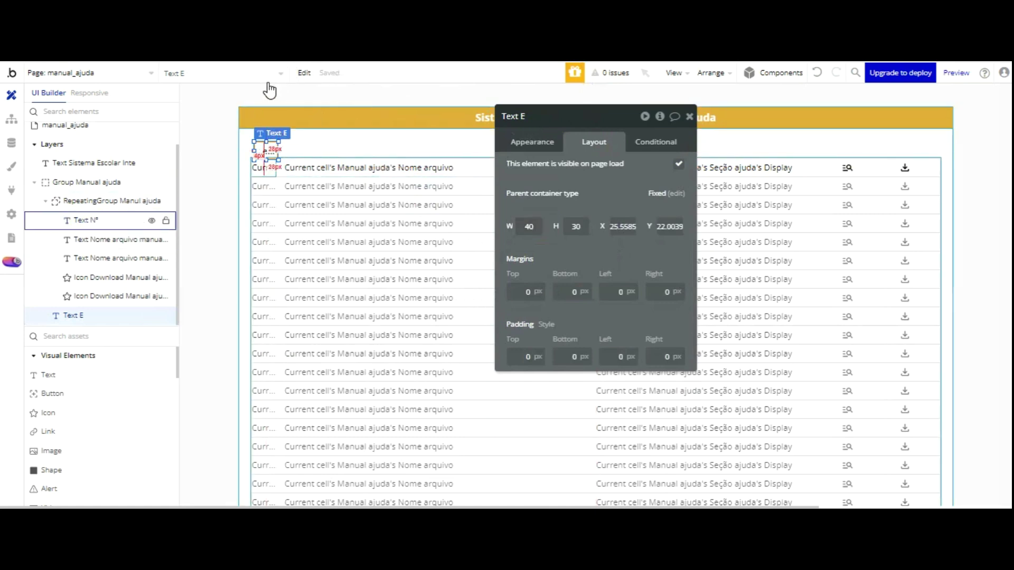
key(Left)
key(Left)
key(Left)
key(Left)
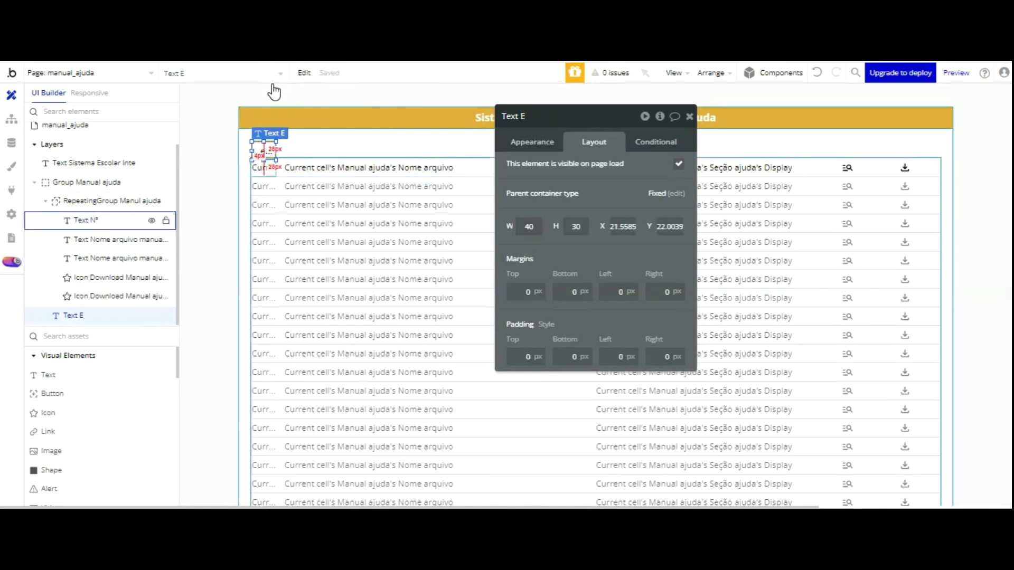
click(268, 151)
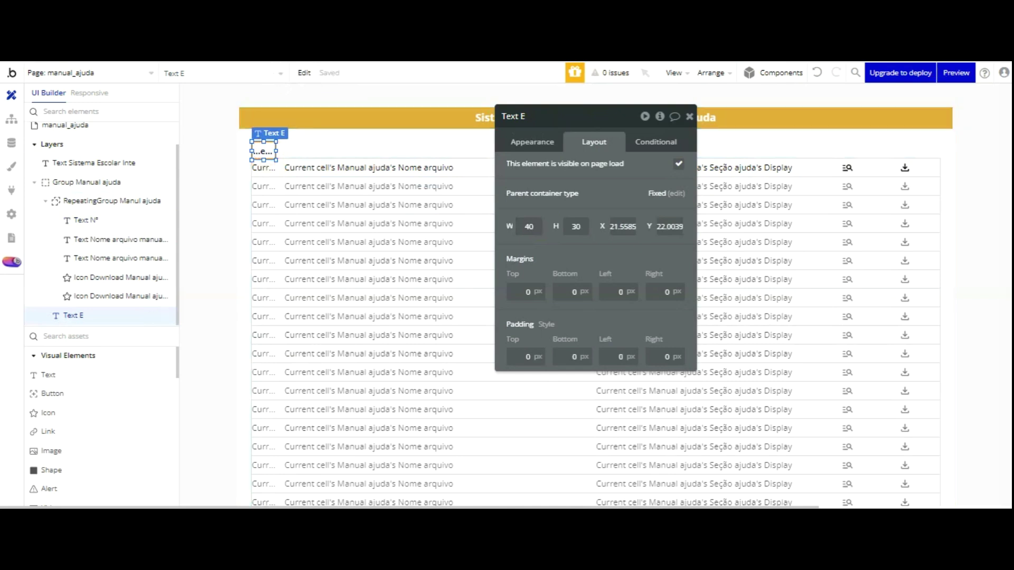
click(955, 73)
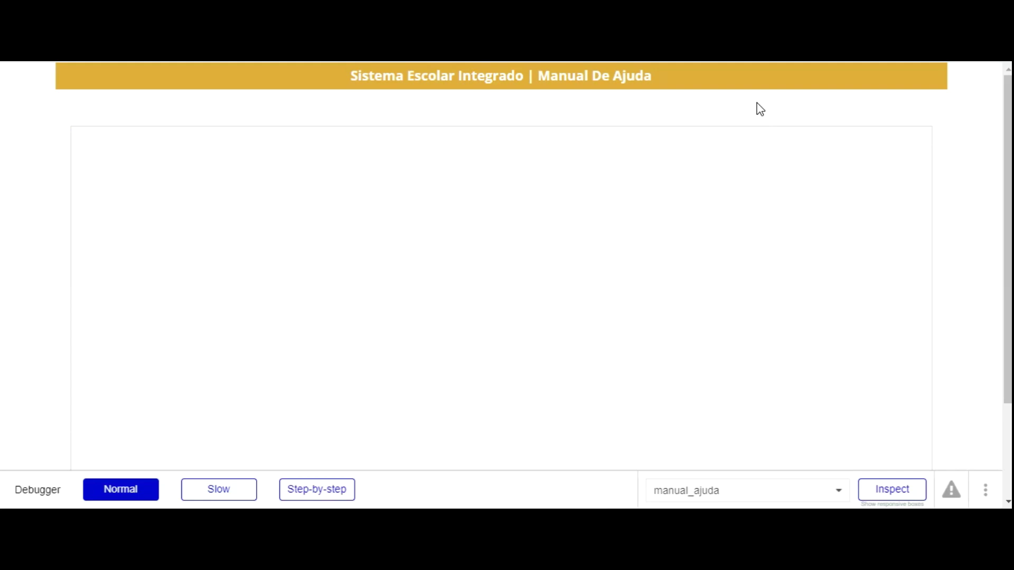
click(359, 62)
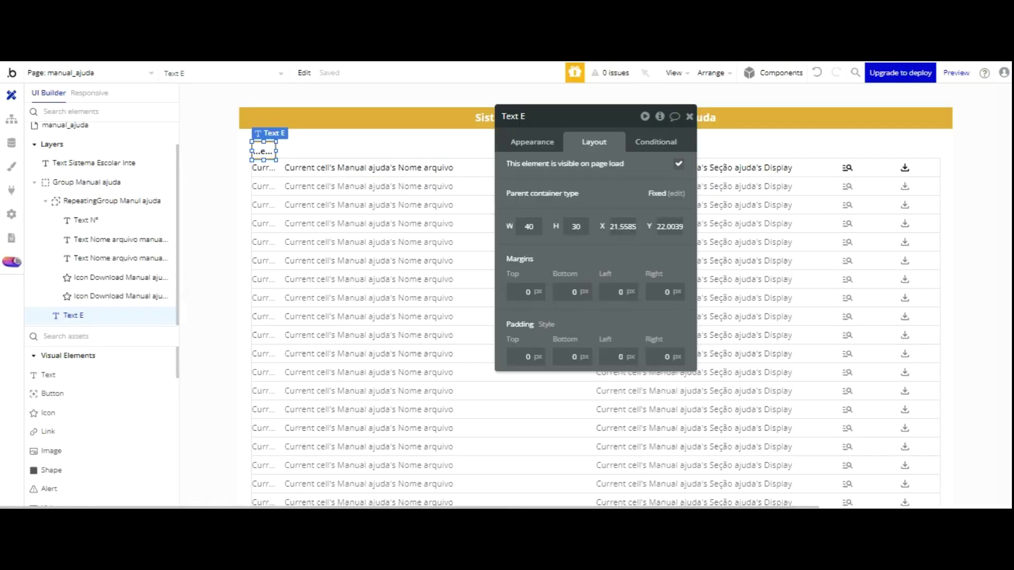
click(303, 138)
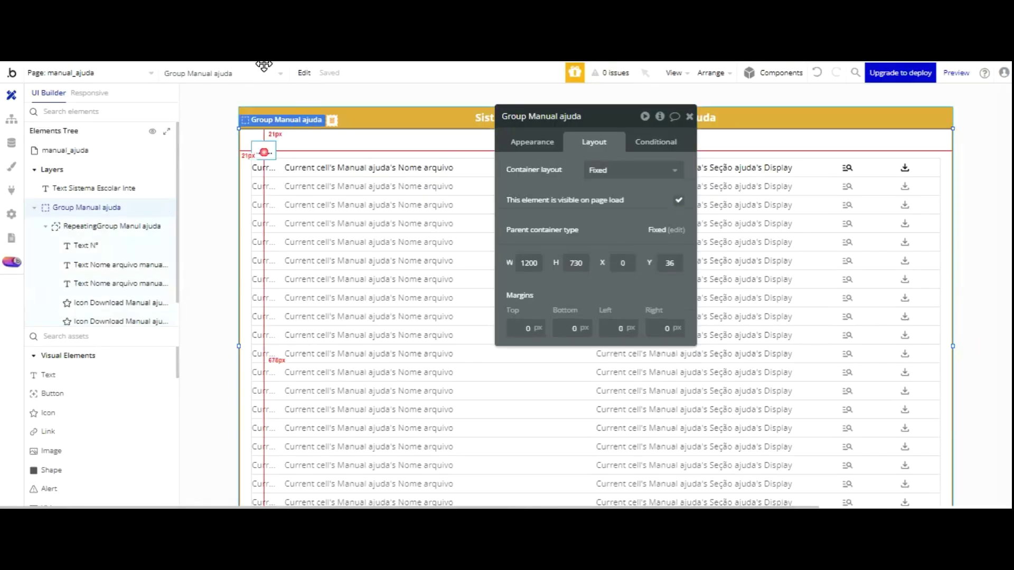
Edit Text E's content, typing N° and removing the mistaken dynamic data entry.
click(264, 151)
click(533, 144)
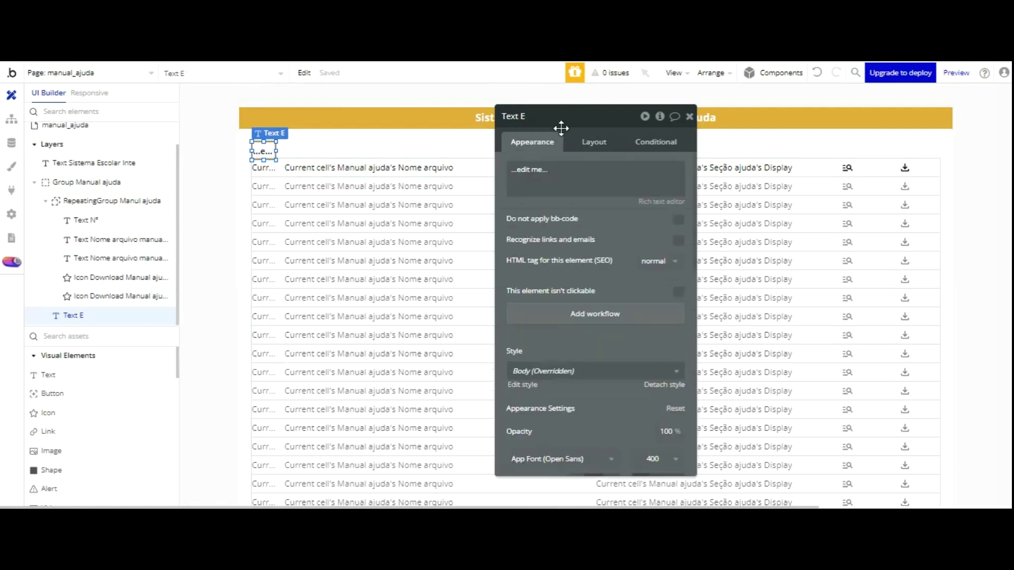
click(550, 179)
click(713, 168)
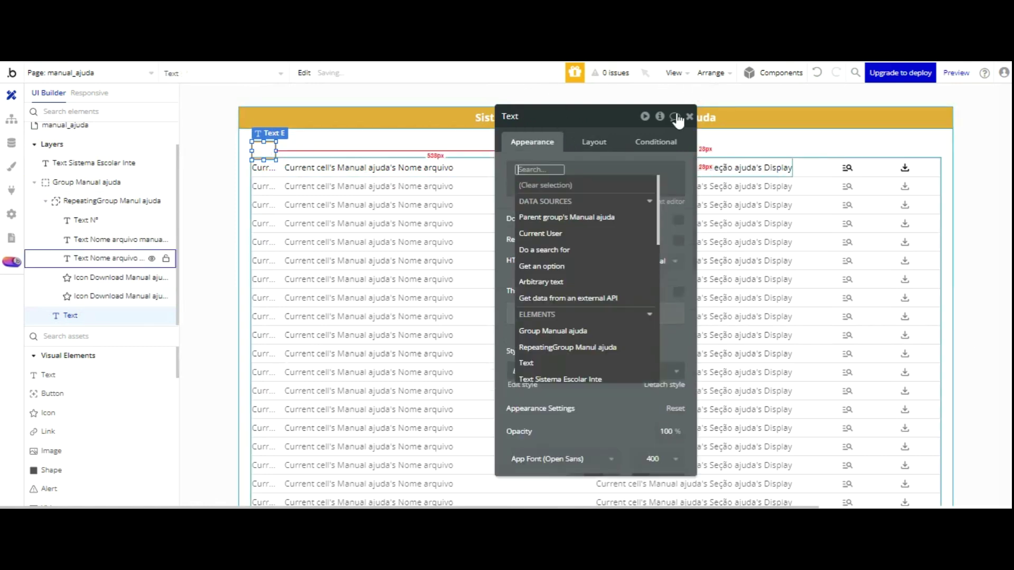
key(Down)
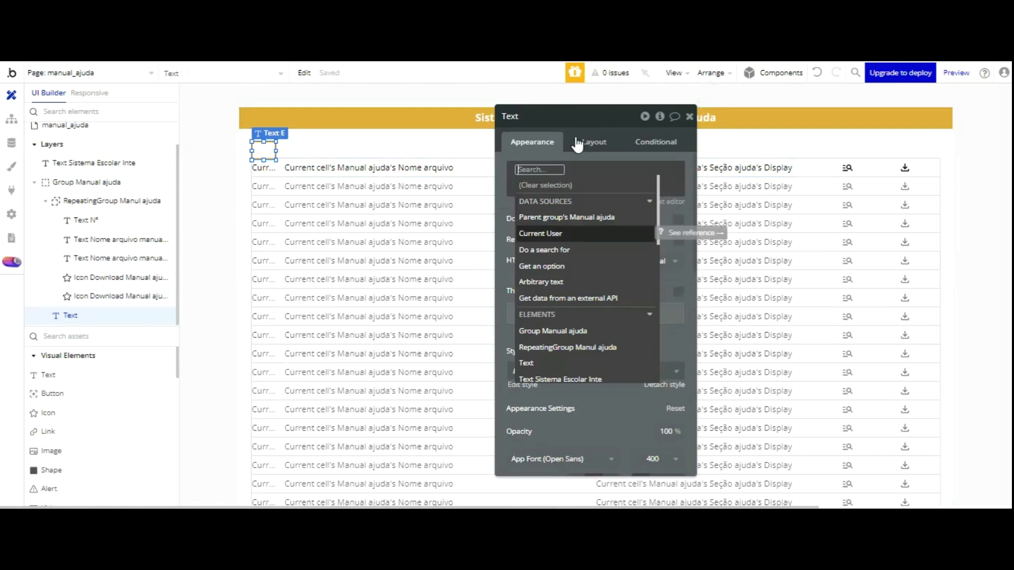
text(N)
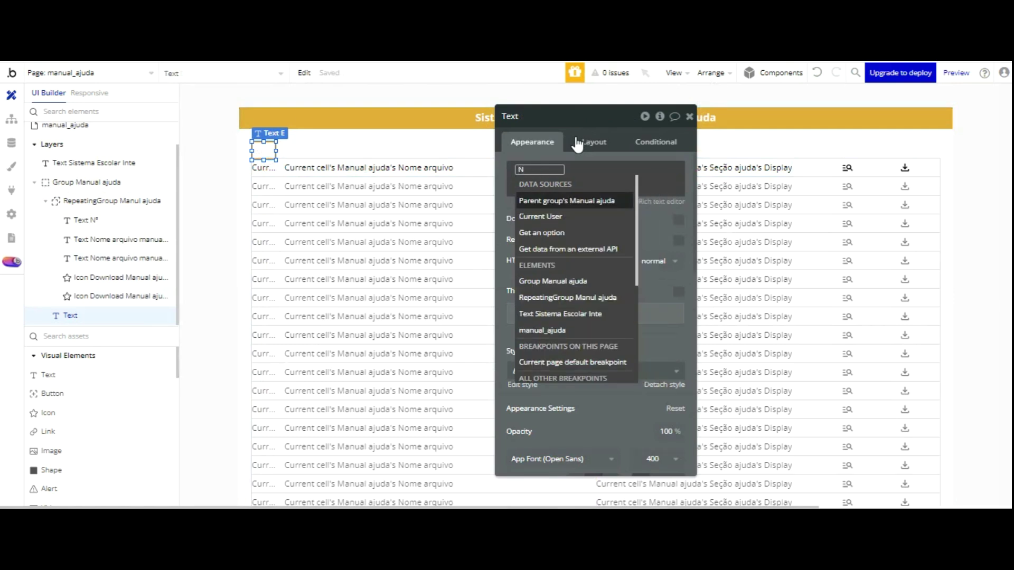
text(°)
key(BackSpace)
key(BackSpace)
Clear the leftover content so the header reads N°, then select Group Manual ajuda.
right_click(538, 175)
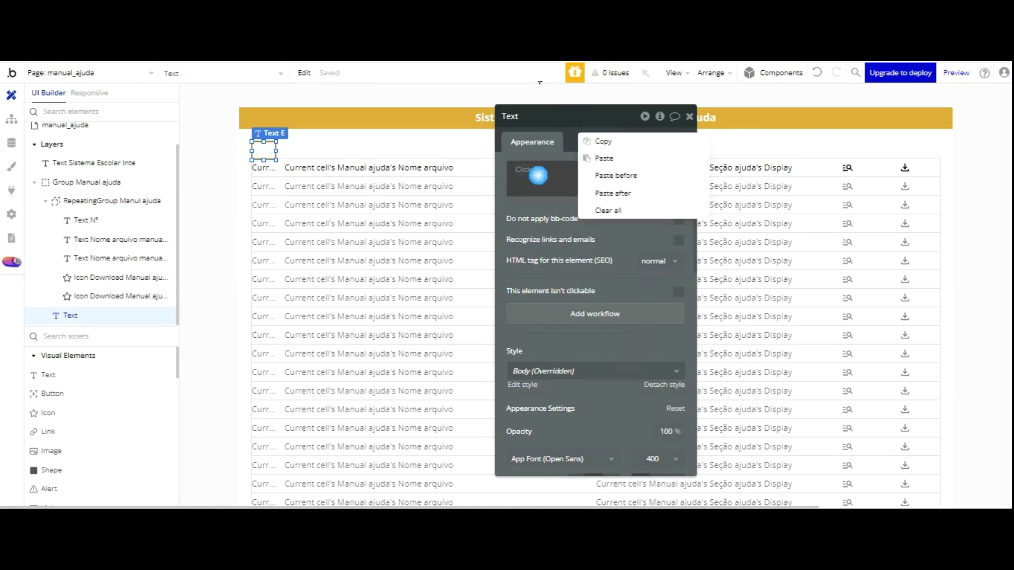
click(595, 204)
click(559, 183)
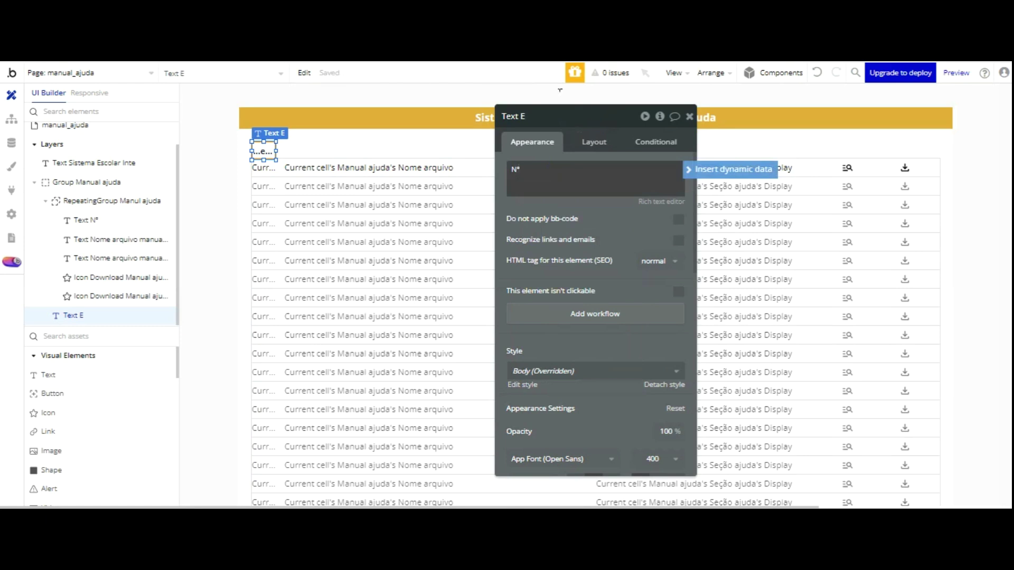
click(593, 113)
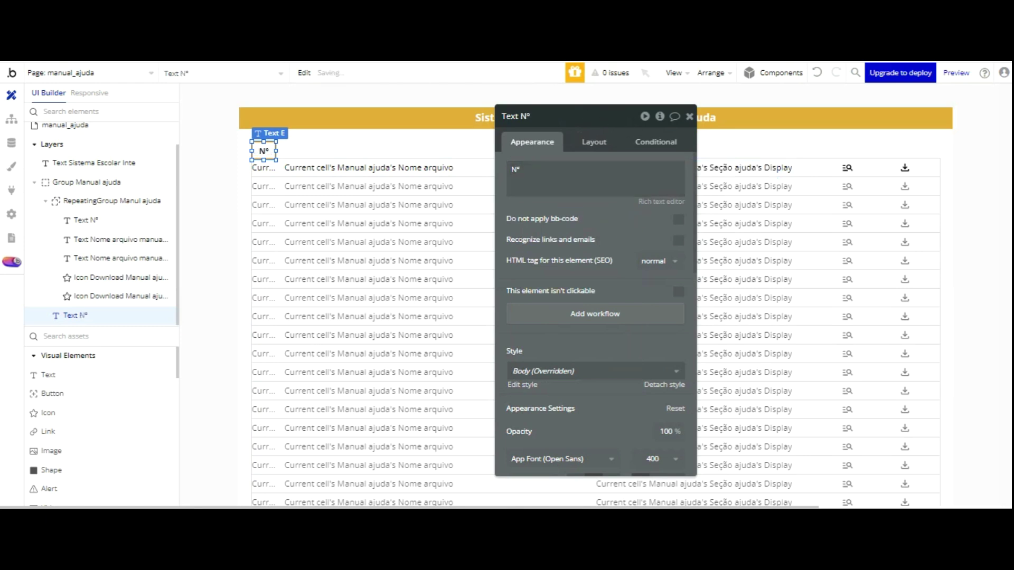
click(261, 169)
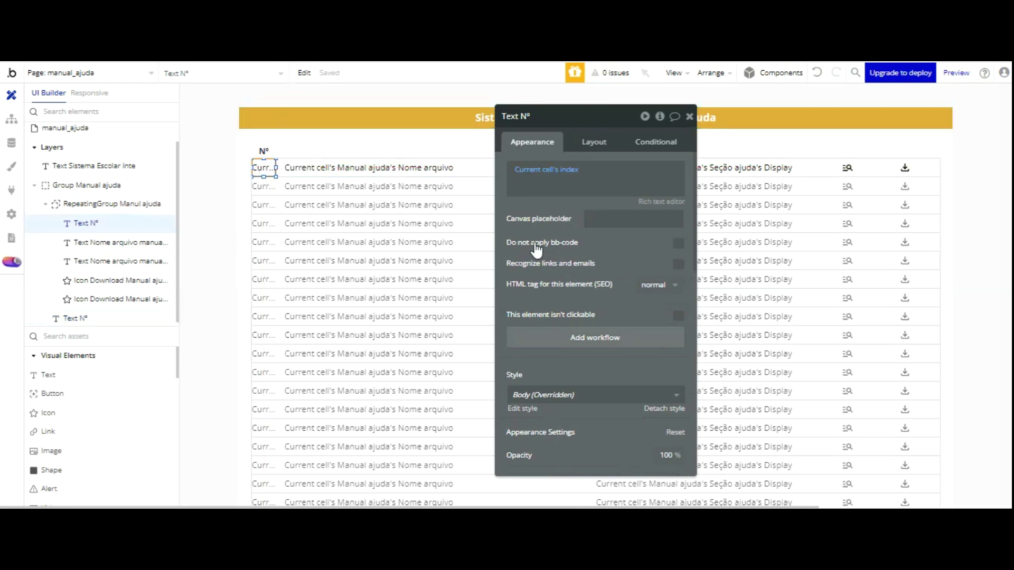
click(246, 141)
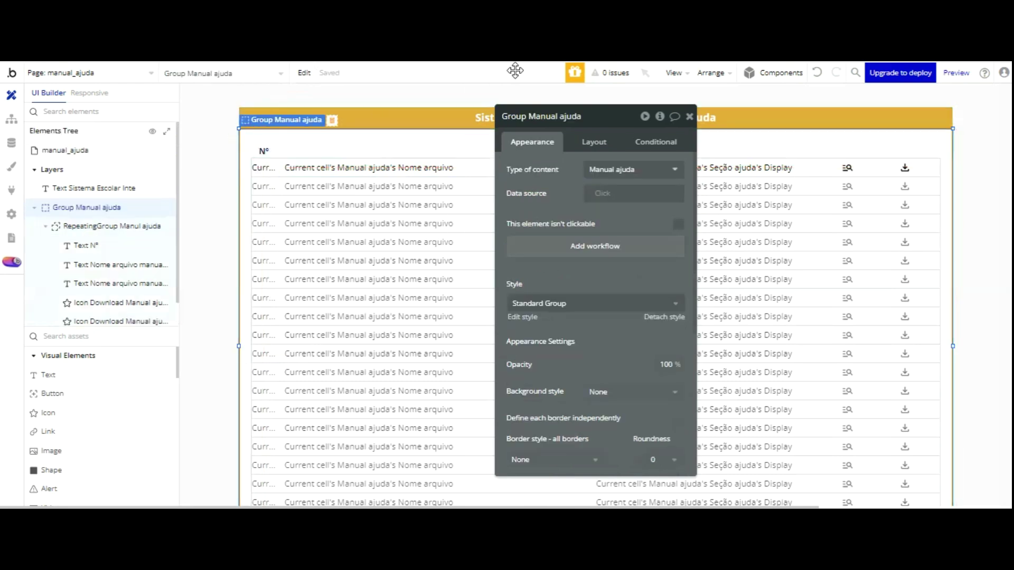
Detach Group Manual ajuda's style and give it a flat colour background, ending on white #FFFFFF.
click(664, 317)
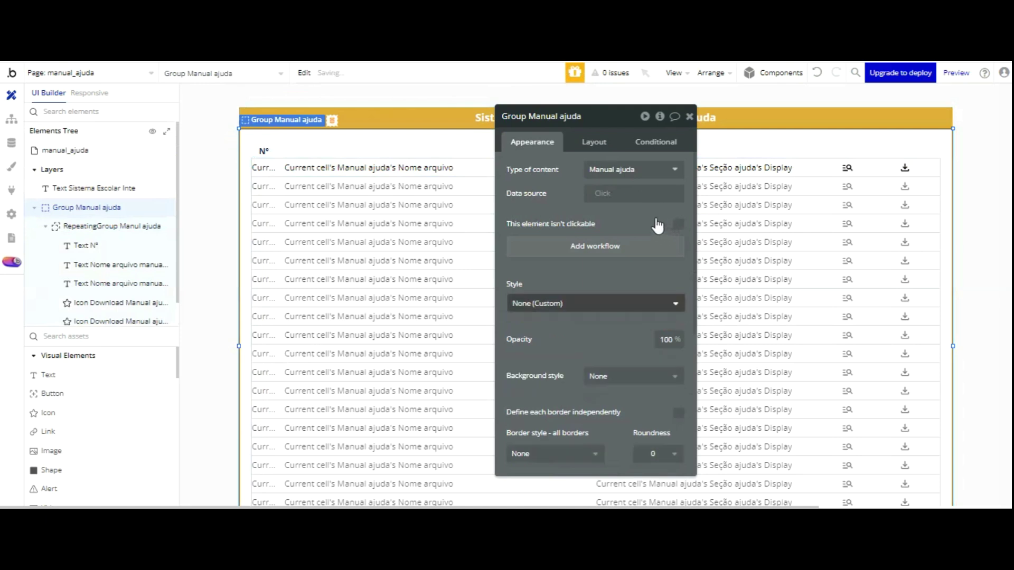
scroll(633, 199, down, 3)
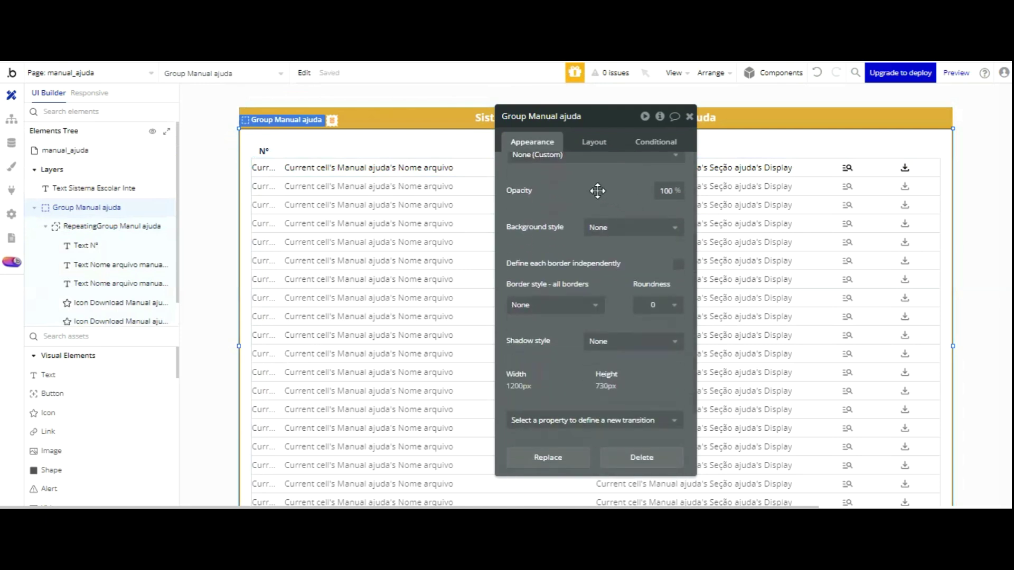
key(Down)
key(Down)
key(Return)
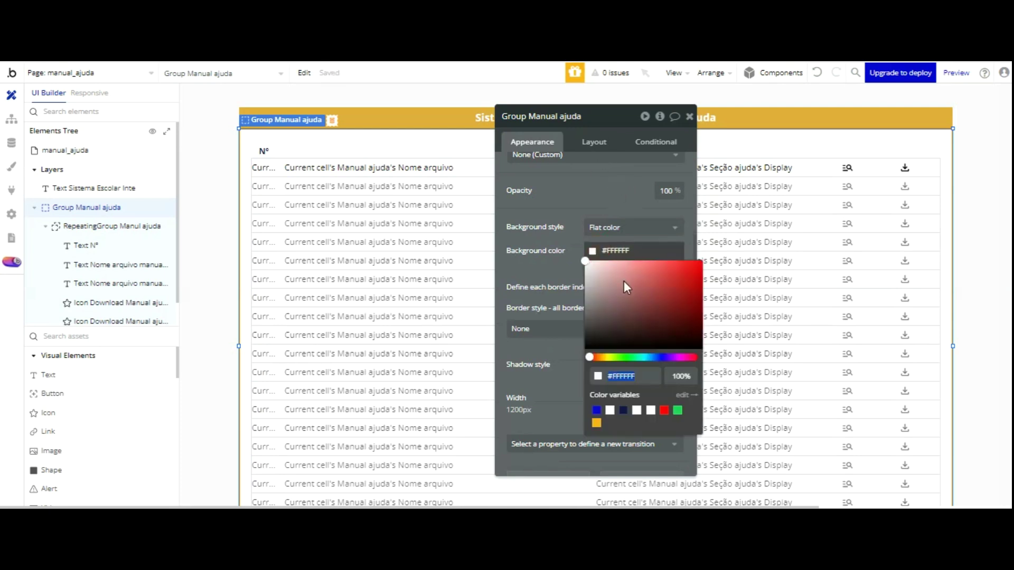
text(#DFAD39)
click(569, 299)
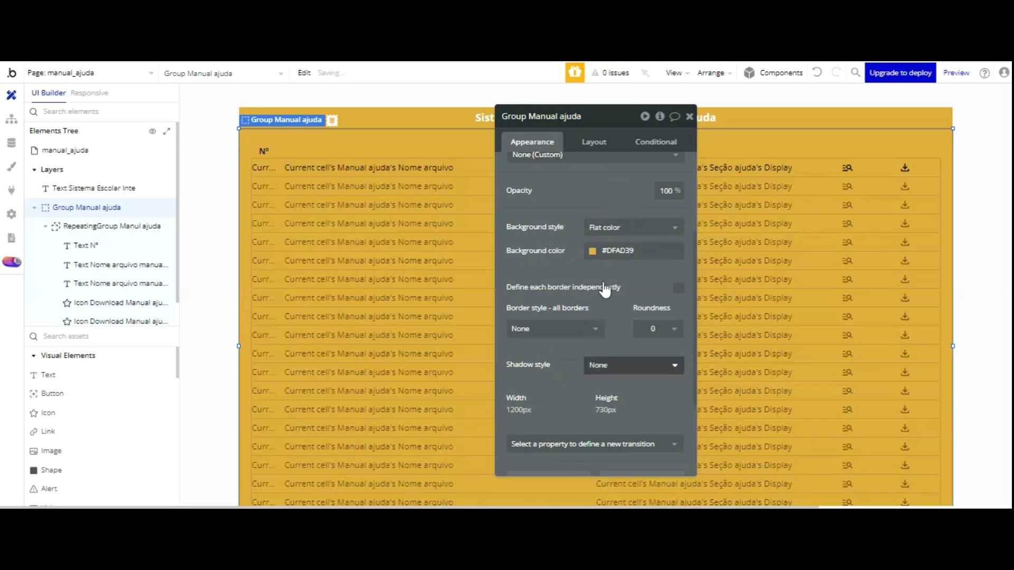
click(621, 251)
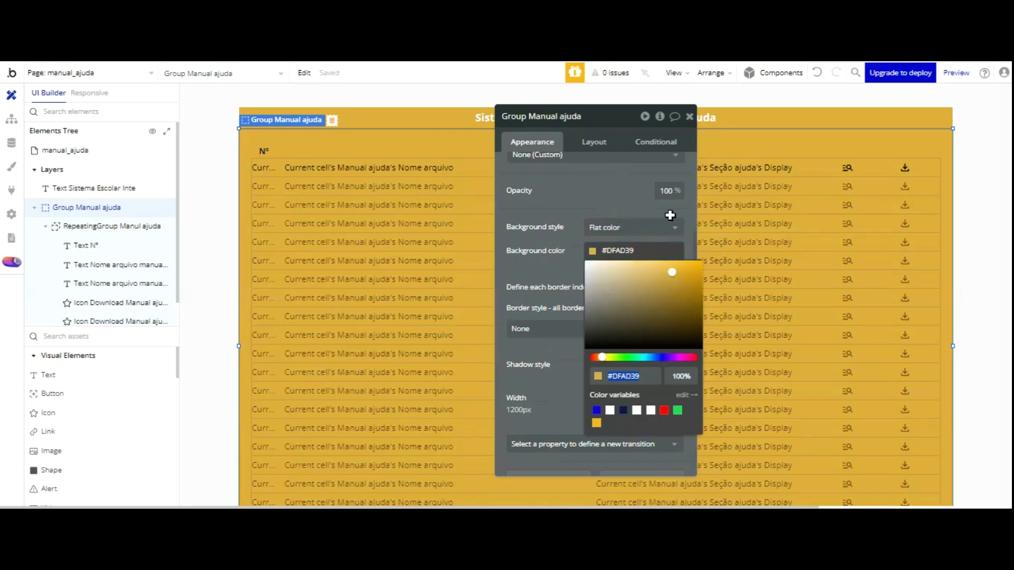
text(#E9DEC4)
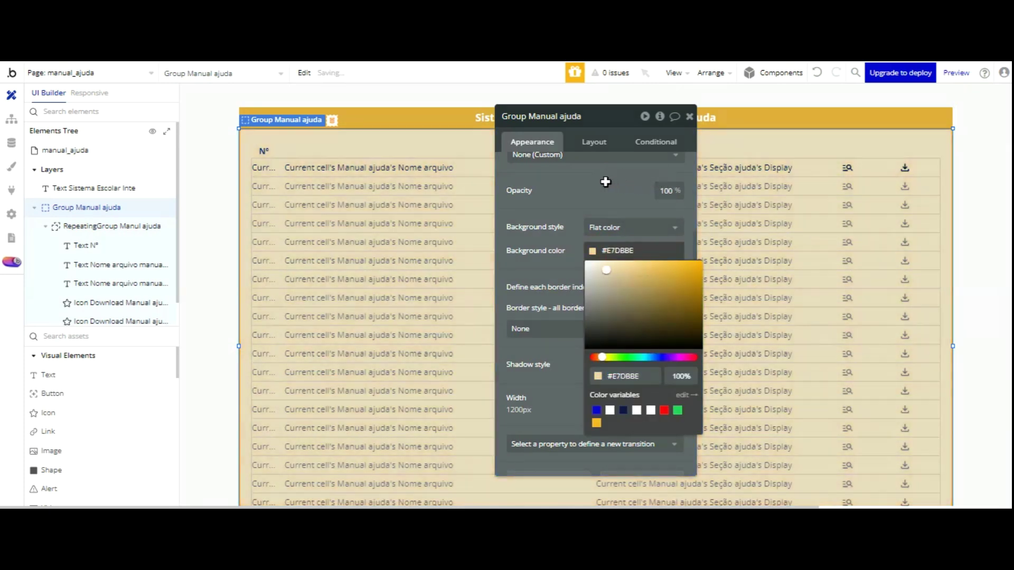
drag(604, 181, 580, 178)
click(587, 187)
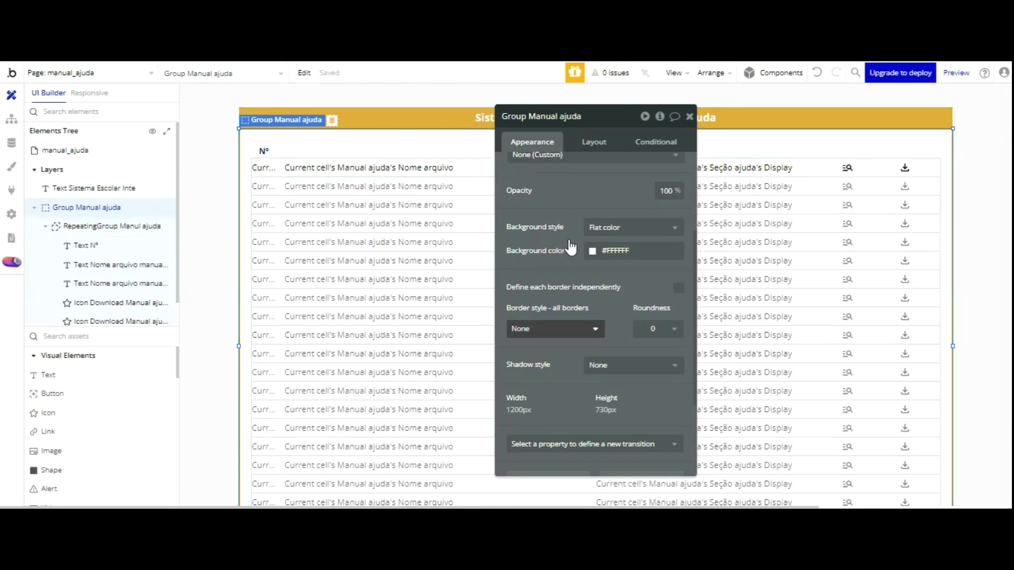
Give Group Manual ajuda a solid 1 px #000000 border on all sides and preview the page.
click(554, 329)
click(526, 376)
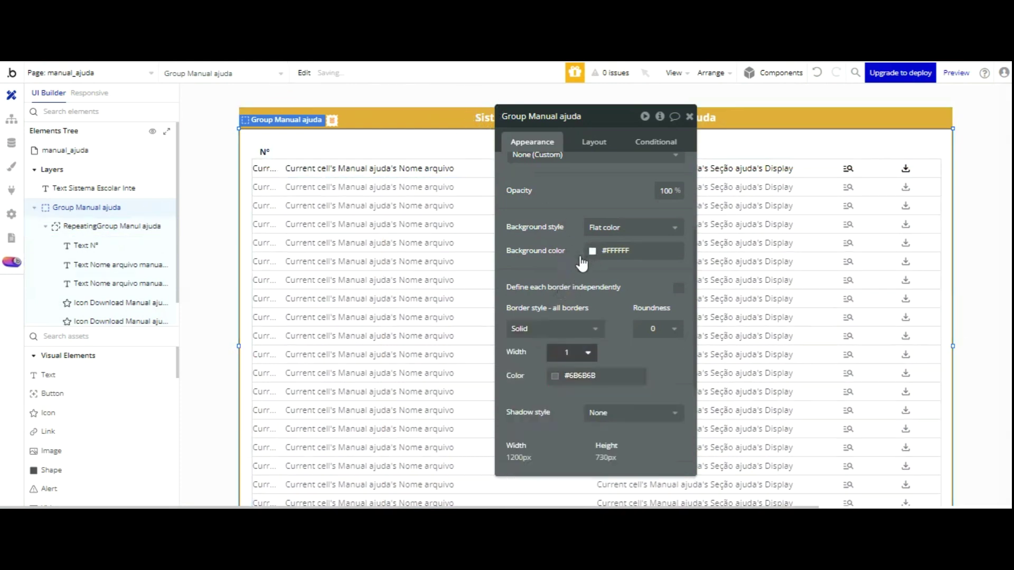
click(572, 351)
click(622, 348)
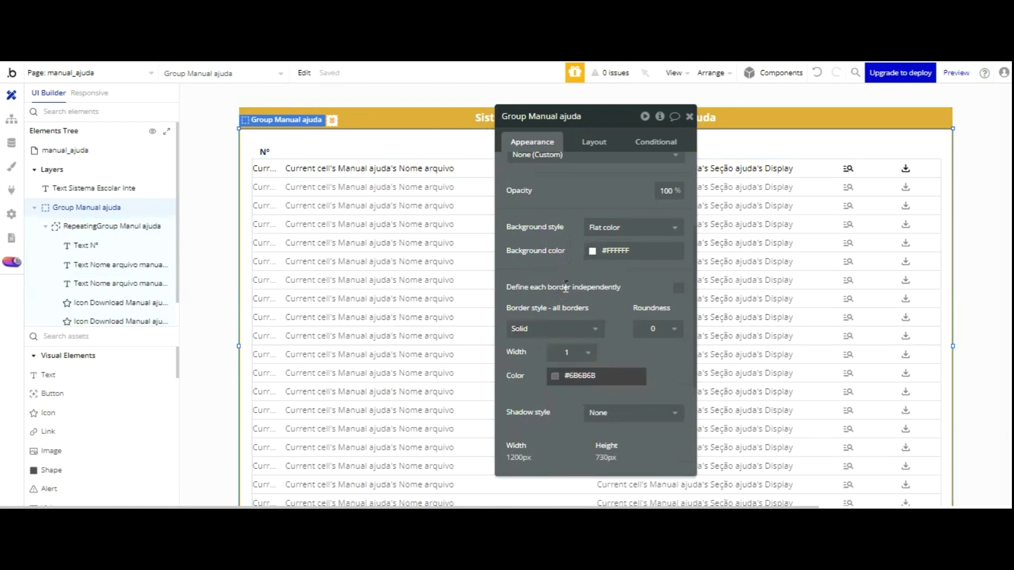
click(554, 376)
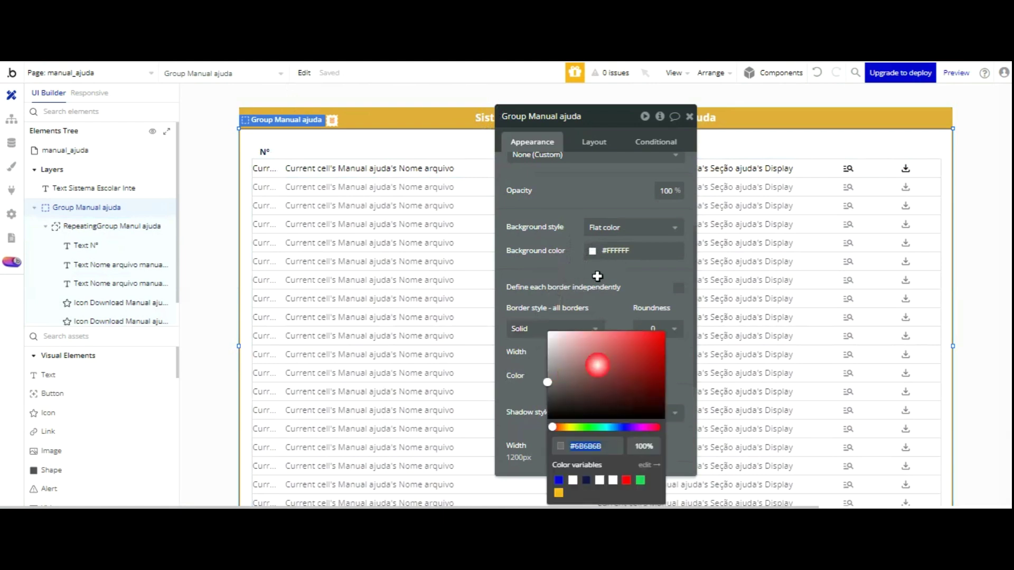
click(673, 330)
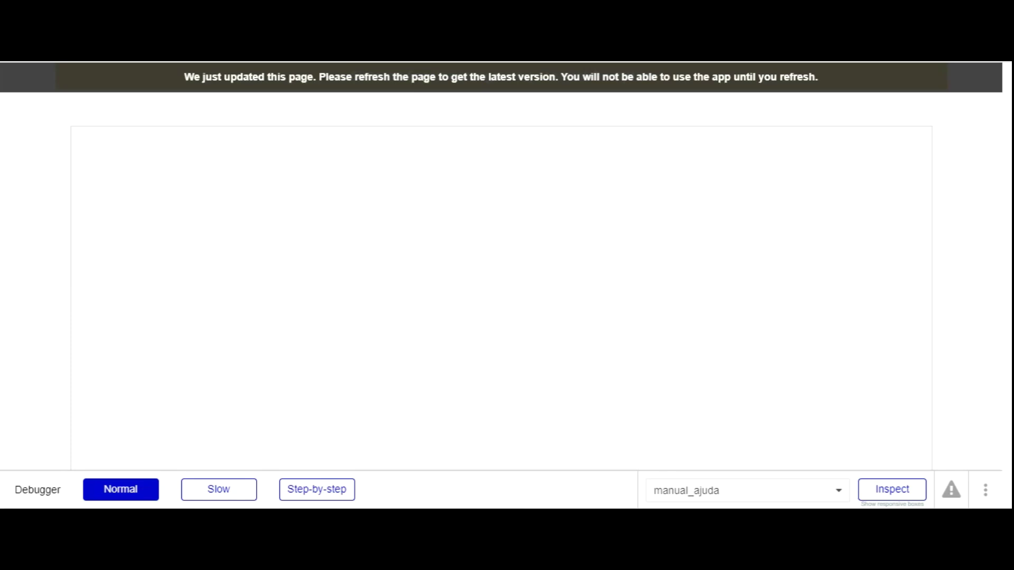
click(334, 113)
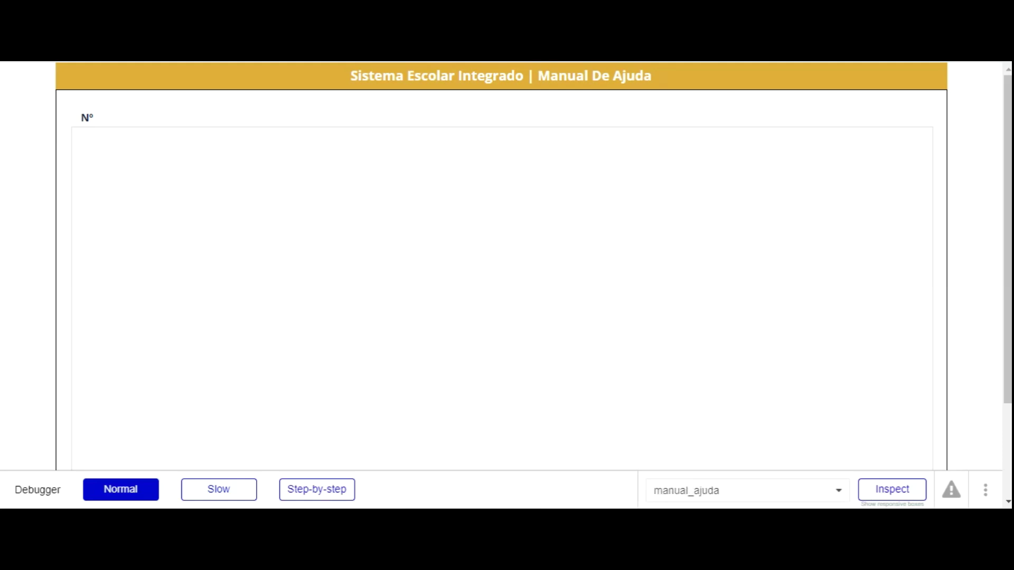
Reload the preview with debug_mode=false, then go back to the editor.
text(false)
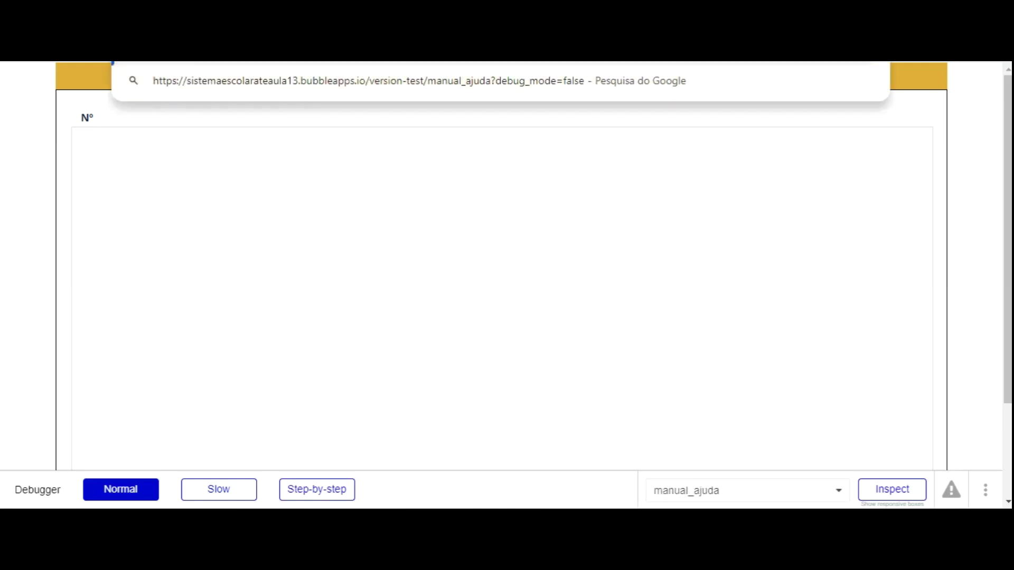
key(Return)
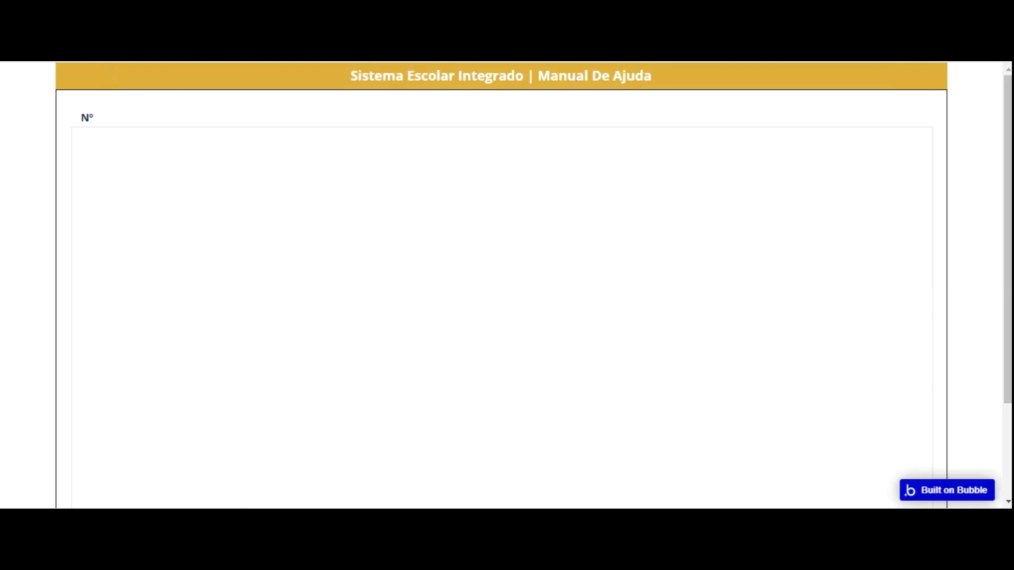
key(ctrl+Tab)
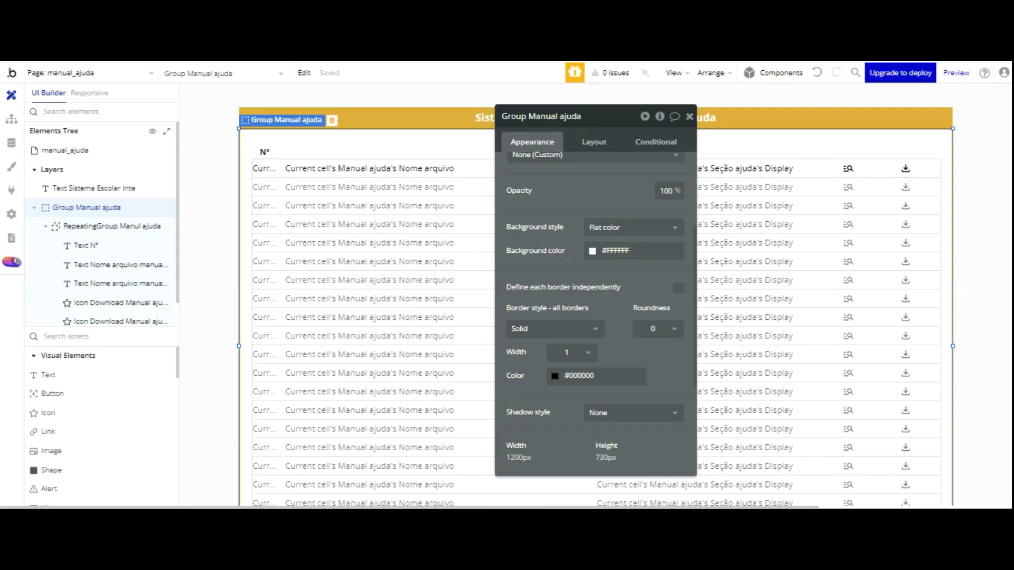
Stretch the Text Sistema Escolar Inte title to about 45 px tall and check it in the refreshed preview.
click(89, 188)
scroll(645, 162, down, 2)
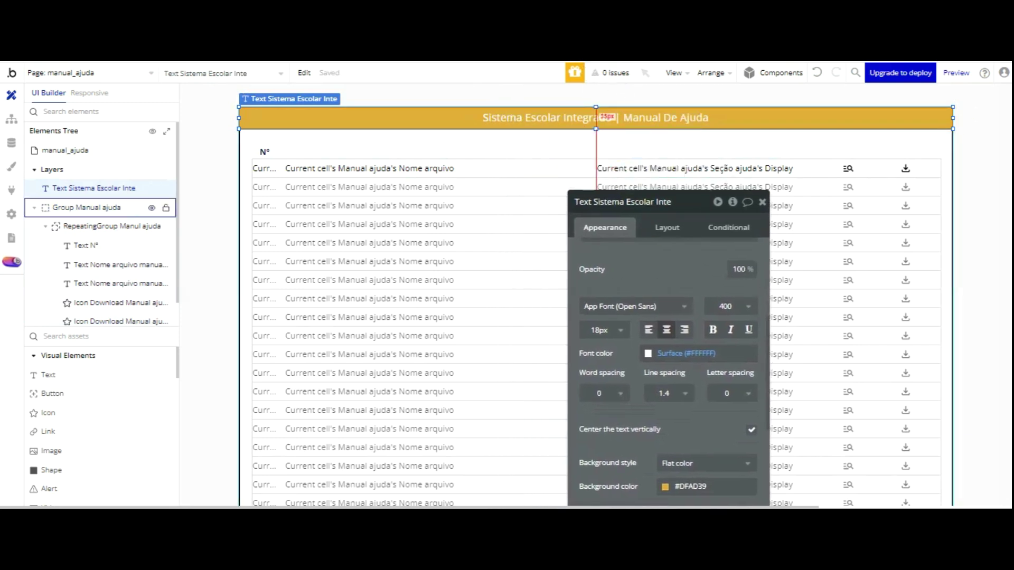
drag(595, 128, 595, 134)
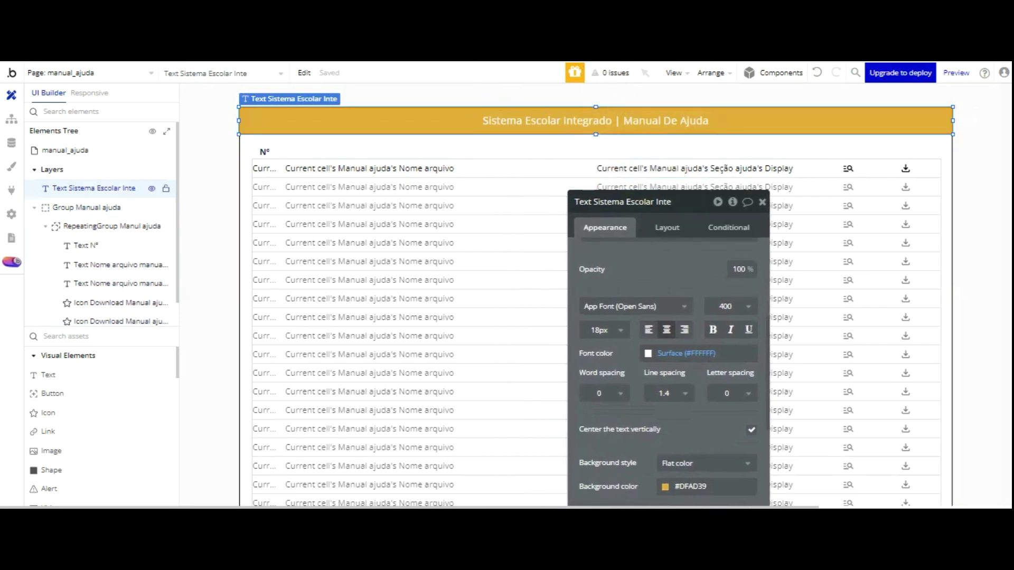
key(ctrl+Tab)
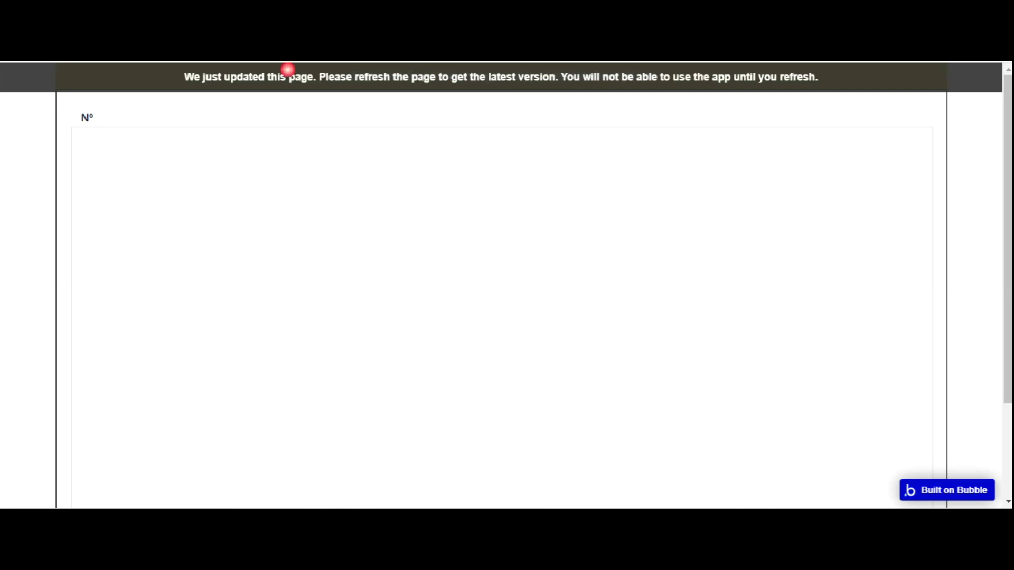
key(F5)
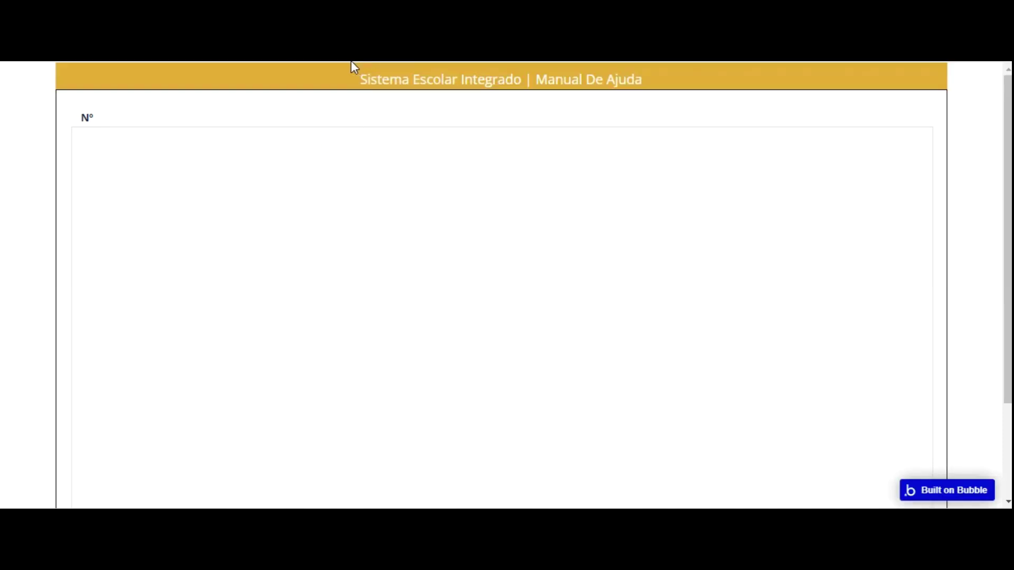
key(ctrl+shift+Tab)
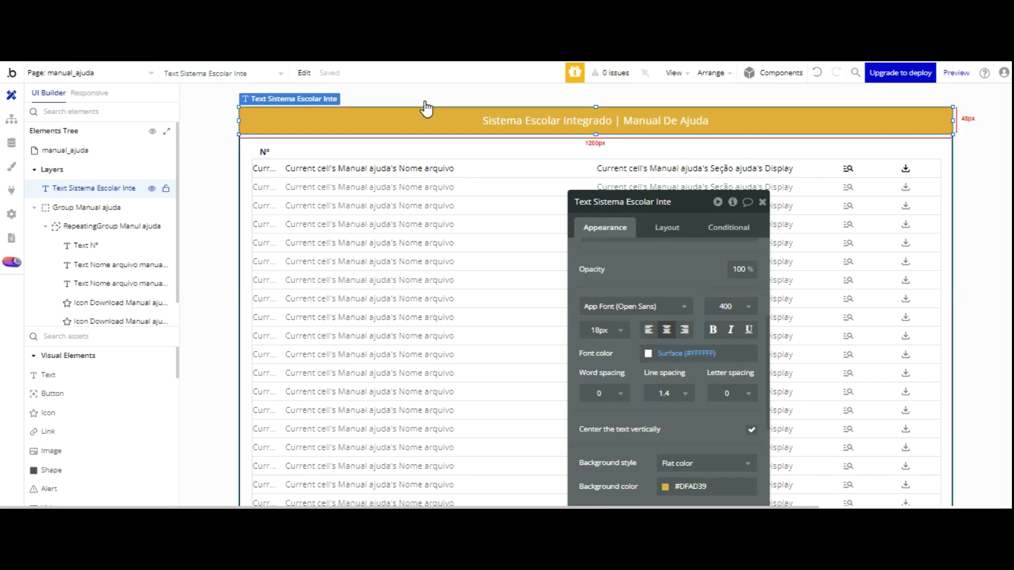
scroll(645, 218, down, 1)
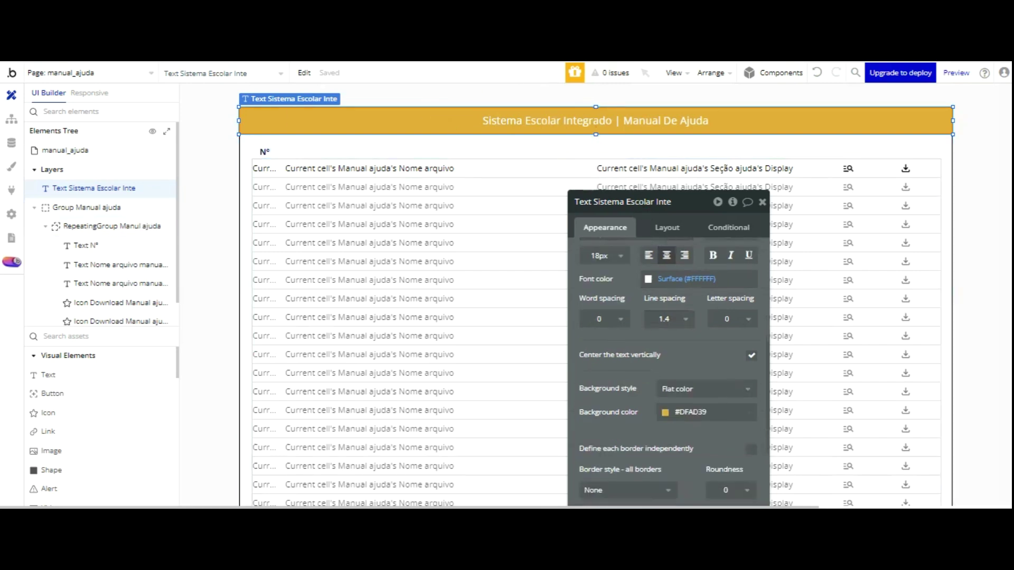
key(ctrl+Tab)
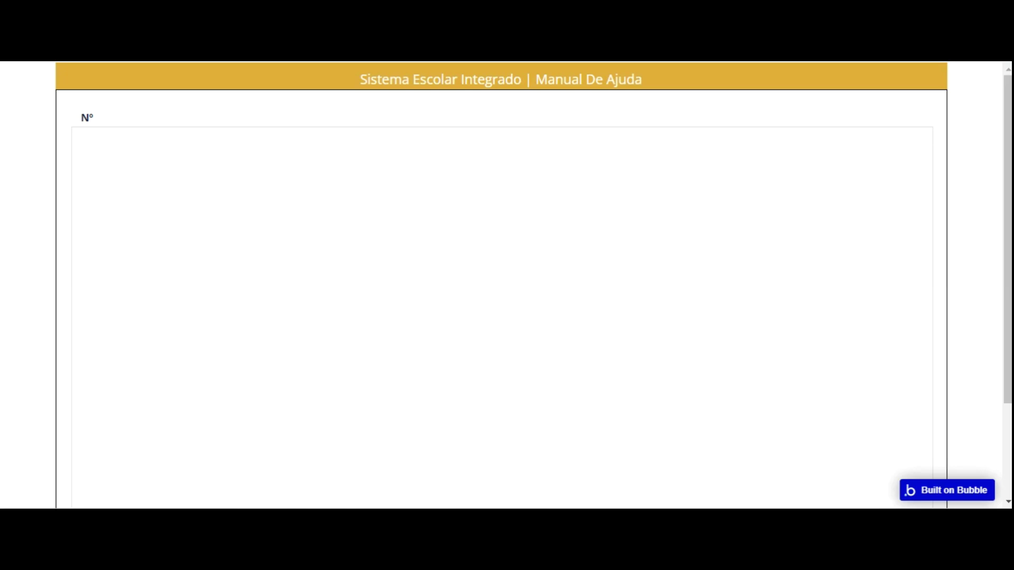
key(ctrl+shift+Tab)
click(477, 193)
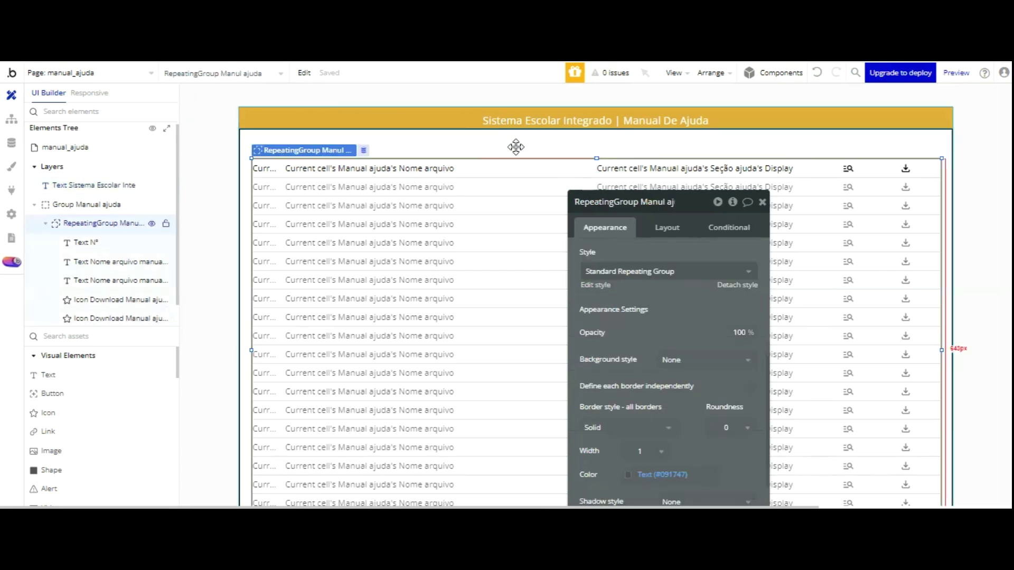
Detach the file list repeating group from its shared style and set its background to None.
scroll(666, 343, down, 3)
scroll(666, 343, up, 3)
click(745, 283)
scroll(686, 316, down, 3)
scroll(686, 316, up, 3)
click(690, 344)
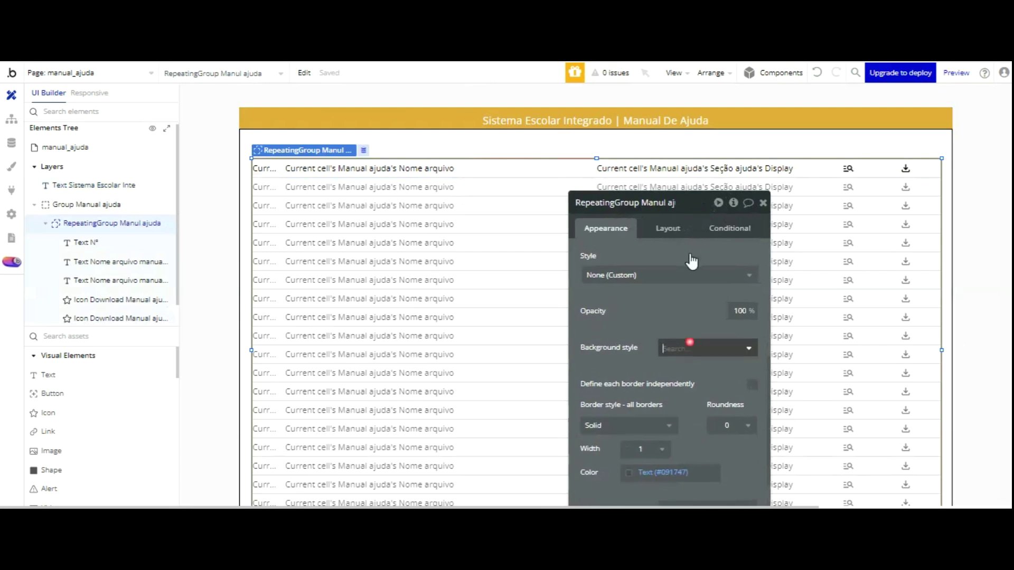
key(Return)
Give the list a solid black #000000 border at 100 opacity, then copy the N° label.
scroll(667, 251, down, 1)
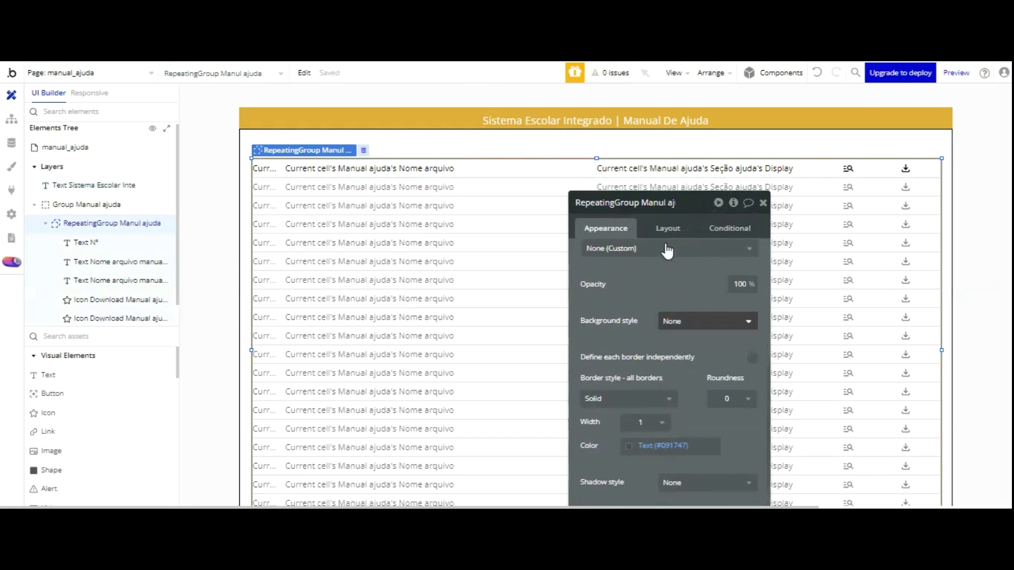
scroll(667, 251, down, 1)
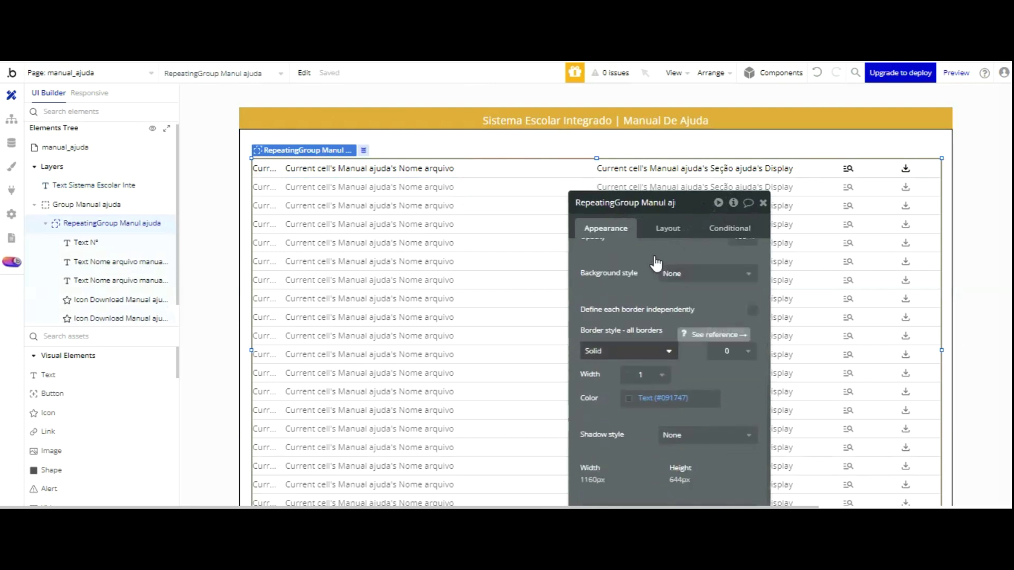
click(656, 350)
click(729, 352)
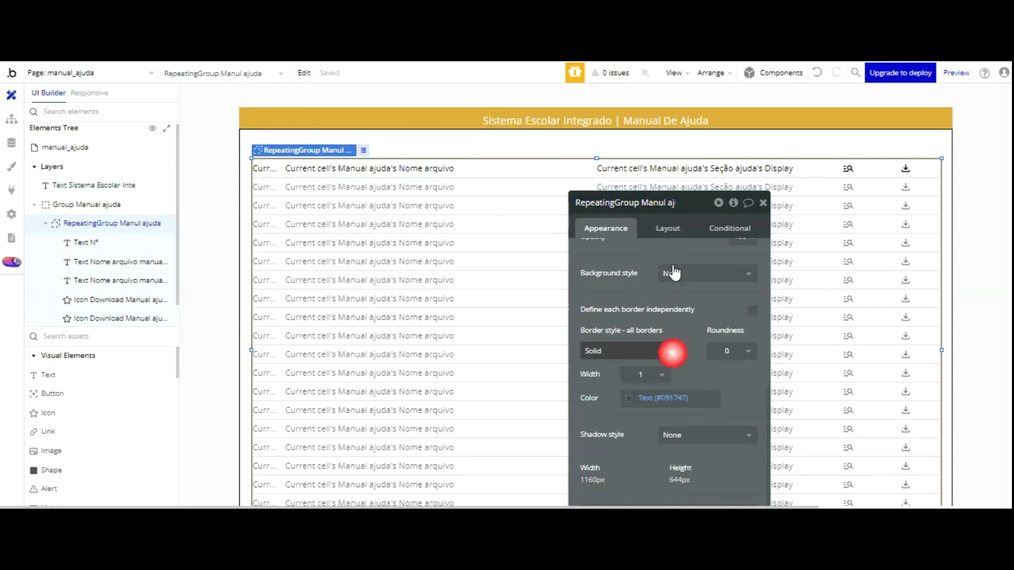
click(660, 398)
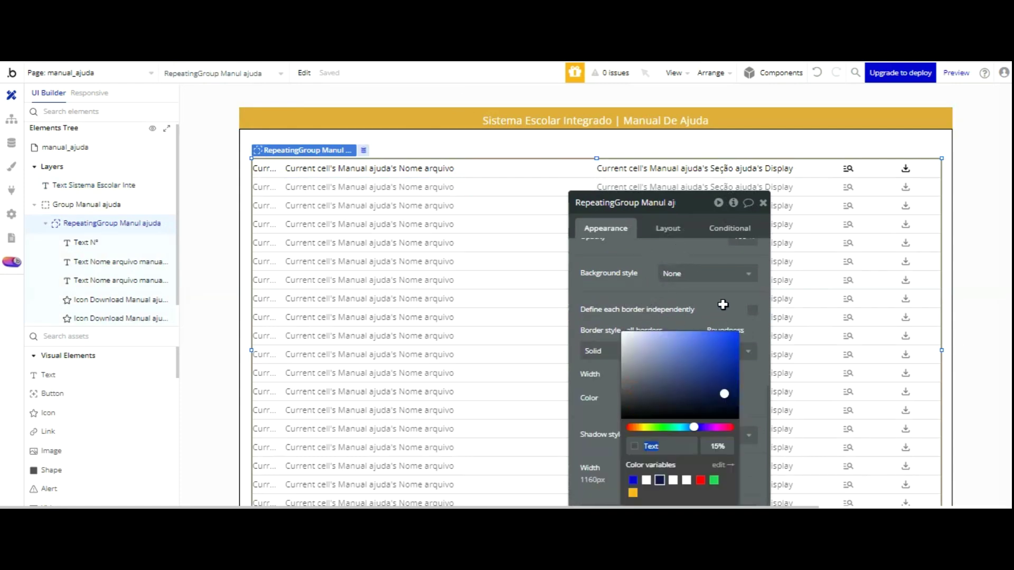
click(740, 422)
click(716, 447)
text(100)
click(619, 415)
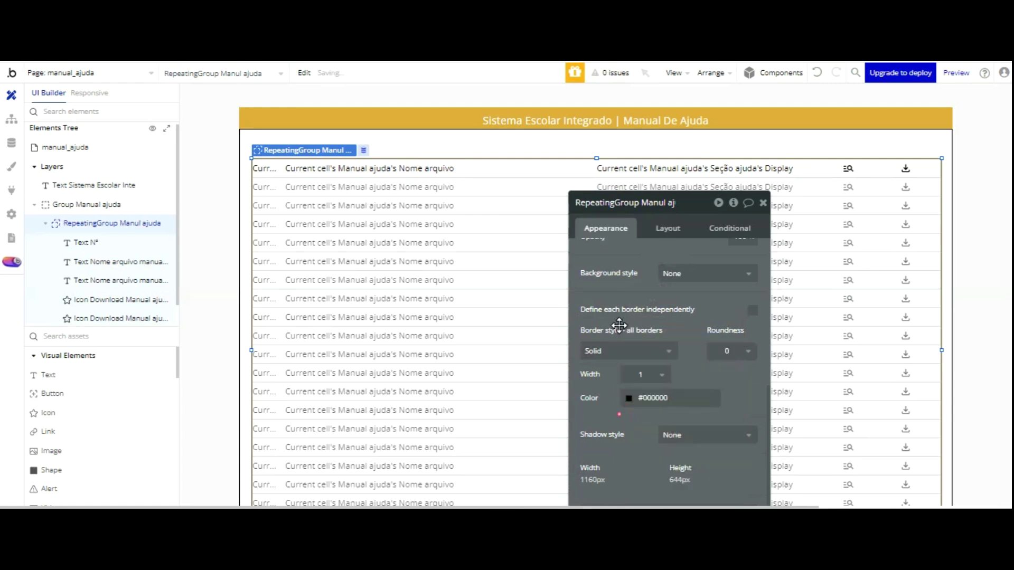
click(272, 140)
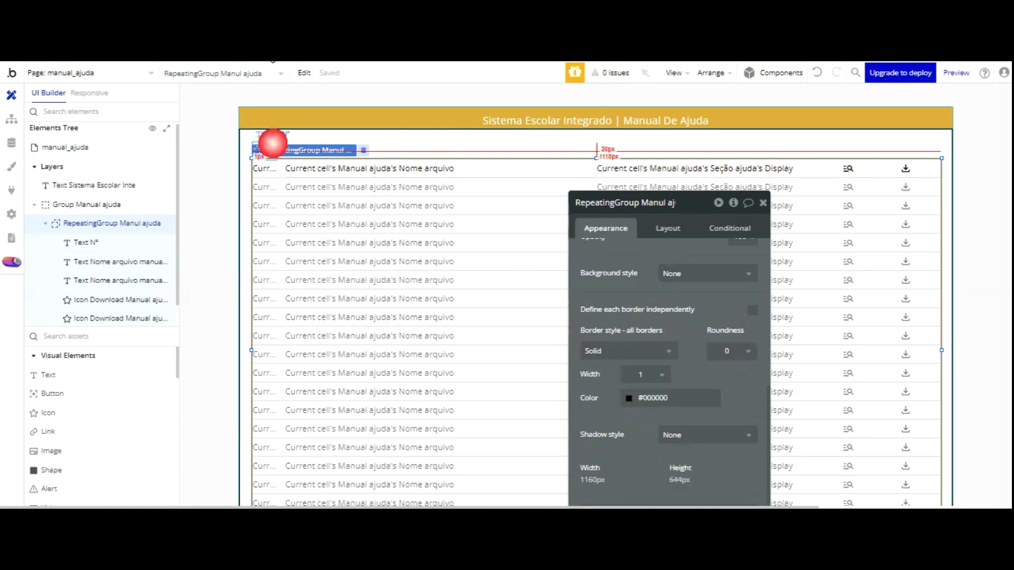
key(ctrl+v)
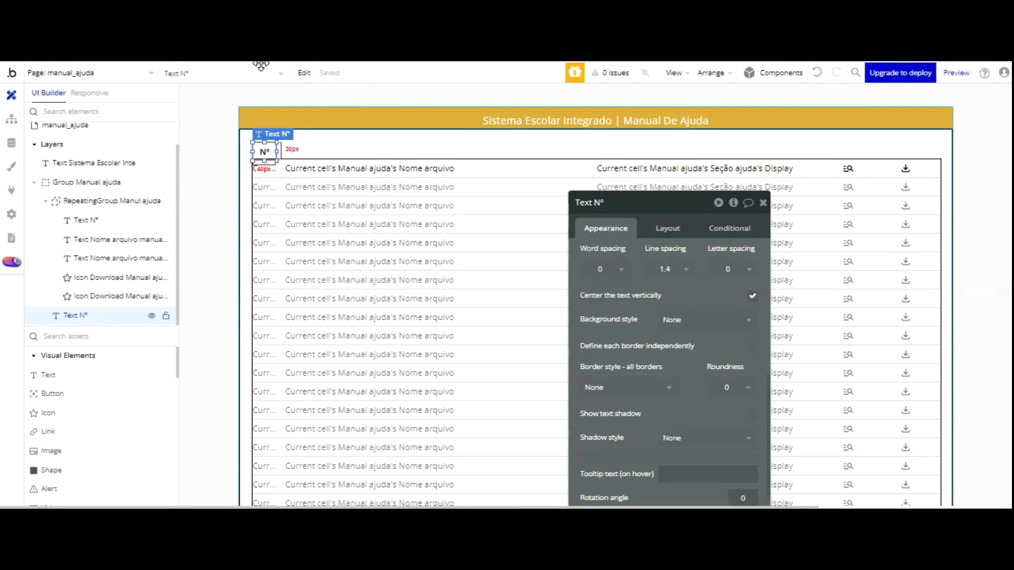
Paste another N° label beside the original and stretch it over the file-name column.
key(ctrl+v)
drag(261, 65, 305, 88)
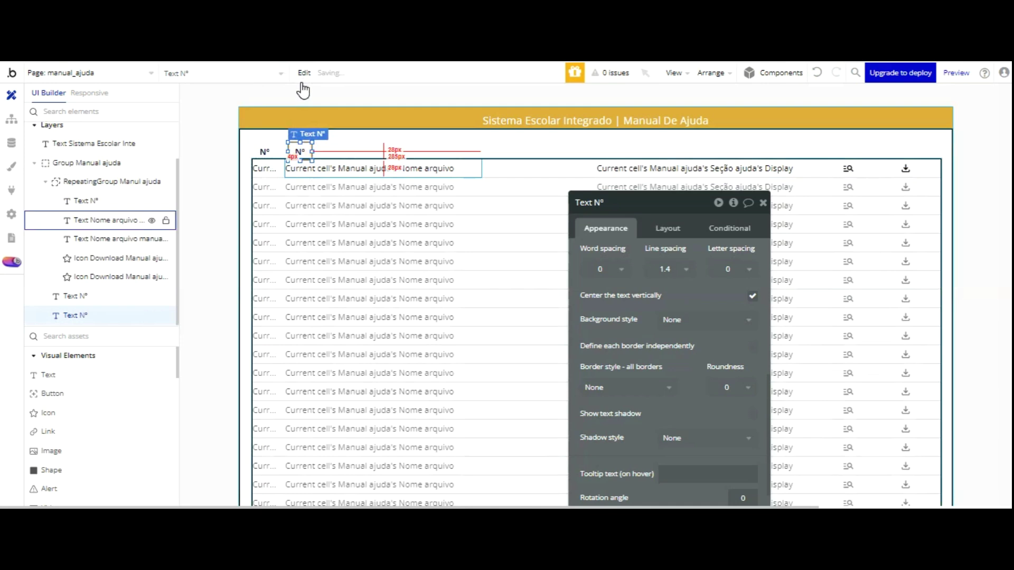
key(Left)
key(Left)
key(Left)
key(Left)
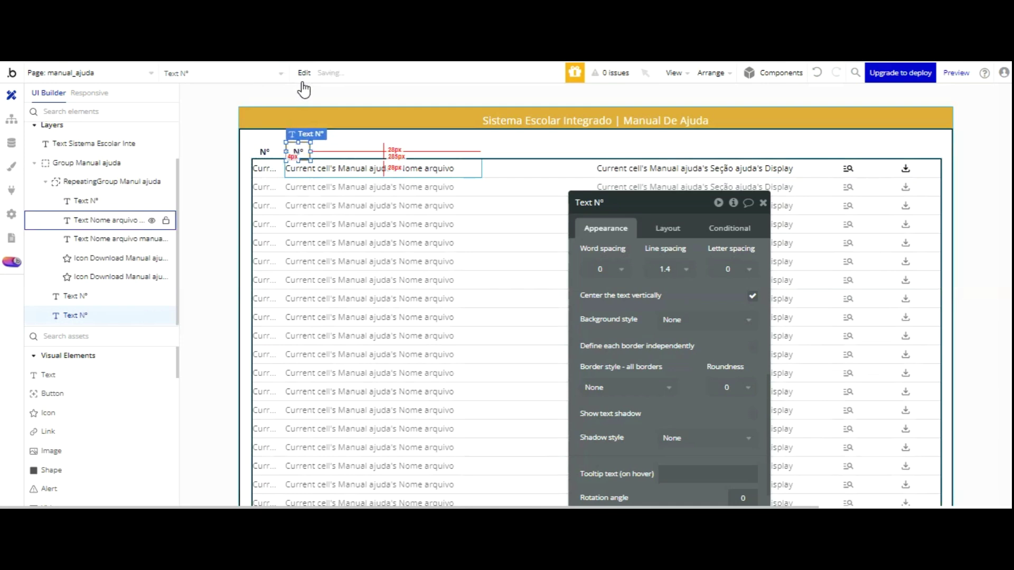
drag(311, 64, 459, 63)
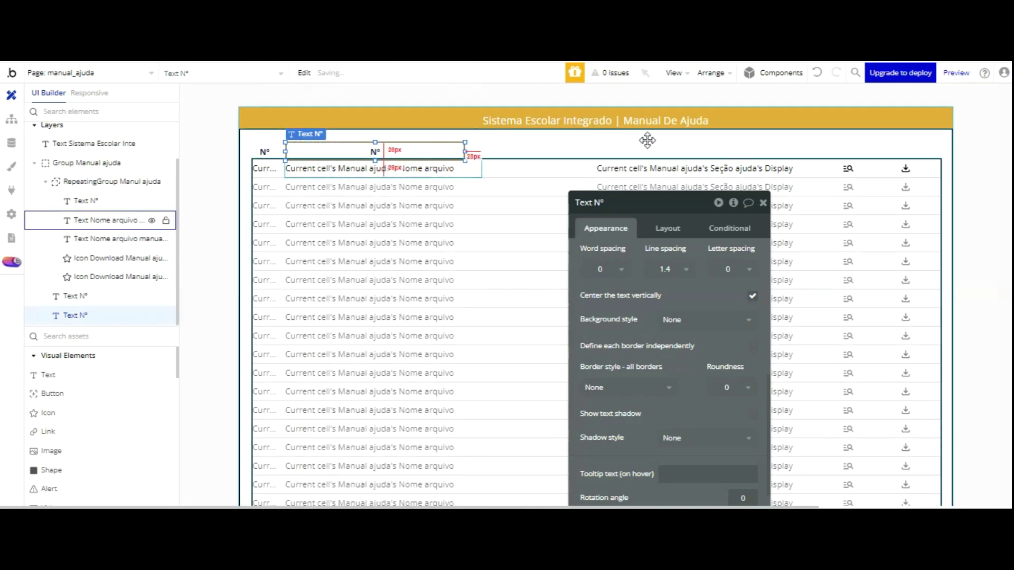
Set the new header label's width to 330, matching the Nome arquivo text below.
click(369, 168)
click(667, 228)
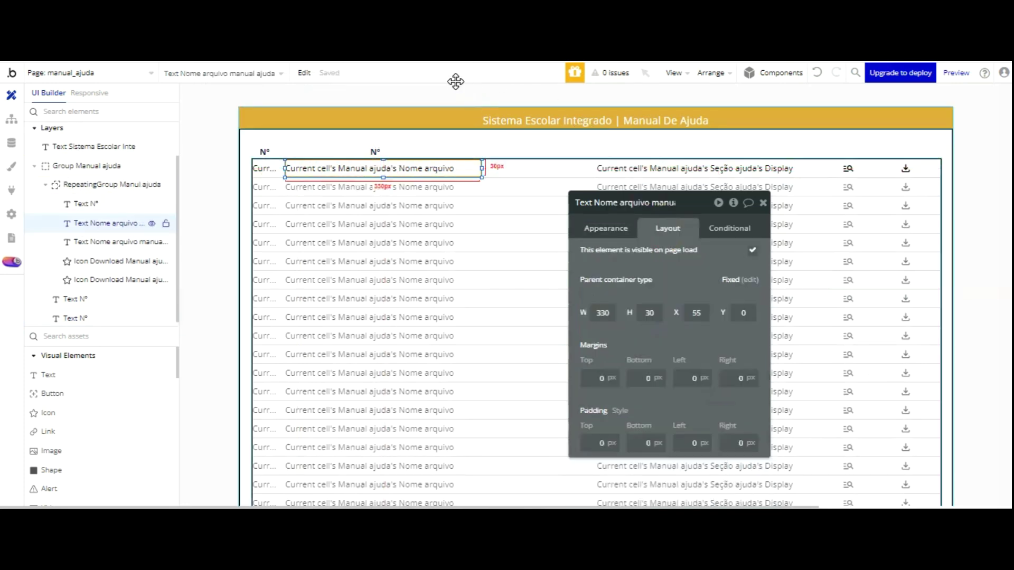
click(432, 151)
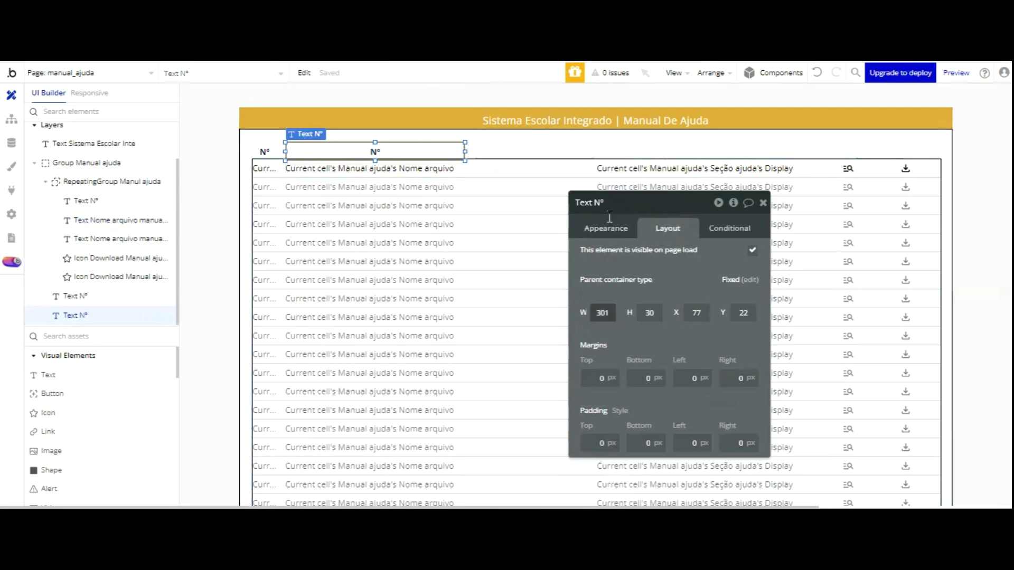
text(330)
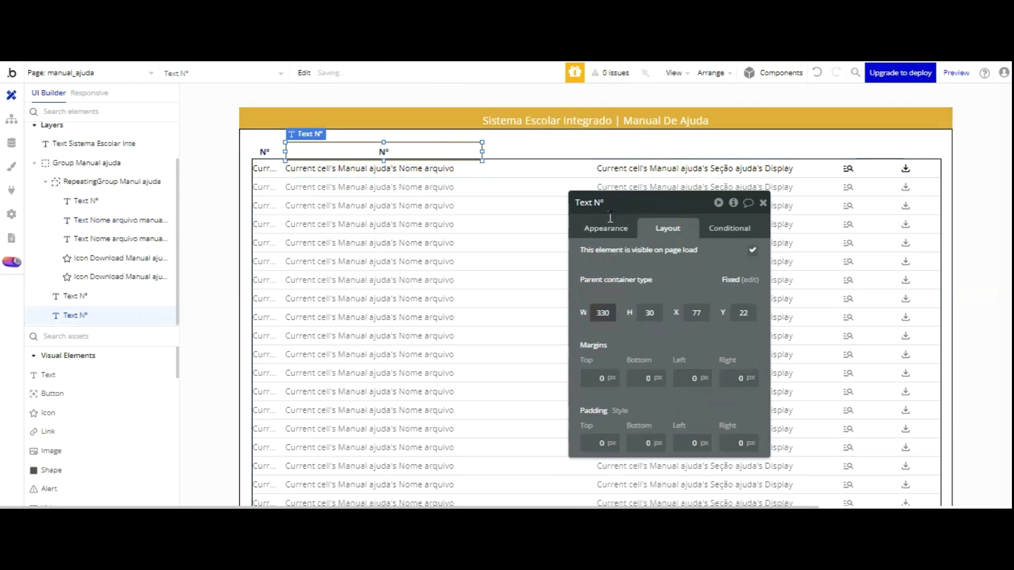
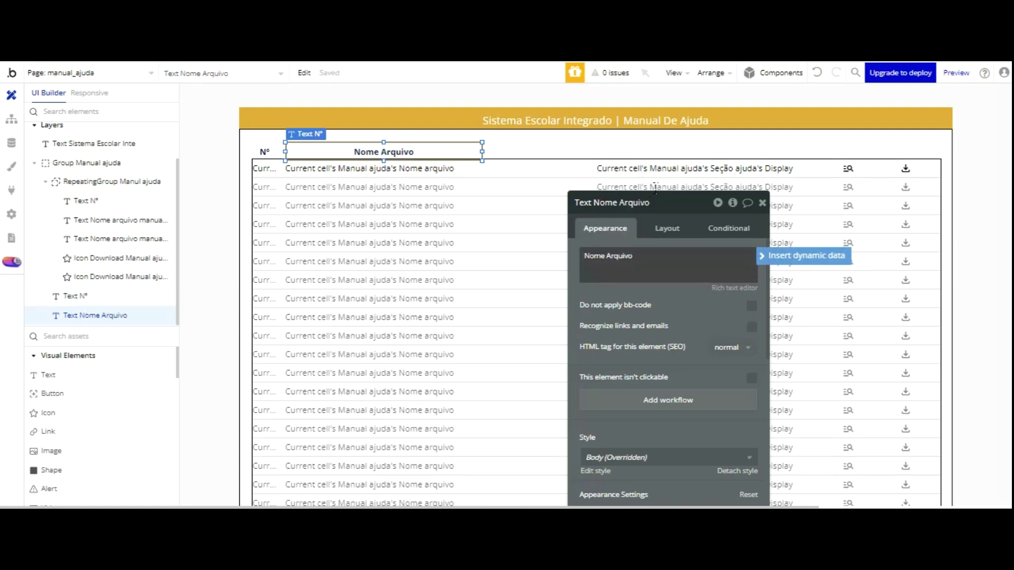
Left-align the Nome Arquivo header and paste a copy above the second column.
scroll(692, 264, down, 3)
click(648, 420)
drag(475, 137, 420, 72)
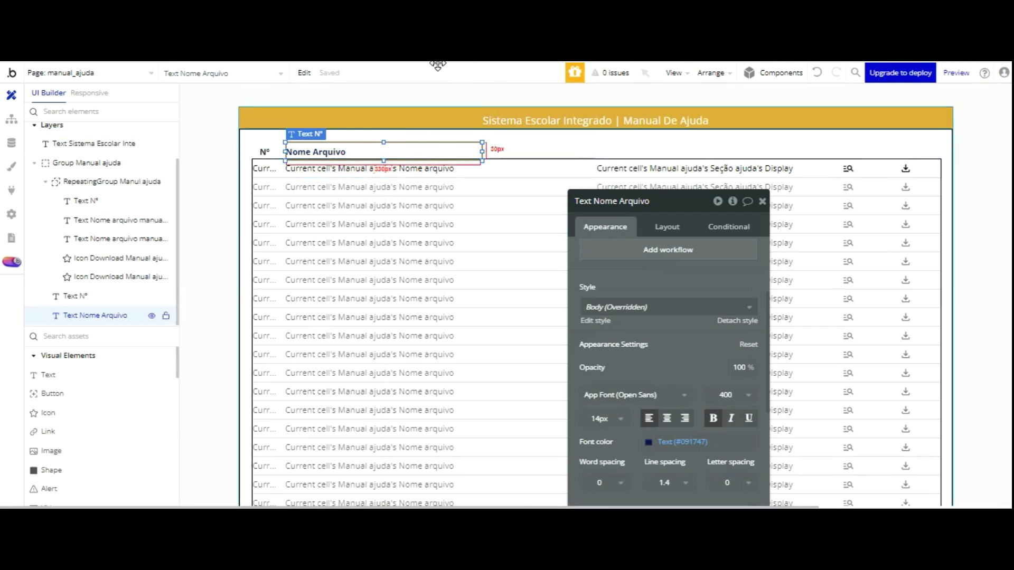
key(ctrl+v)
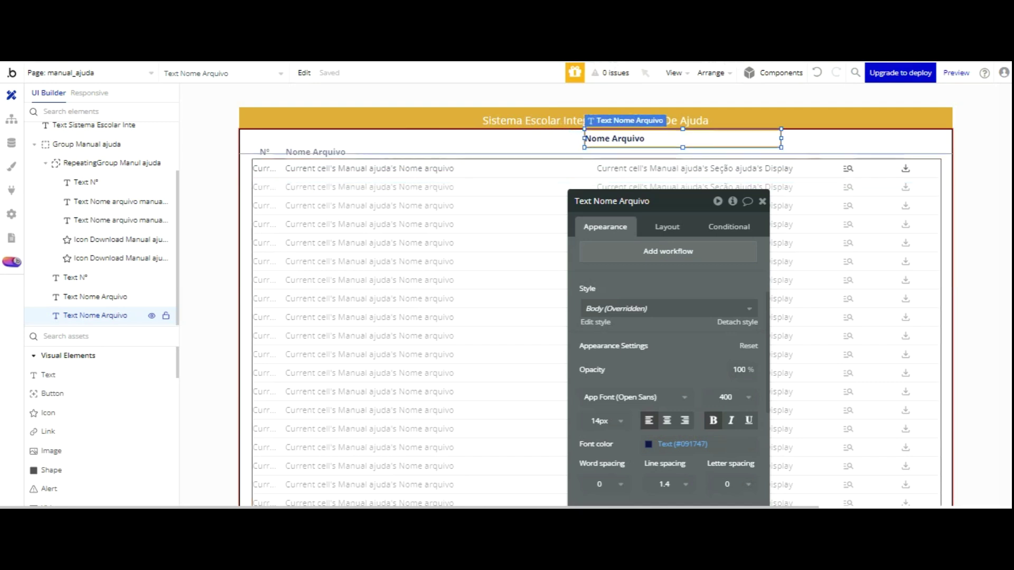
click(738, 142)
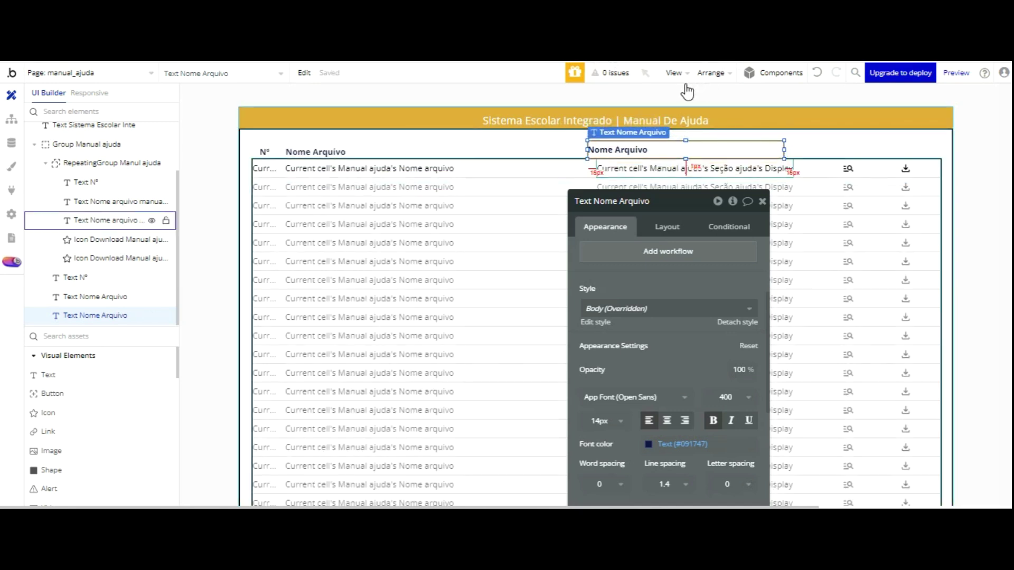
Nudge the N° header and both Nome Arquivo headers into line within the header row.
click(370, 153)
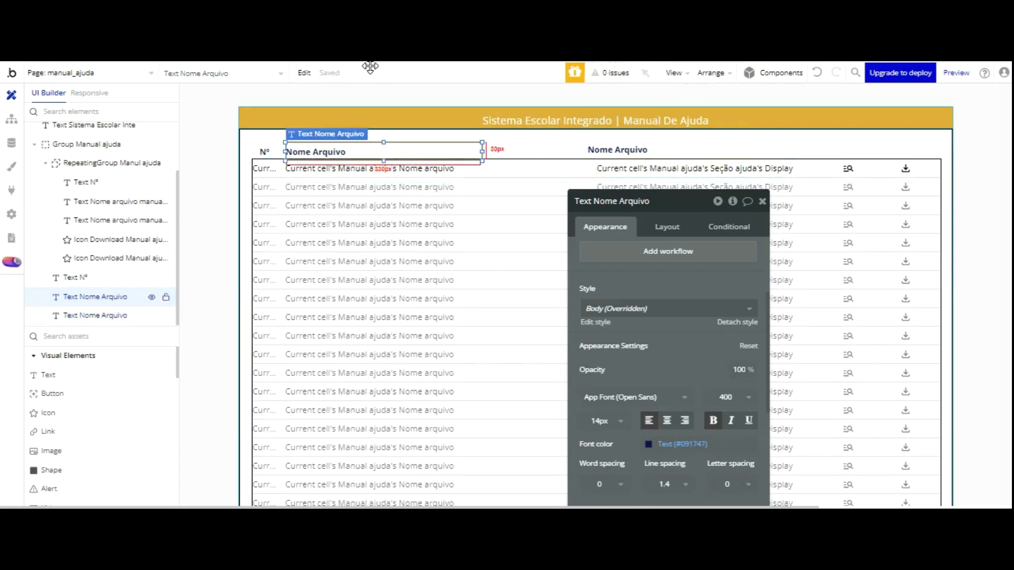
key(Up)
key(Up)
key(Up)
key(Up)
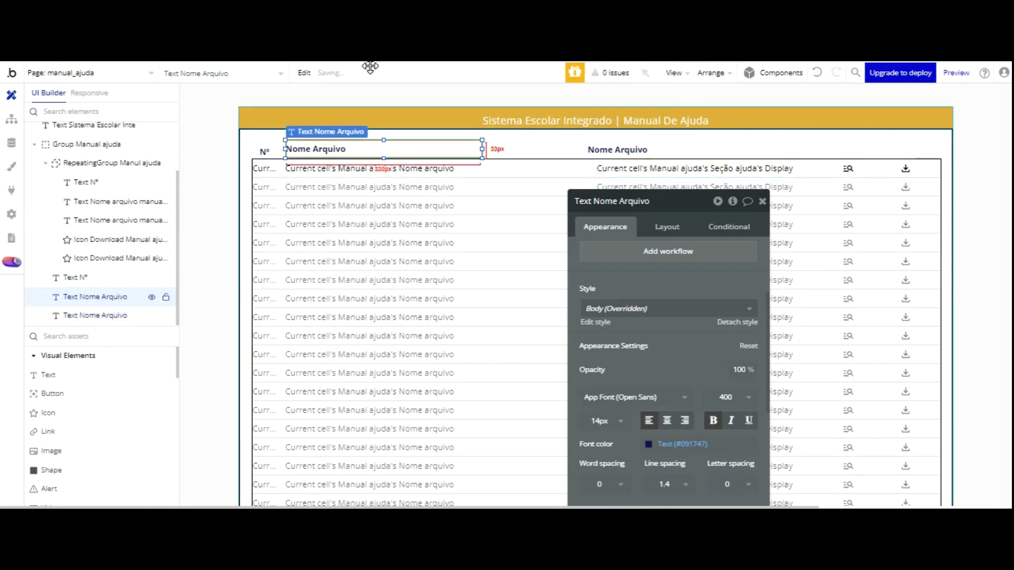
click(272, 152)
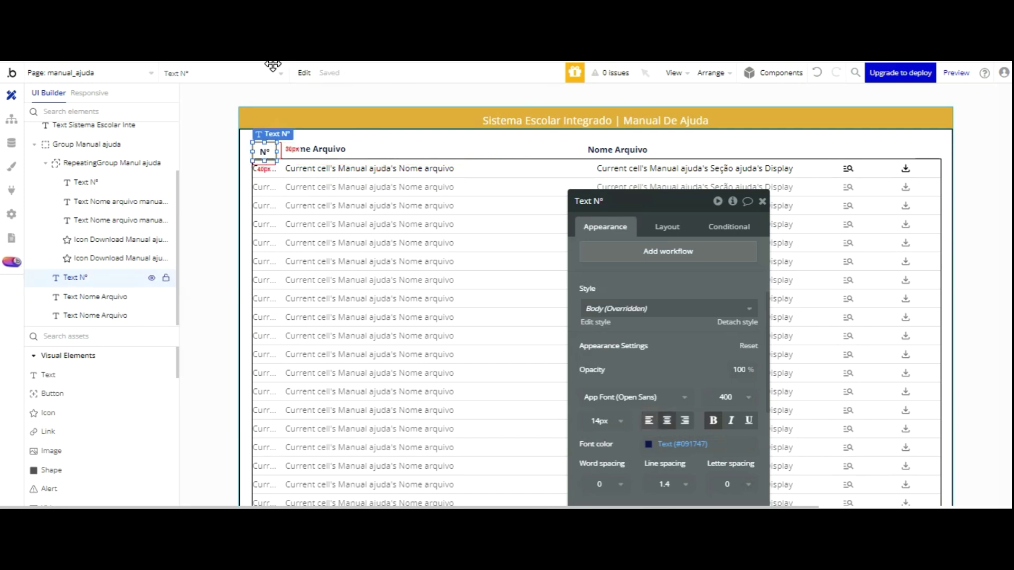
key(Up)
key(Up)
key(Up)
key(Up)
key(Up)
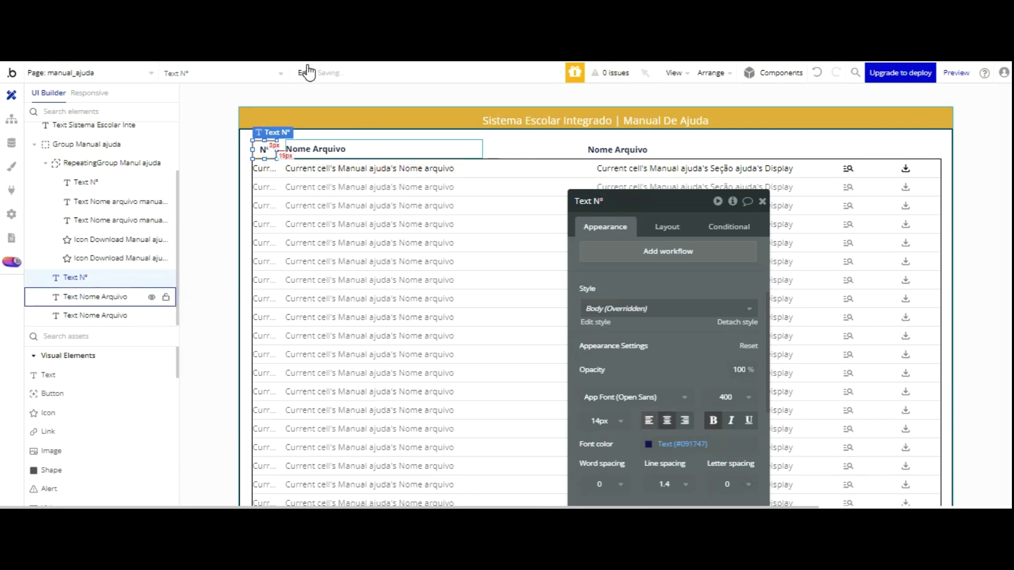
click(335, 150)
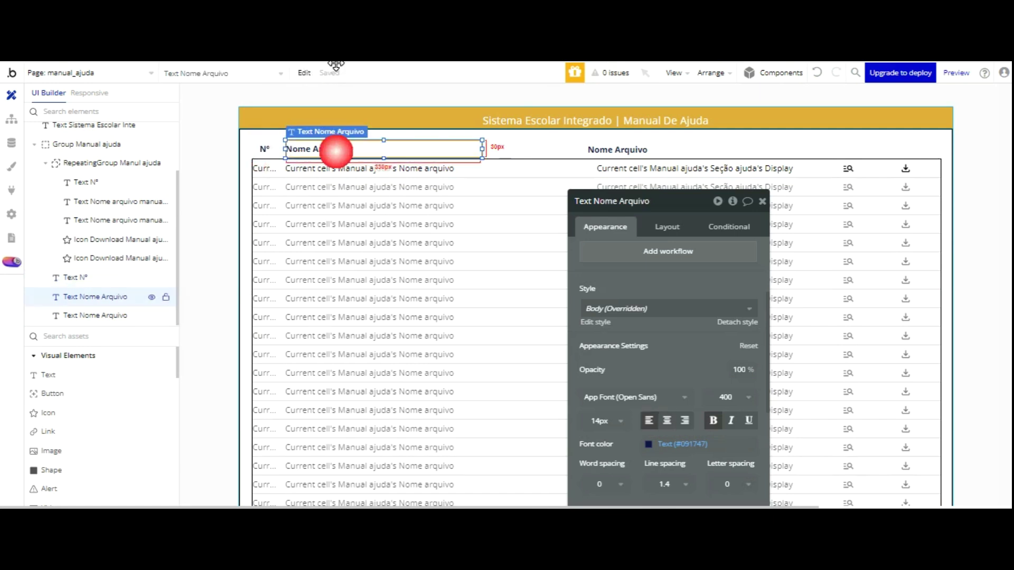
click(613, 150)
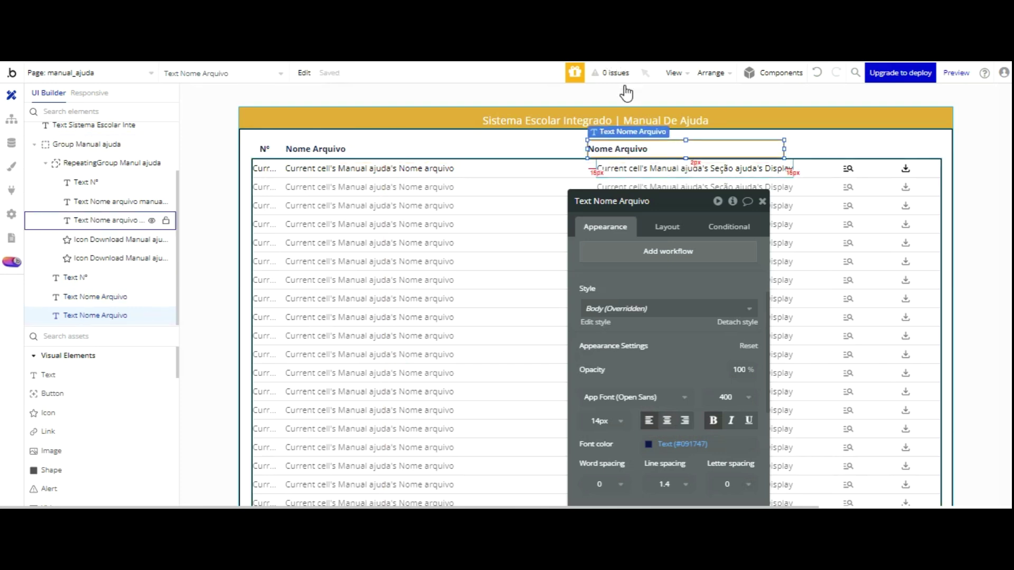
key(Right)
key(Right)
key(Right)
key(Right)
key(Right)
key(Right)
key(Right)
key(Right)
key(Right)
key(Right)
key(Right)
key(Right)
key(Right)
key(Right)
key(Right)
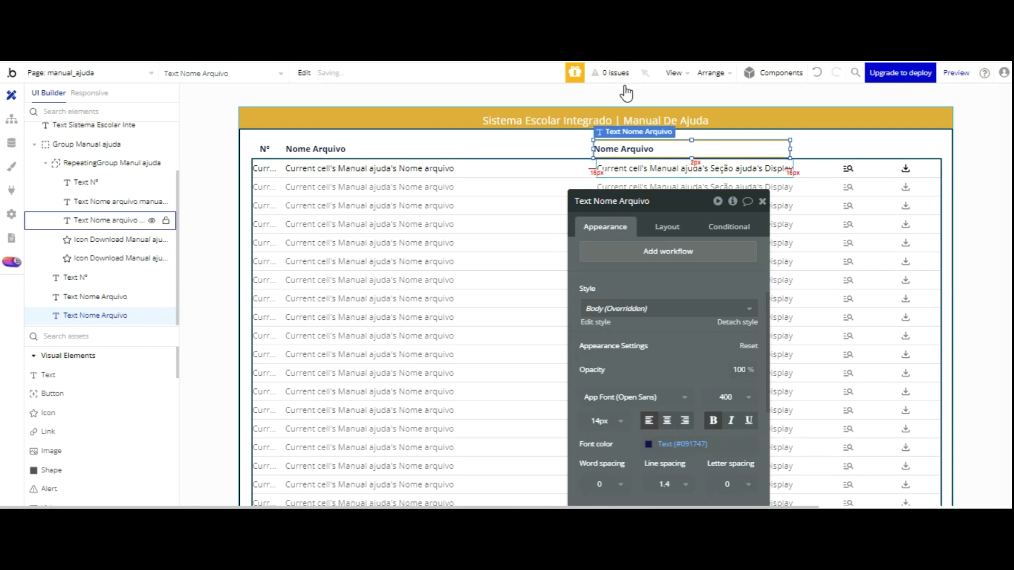
key(Right)
key(Right)
key(Right)
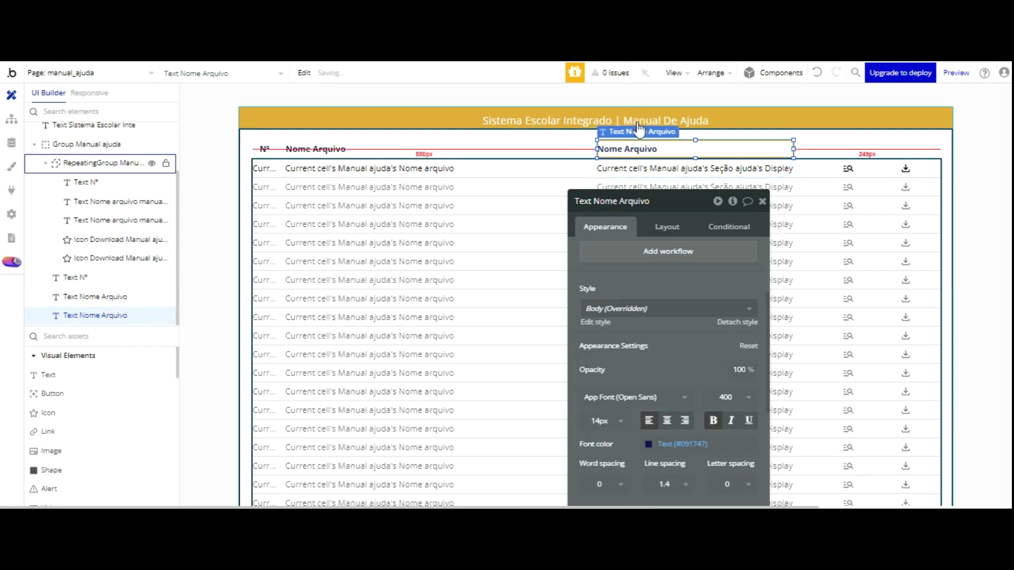
click(629, 158)
Change the copied header's text to 'Seção Ajuda'.
click(629, 249)
text(Seção Aj)
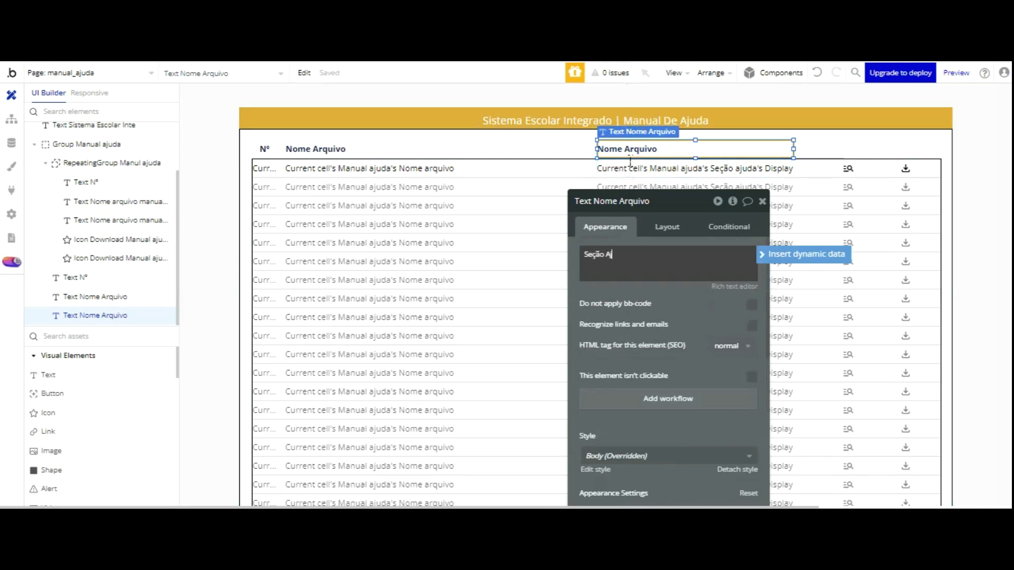
text(uda)
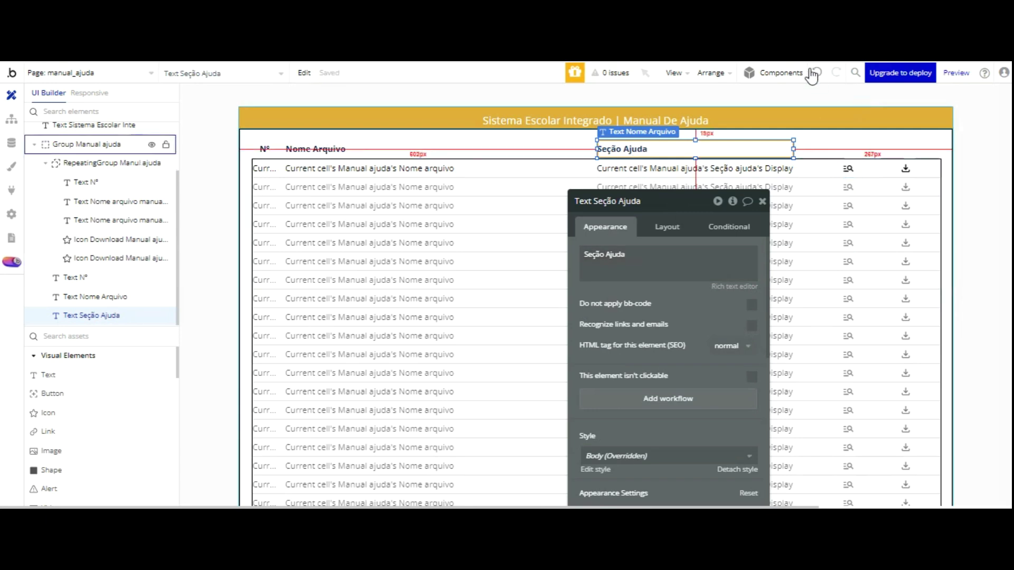
Duplicate the Seção Ajuda header, narrow it to 120px and place it above the view-icon column.
click(772, 148)
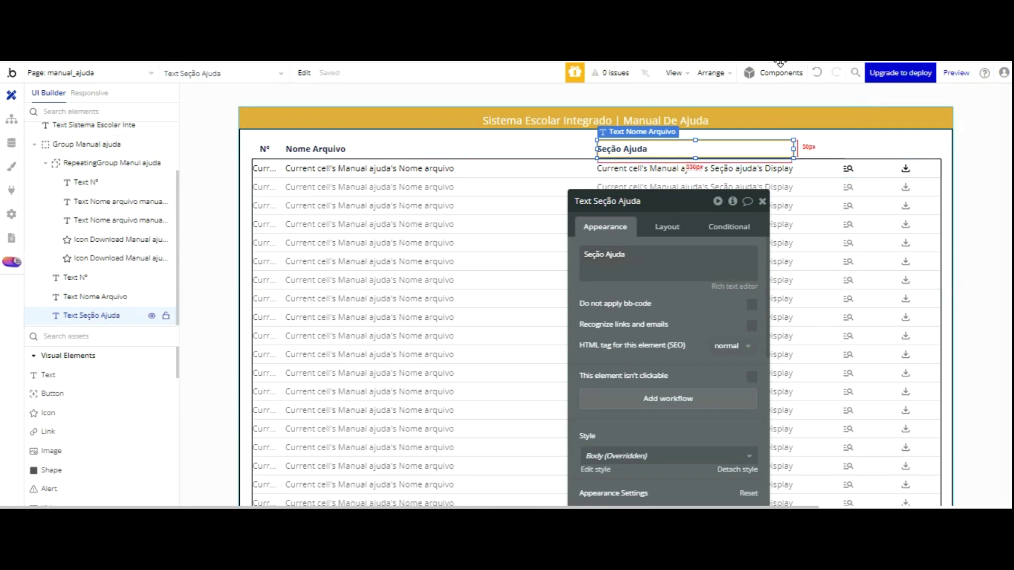
key(ctrl+c)
key(ctrl+v)
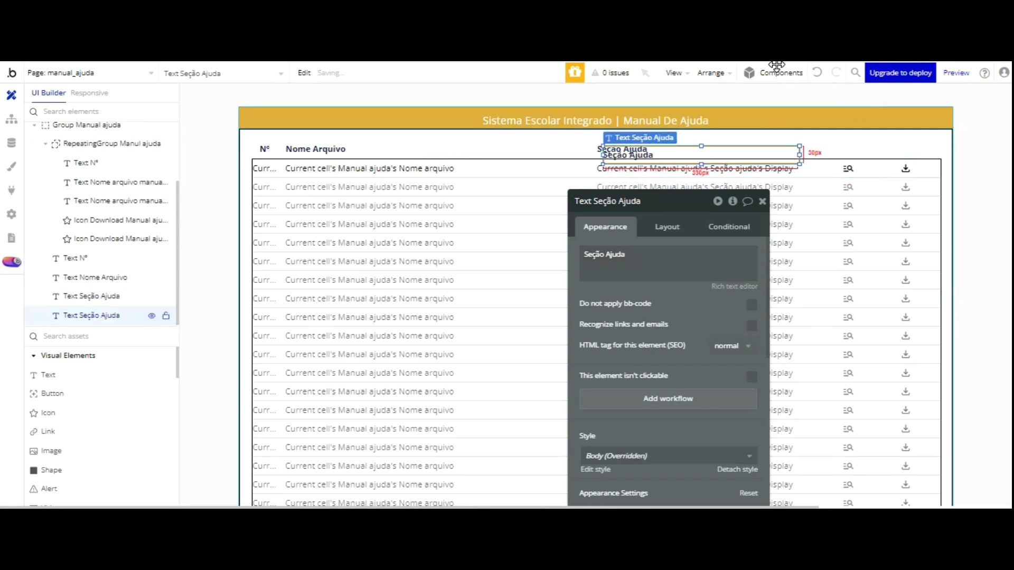
key(Right)
key(Right)
key(Right)
key(Right)
key(Up)
key(Down)
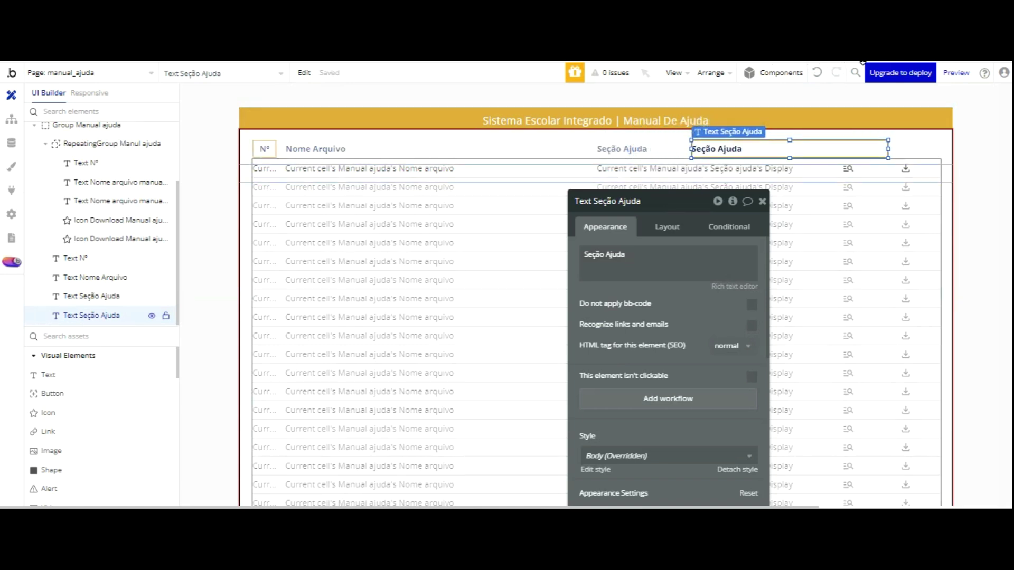
key(Down)
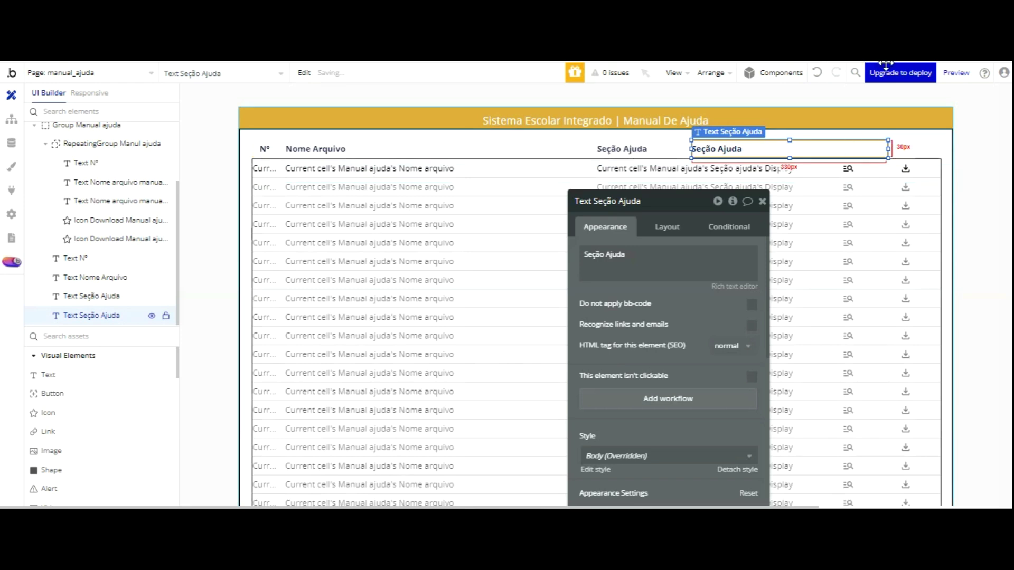
drag(888, 149, 764, 149)
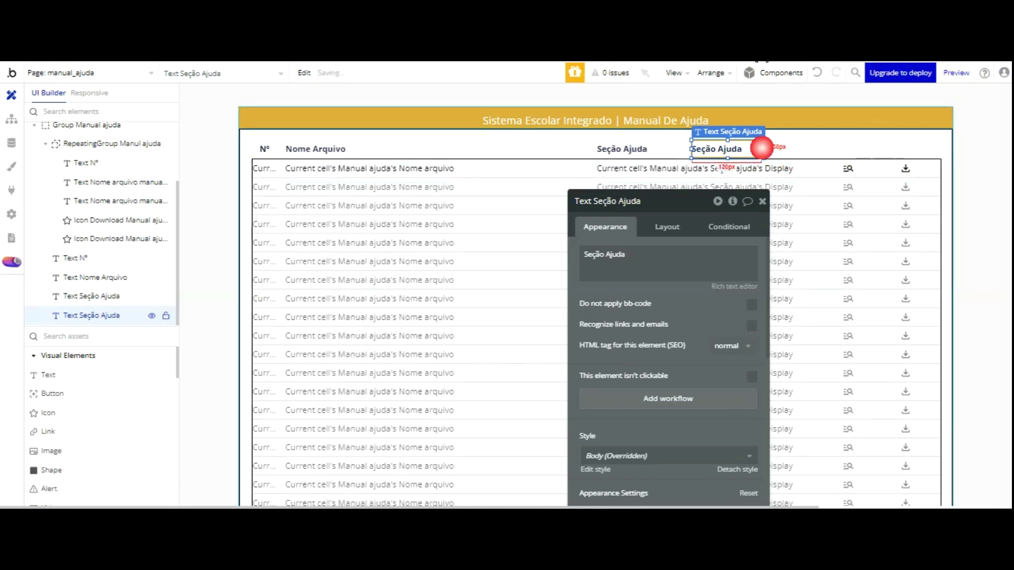
key(Right)
key(Right)
key(Right)
key(Right)
key(Right)
key(Right)
key(Right)
key(Right)
key(Right)
key(Right)
key(Right)
key(Right)
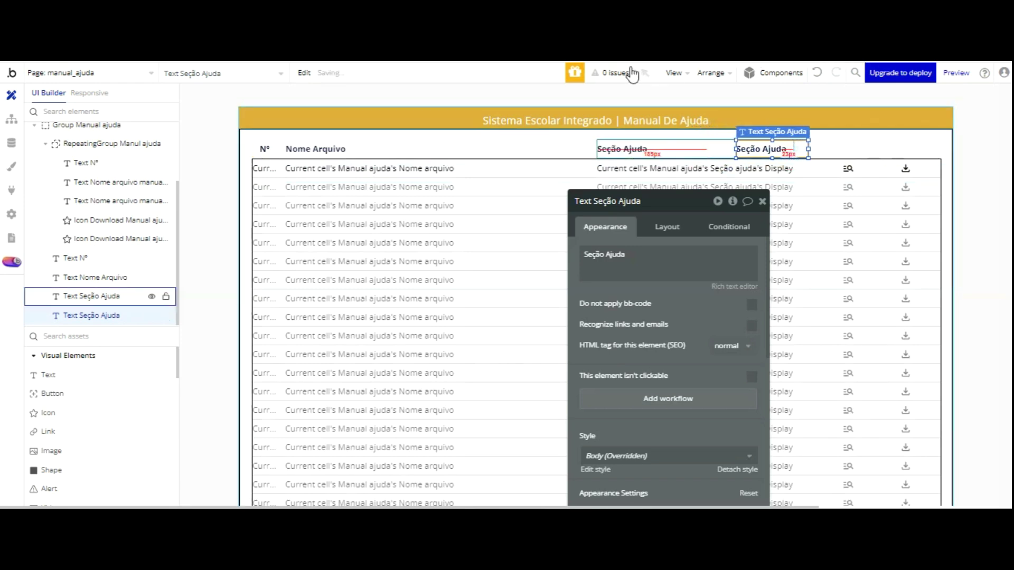
key(Right)
key(Right)
key(Right)
key(Right)
key(Right)
key(Right)
key(Right)
key(Right)
key(Right)
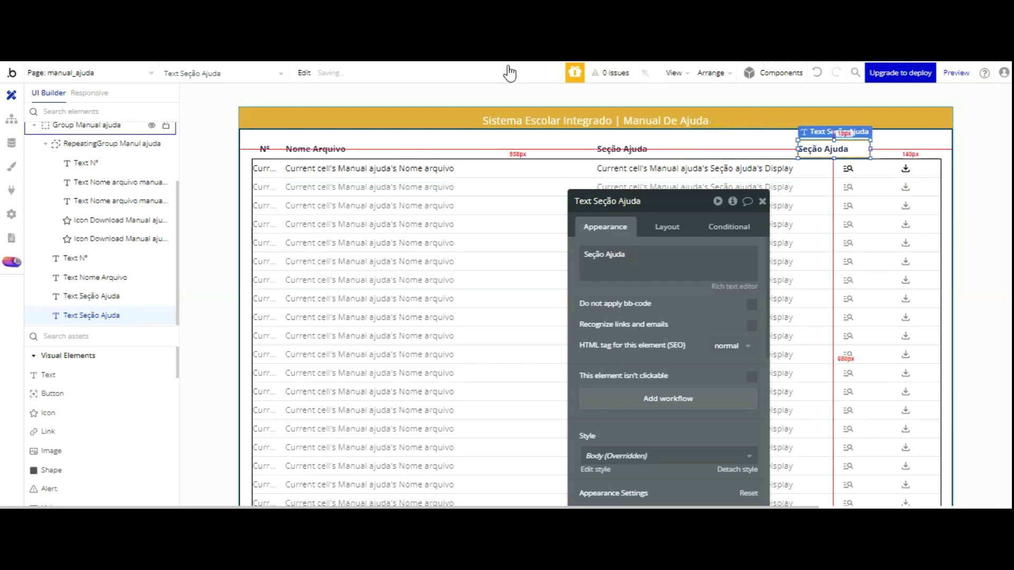
click(343, 150)
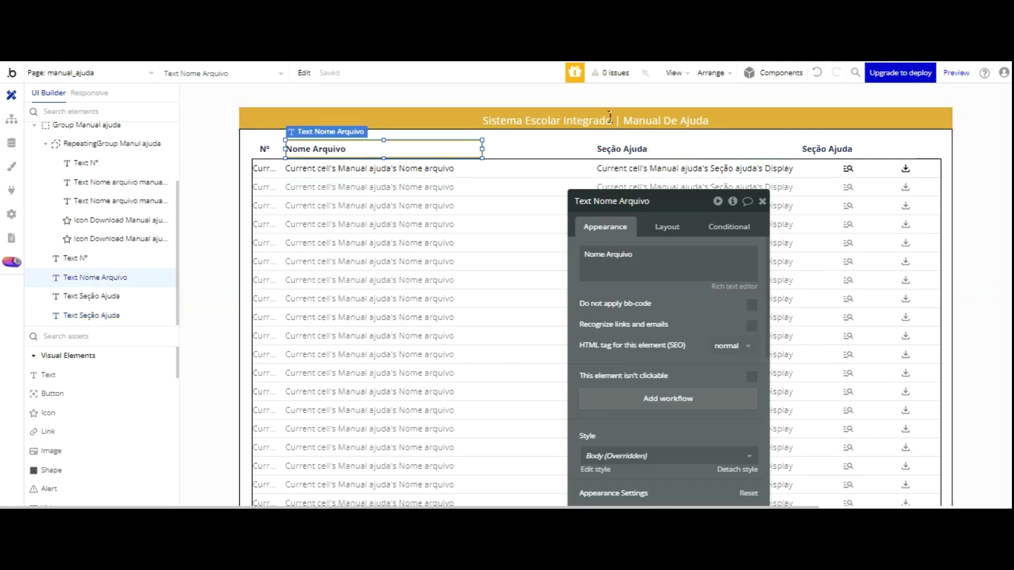
Rename the header elements to 'Nome Arquivo manual ajuda' and 'Seção Ajuda manual ajuda'.
text(a ju)
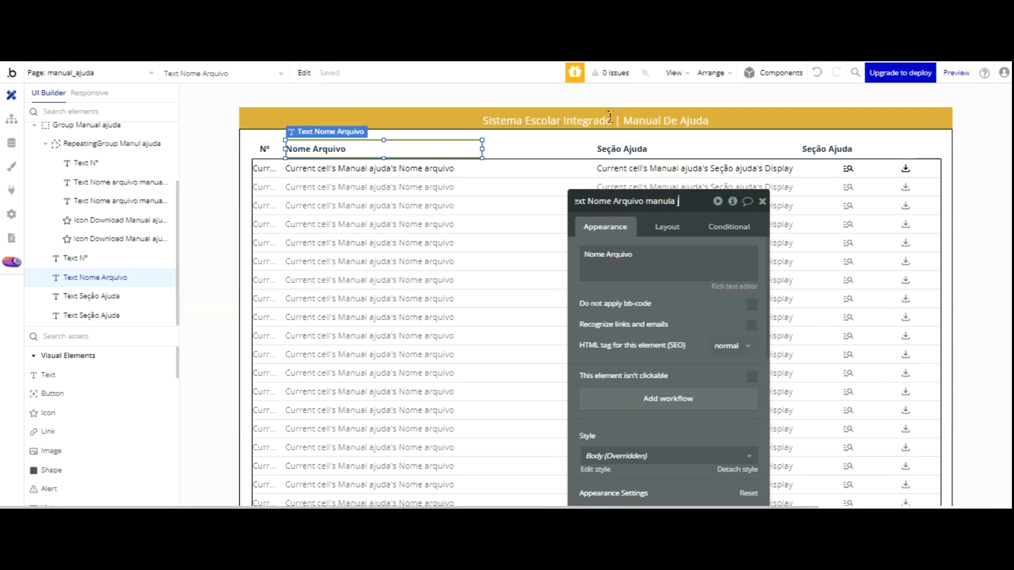
key(BackSpace)
key(BackSpace)
key(BackSpace)
key(BackSpace)
text(ajuda)
click(640, 144)
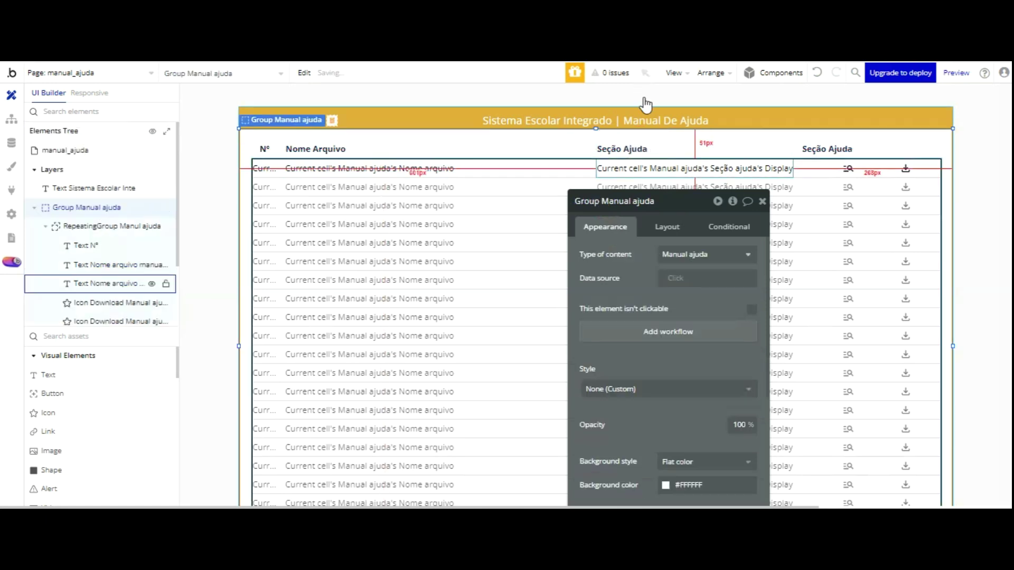
click(623, 149)
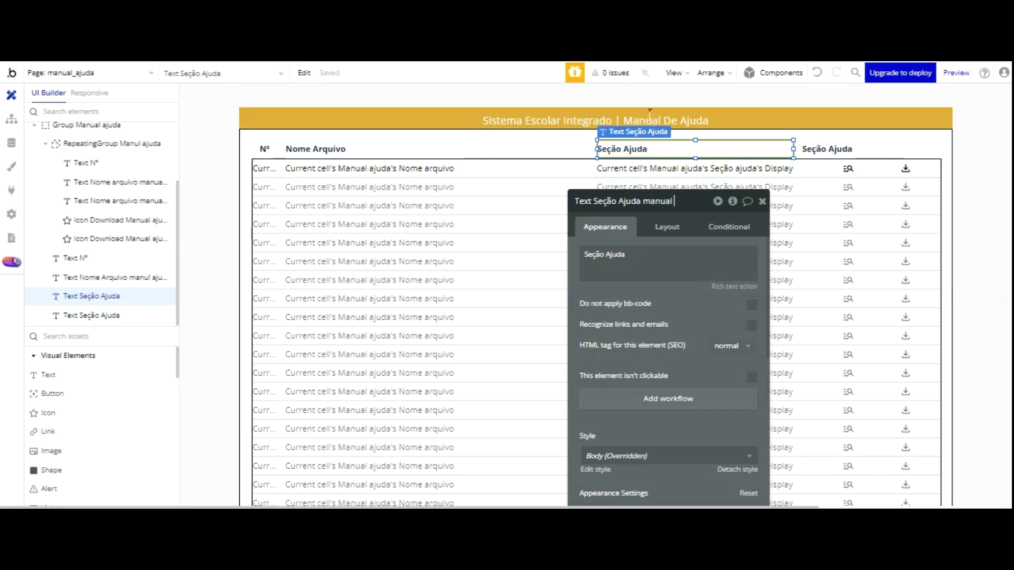
text(ajuda)
key(Home)
key(Delete)
key(Delete)
key(Delete)
key(Delete)
key(Delete)
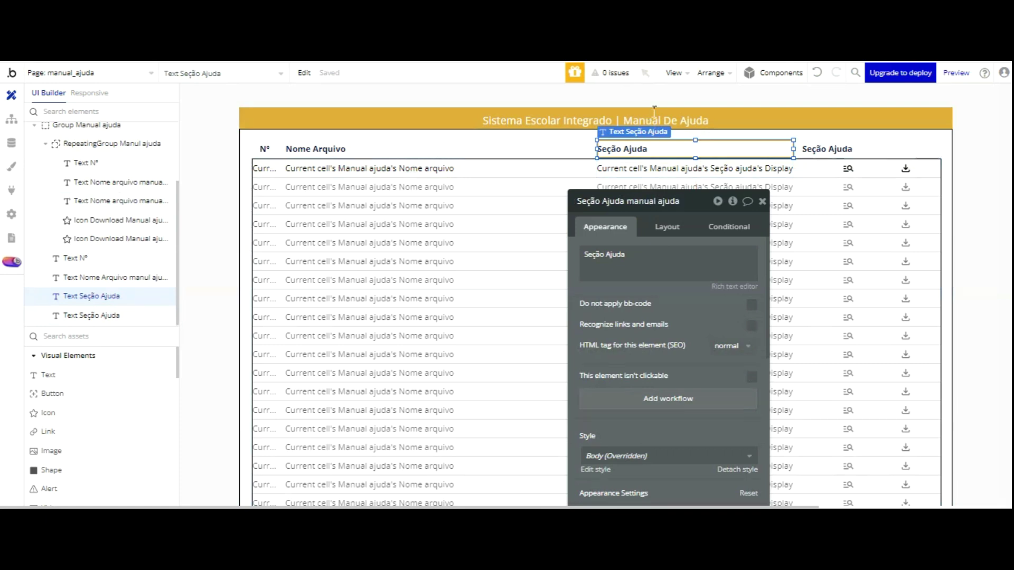
Relabel the duplicated header as 'Visualizar' and shift it right.
double_click(821, 153)
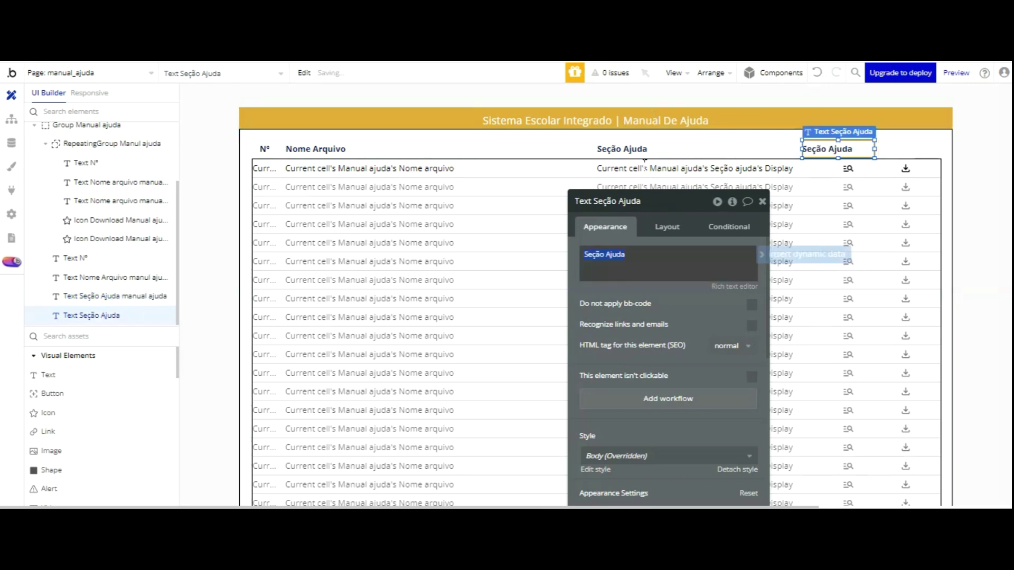
text(Visualizar)
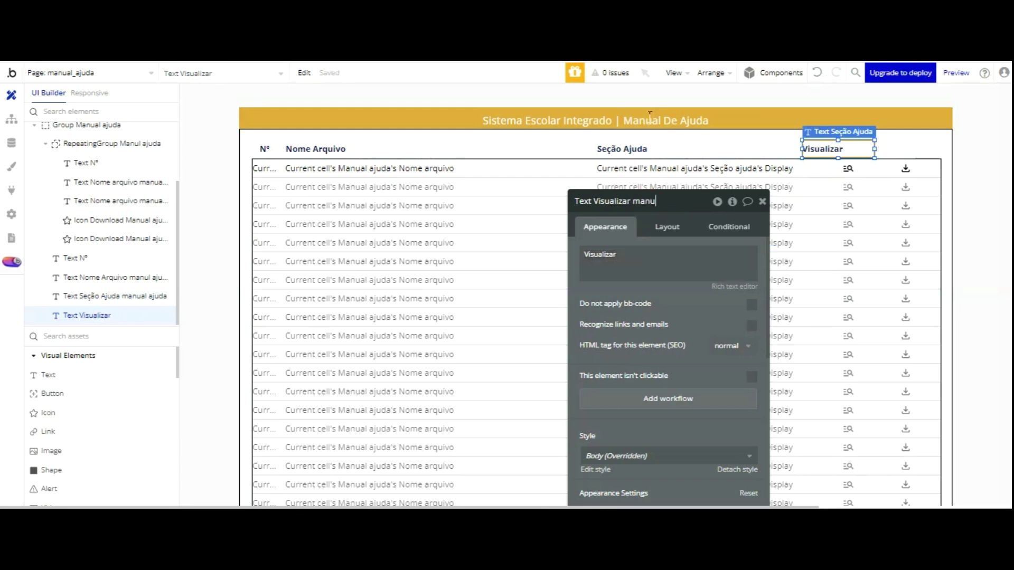
text(uda)
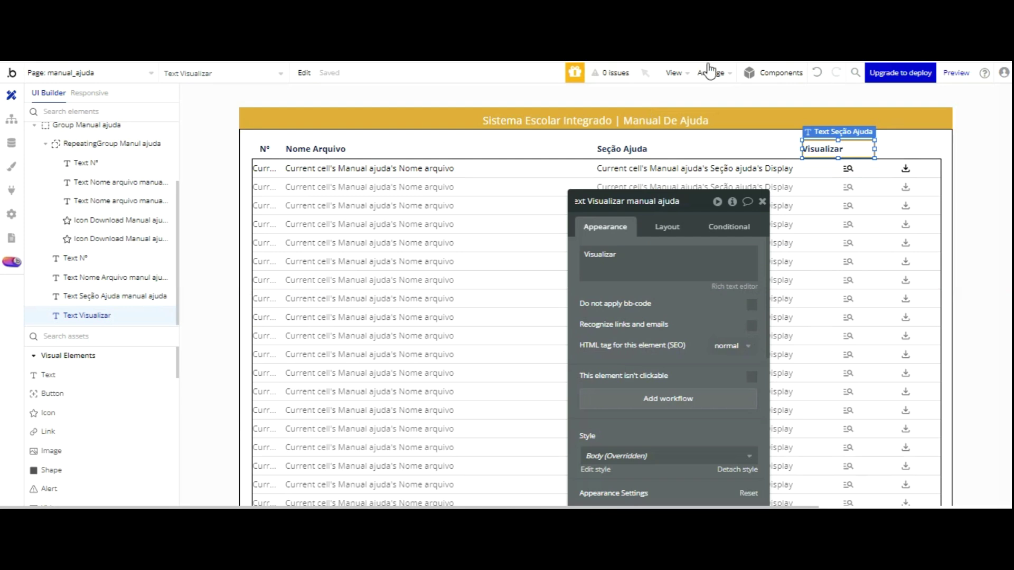
key(Return)
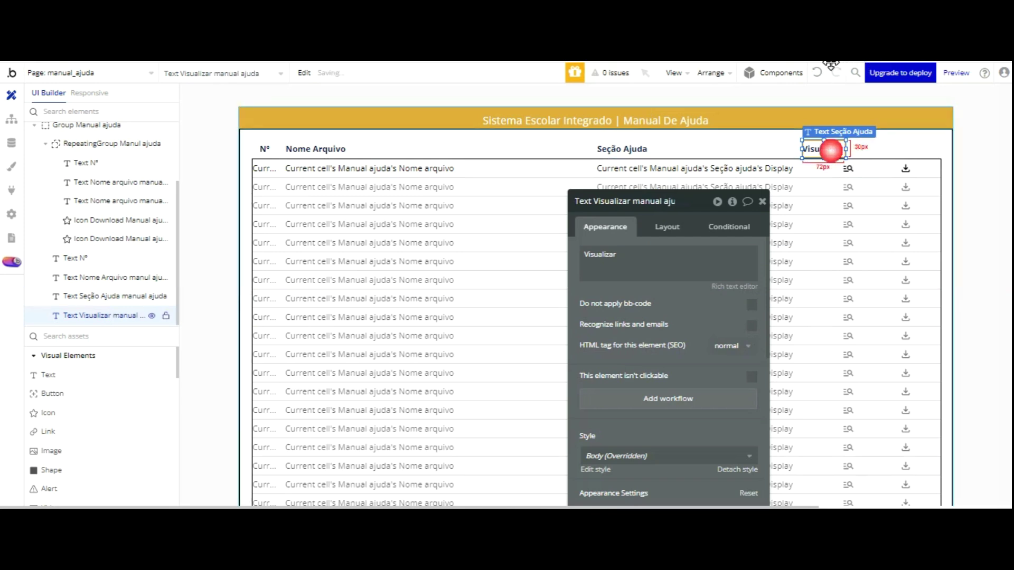
key(shift+Right)
key(shift+Right)
key(shift+Right)
key(shift+Right)
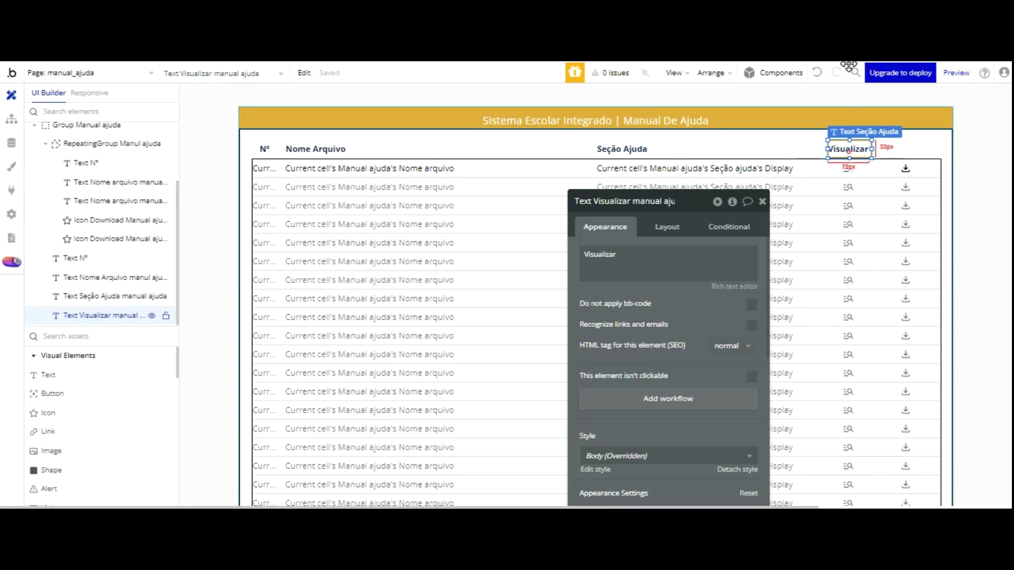
Add a 'Download' header copy above the download column, named 'Text Download manual ajuda'.
key(ctrl+v)
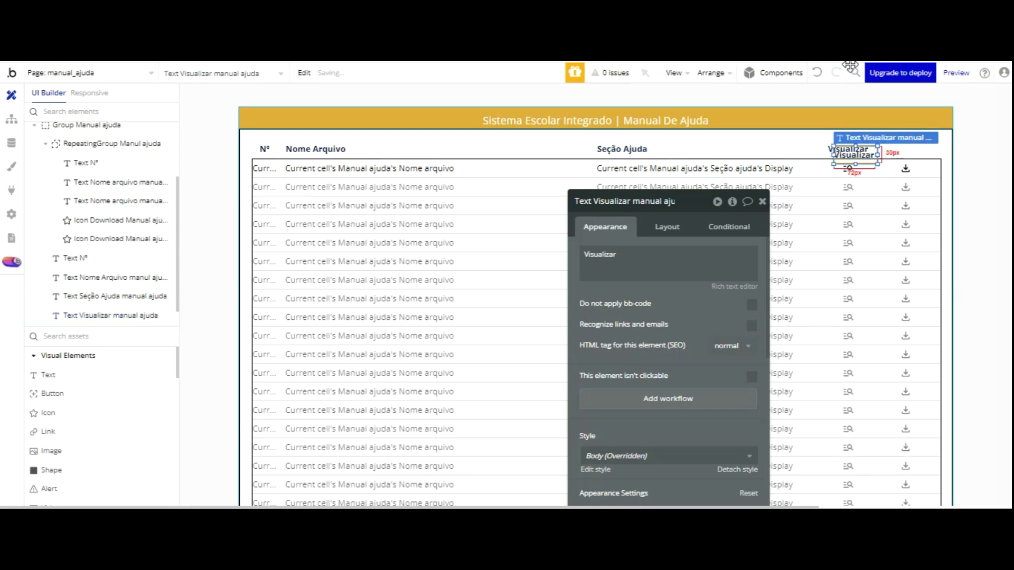
key(shift+Up)
key(Down)
key(shift+Right)
key(shift+Right)
key(shift+Right)
key(shift+Right)
key(shift+Right)
key(shift+Right)
key(shift+Right)
key(shift+Right)
key(shift+Right)
key(Right)
key(Right)
key(Right)
key(Right)
key(Right)
key(Tab)
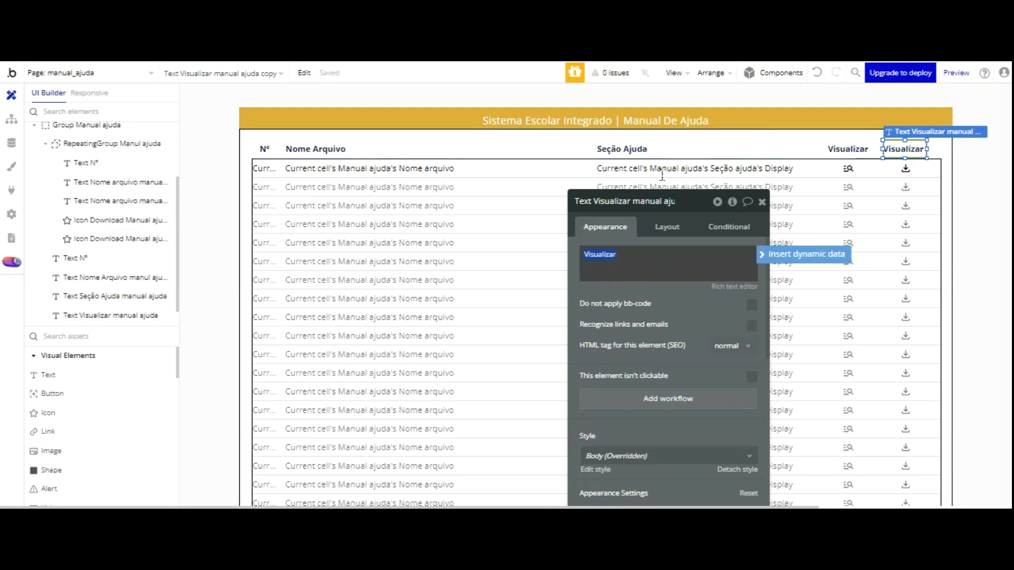
text(Dow)
click(643, 206)
key(BackSpace)
key(BackSpace)
key(BackSpace)
key(BackSpace)
key(BackSpace)
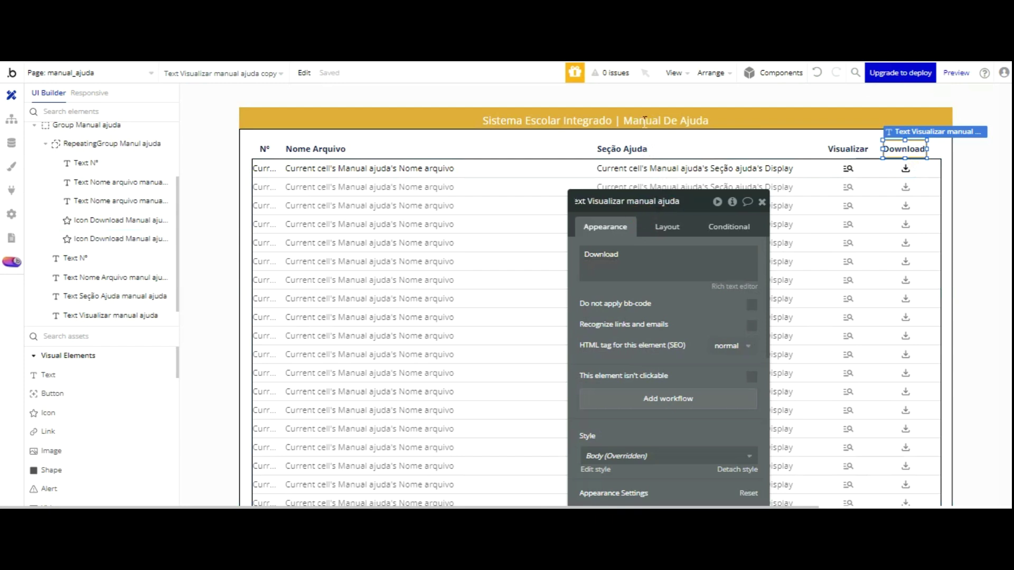
key(BackSpace)
key(BackSpace)
key(BackSpace)
key(BackSpace)
key(BackSpace)
key(BackSpace)
key(BackSpace)
key(BackSpace)
key(BackSpace)
key(BackSpace)
text(Downl)
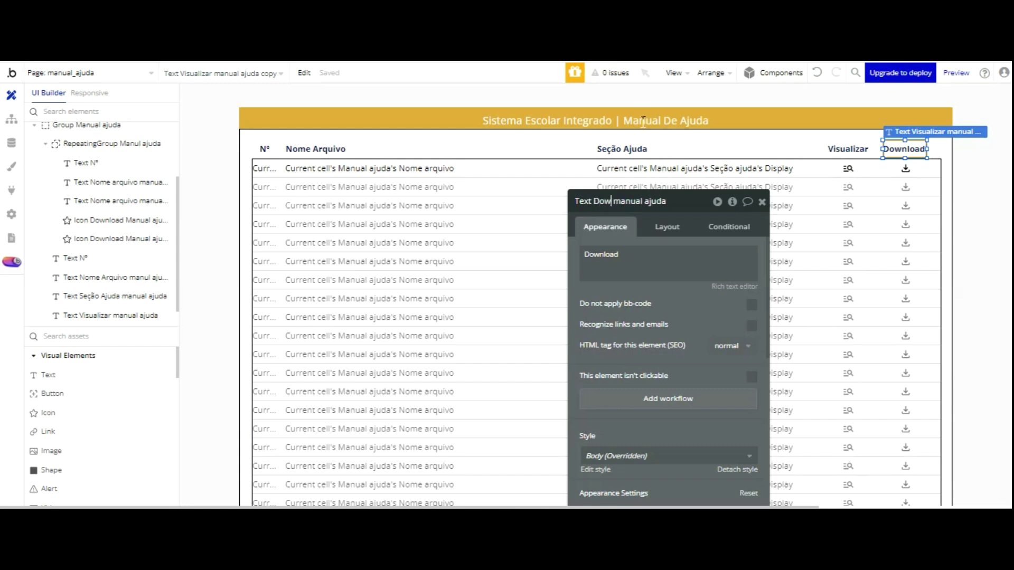
text(oad)
key(Return)
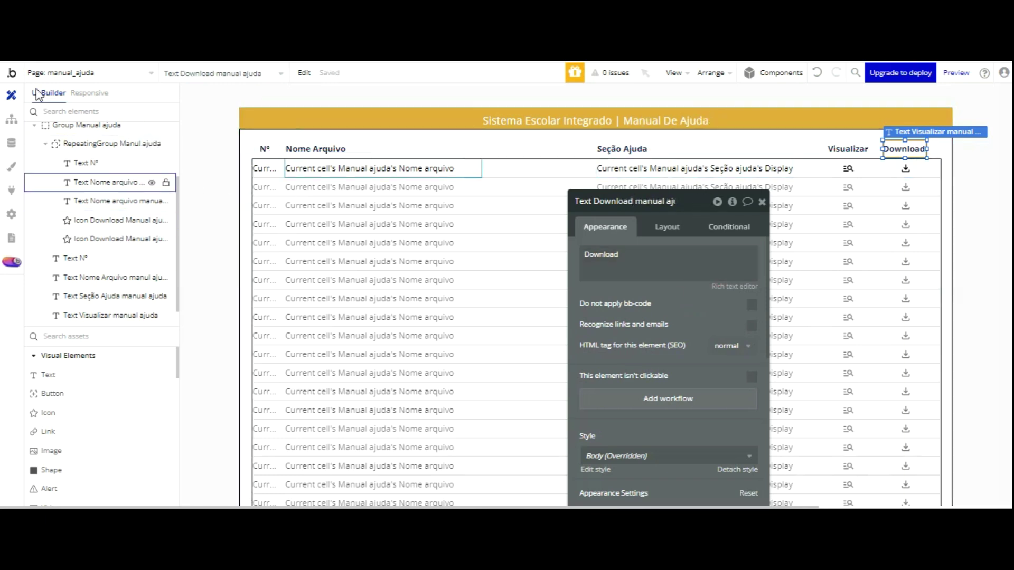
click(11, 143)
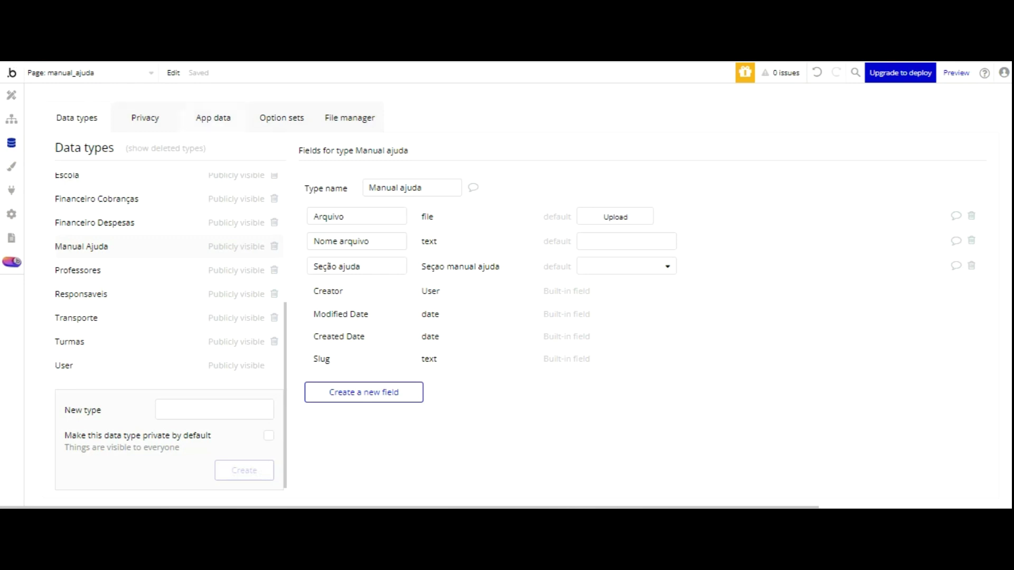
Browse the App data down to the All Manual ajudas table for a new entry.
click(200, 115)
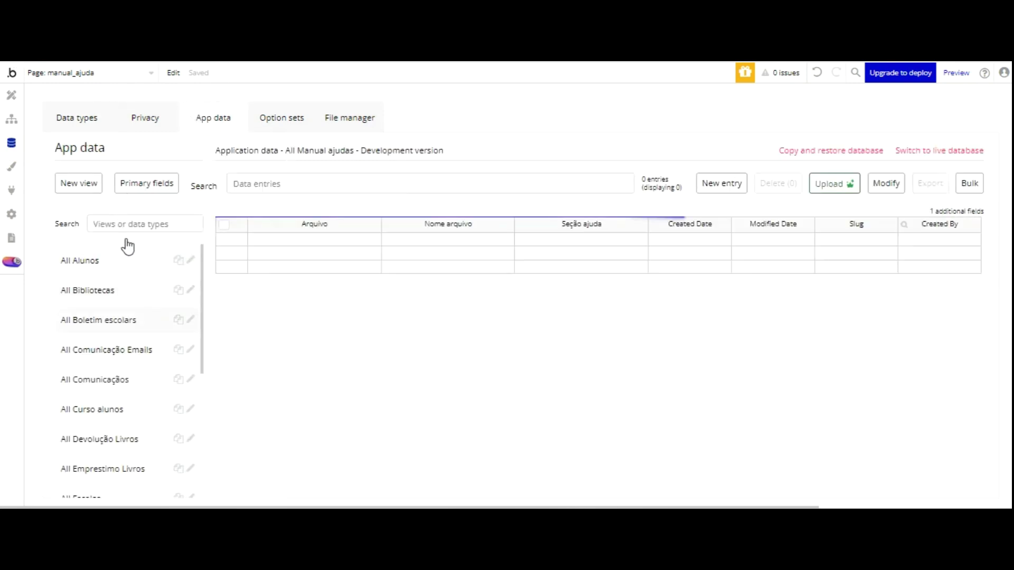
scroll(127, 255, down, 2)
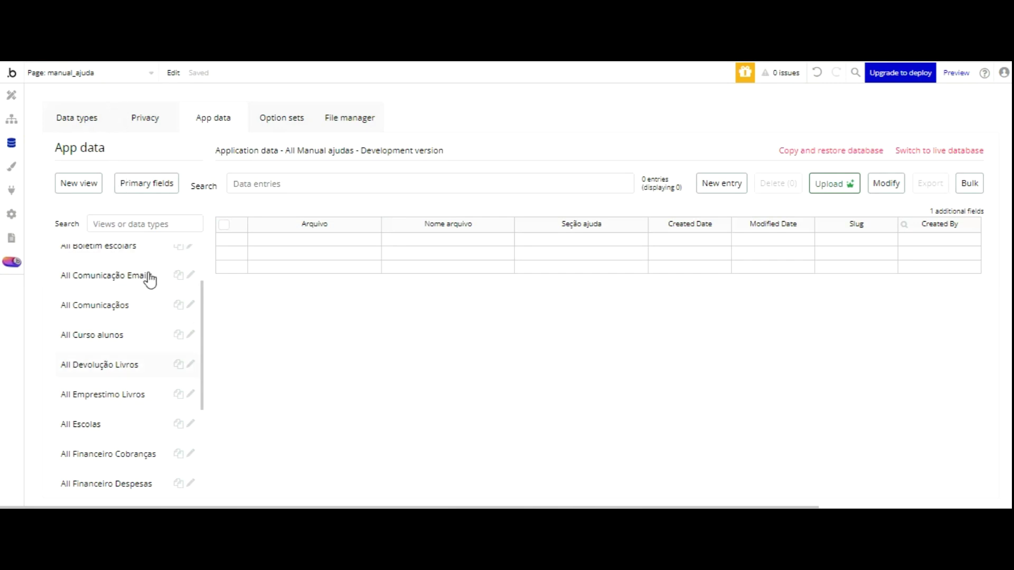
scroll(153, 335, down, 3)
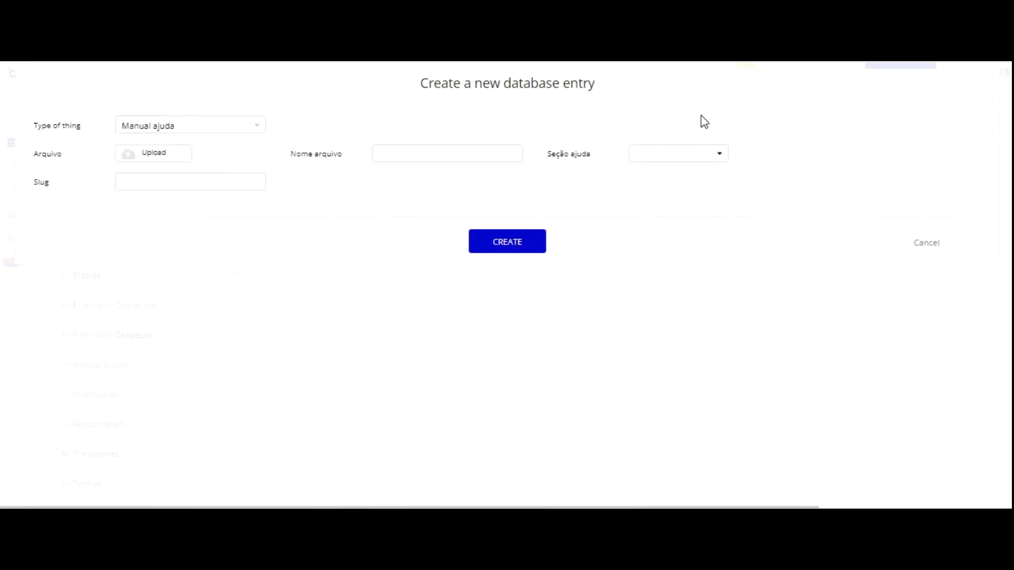
Create a Manual ajuda 'Sistema de Login e Cadastro' with its PDF under Login, then preview it.
click(155, 147)
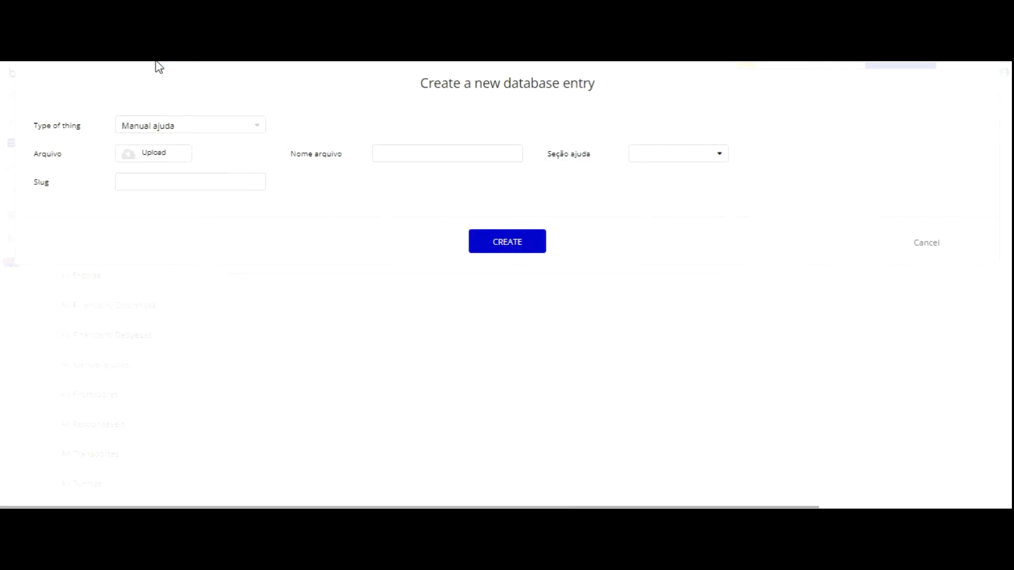
click(681, 145)
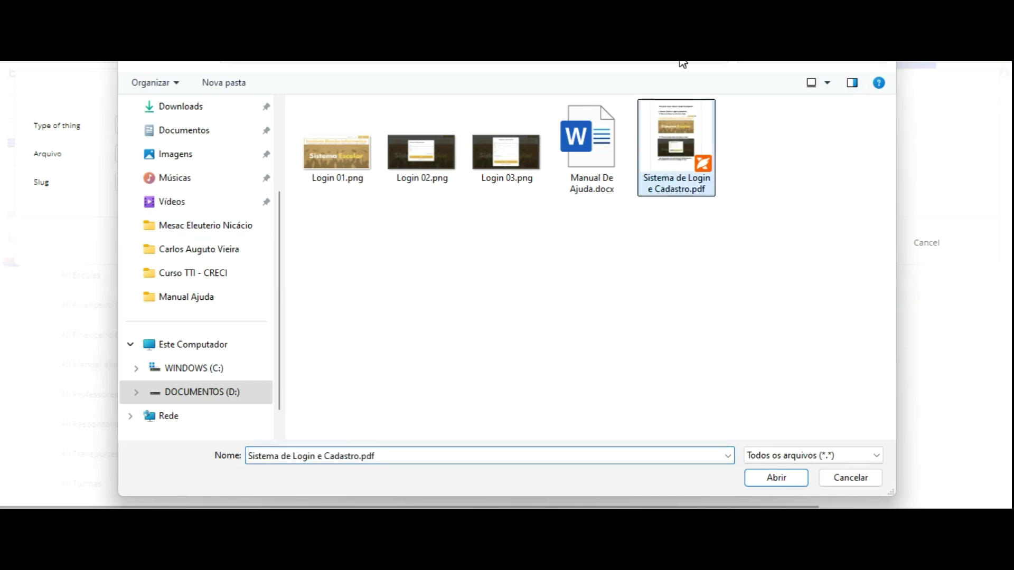
key(Return)
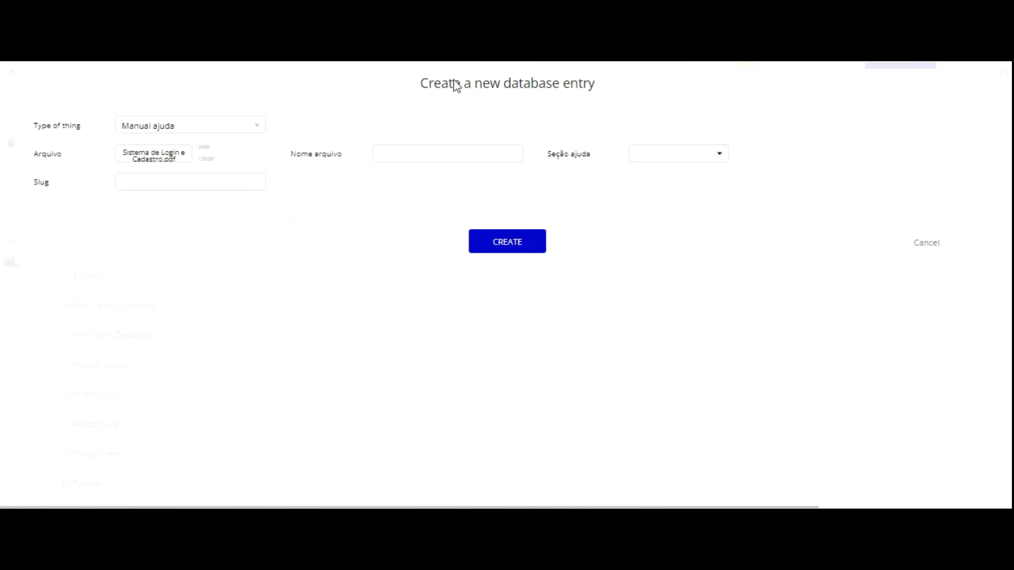
click(451, 154)
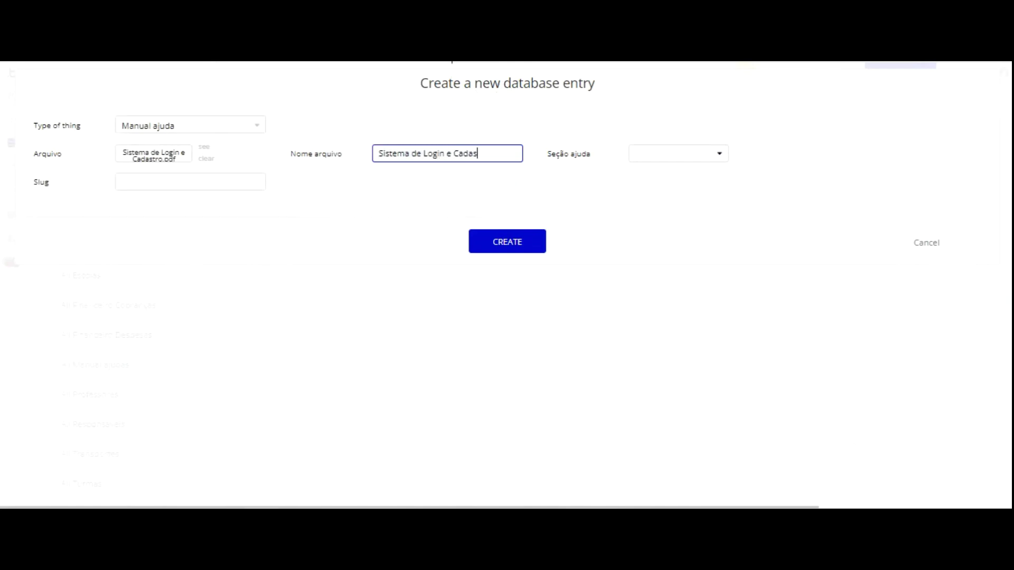
click(650, 153)
click(661, 191)
click(523, 235)
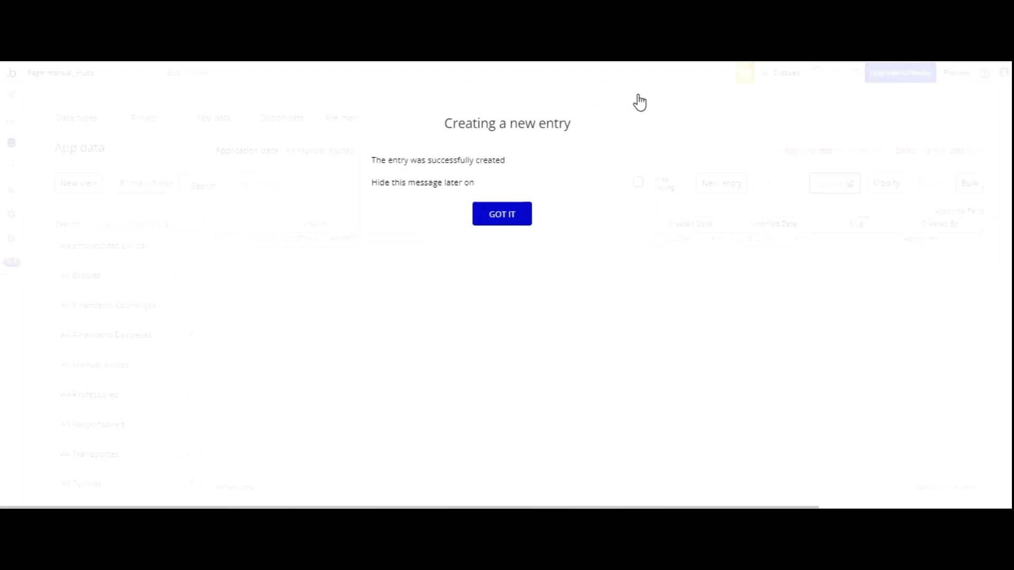
key(Return)
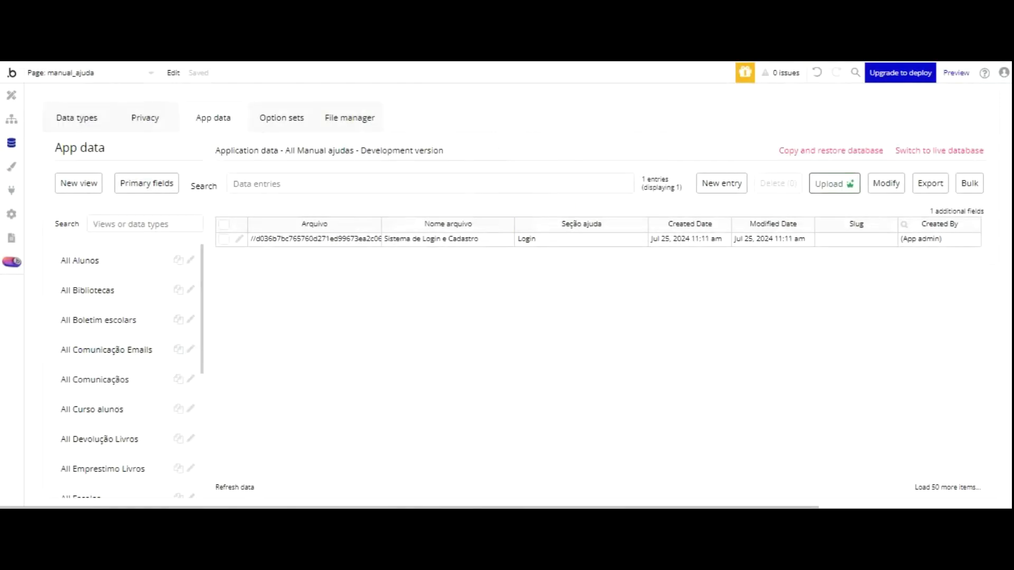
click(11, 95)
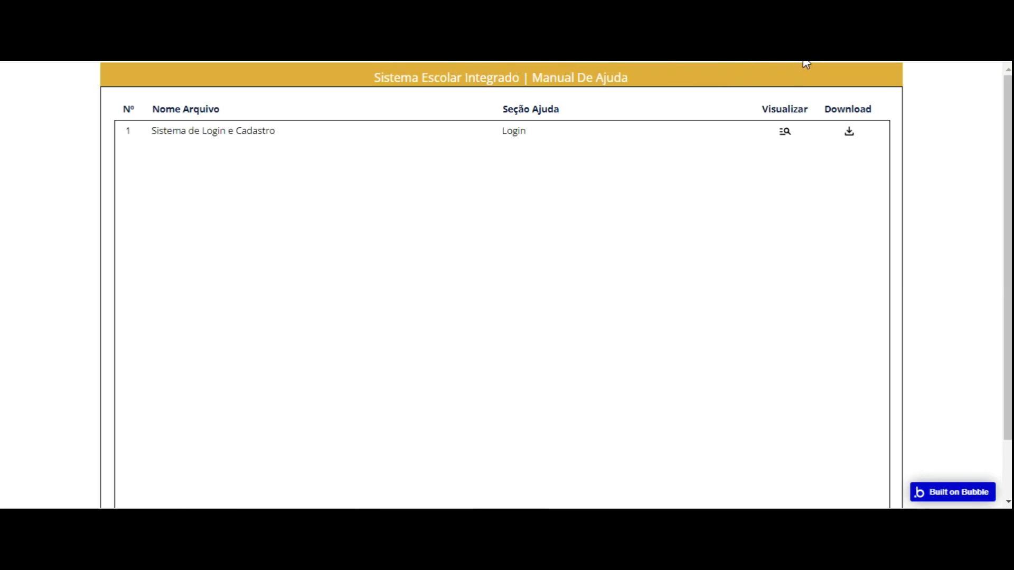
key(ctrl+Tab)
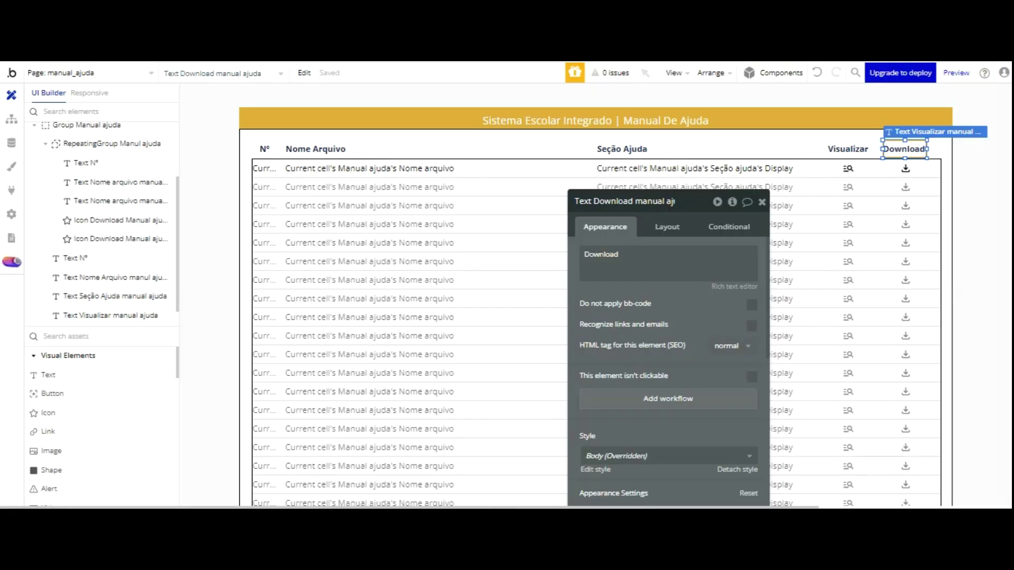
Top-align the five header texts and group them with a width of 1160.
click(100, 258)
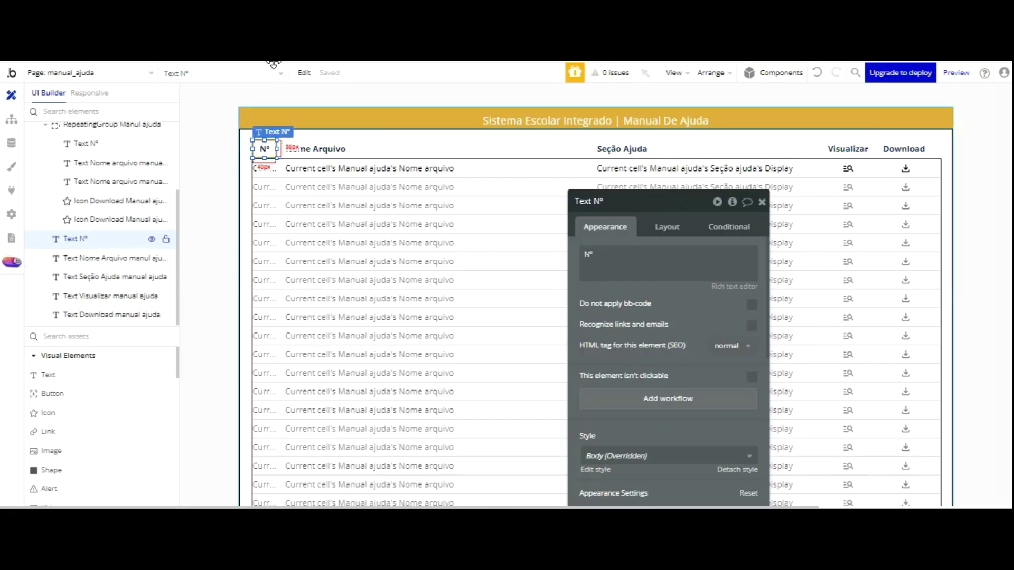
shift+click(111, 257)
shift+click(661, 154)
shift+click(850, 153)
shift+click(899, 150)
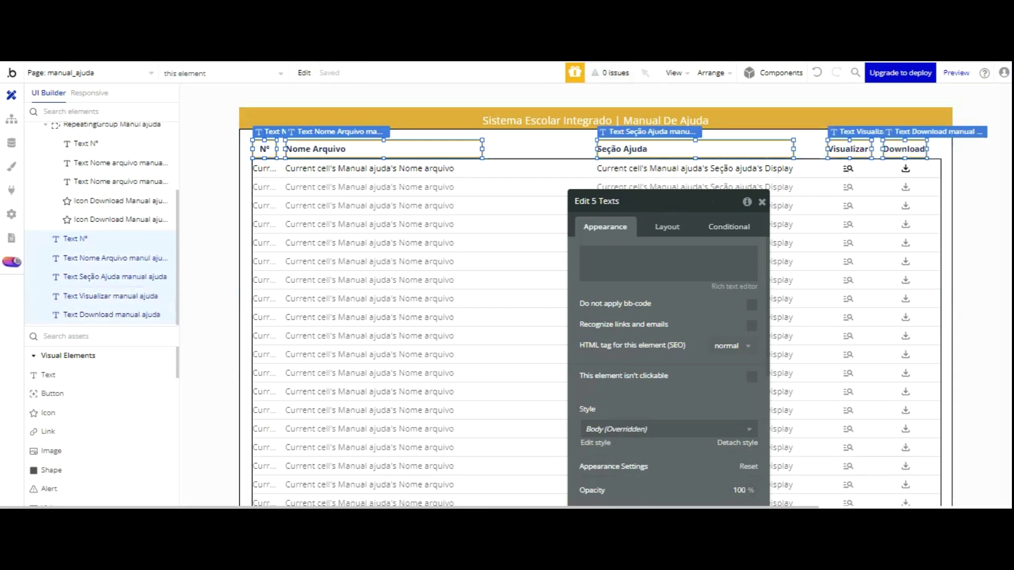
click(710, 73)
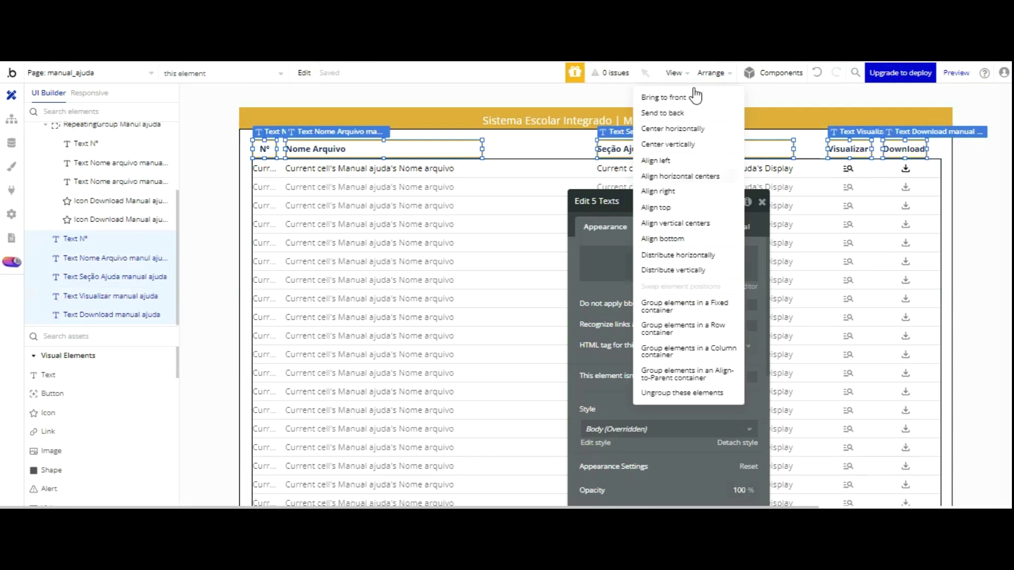
click(703, 208)
key(ctrl+g)
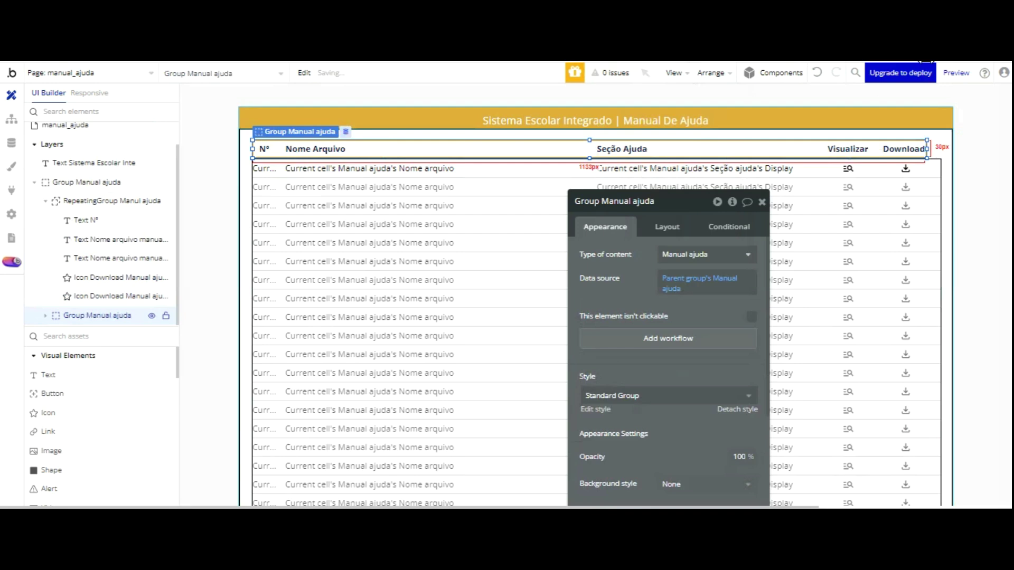
key(ctrl+z)
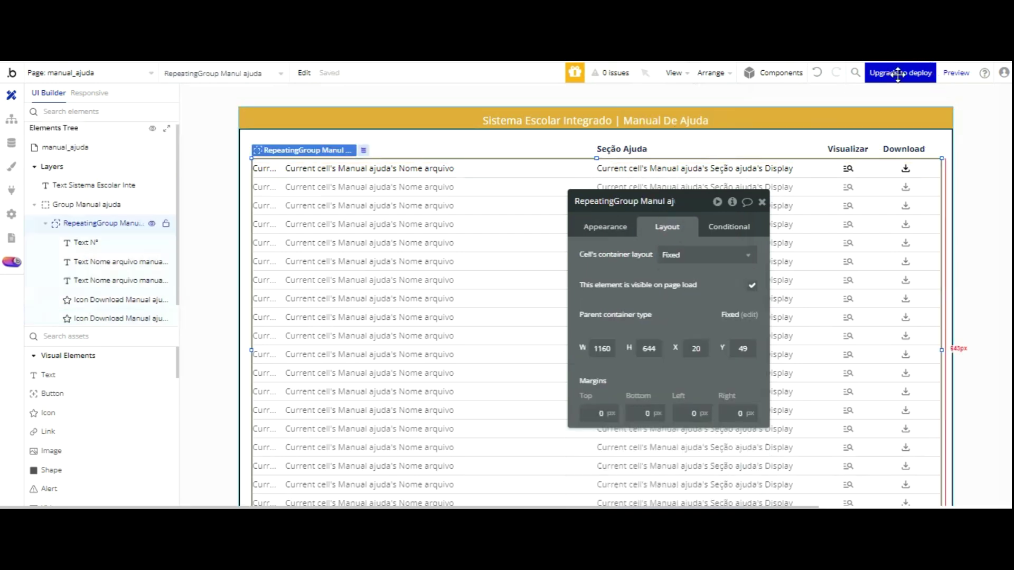
key(ctrl+y)
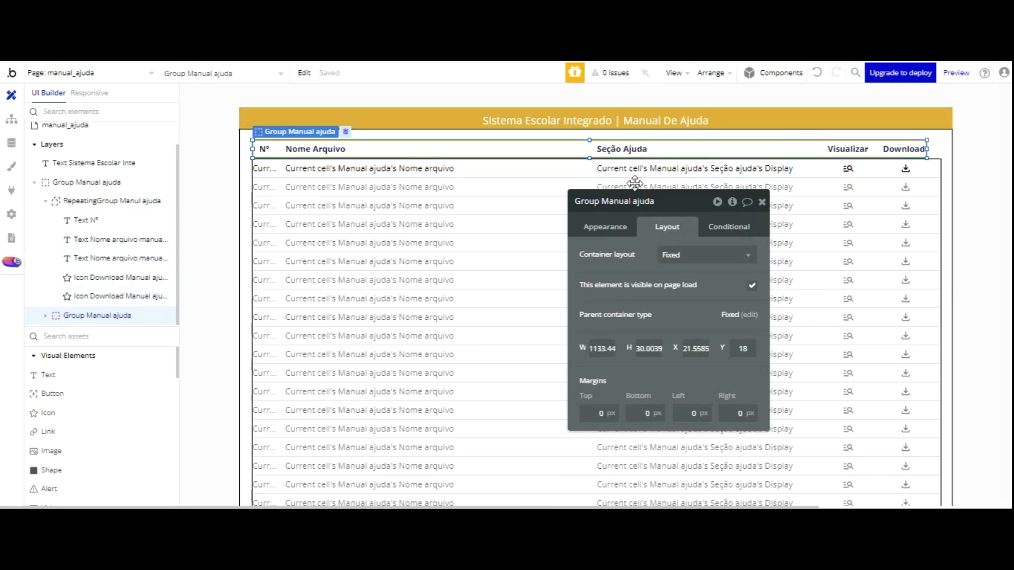
click(607, 347)
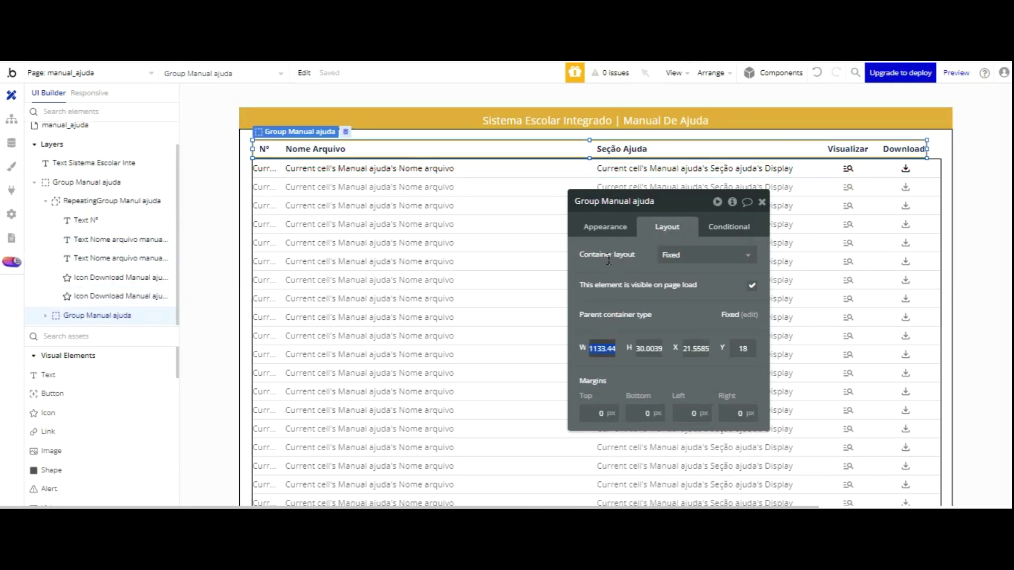
key(Return)
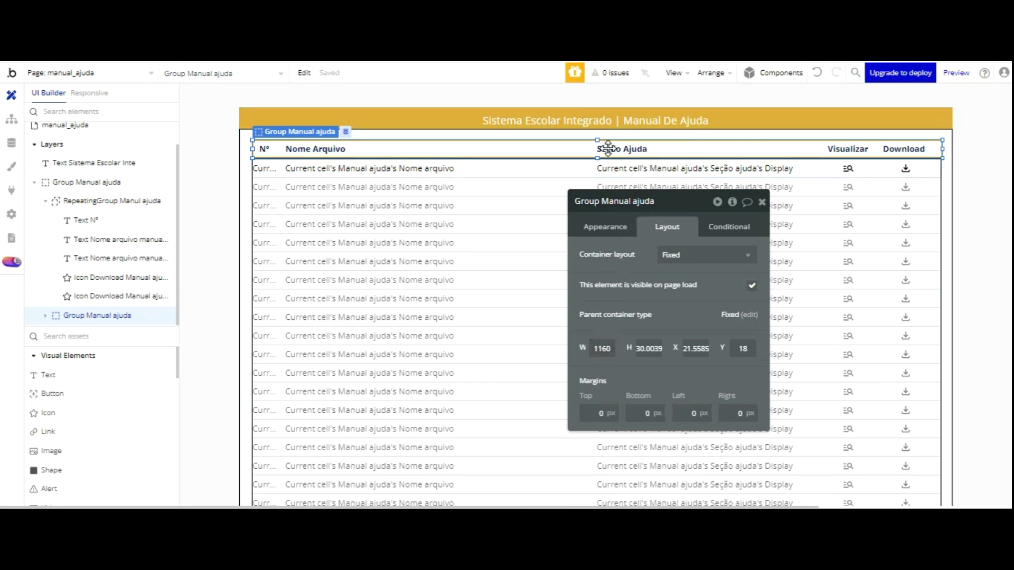
Give the header group a flat #DFAD39 background copied from the title bar.
click(606, 229)
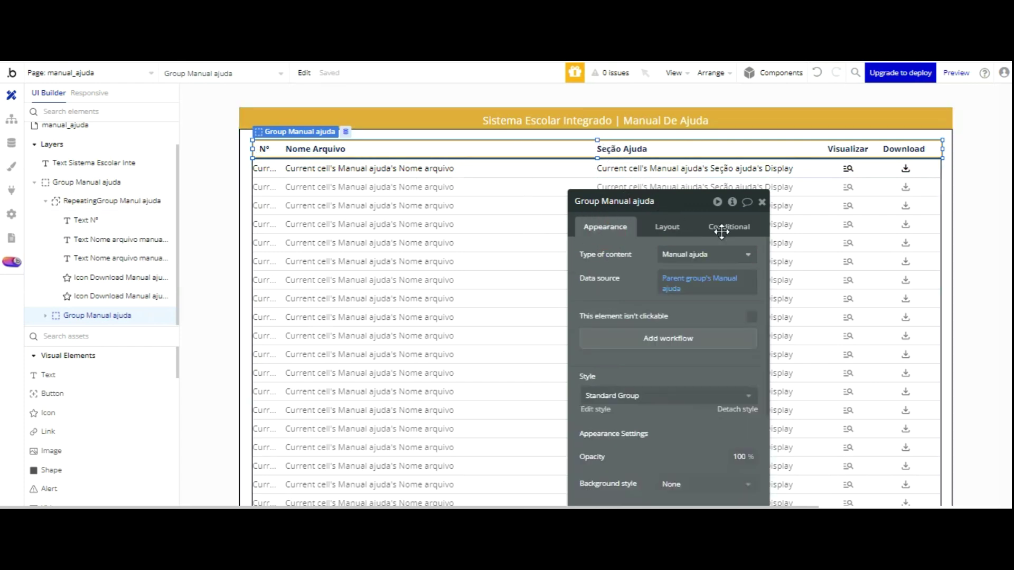
click(469, 112)
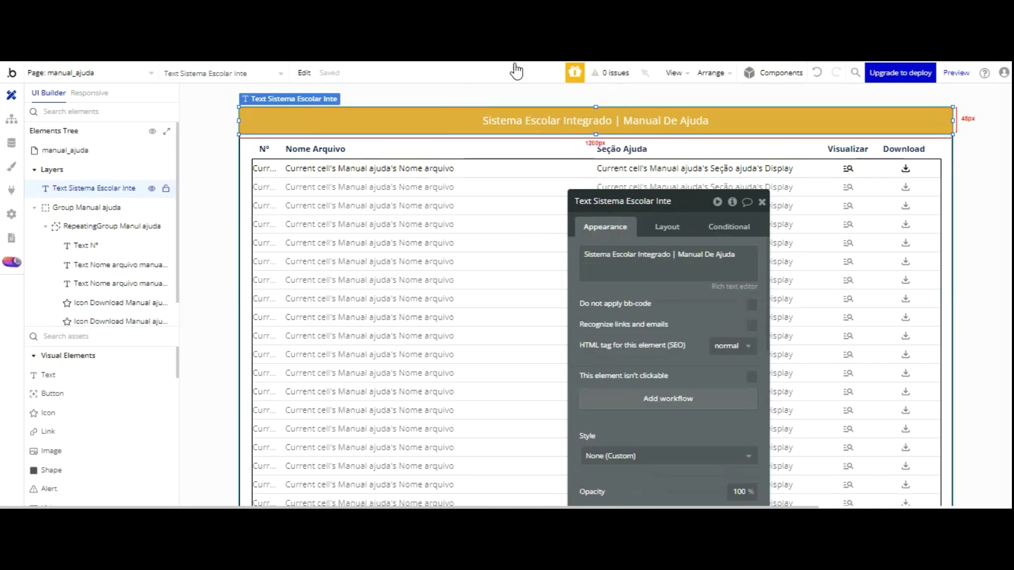
scroll(701, 267, down, 4)
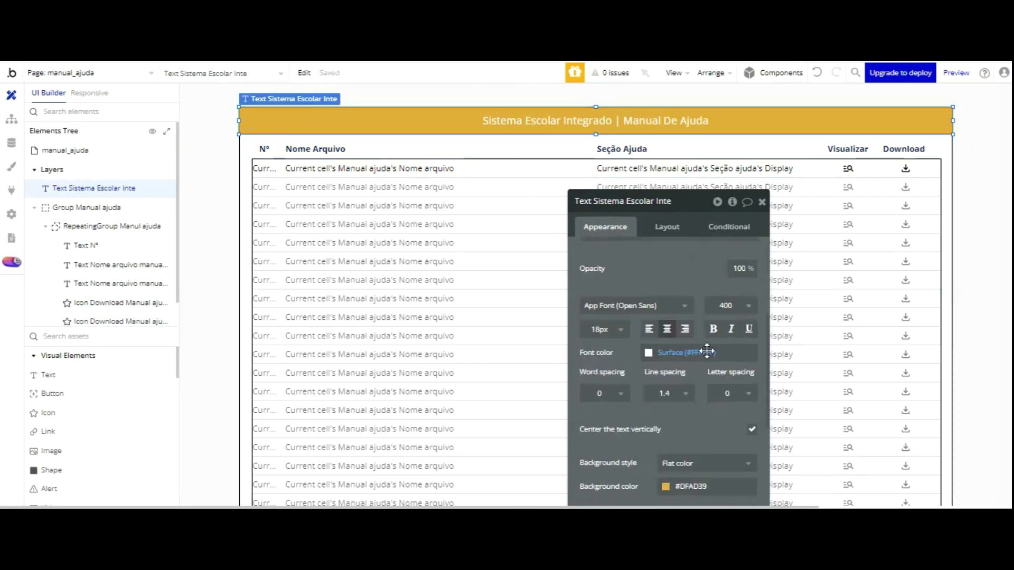
click(687, 486)
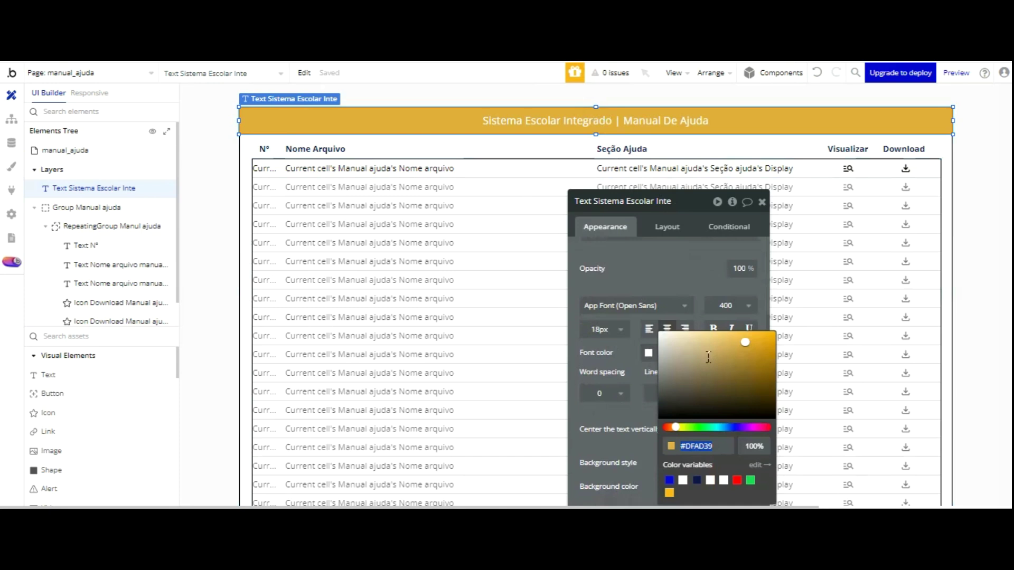
click(488, 146)
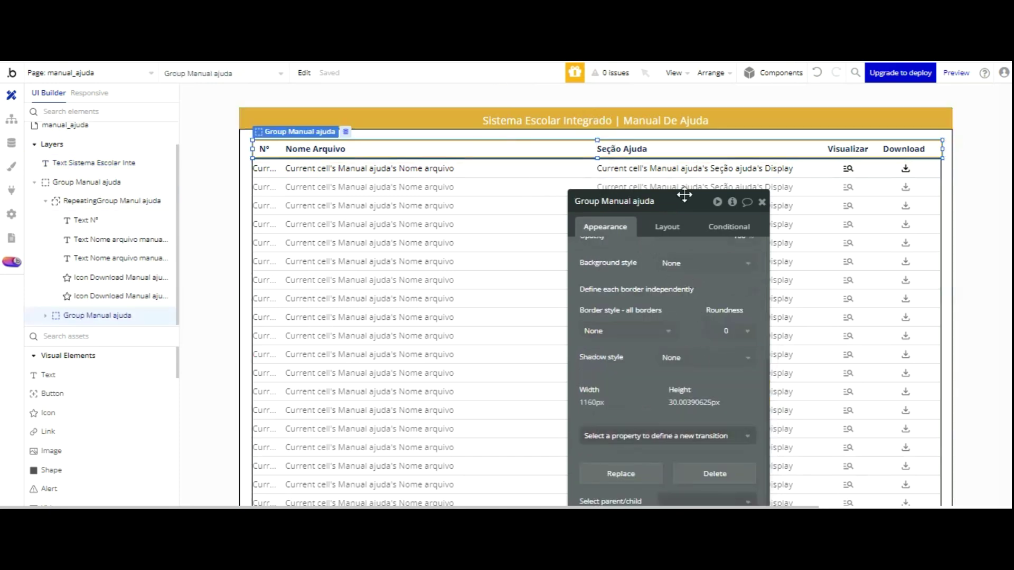
click(687, 260)
click(678, 318)
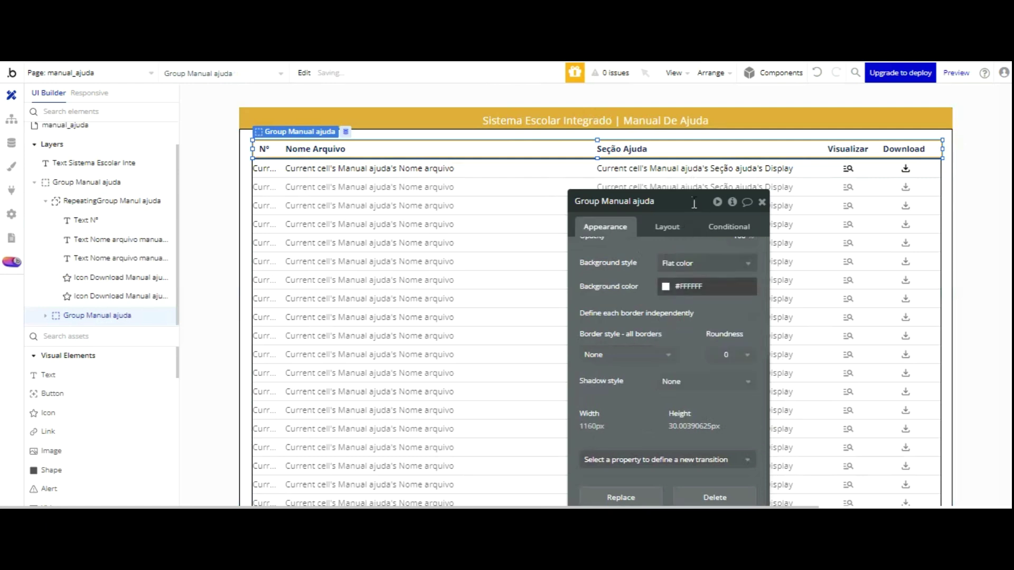
click(692, 286)
text(#DFAD39)
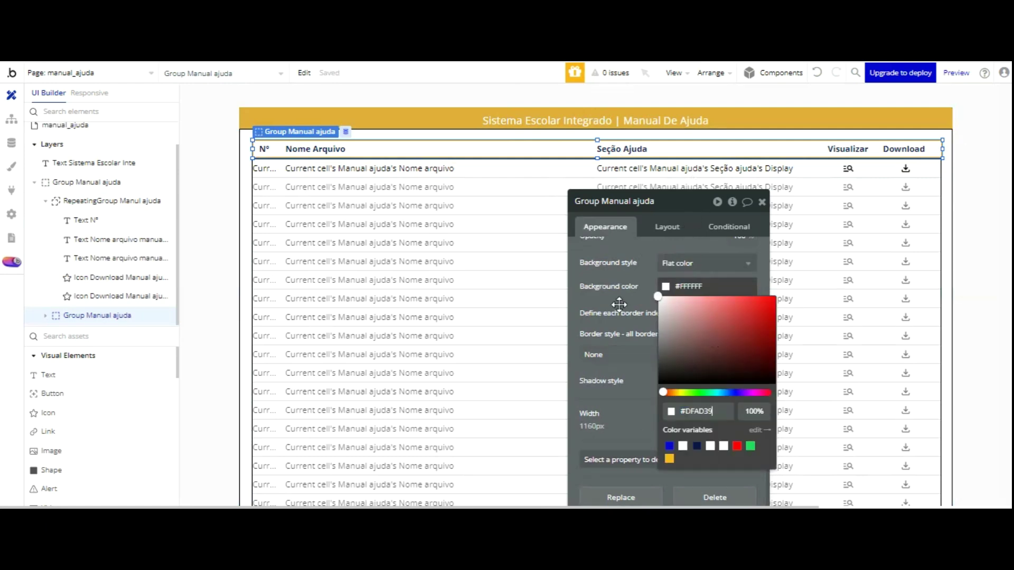
click(618, 305)
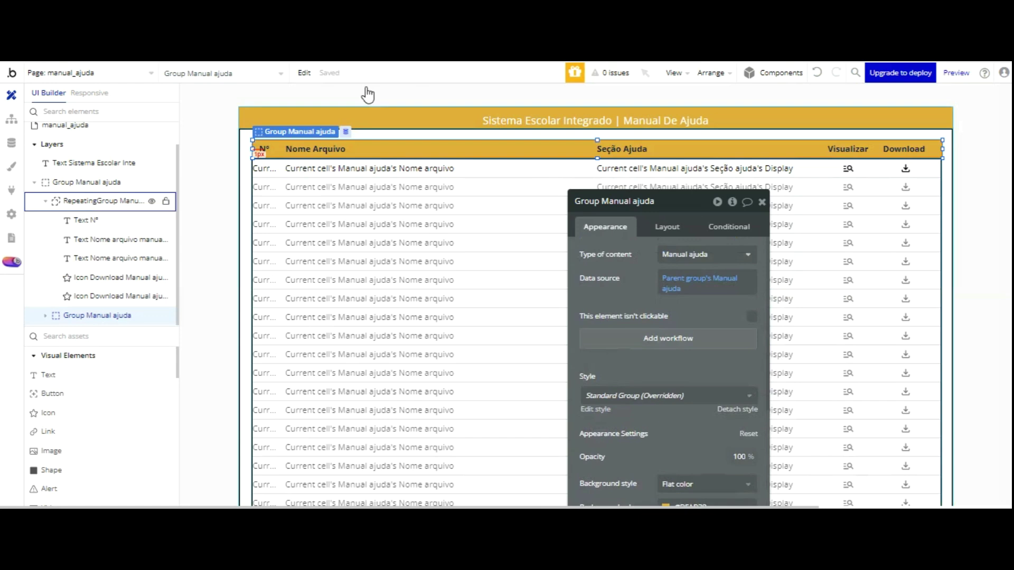
click(264, 149)
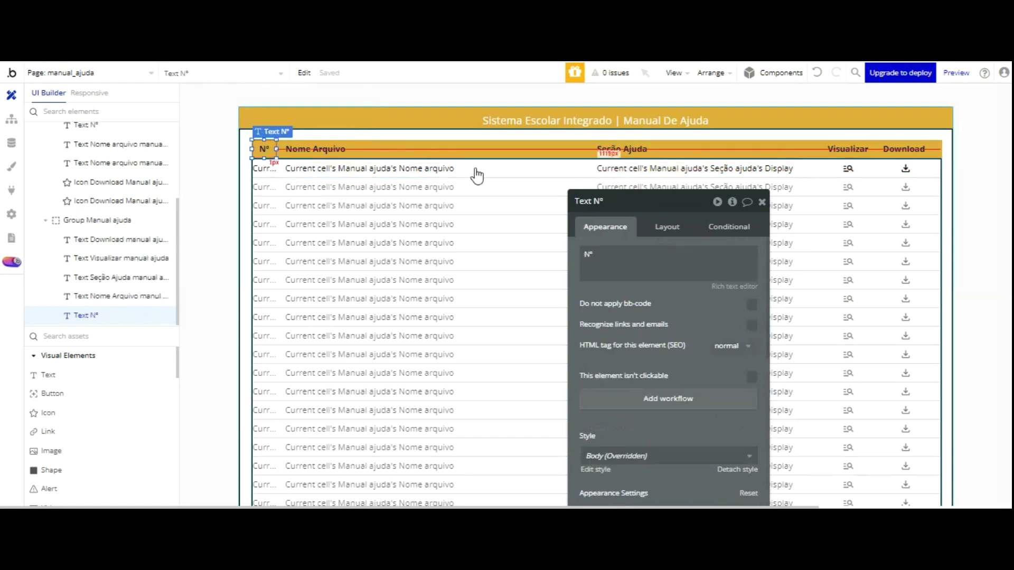
Make the Nº header label white (#FFFFFF) bold text.
scroll(683, 256, down, 3)
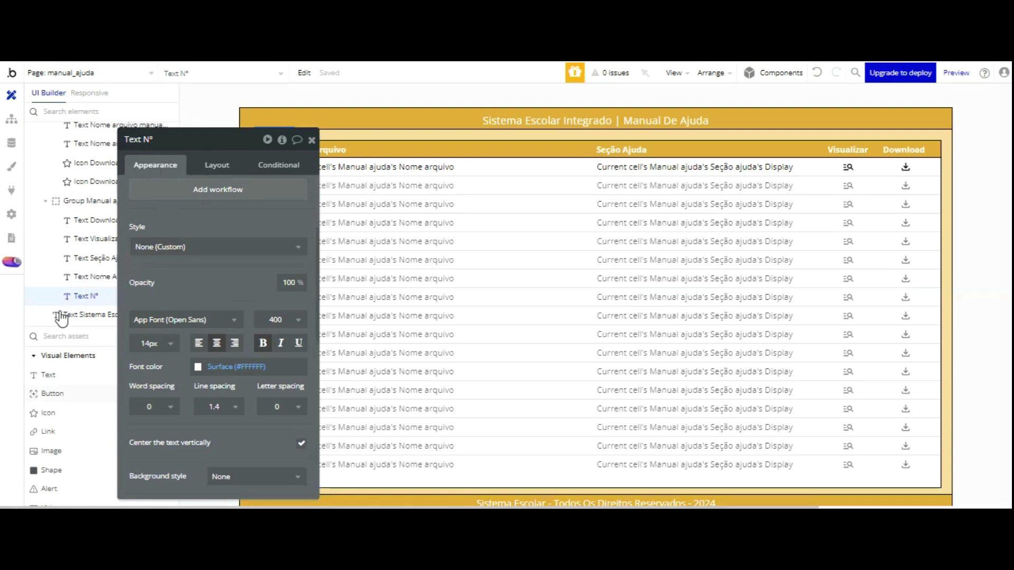
key(Escape)
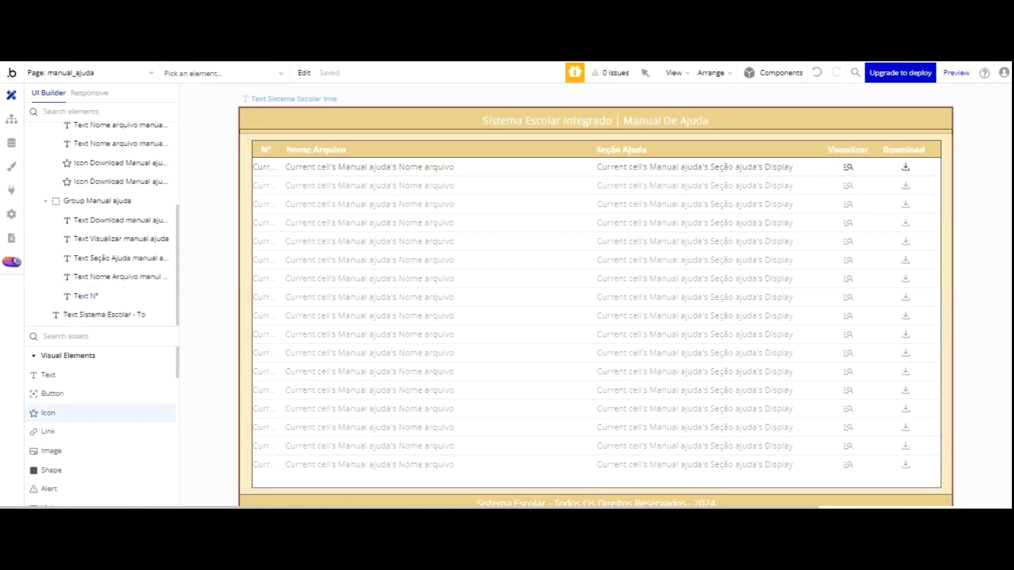
Place a new icon at the title bar's right end and nudge it into position.
click(932, 114)
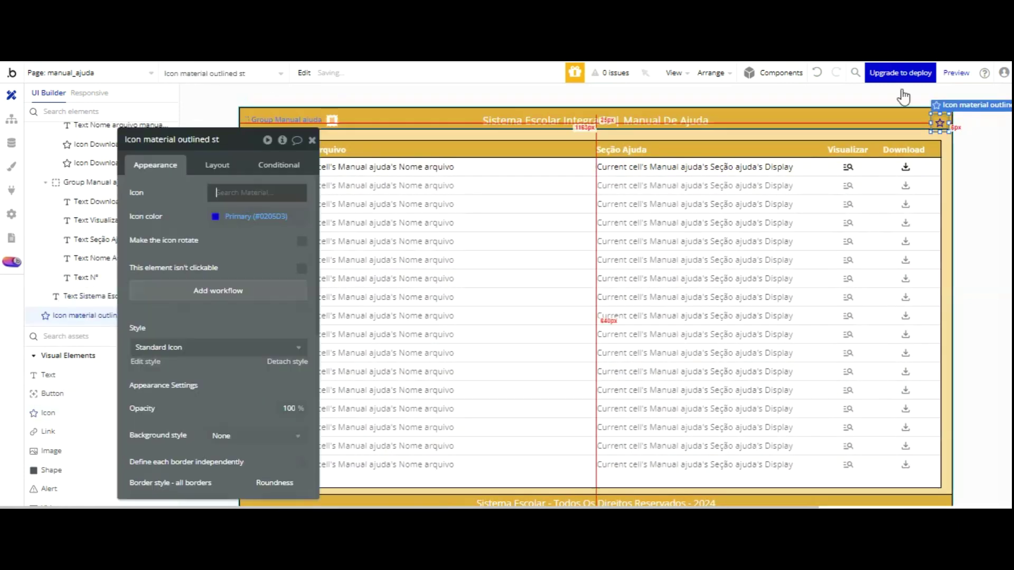
click(940, 122)
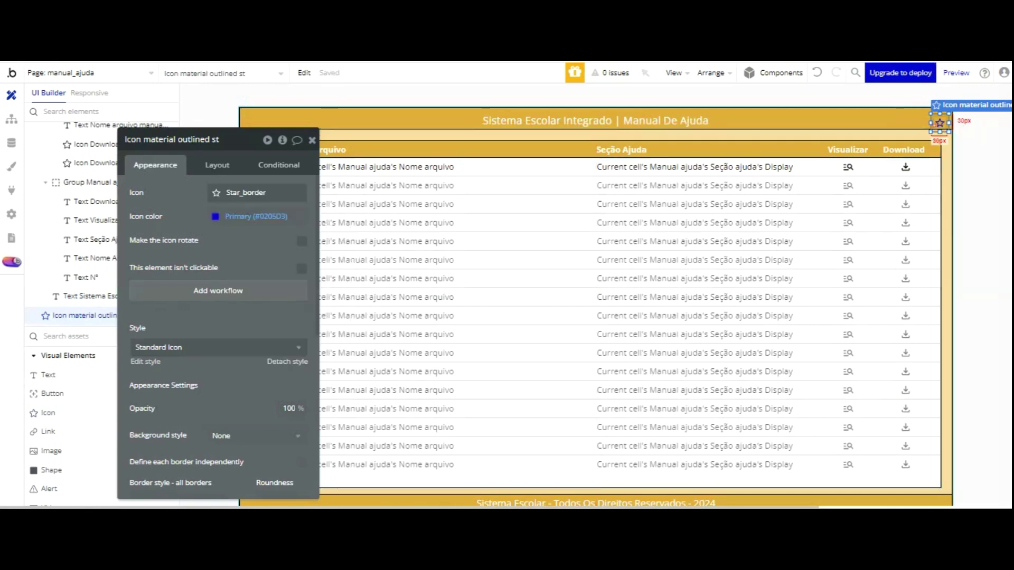
key(Up)
key(Up)
key(Up)
key(Up)
key(Up)
key(Up)
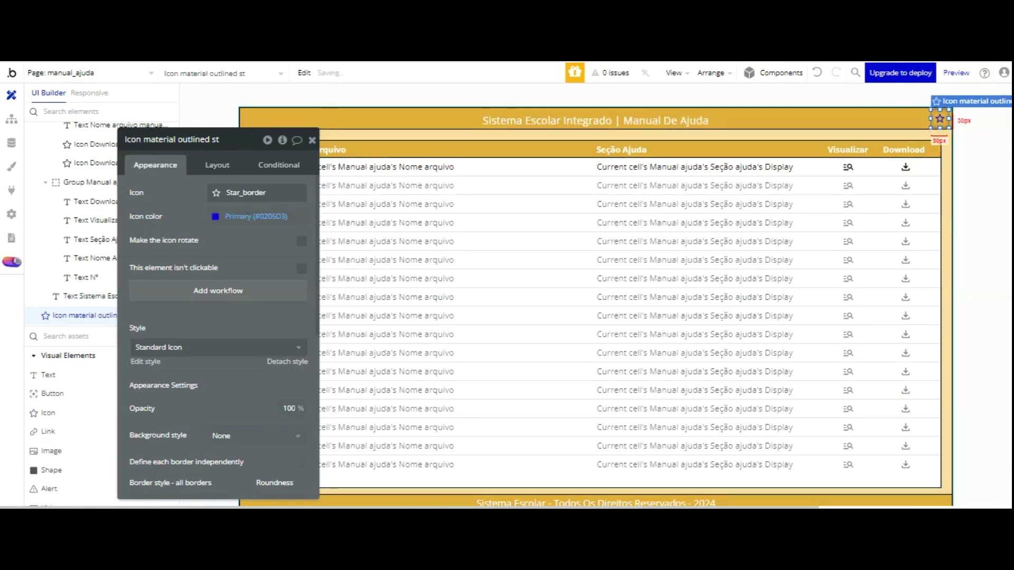
key(Left)
key(Left)
key(Left)
key(Left)
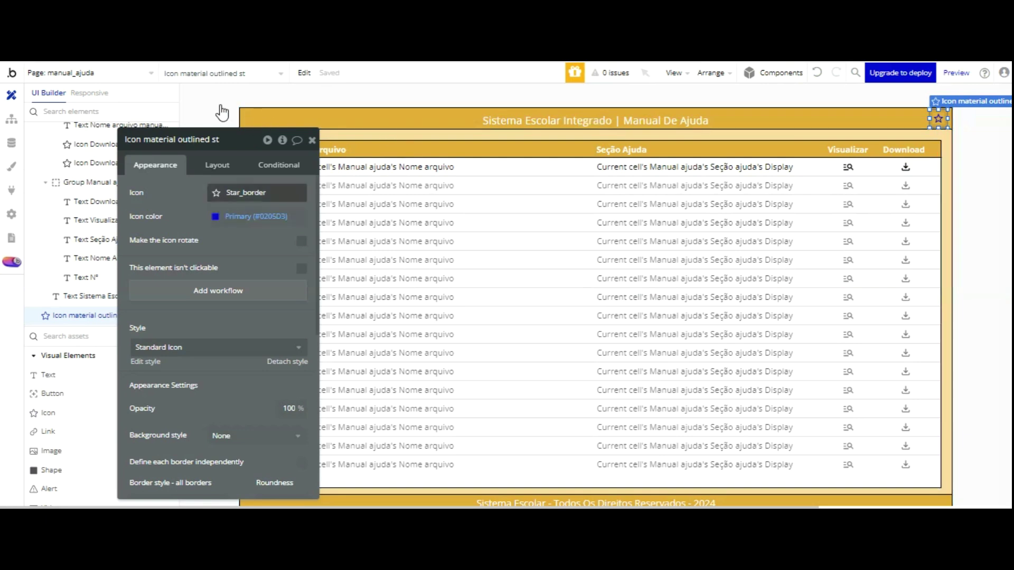
Make it a white (#FFFFFF) Logout icon and start its click workflow.
key(Tab)
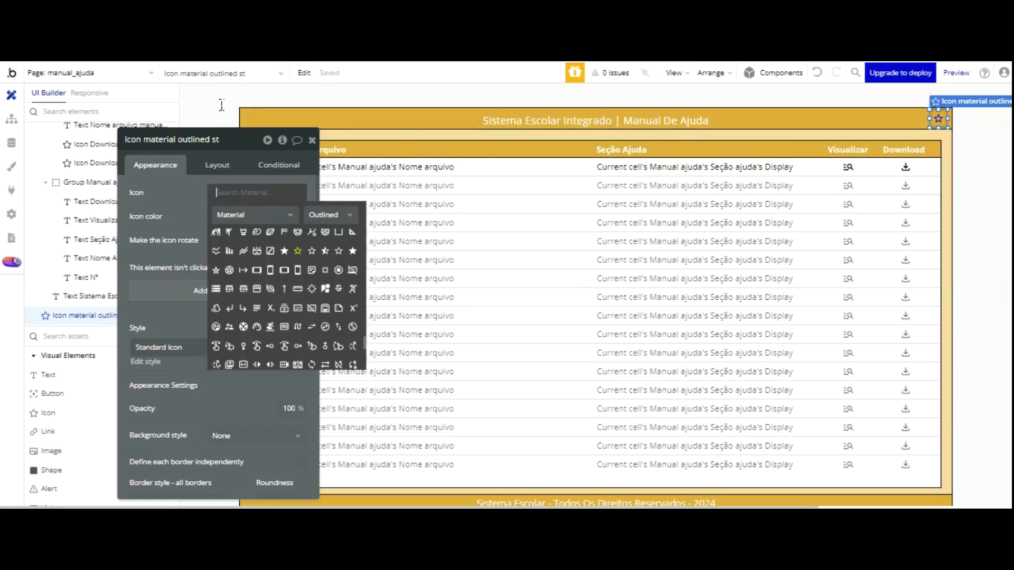
text(back)
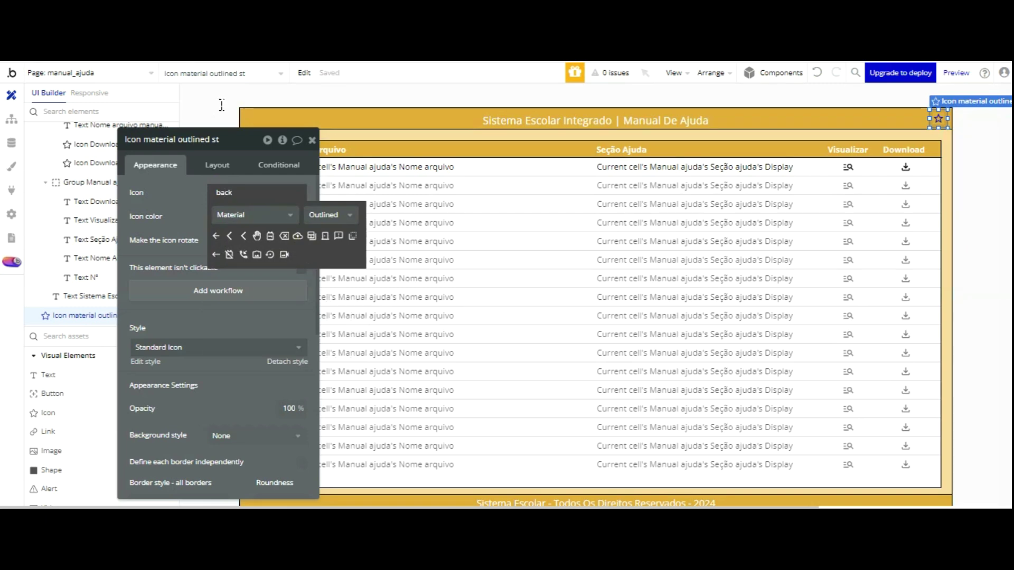
key(BackSpace)
key(BackSpace)
key(BackSpace)
text(out)
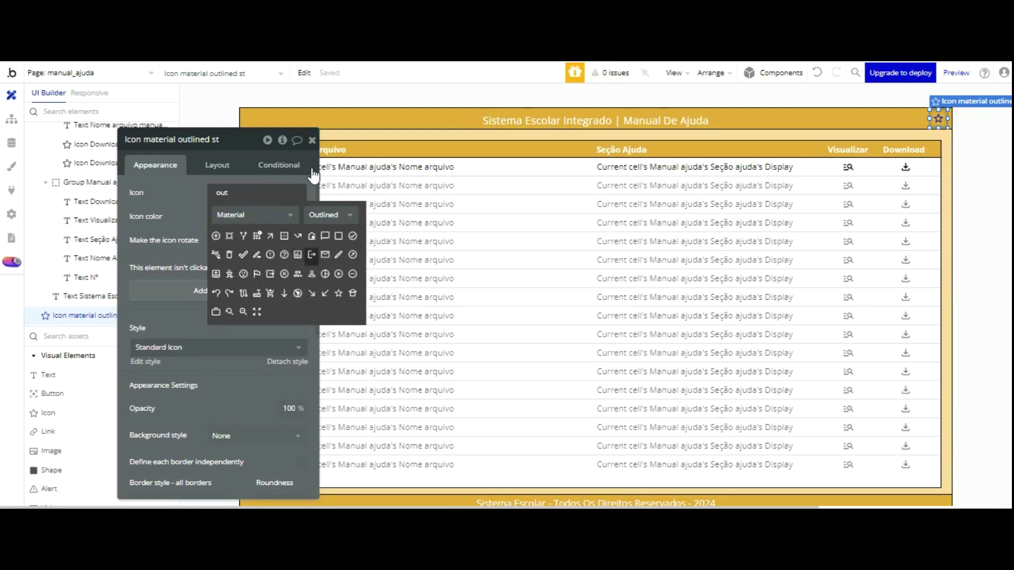
click(312, 255)
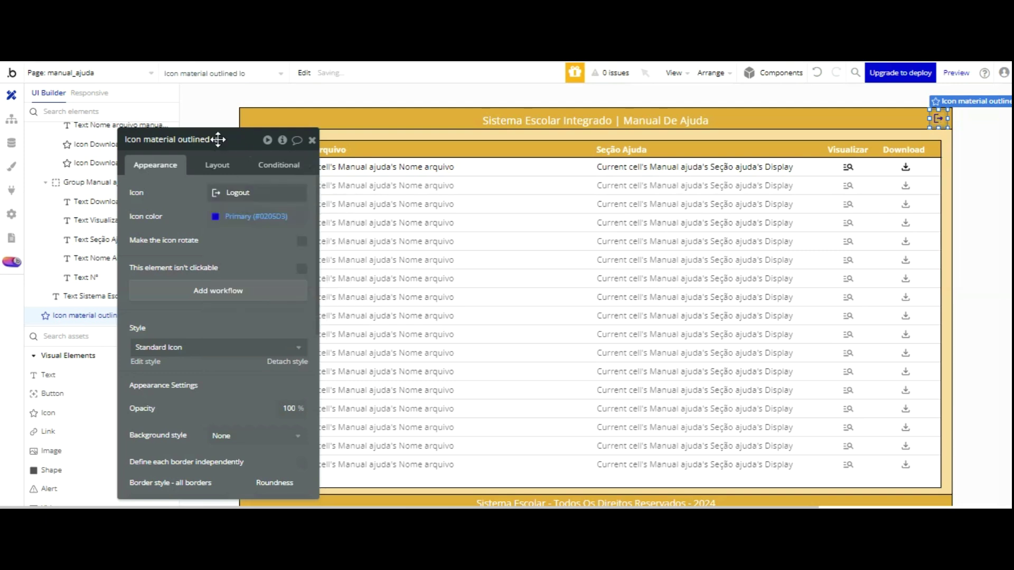
click(259, 376)
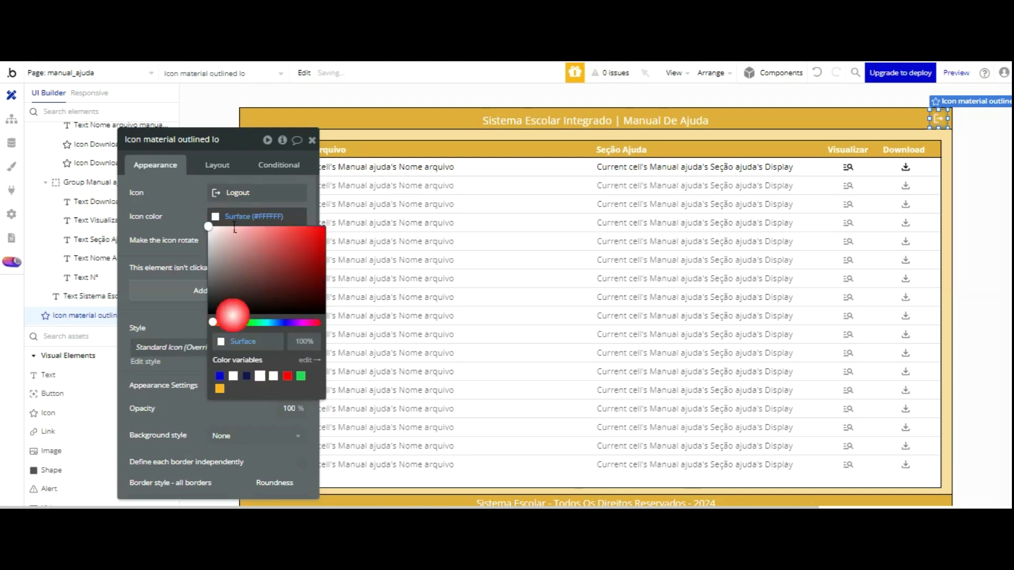
click(181, 199)
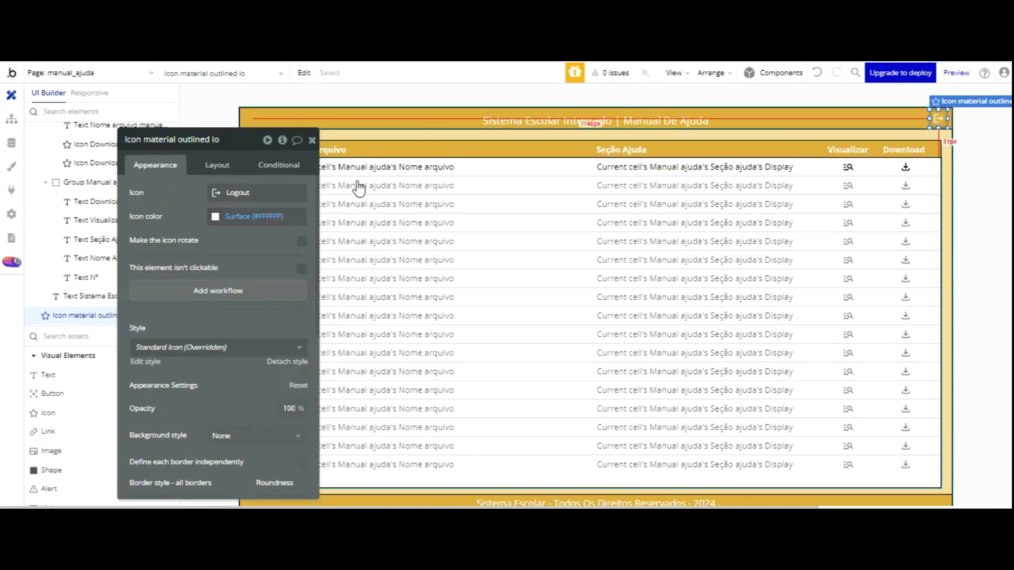
click(245, 290)
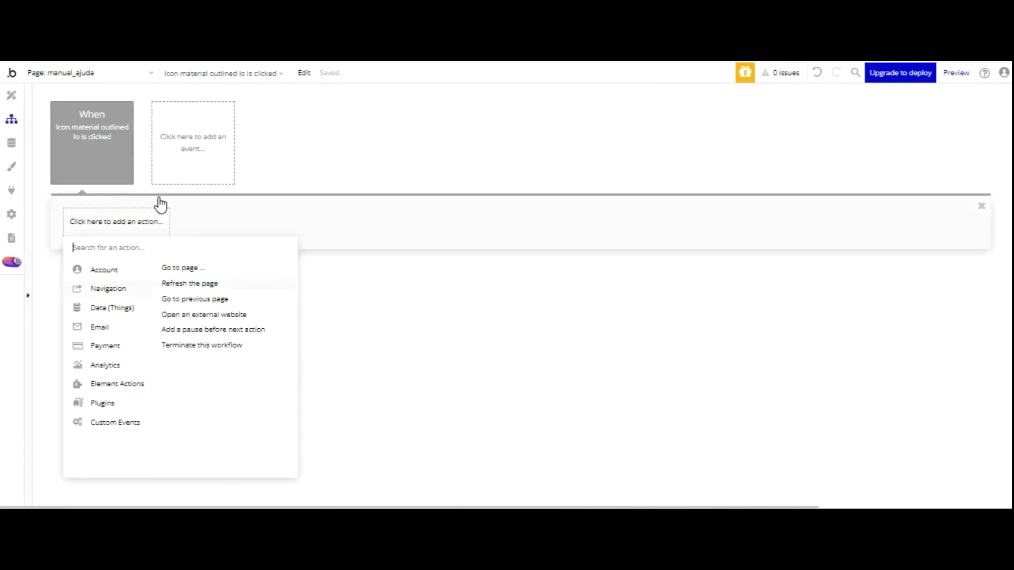
Send the logout click to the index page and name the event 'Icon fechar manual ajuda'.
click(229, 266)
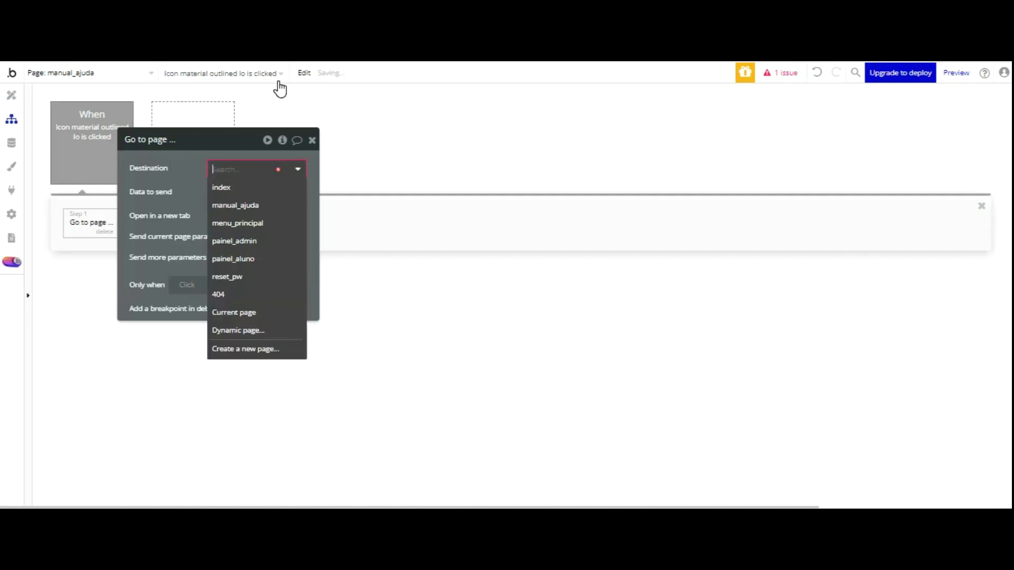
key(Return)
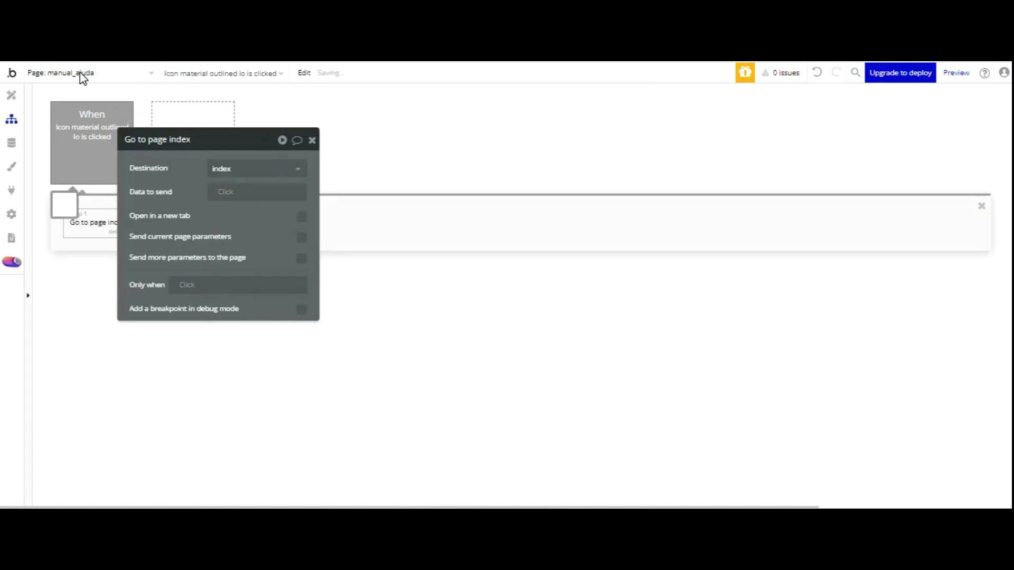
click(78, 158)
click(199, 140)
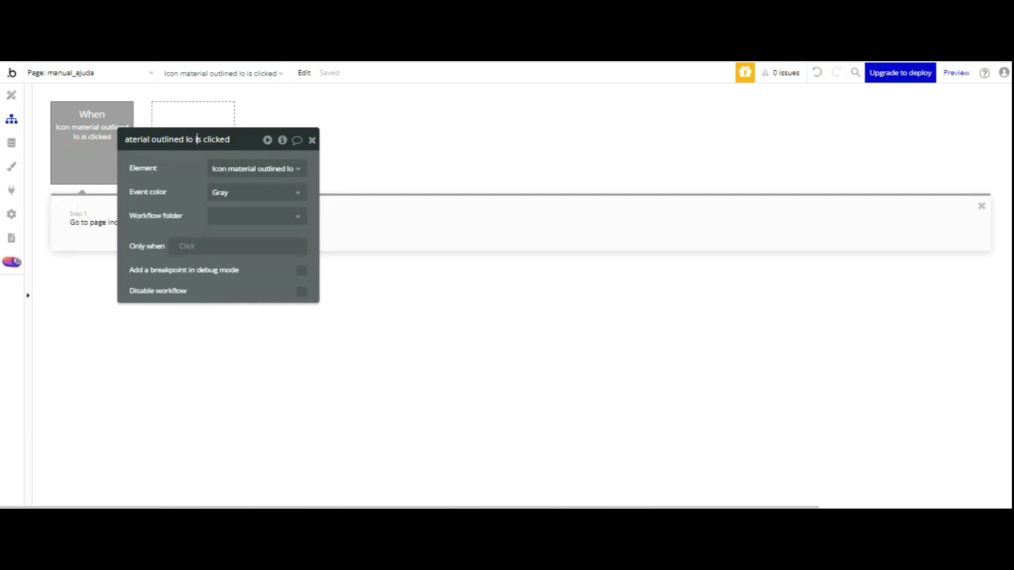
key(BackSpace)
key(BackSpace)
key(BackSpace)
key(BackSpace)
key(BackSpace)
key(BackSpace)
key(BackSpace)
key(BackSpace)
key(BackSpace)
key(BackSpace)
key(BackSpace)
key(BackSpace)
key(BackSpace)
key(BackSpace)
key(BackSpace)
key(BackSpace)
key(BackSpace)
key(BackSpace)
key(BackSpace)
key(BackSpace)
text(Sa)
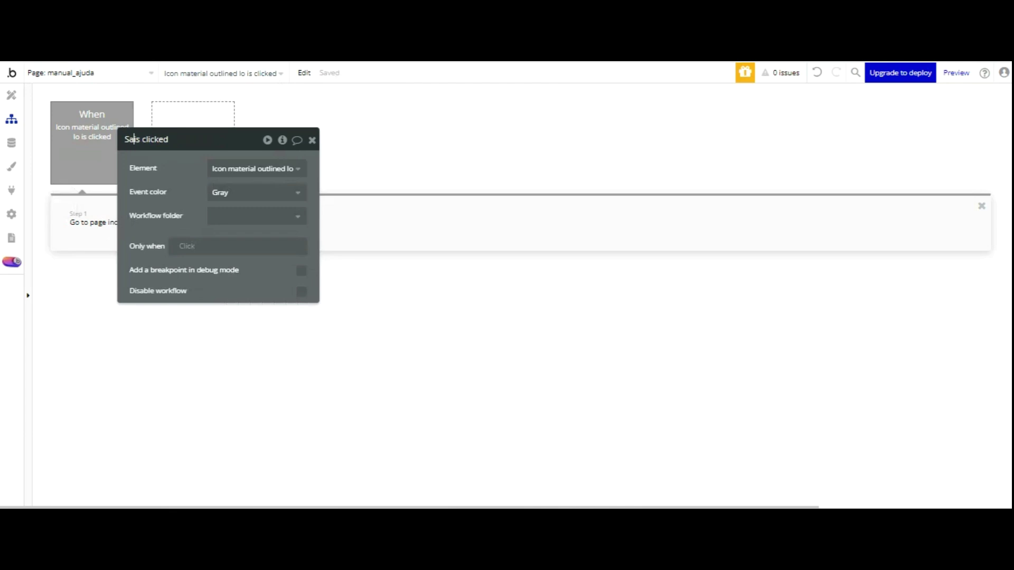
key(BackSpace)
key(BackSpace)
text(Icon fecharmanual ajuda)
key(Return)
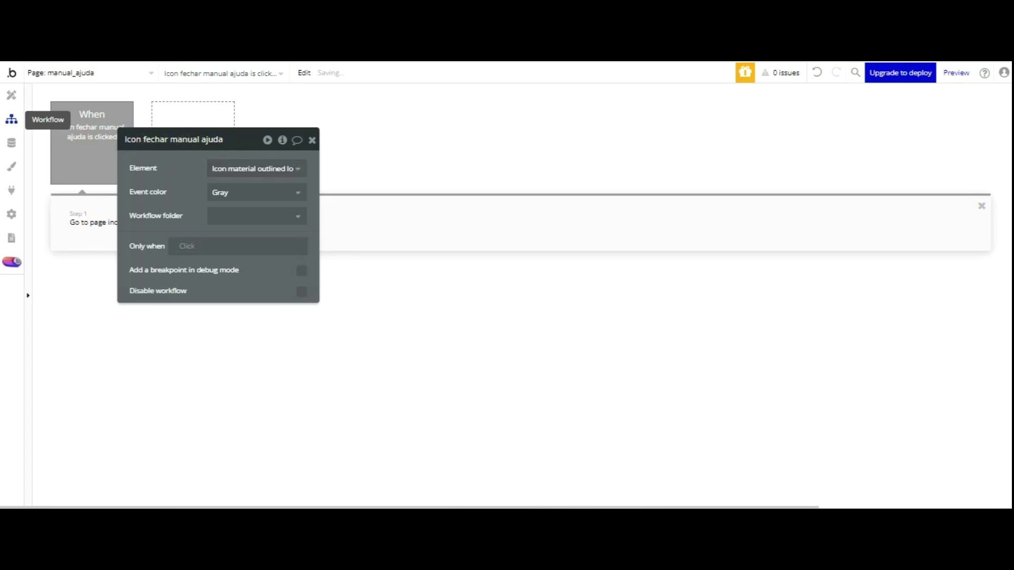
click(13, 93)
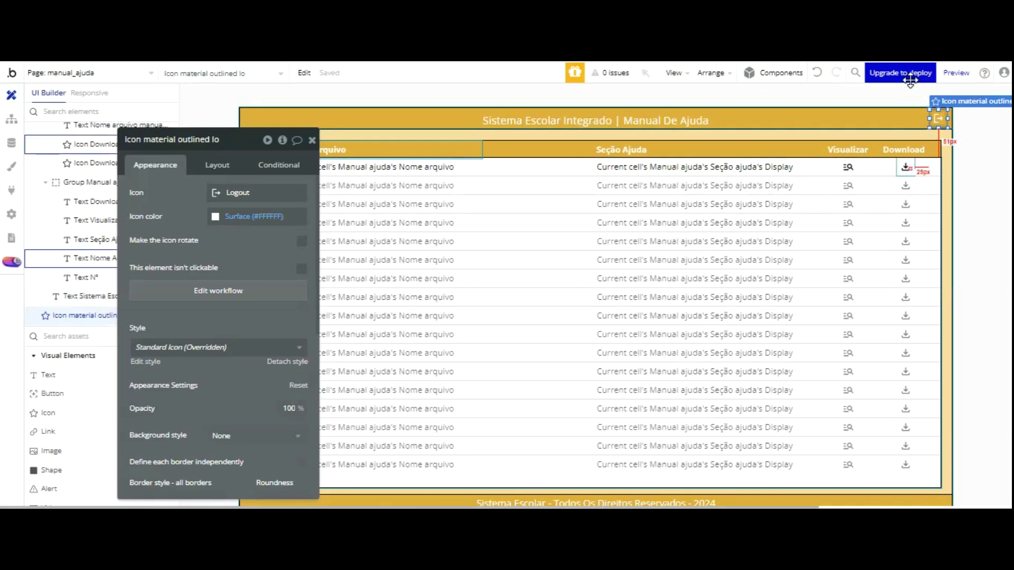
click(905, 167)
Add a Download file action to the download icon's workflow, linking to Current cell's Manual ajuda's Arquivo.
click(205, 292)
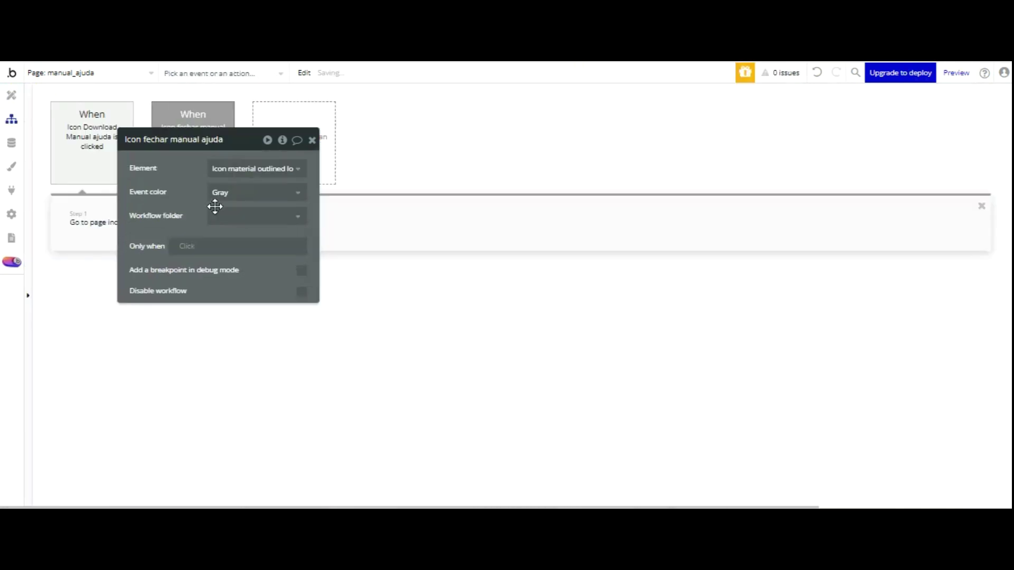
click(97, 220)
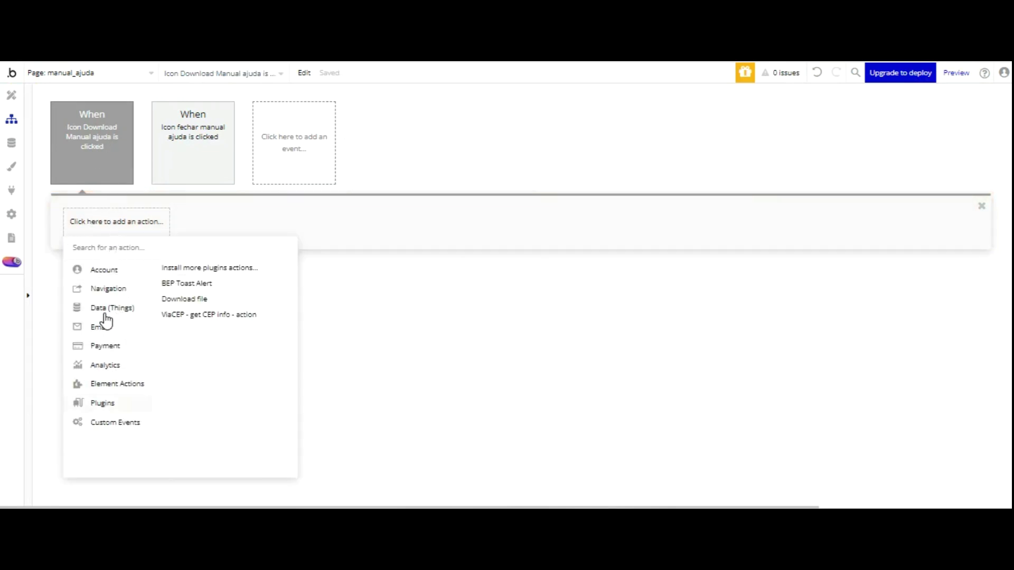
click(196, 299)
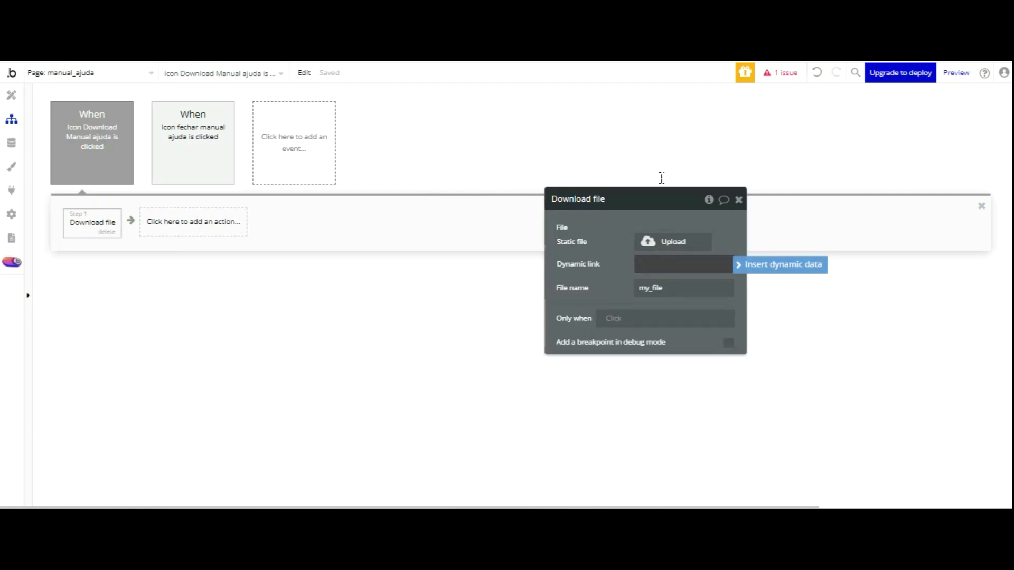
click(780, 264)
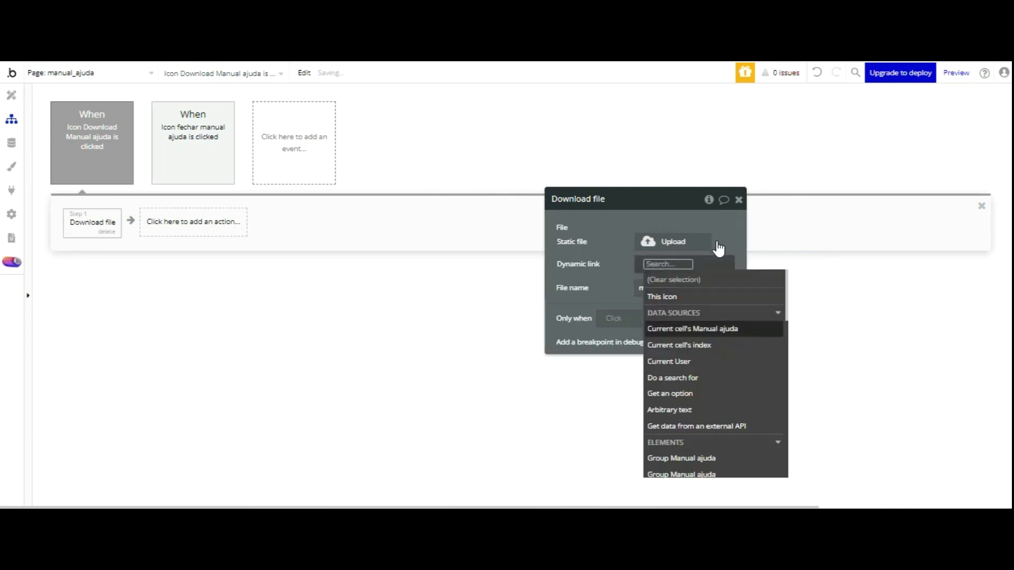
click(720, 329)
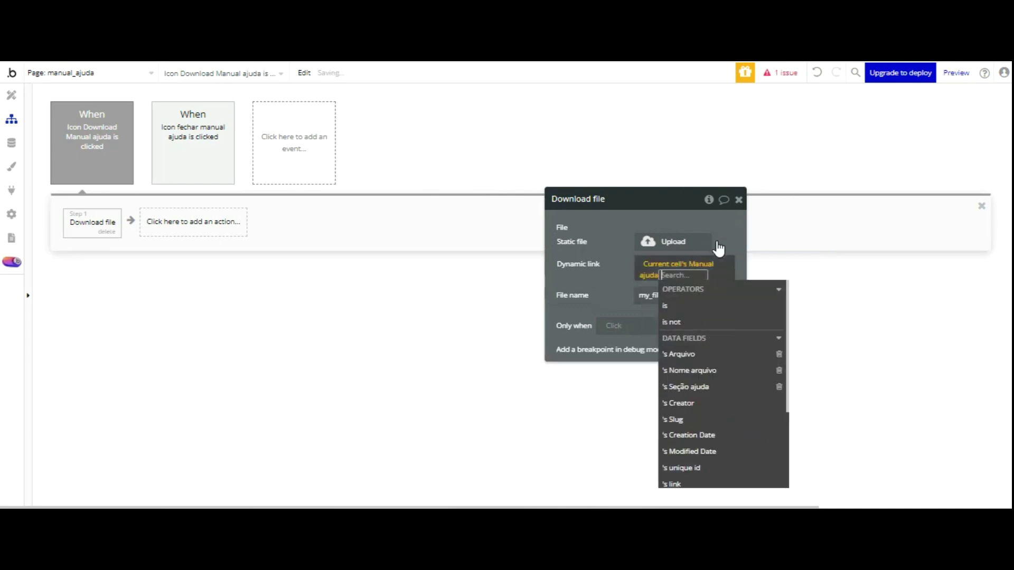
click(708, 353)
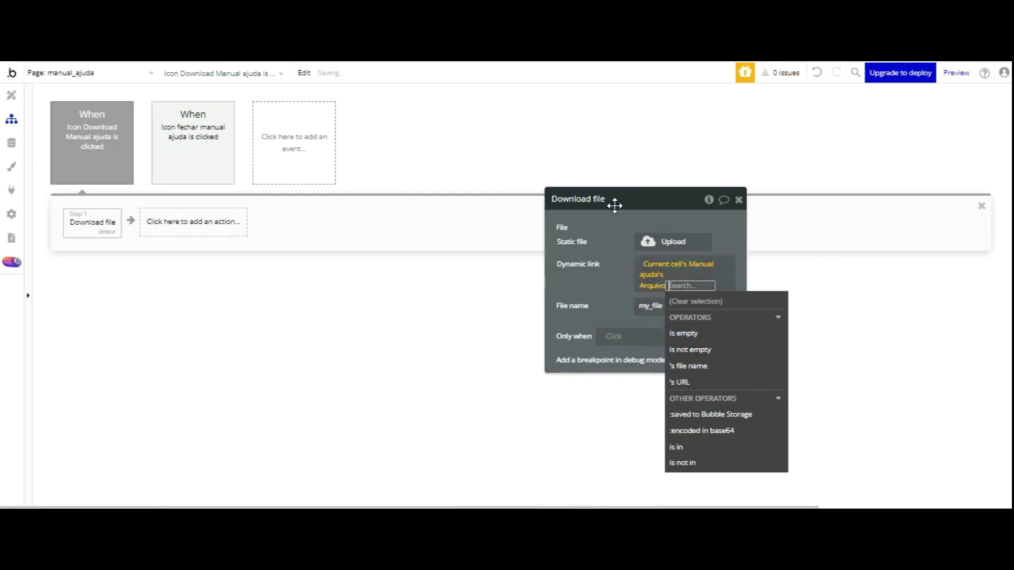
click(609, 288)
Replace the my_file file name with Current cell's Manual ajuda's Nome arquivo.
click(680, 296)
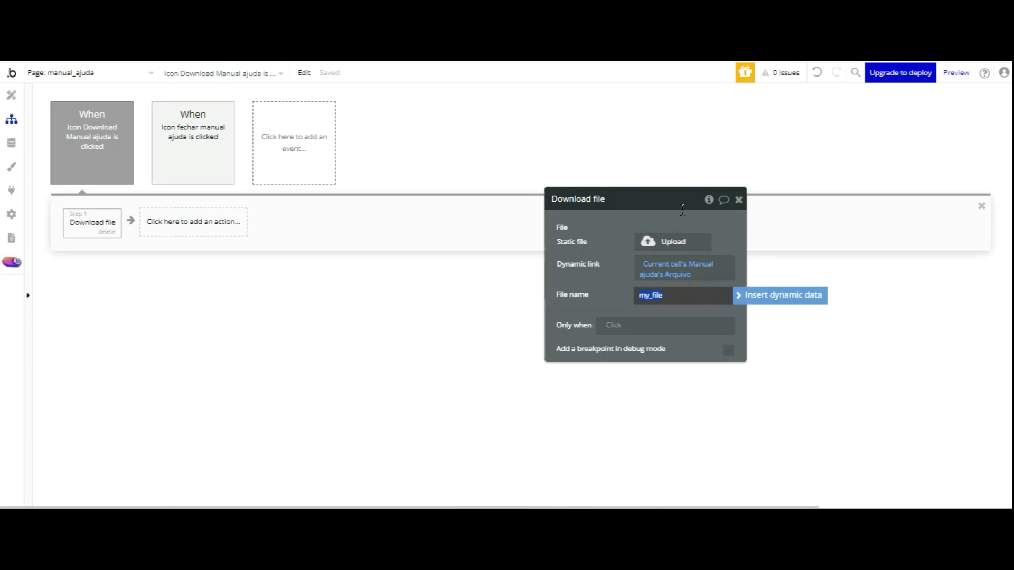
click(756, 295)
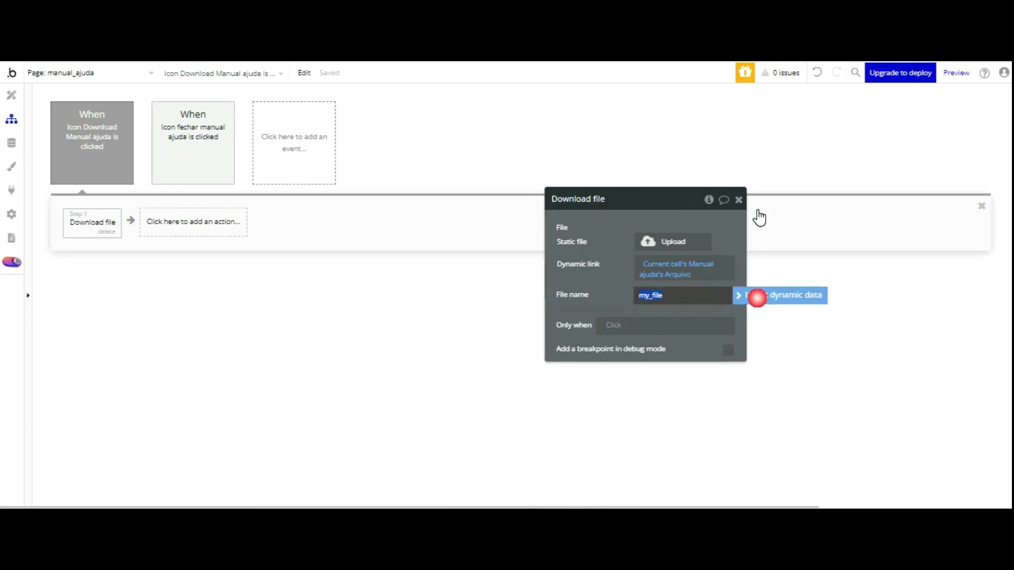
click(729, 360)
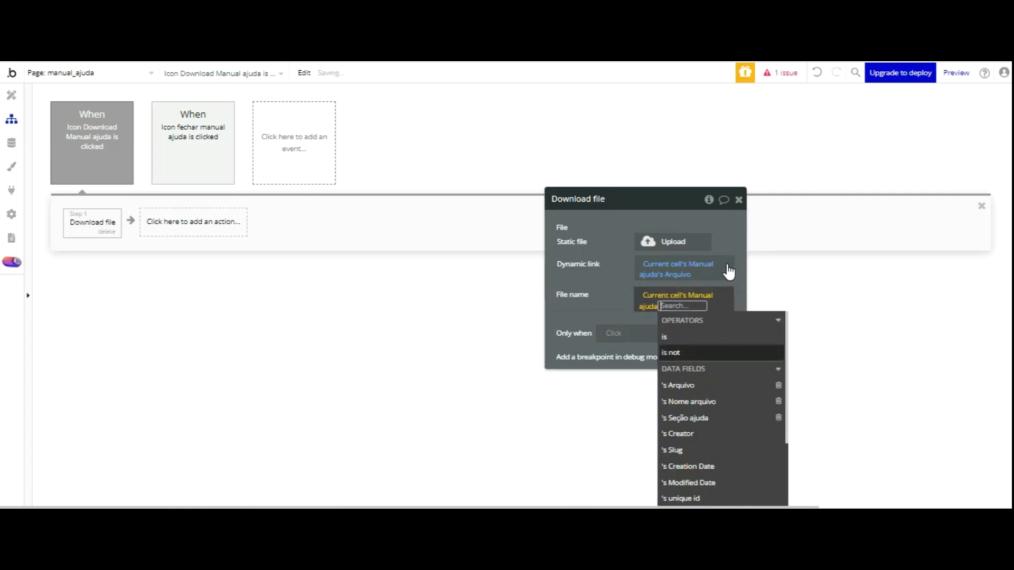
click(707, 401)
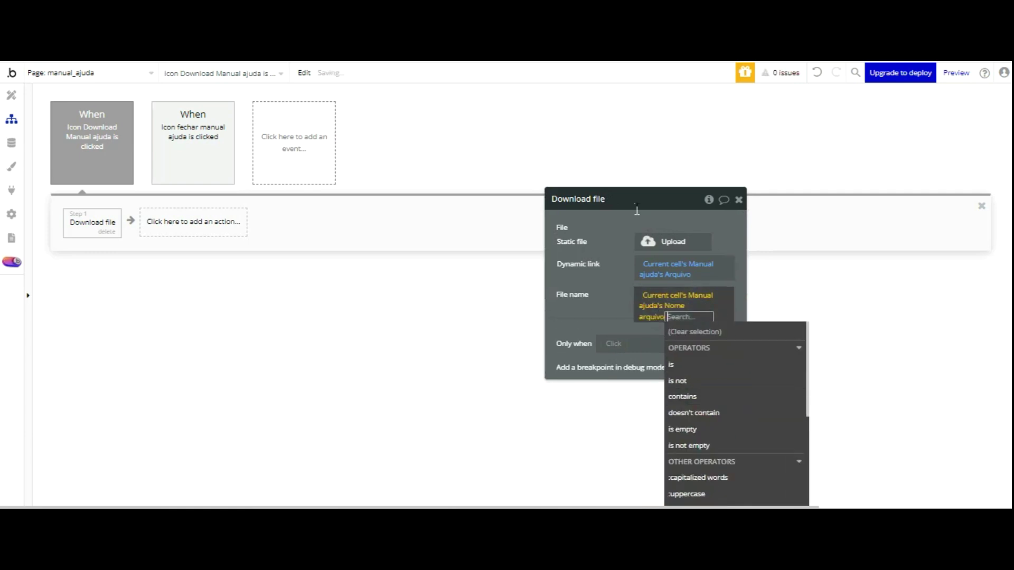
click(631, 296)
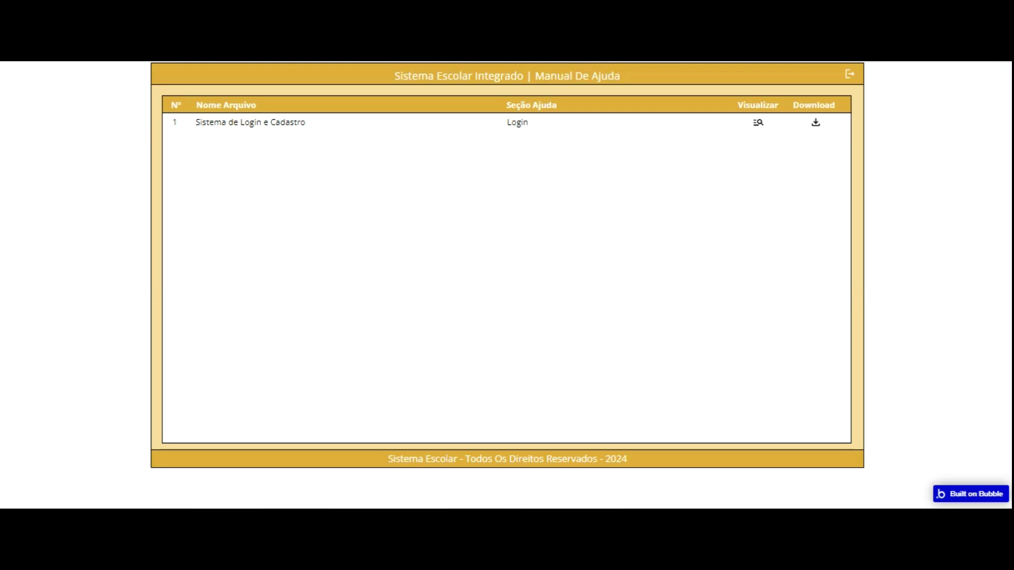
Download the Sistema de Login e Cadastro help file from the preview and open the downloaded PDF.
click(792, 163)
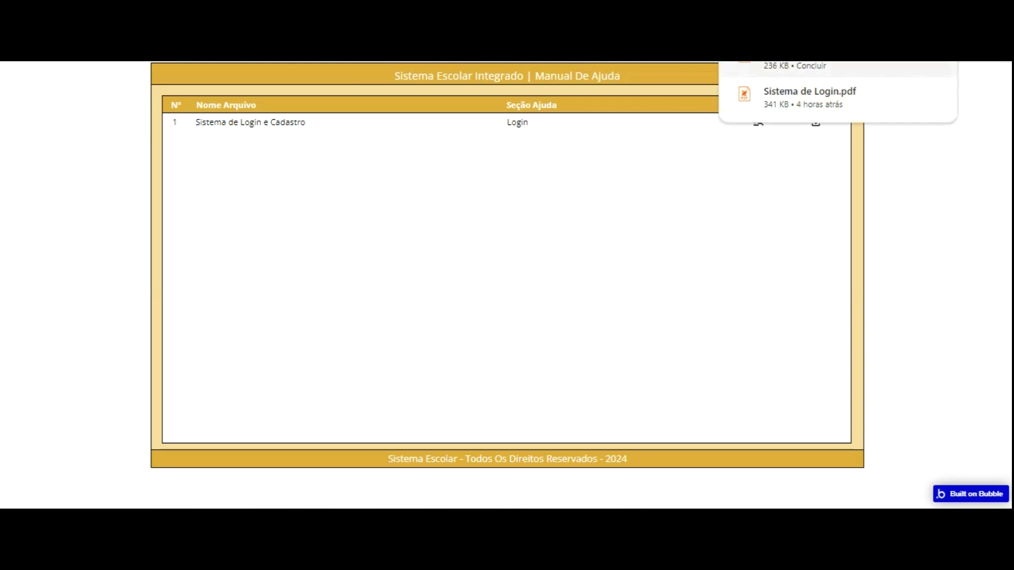
click(795, 59)
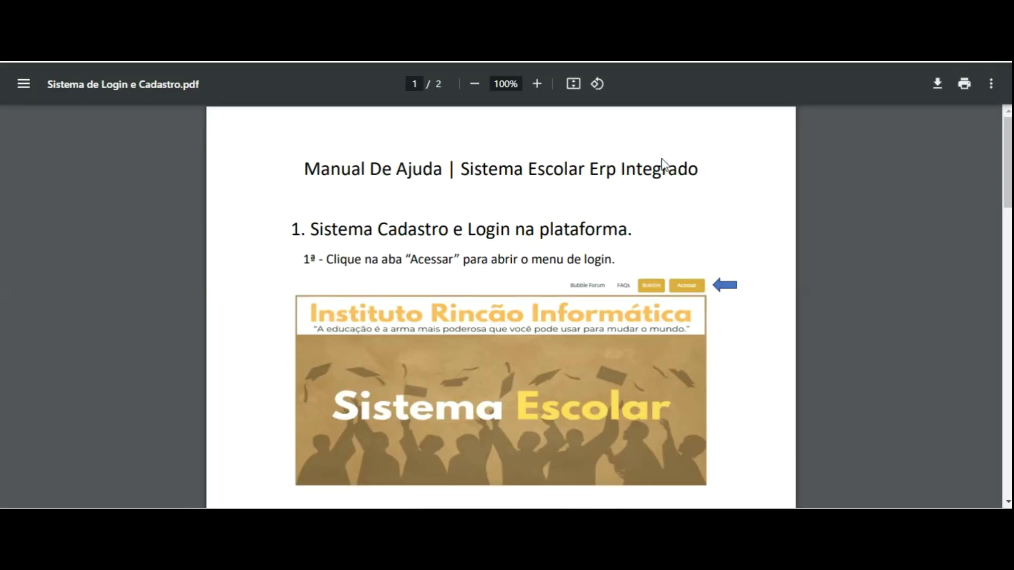
Scroll through both pages of Sistema de Login e Cadastro.pdf, then close the PDF and preview tabs.
scroll(762, 179, down, 8)
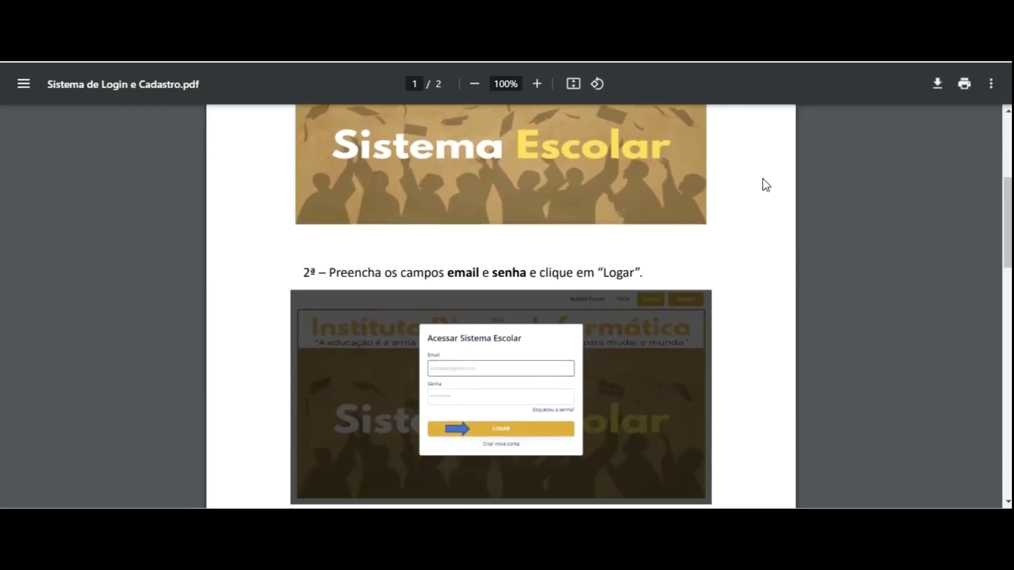
scroll(762, 179, down, 10)
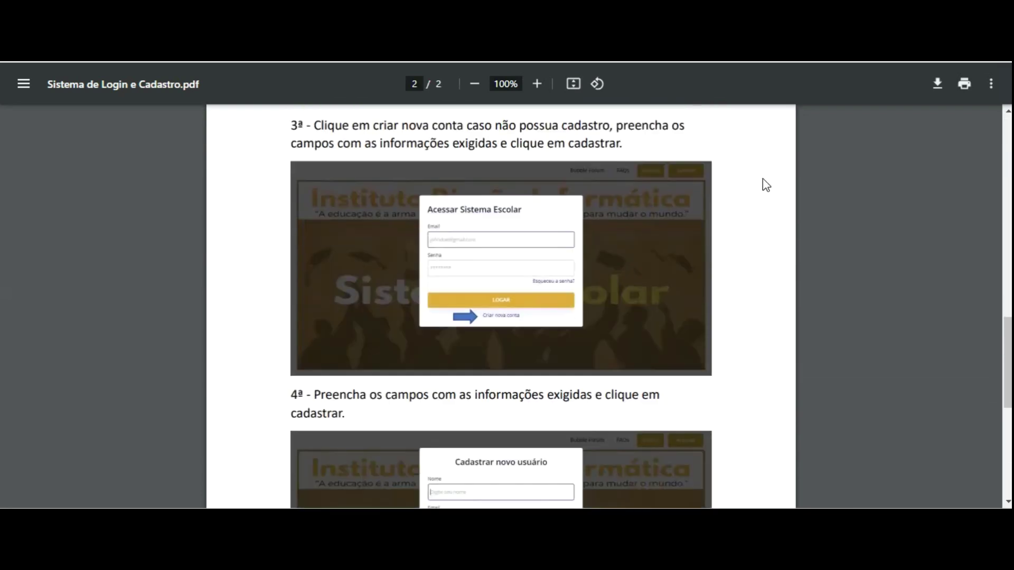
scroll(763, 179, down, 5)
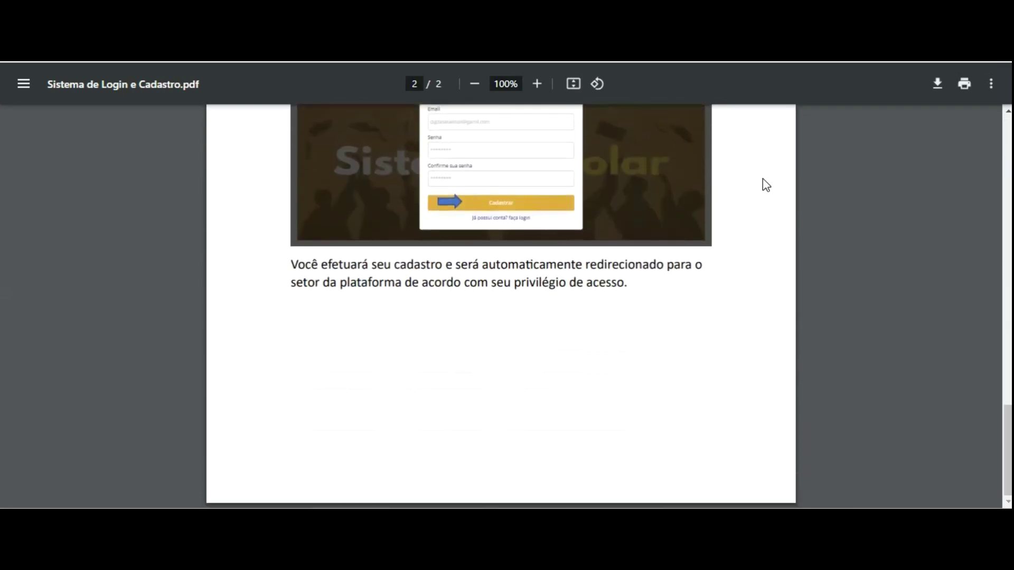
scroll(763, 180, up, 10)
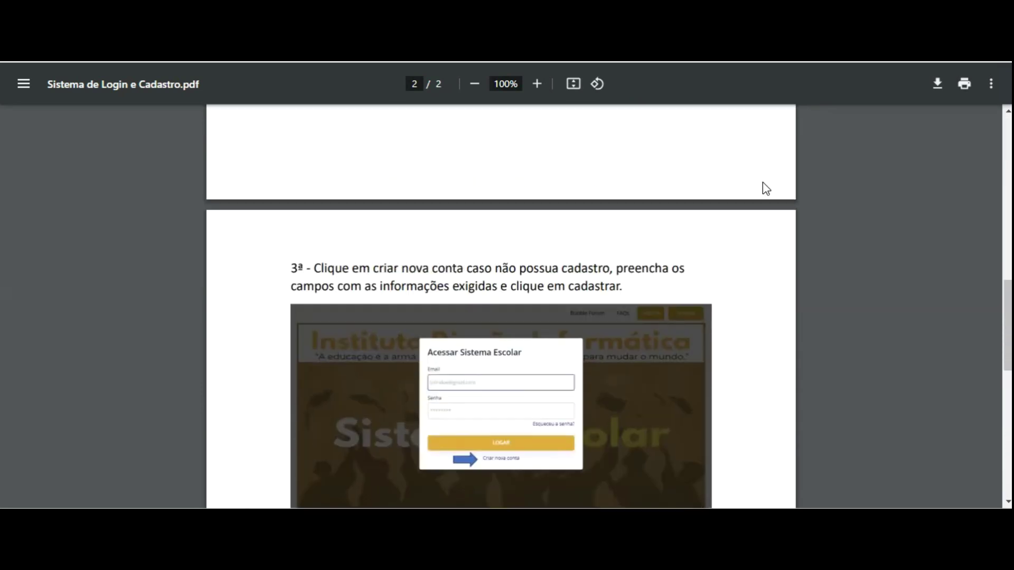
scroll(763, 182, up, 10)
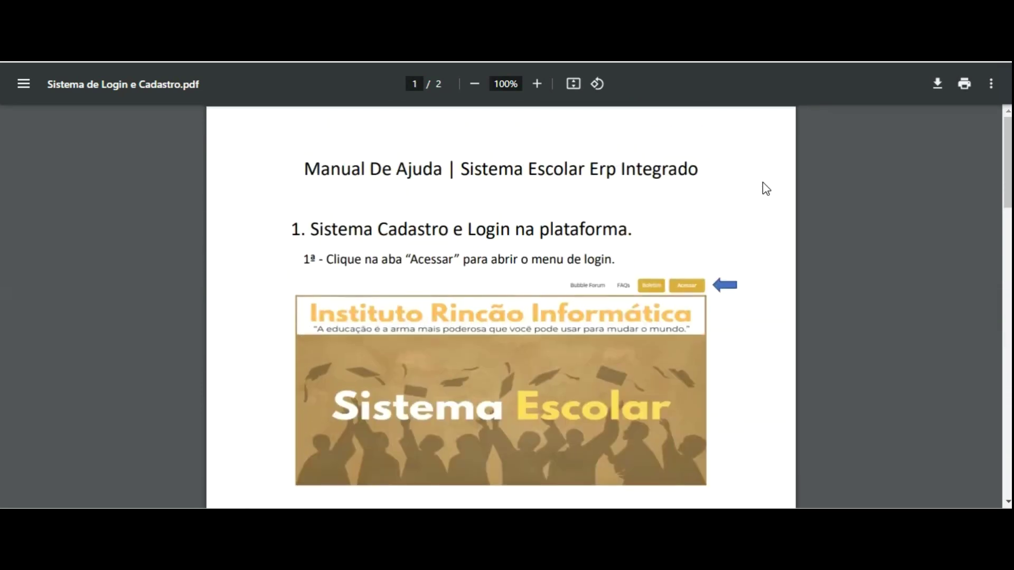
scroll(762, 182, down, 4)
scroll(763, 182, up, 4)
scroll(768, 189, down, 20)
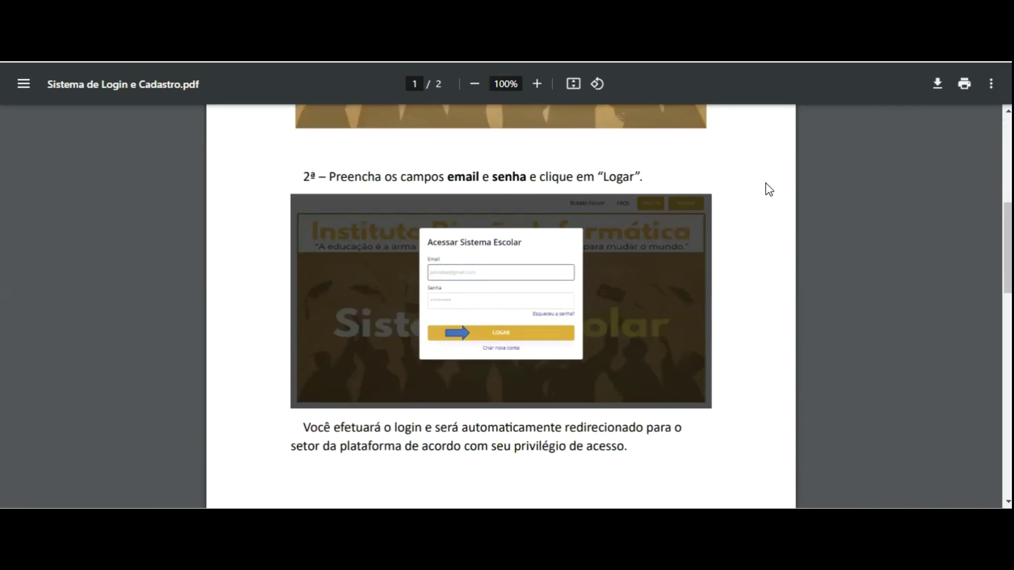
scroll(768, 189, up, 10)
scroll(768, 189, up, 10)
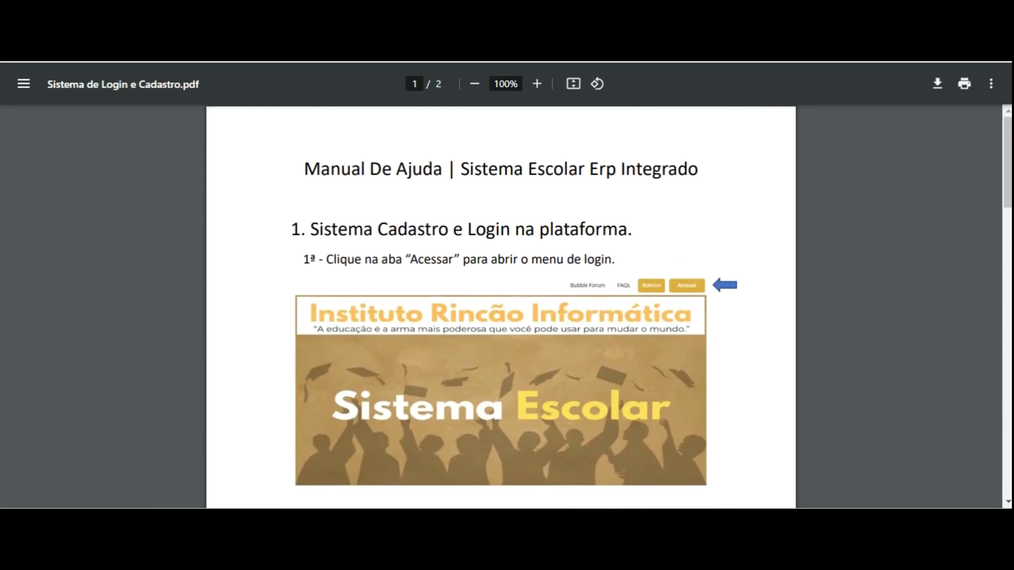
key(ctrl+w)
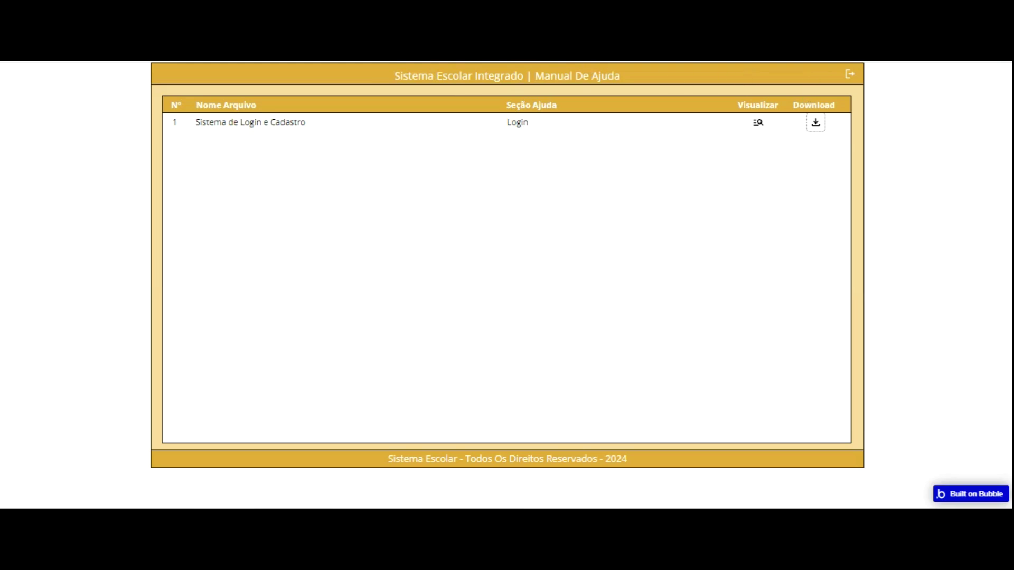
key(ctrl+w)
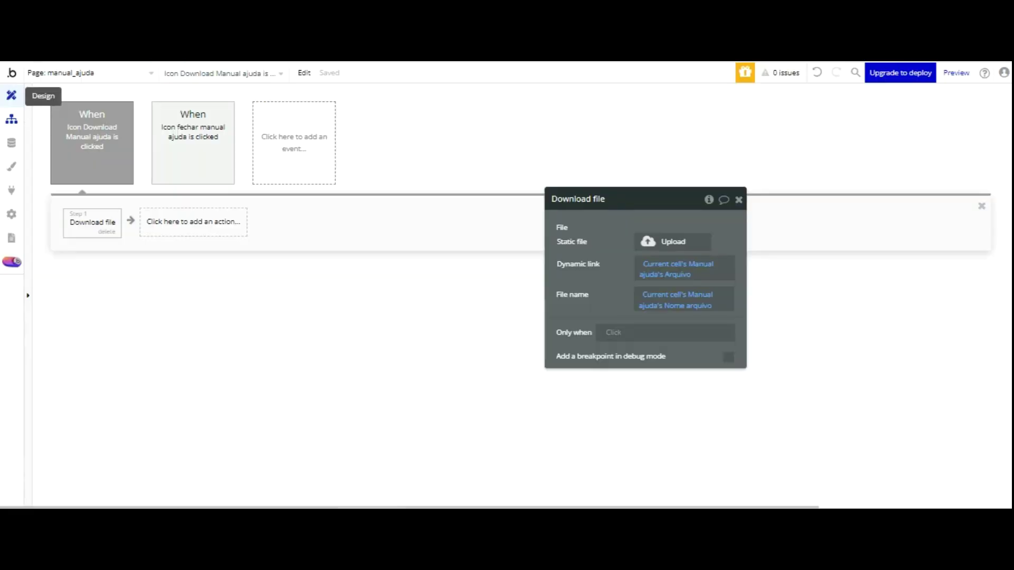
Add Popup Visualizar manual ajuda with a Fixed container layout and width 1000.
click(11, 95)
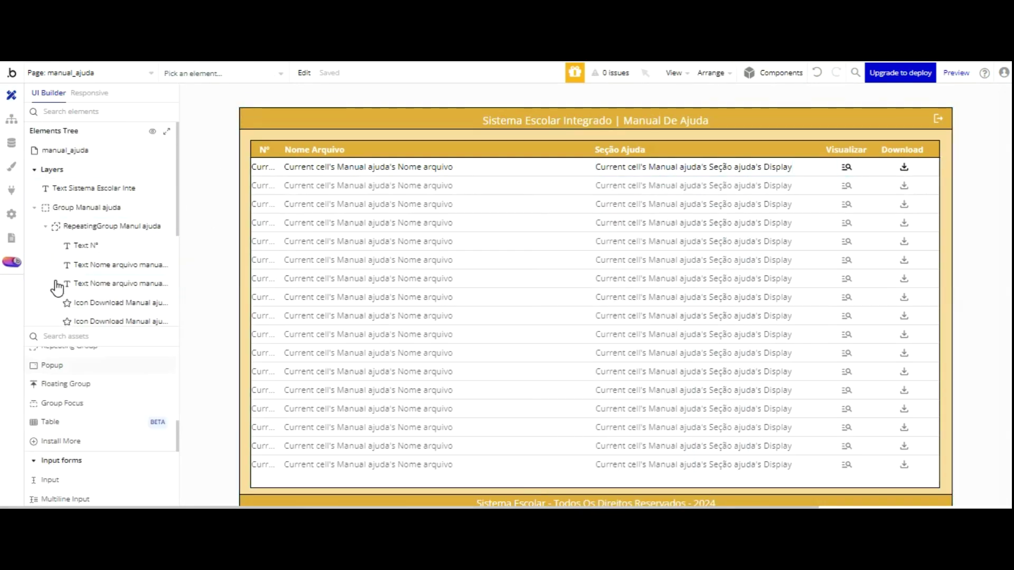
click(52, 365)
click(337, 98)
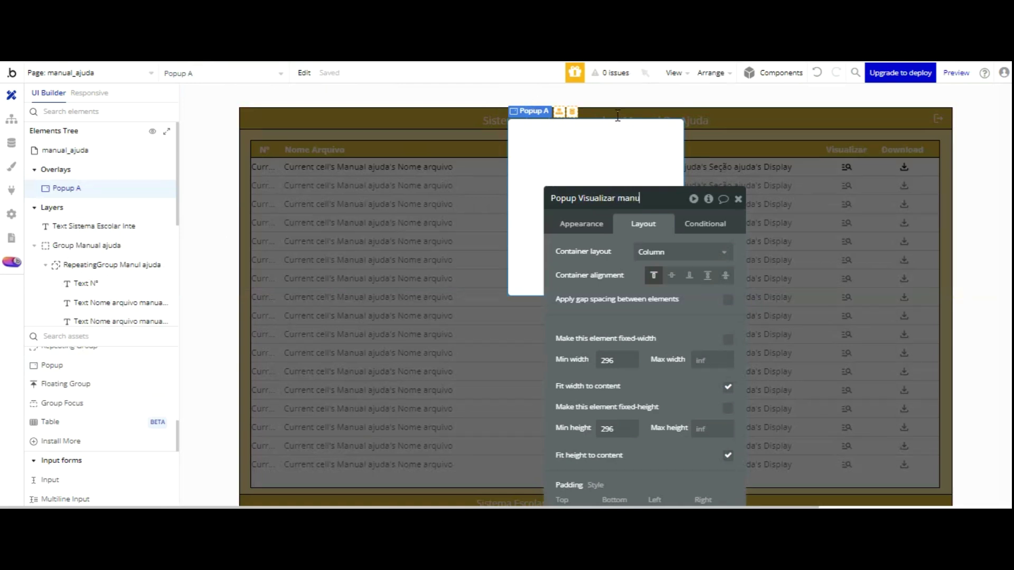
text(uda)
key(Tab)
key(Down)
key(Up)
key(Up)
key(Up)
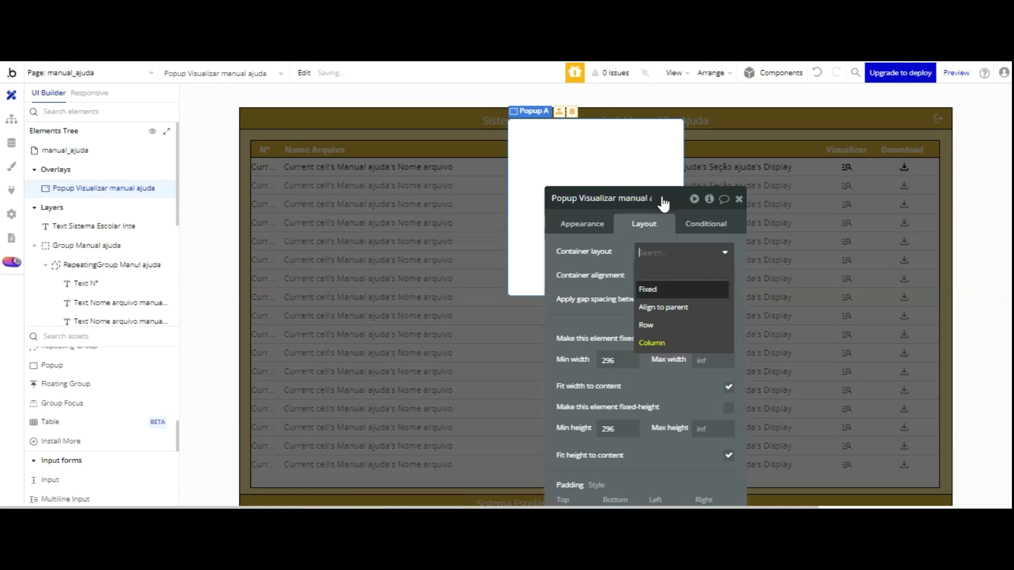
key(Return)
click(581, 224)
click(644, 224)
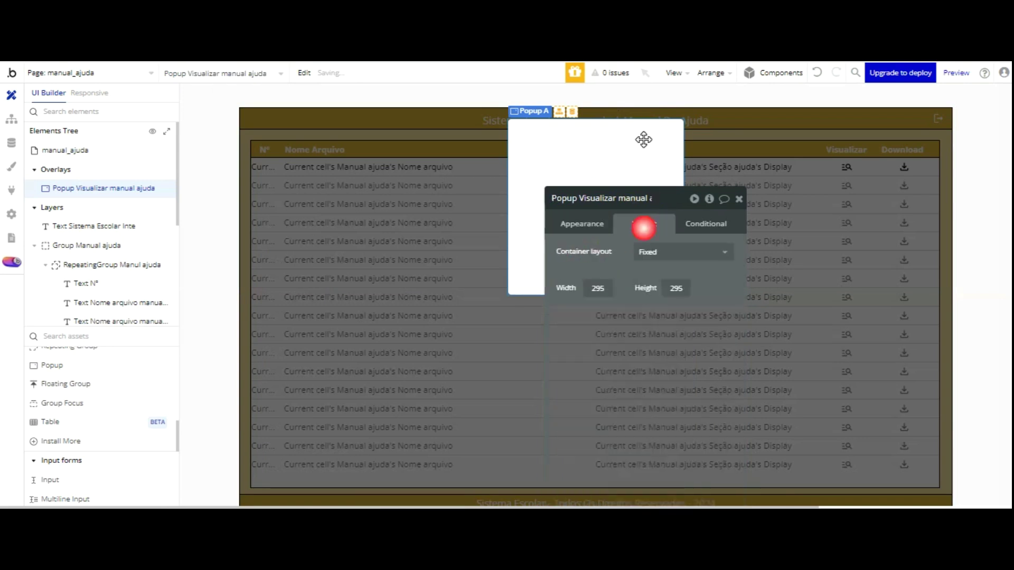
key(Tab)
text(1000)
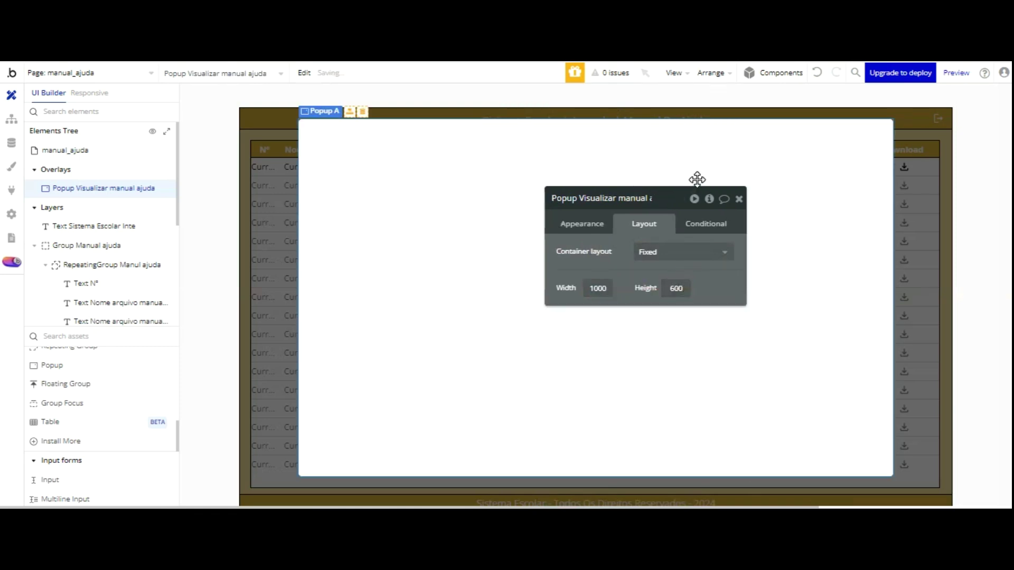
Set the popup's type of content to Manual ajuda.
click(602, 138)
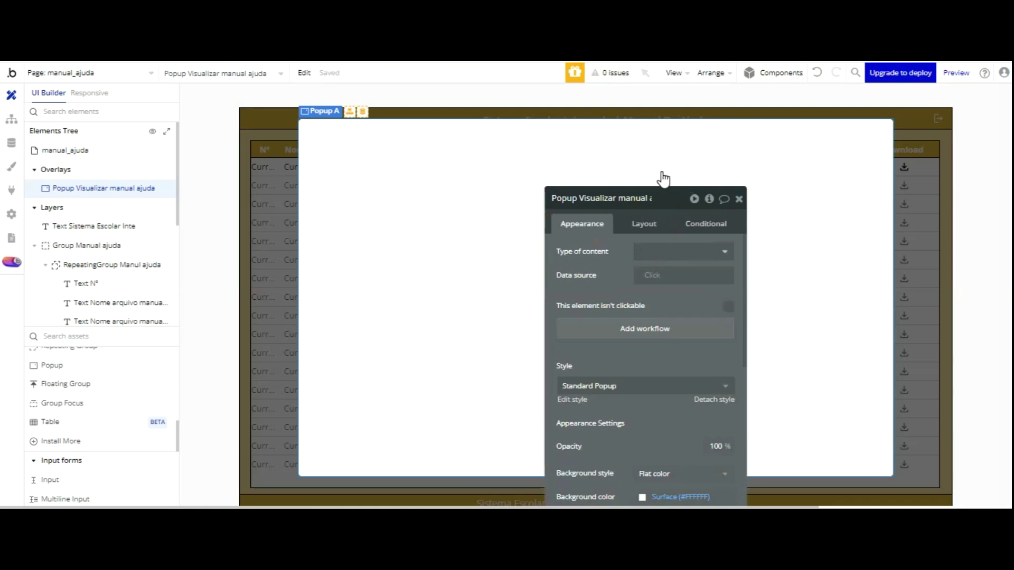
click(661, 251)
scroll(692, 275, down, 10)
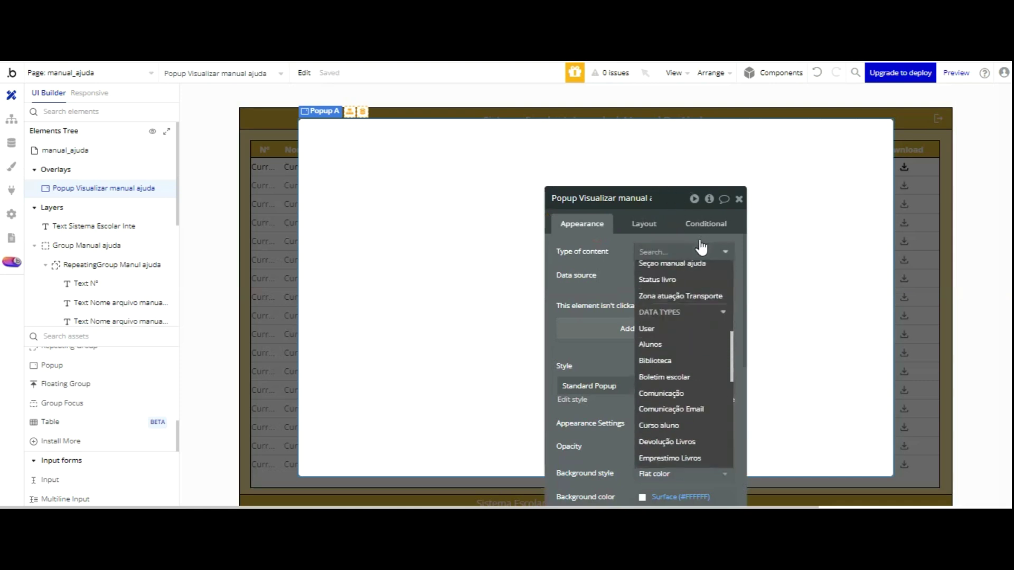
scroll(692, 279, down, 3)
scroll(693, 276, up, 4)
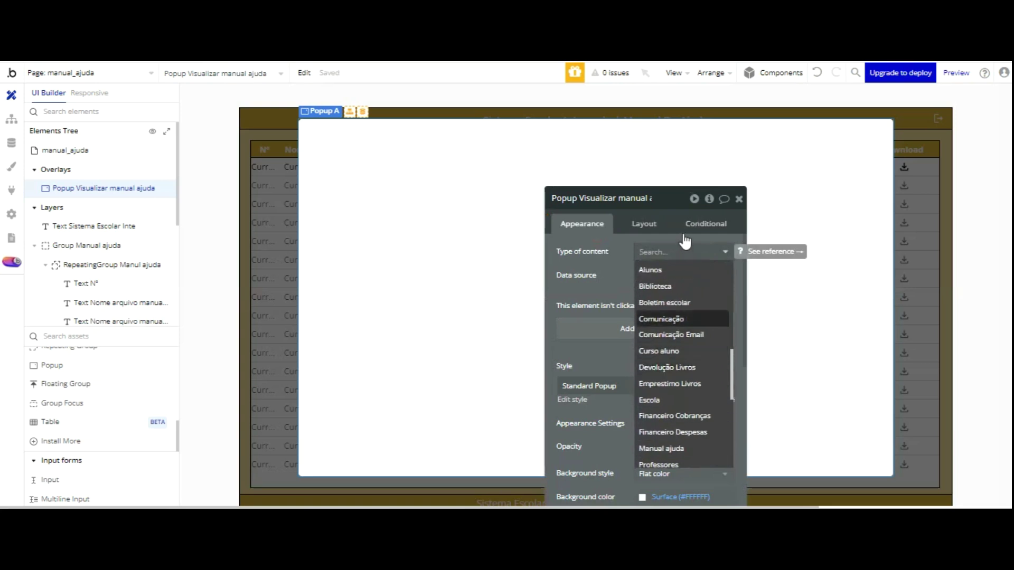
scroll(687, 280, up, 3)
scroll(682, 306, down, 5)
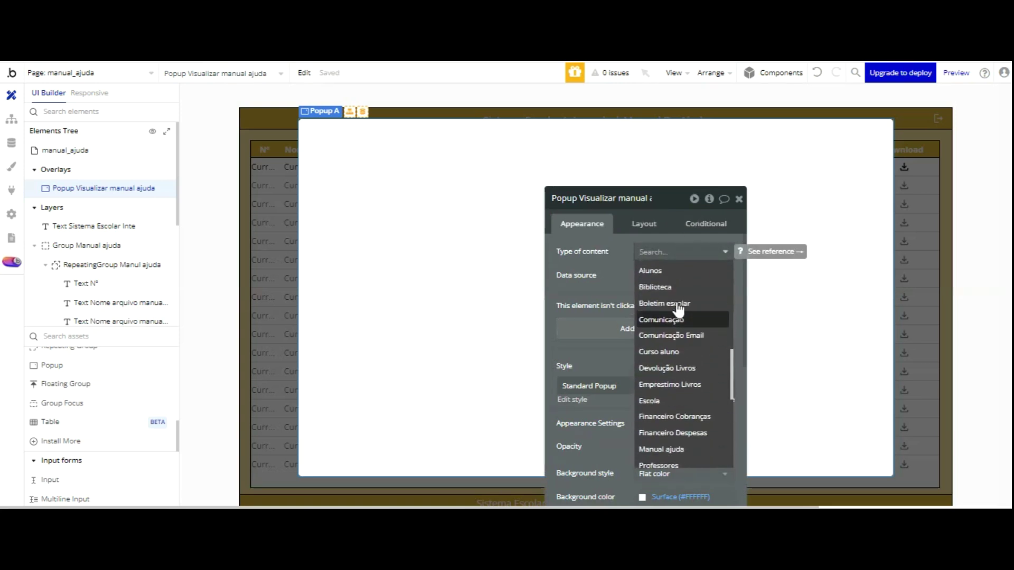
click(682, 380)
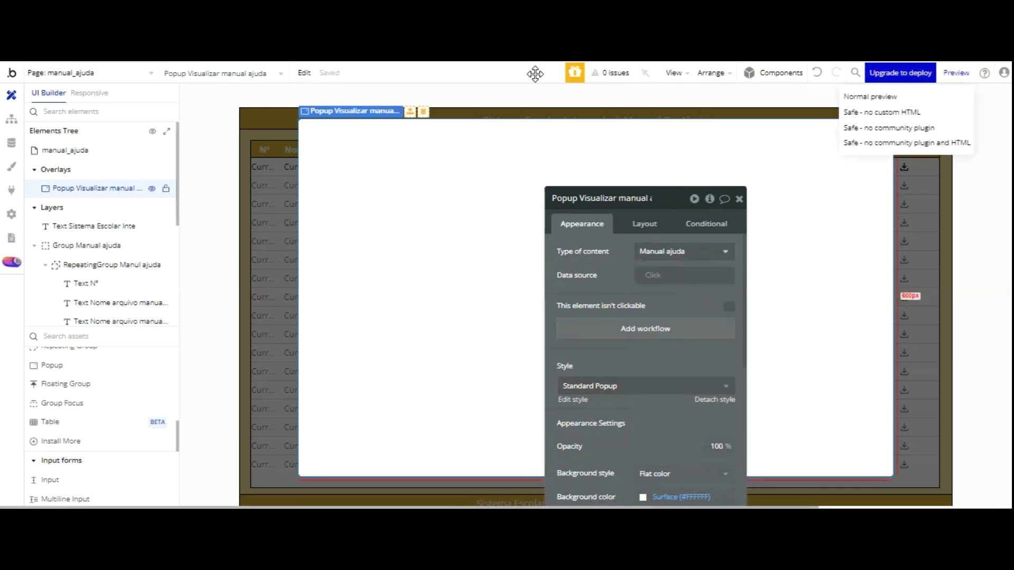
scroll(101, 365, up, 5)
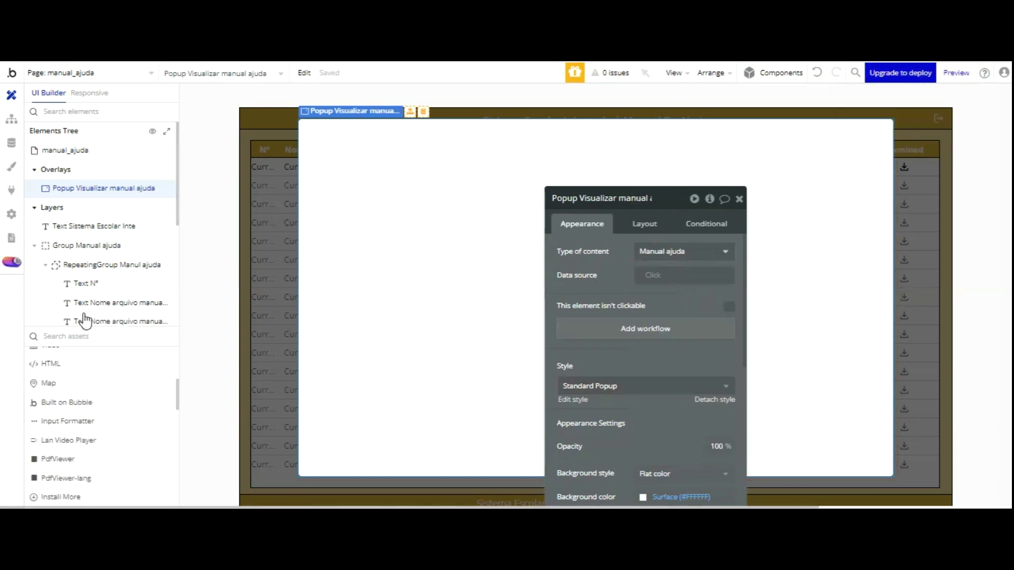
Widen the popup to 1100 px and pick the Text visual element.
click(638, 222)
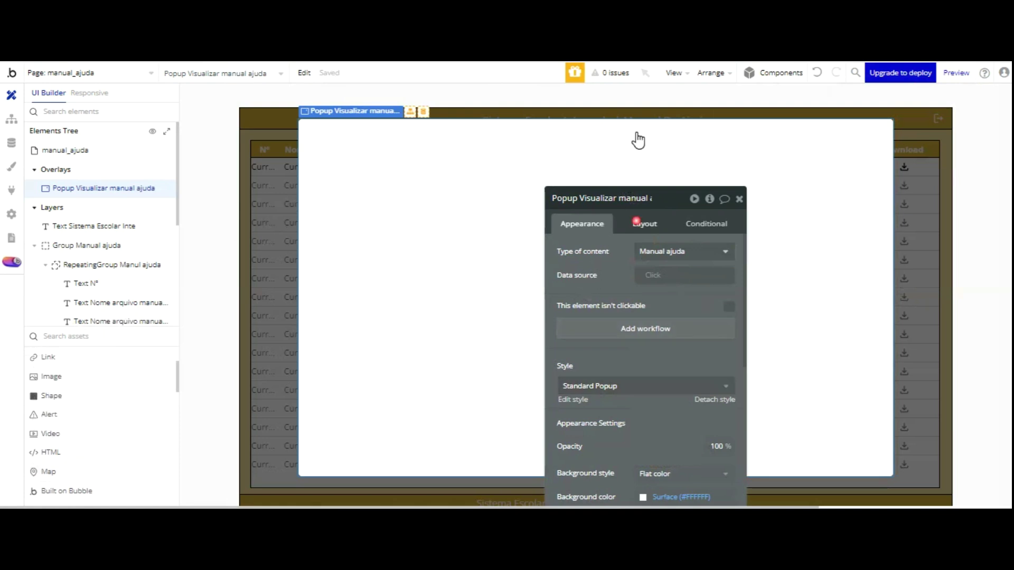
click(605, 288)
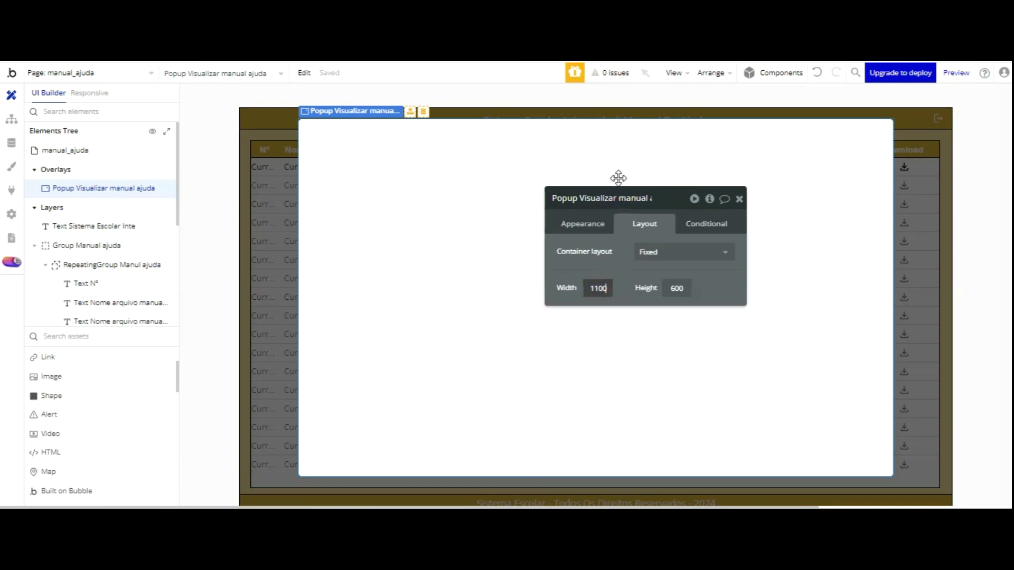
click(621, 266)
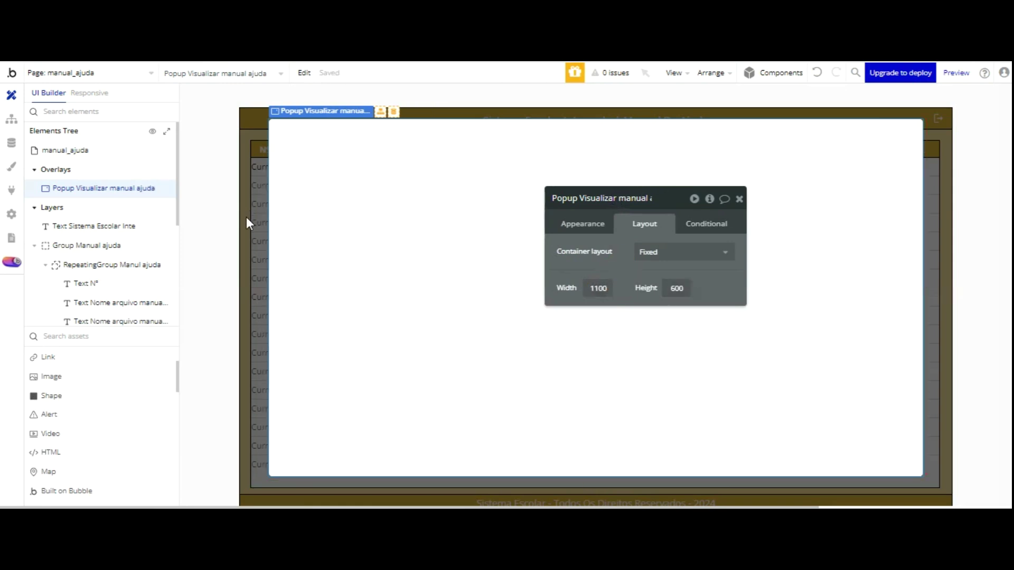
scroll(84, 295, up, 3)
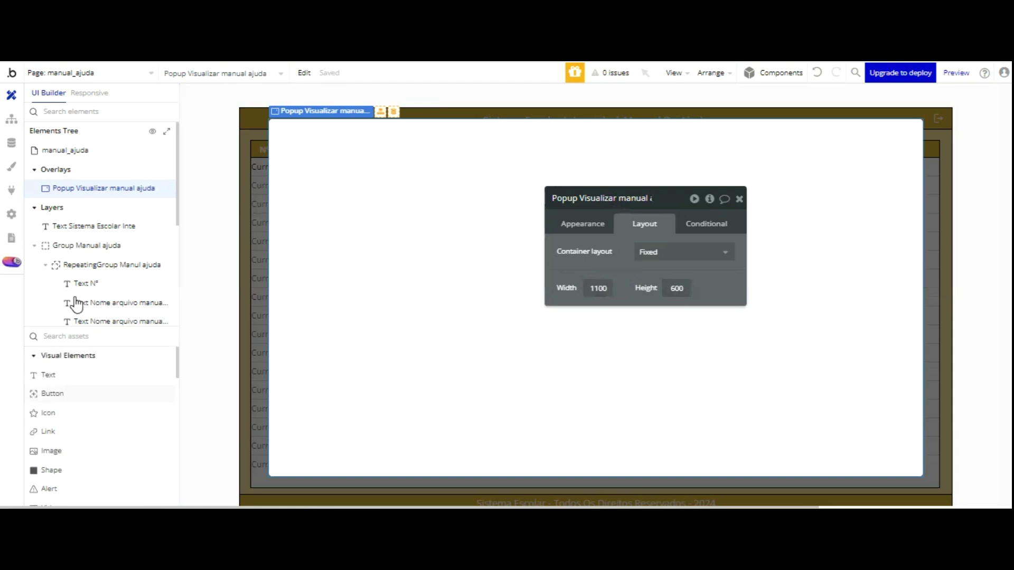
click(48, 374)
Place a 40 px tall text in the popup, detached from its style, white and vertically centred.
click(338, 130)
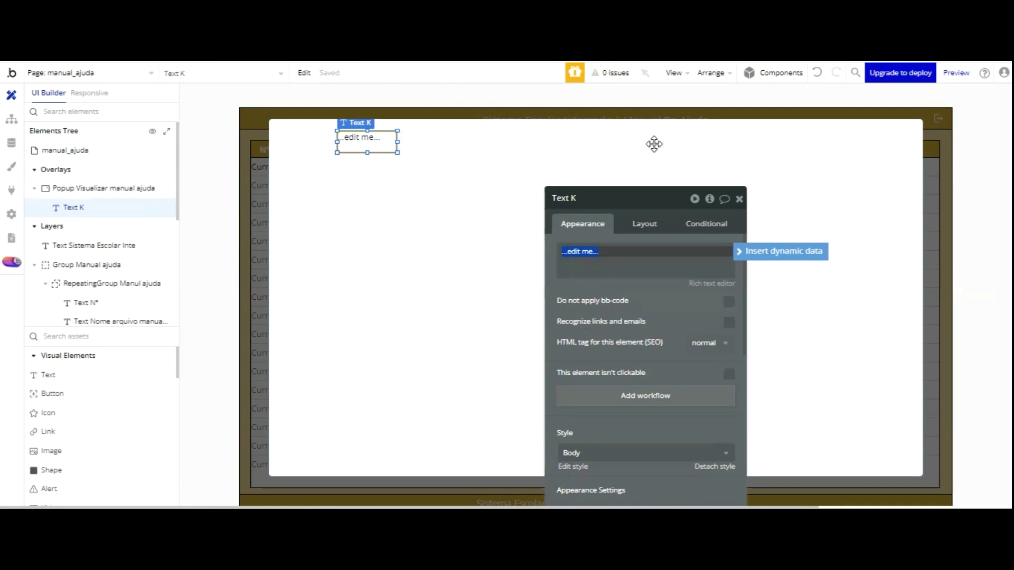
click(645, 223)
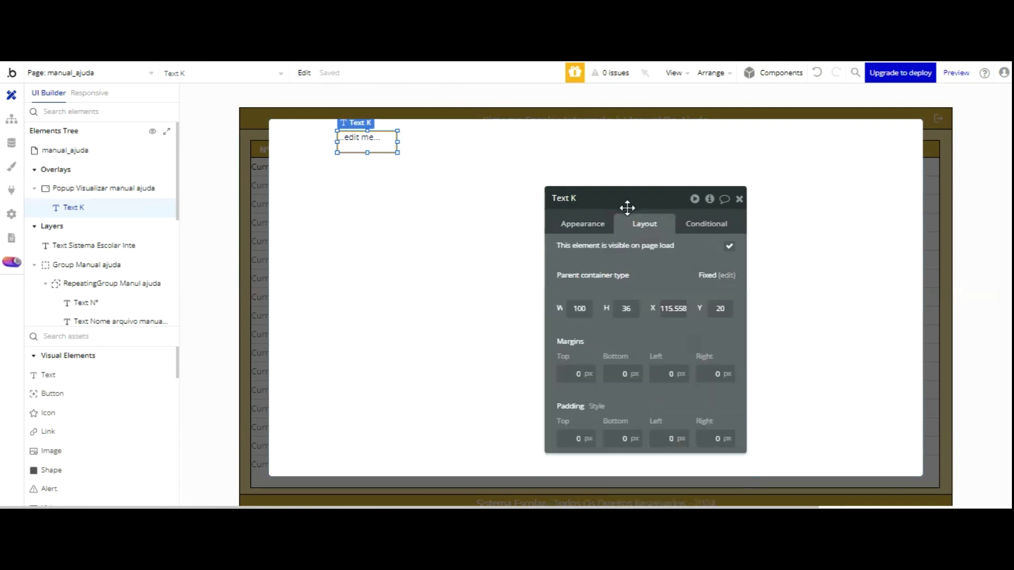
text(40)
click(595, 223)
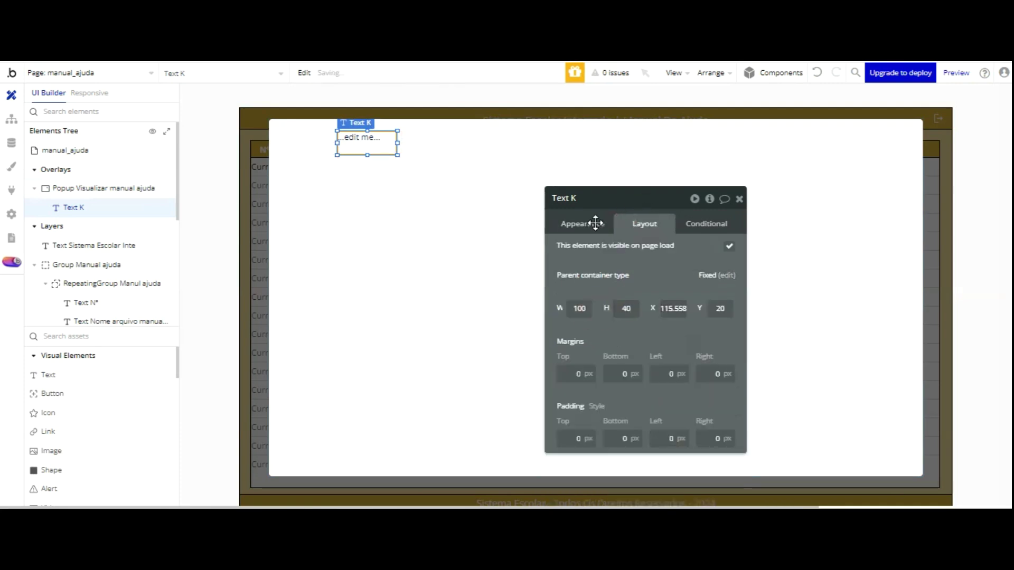
scroll(652, 233, down, 3)
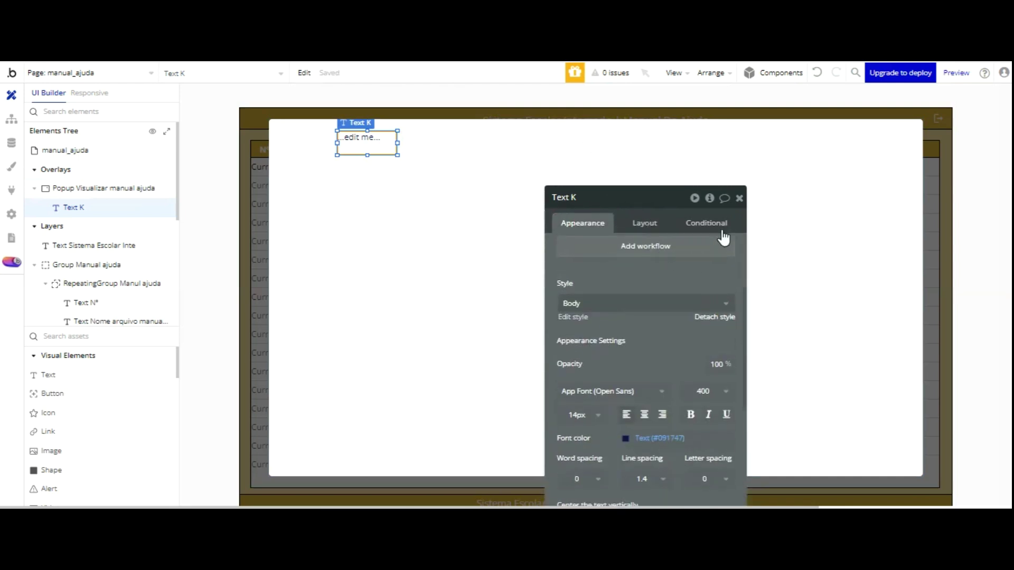
click(714, 316)
scroll(685, 256, down, 3)
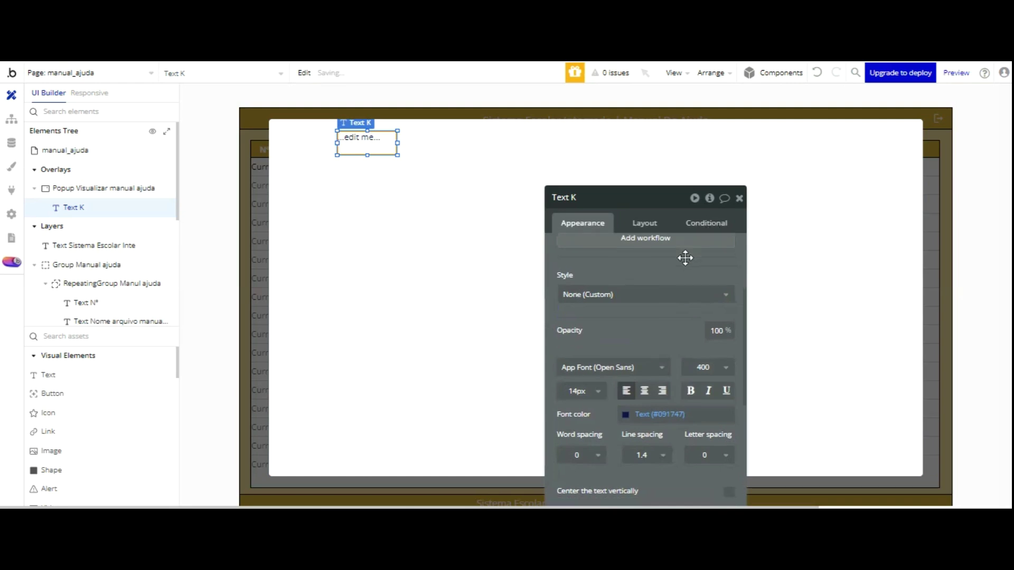
click(660, 275)
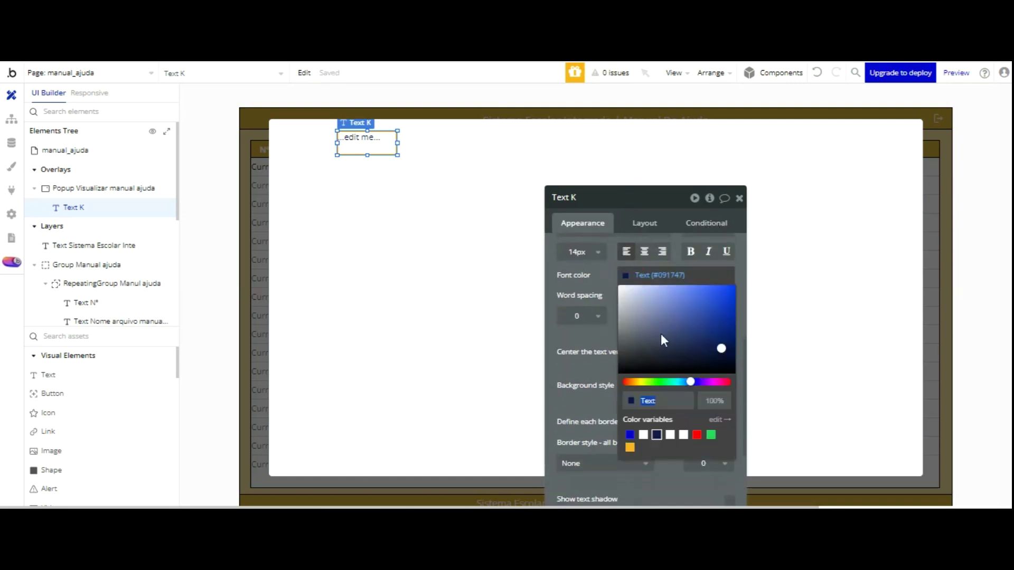
click(670, 434)
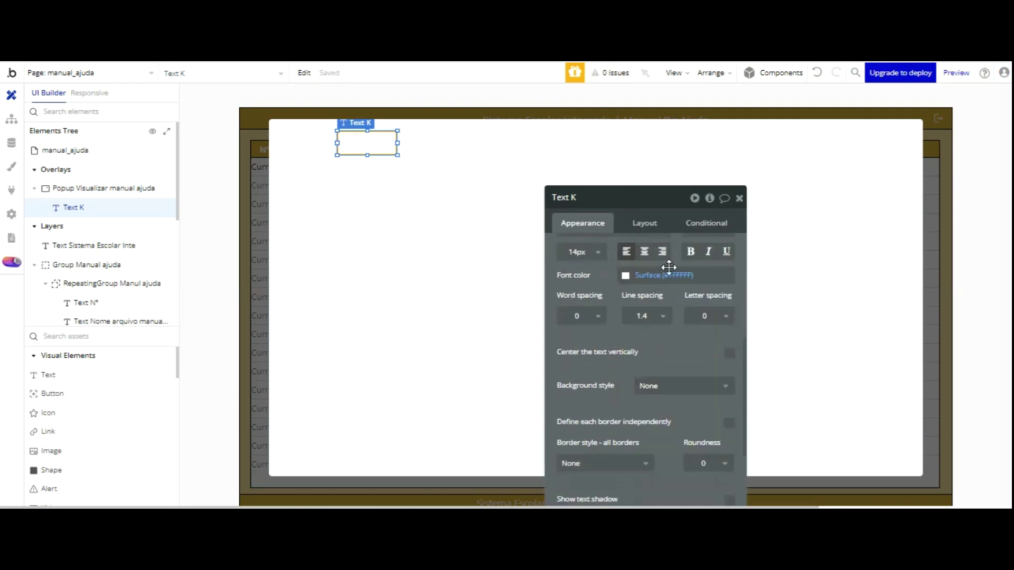
click(729, 352)
Make the text 1200 wide and move it to the popup's top-left edge.
click(651, 223)
click(579, 307)
text(1200)
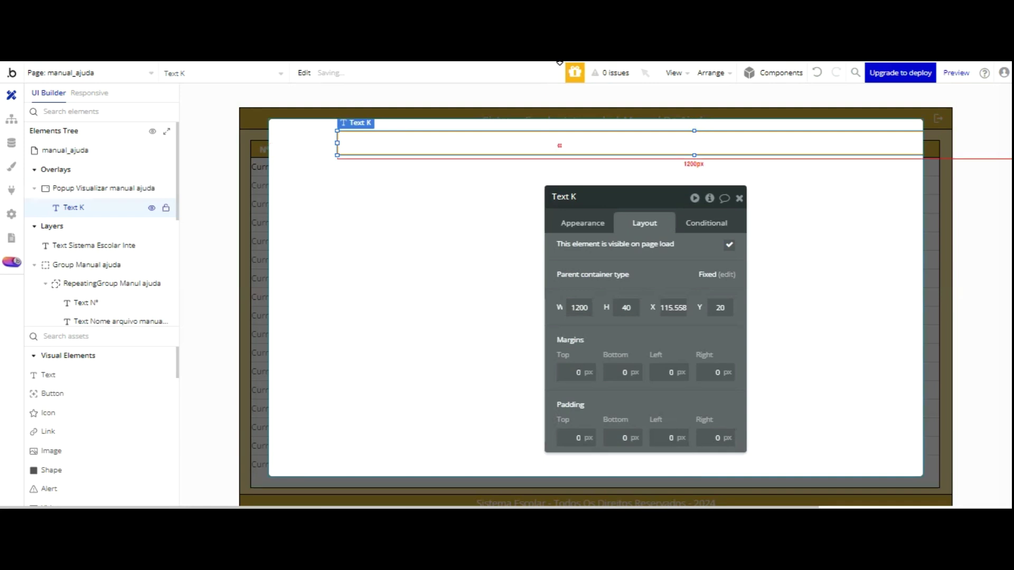
click(546, 75)
key(Up)
key(Up)
key(Up)
key(Up)
key(Up)
key(Up)
key(Up)
key(Up)
key(Up)
key(Up)
key(Up)
key(Up)
key(Up)
key(Up)
key(Up)
key(Up)
key(Up)
key(Up)
key(Up)
key(Up)
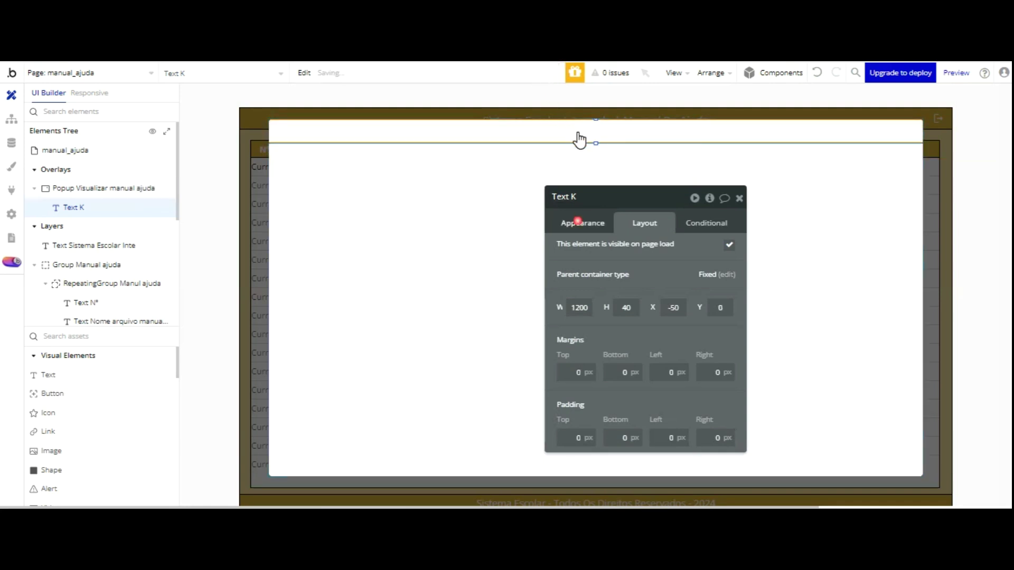
Set the text content to Parent group's Manual ajuda's Nome arquivo.
click(578, 221)
click(597, 261)
click(770, 254)
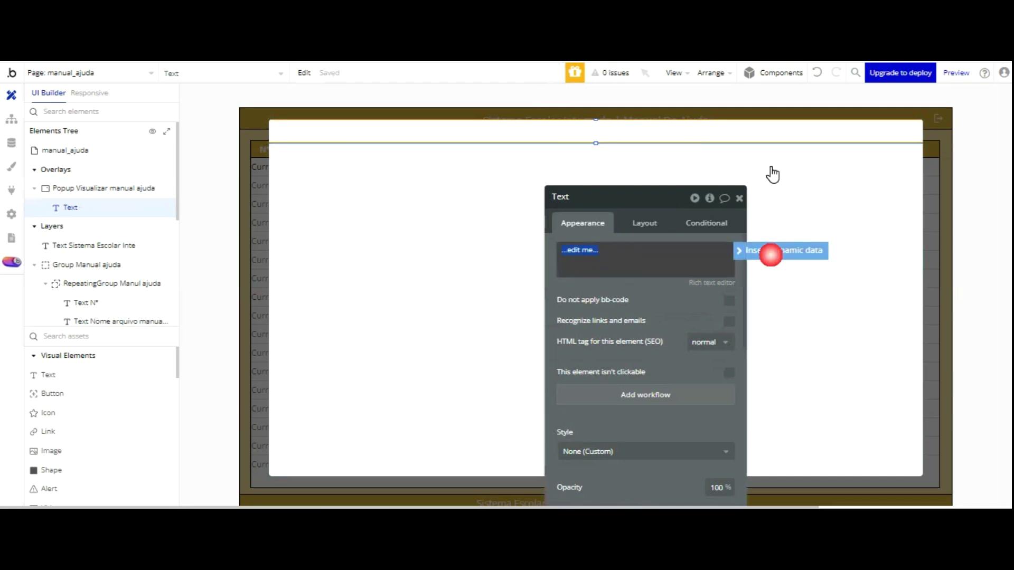
click(613, 293)
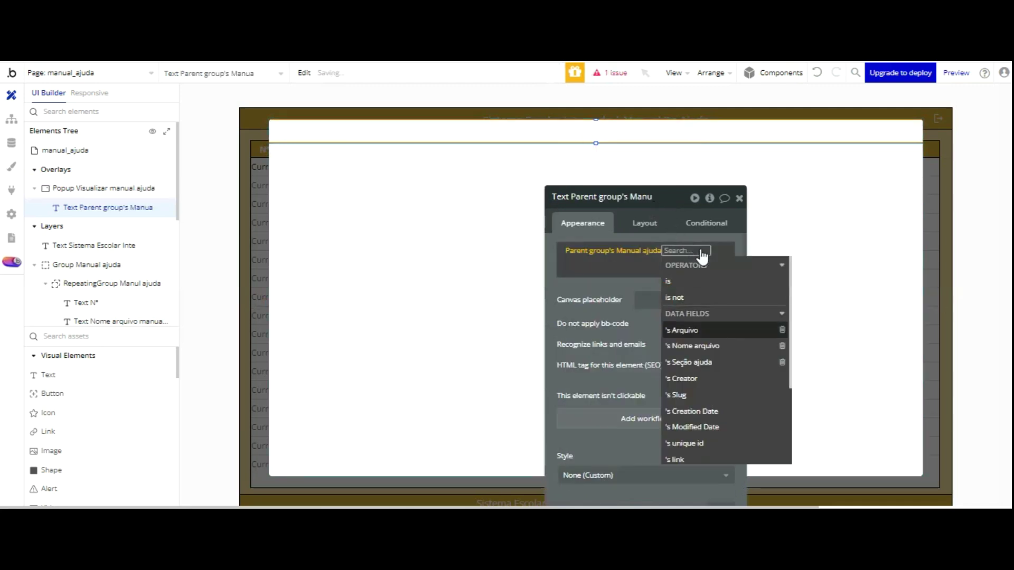
click(699, 345)
click(574, 195)
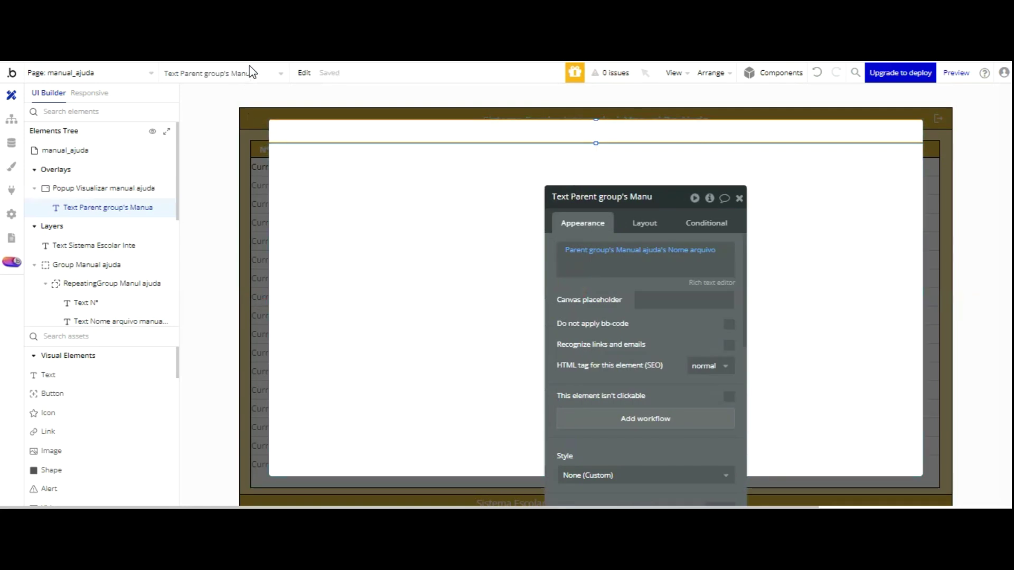
Copy the #DFAD39 background colour from the Sistema Escolar Integrado page header.
key(Escape)
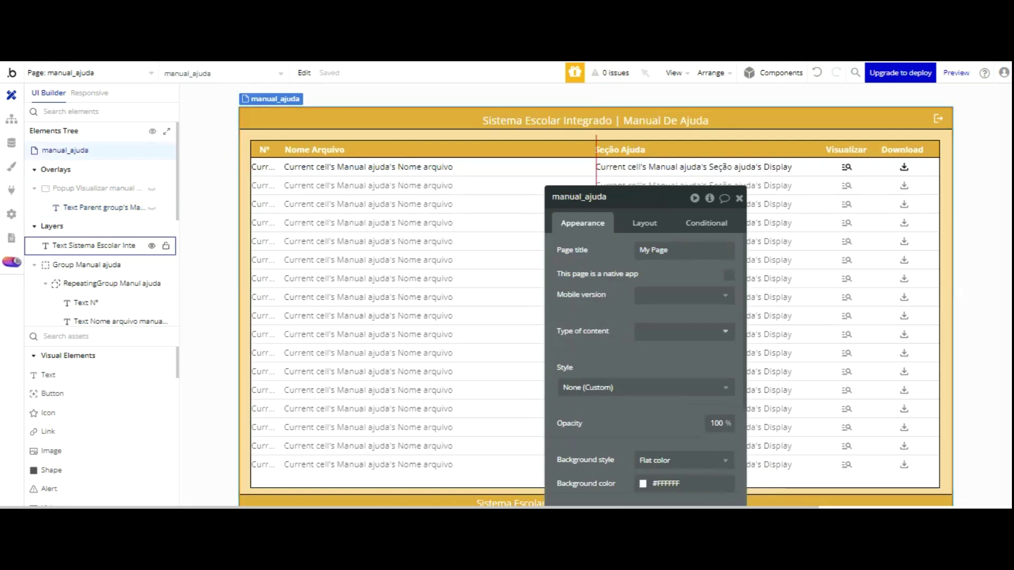
click(391, 113)
scroll(648, 266, down, 1)
scroll(647, 265, down, 5)
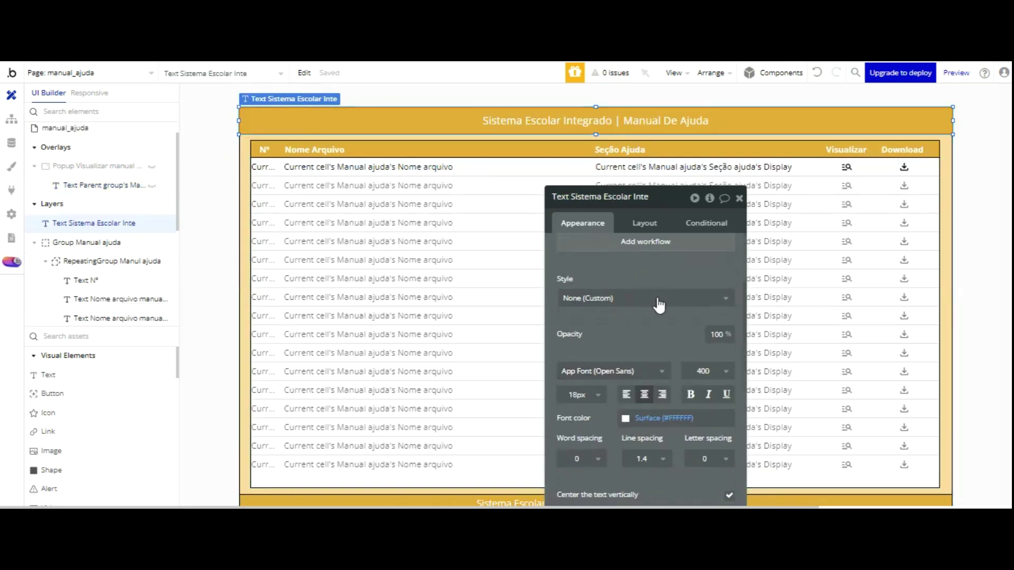
click(687, 333)
click(690, 332)
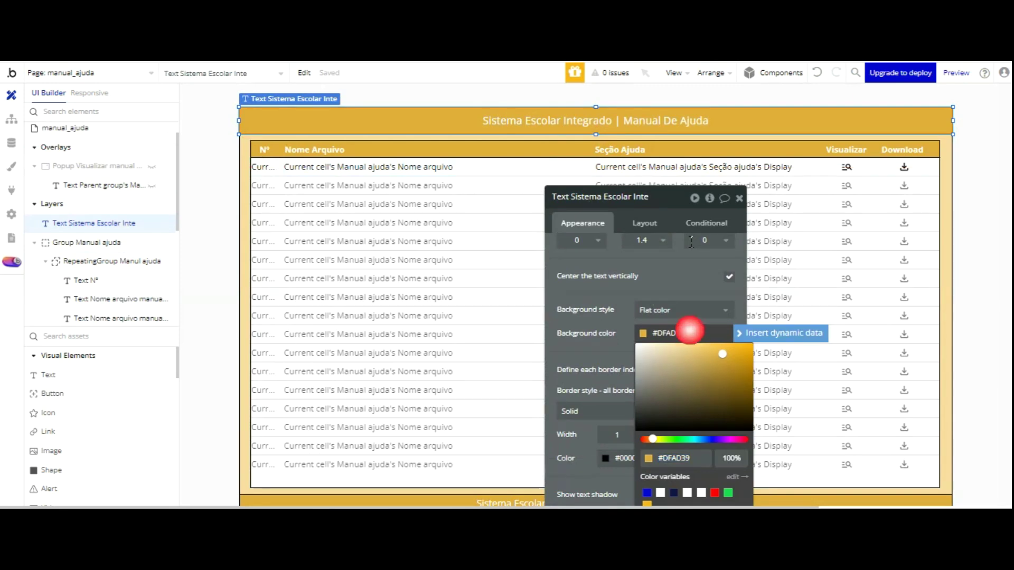
key(ctrl+a)
key(ctrl+c)
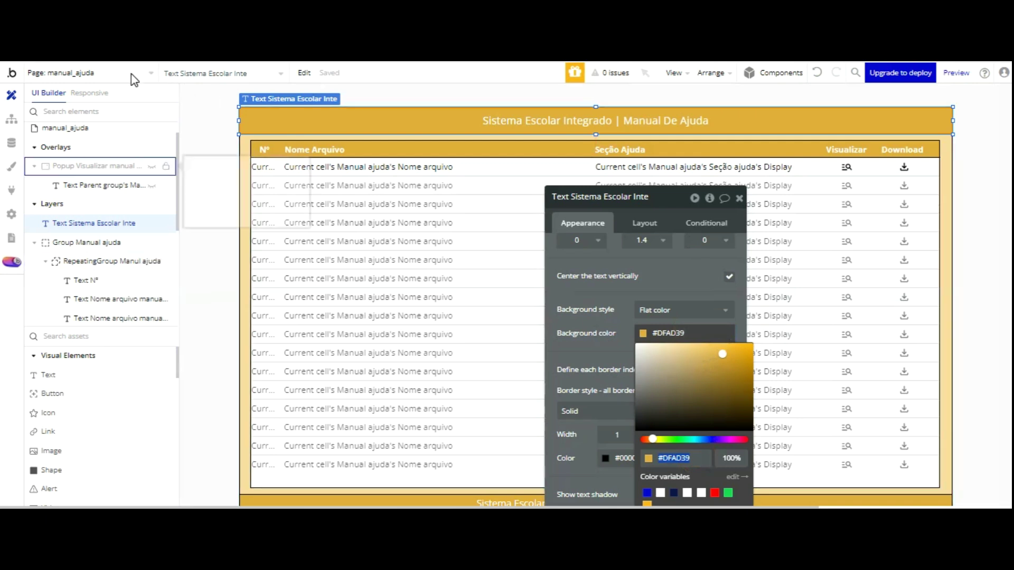
Give the popup's title text a flat #DFAD39 background colour.
click(151, 164)
click(325, 135)
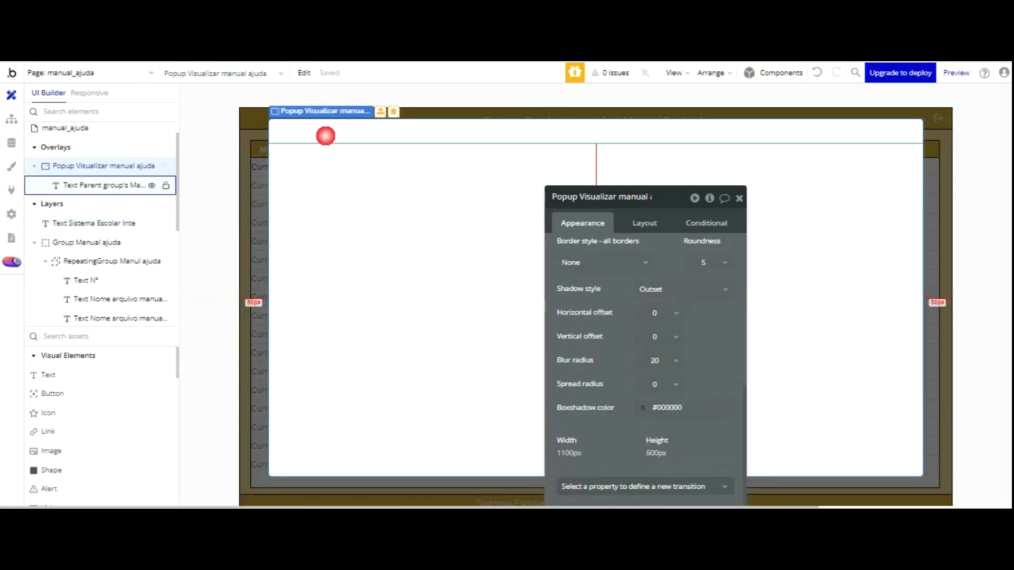
click(684, 335)
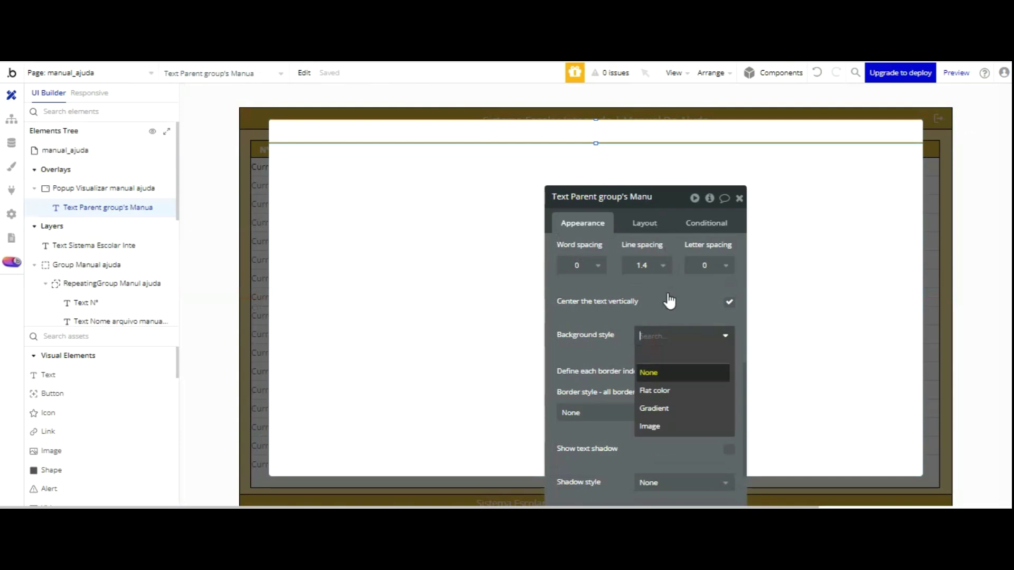
click(657, 387)
click(702, 358)
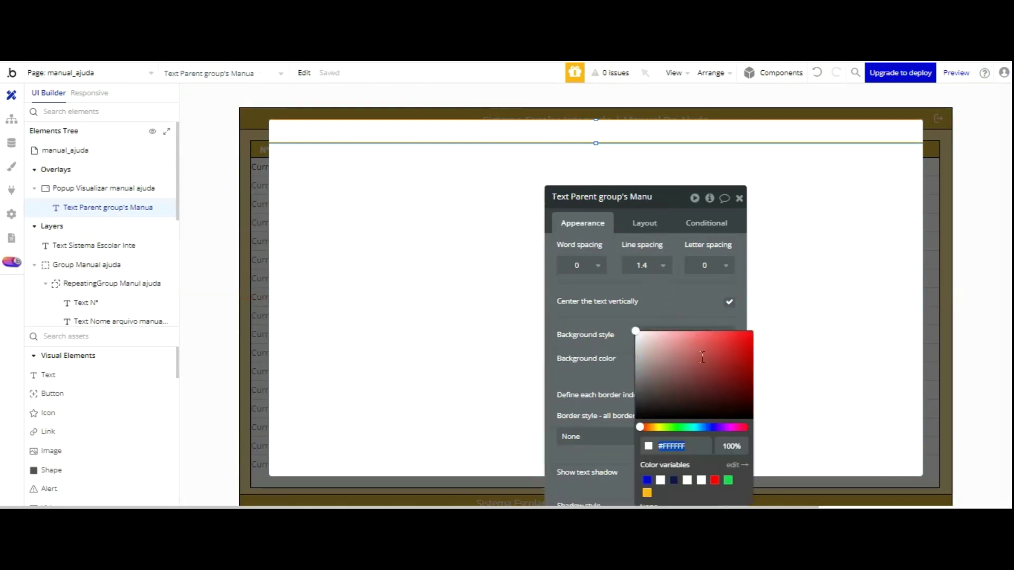
key(ctrl+v)
click(667, 307)
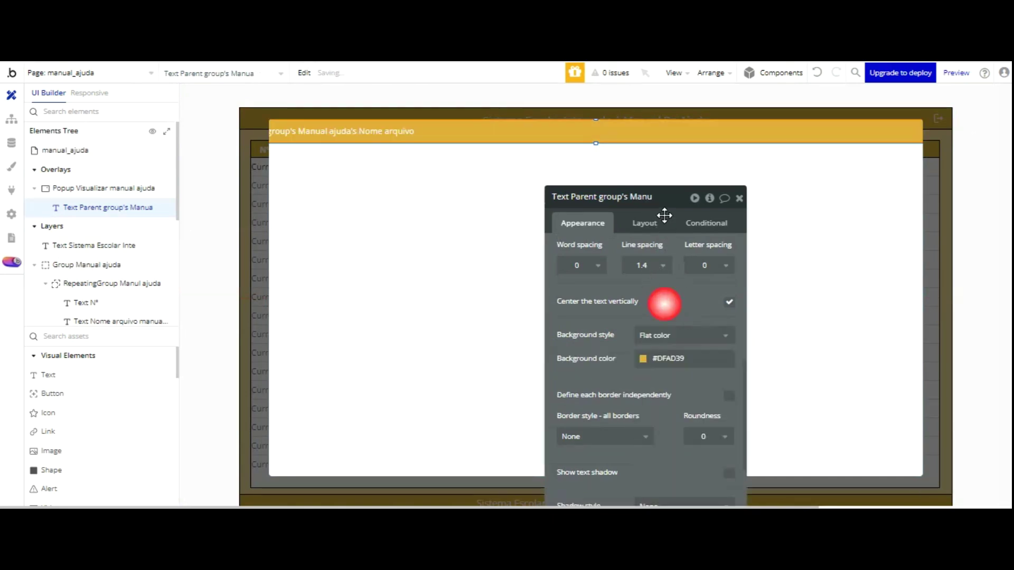
Make the title bold at font size 18, leaving its style as None (Custom).
scroll(644, 238, up, 3)
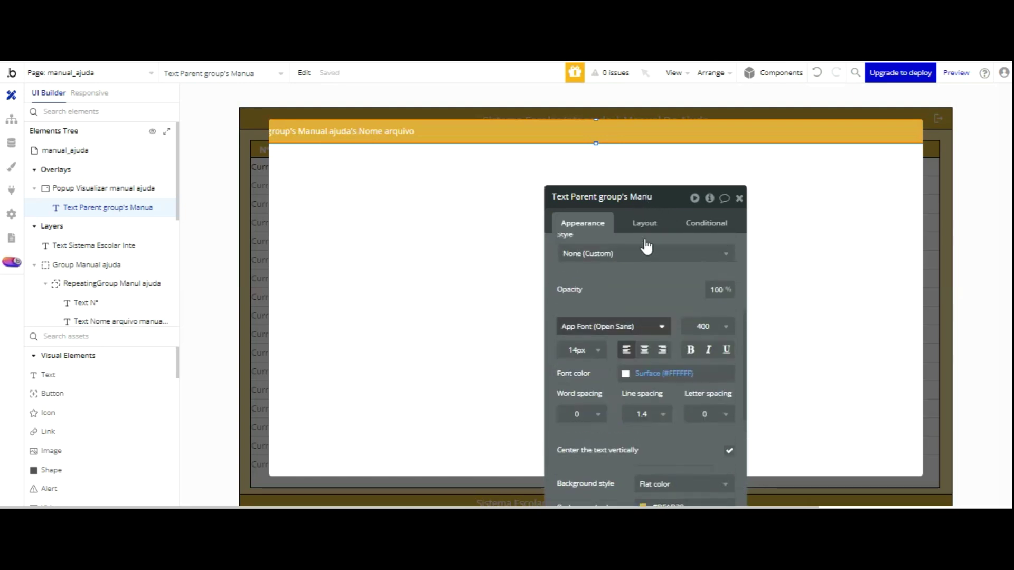
click(690, 349)
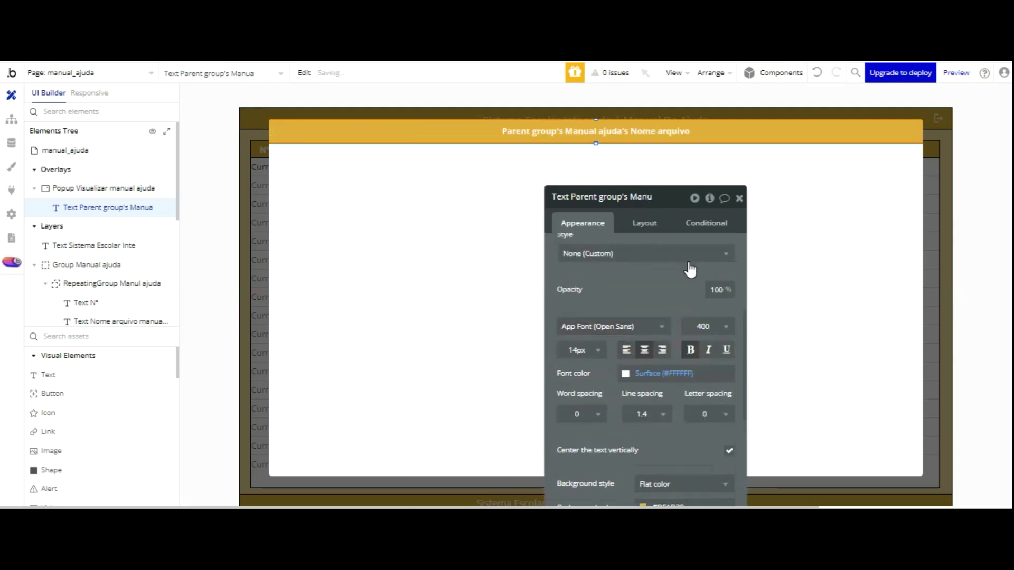
click(578, 350)
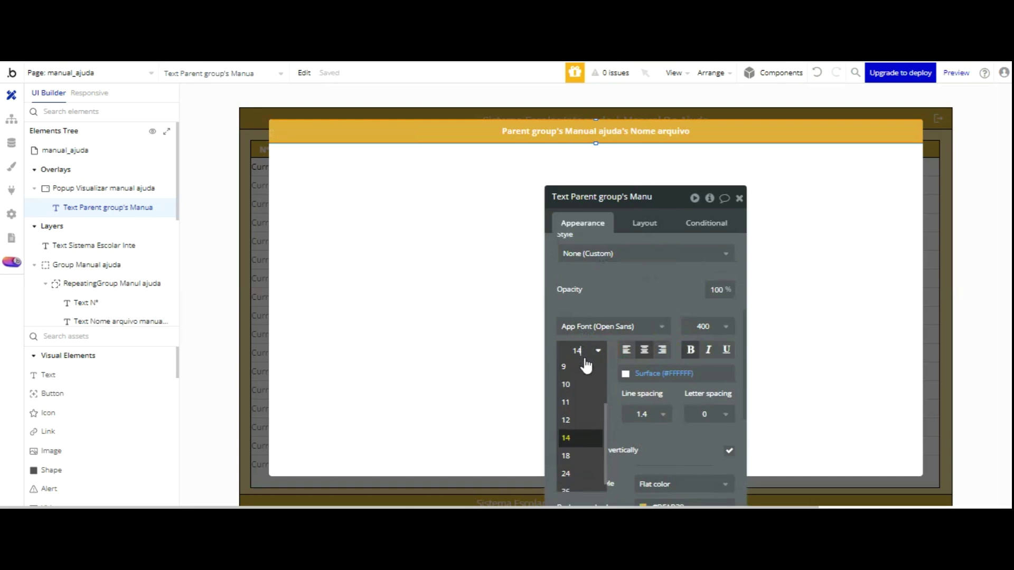
click(581, 367)
click(586, 351)
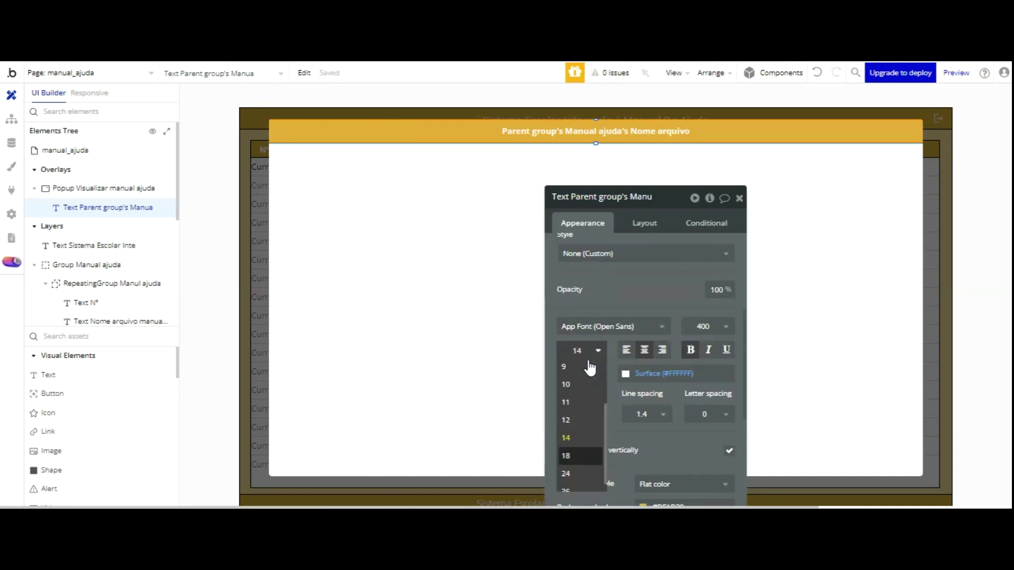
click(587, 451)
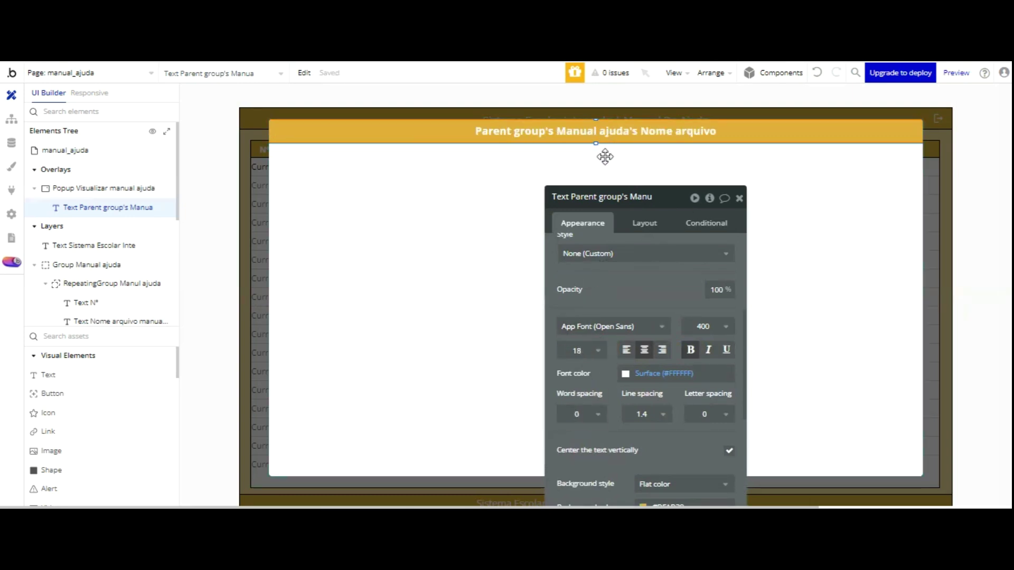
click(641, 253)
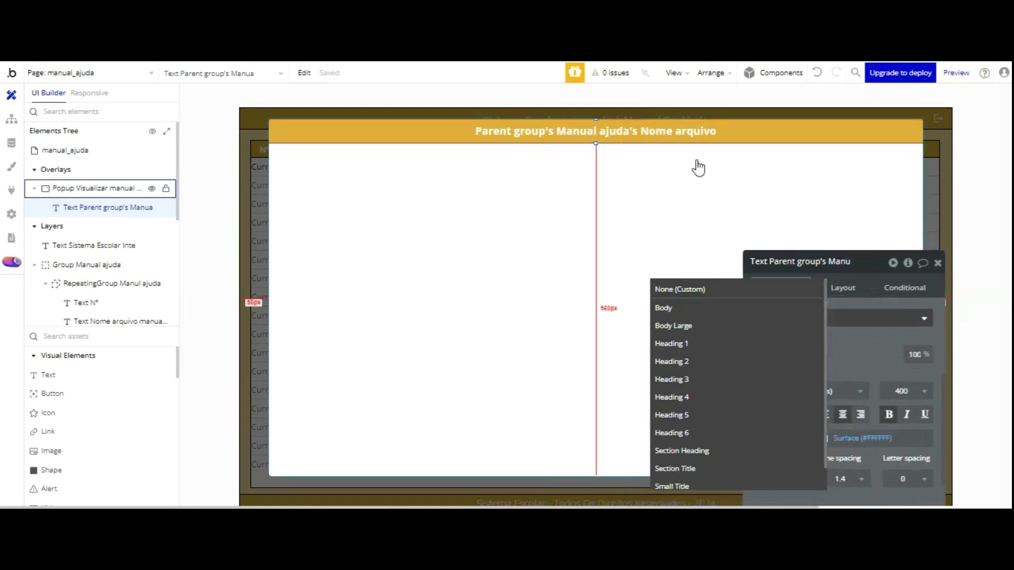
click(938, 183)
scroll(122, 370, down, 3)
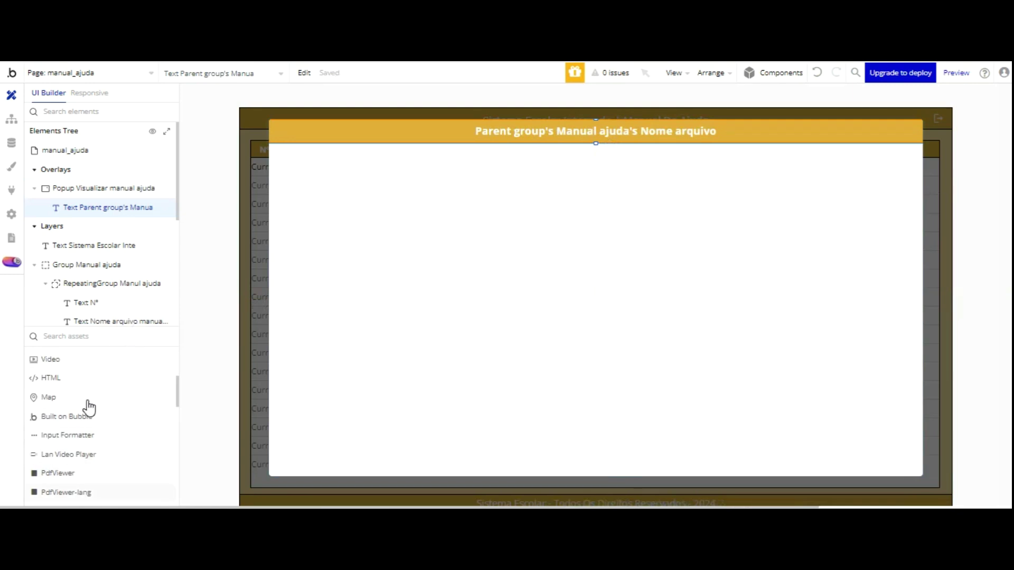
Add a PdfViewer-lang element at the popup's top-left corner.
click(288, 156)
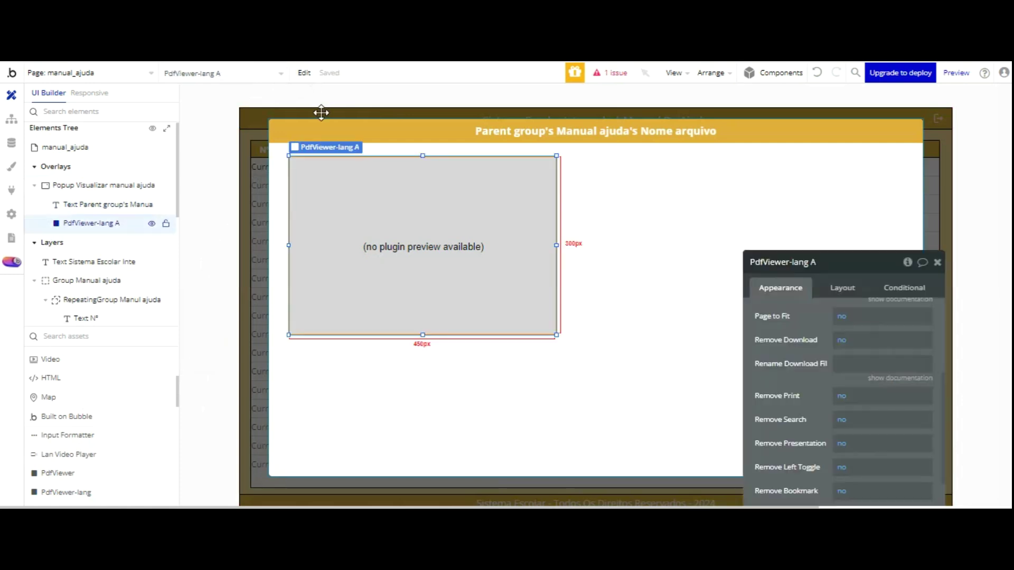
drag(351, 136, 331, 124)
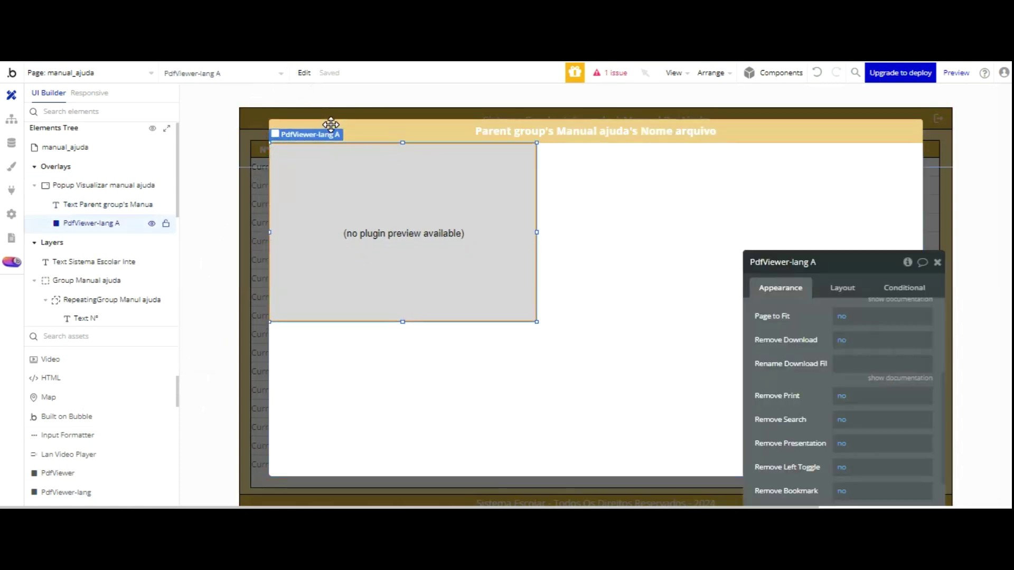
drag(811, 262, 91, 64)
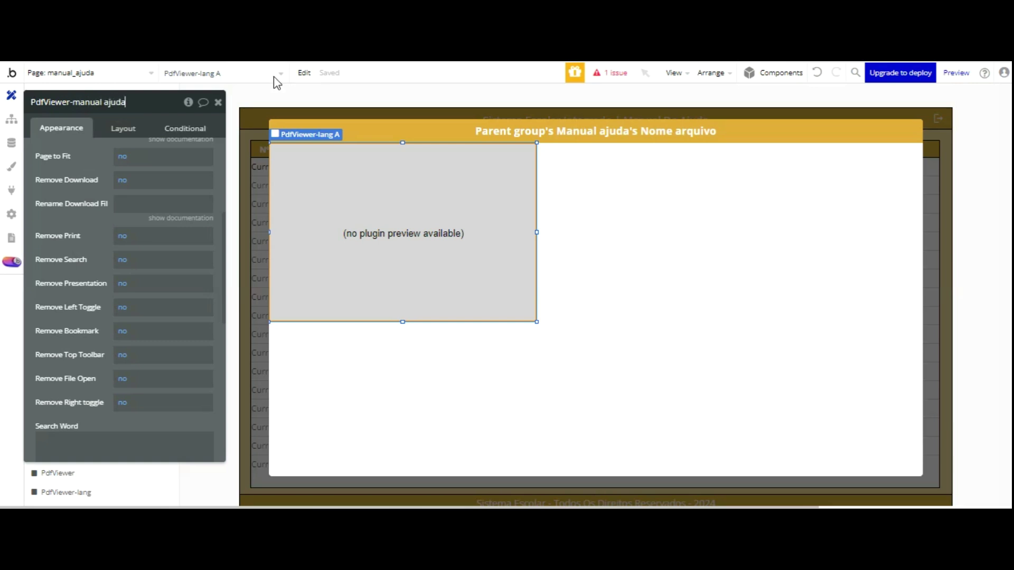
Rename the header text to 'Text Cabeçalho popup manual ajuda'.
click(422, 135)
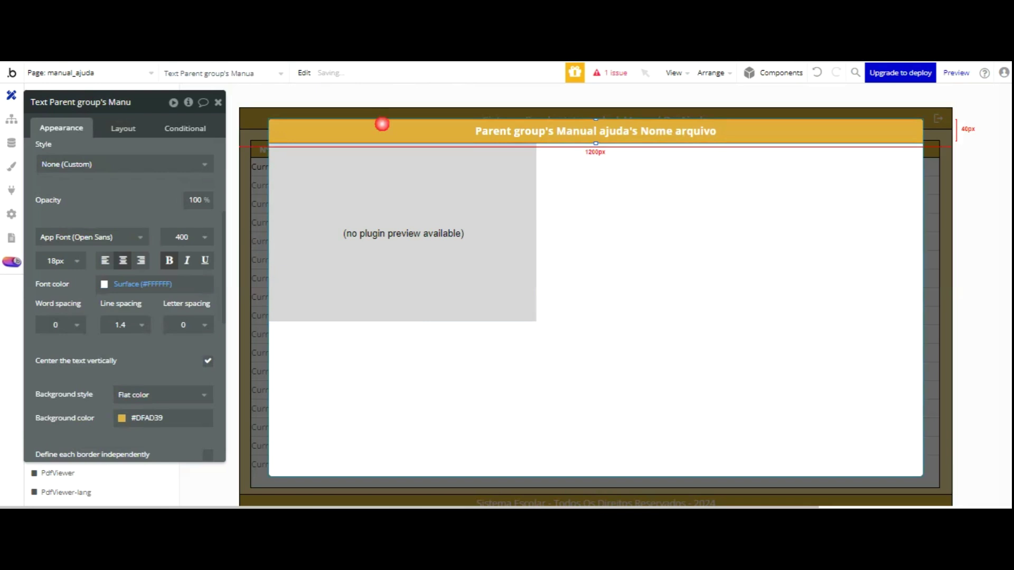
click(119, 108)
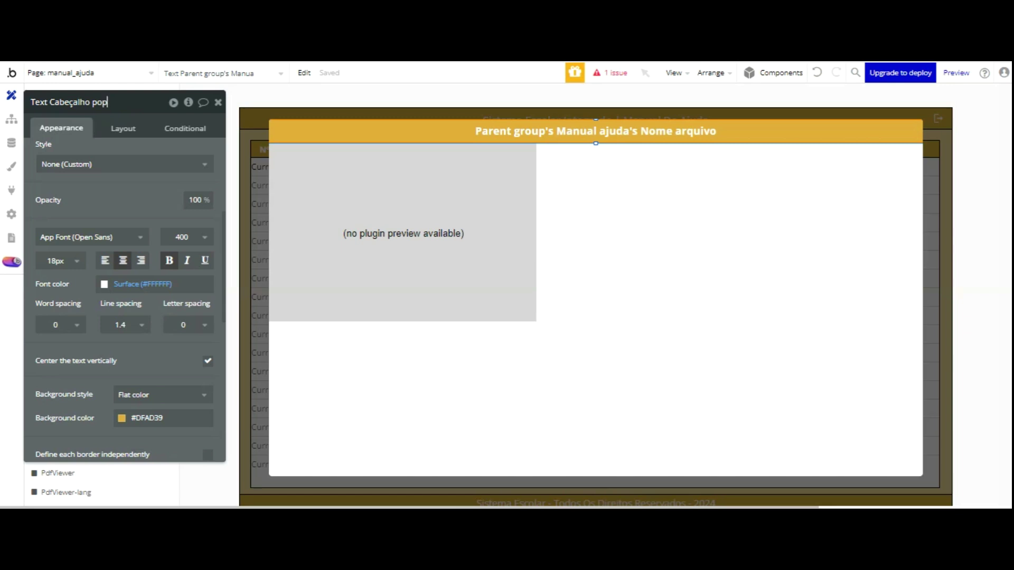
text(nual ajuda)
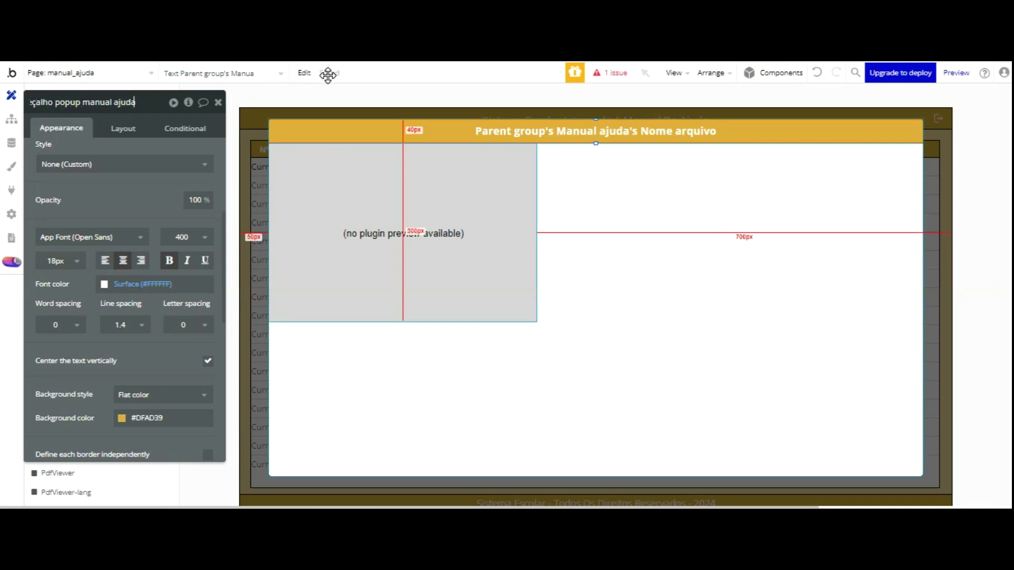
Resize the PDF viewer to the popup's full 1100 px width and 560 px height.
drag(536, 141, 924, 137)
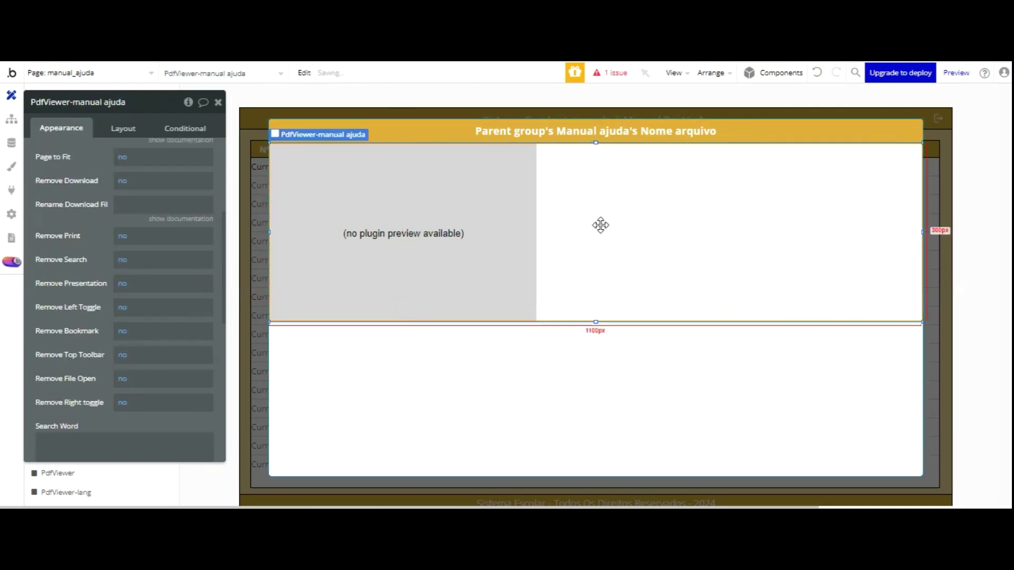
drag(597, 233, 600, 396)
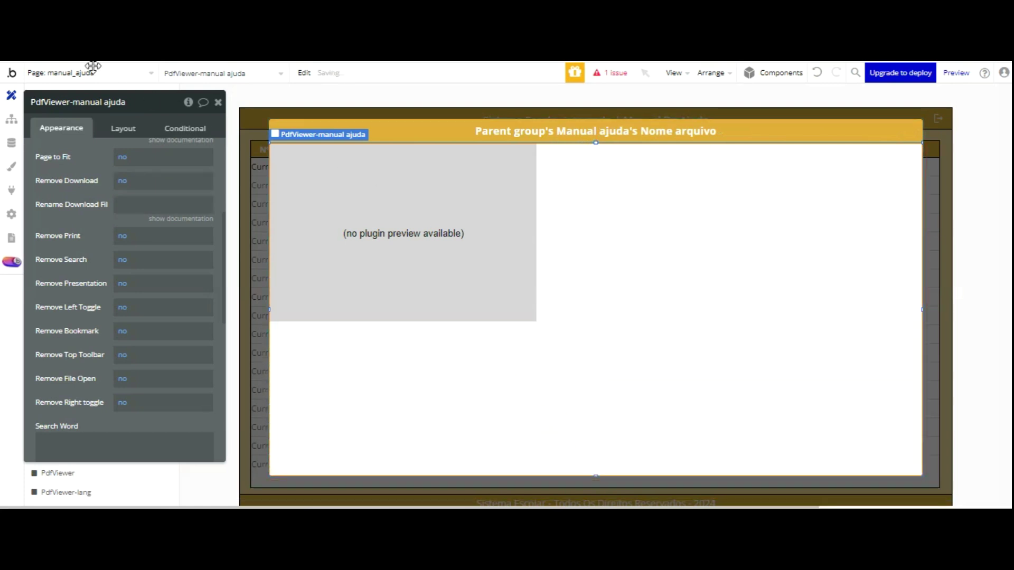
double_click(618, 172)
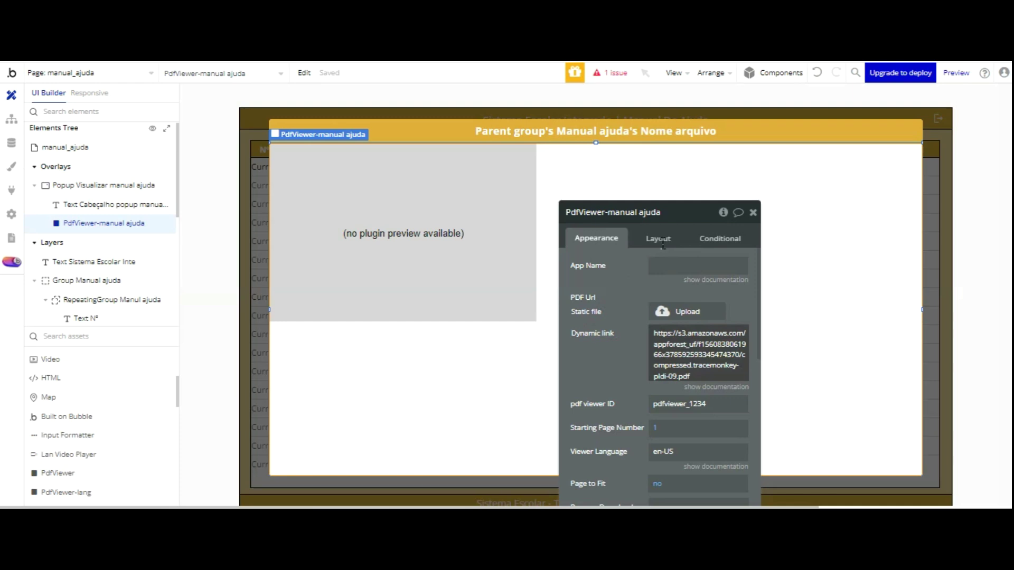
click(675, 333)
click(674, 333)
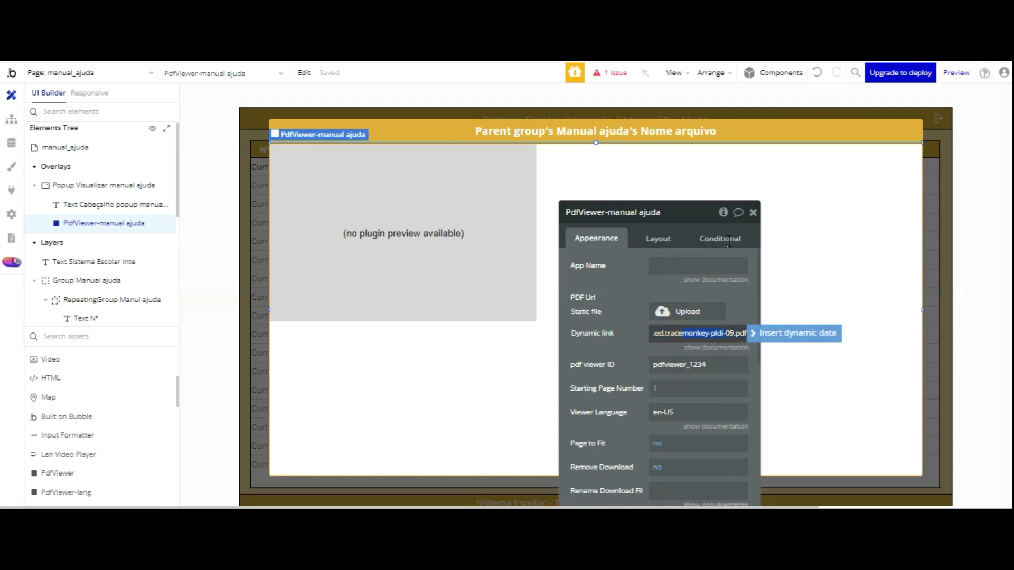
click(743, 332)
key(Left)
key(Left)
key(Left)
key(Left)
key(Left)
key(Left)
key(Left)
key(Left)
key(Left)
key(Left)
key(Left)
key(Left)
key(Left)
key(Left)
key(Left)
key(Left)
key(Left)
key(Left)
key(Left)
key(Left)
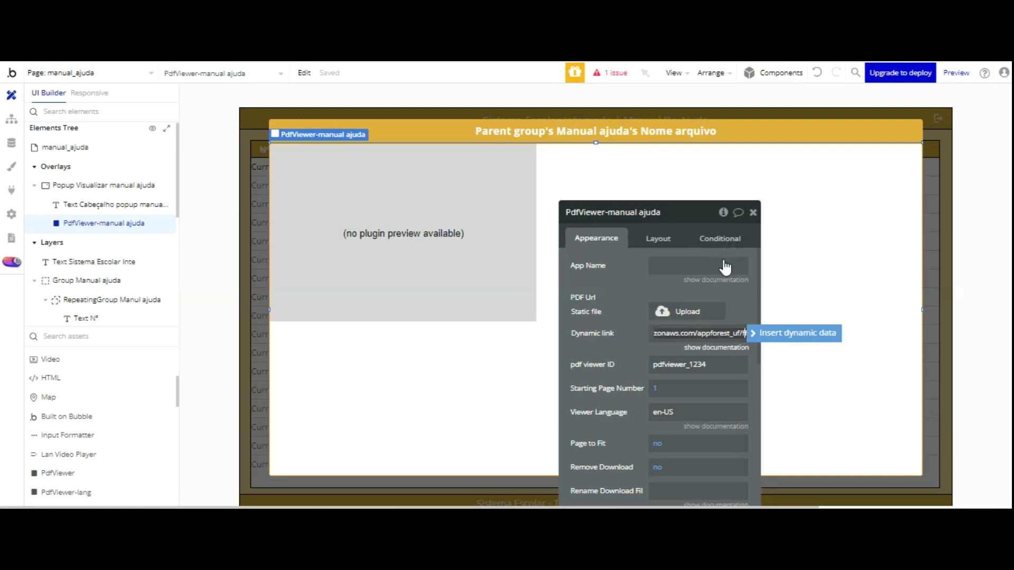
key(BackSpace)
key(BackSpace)
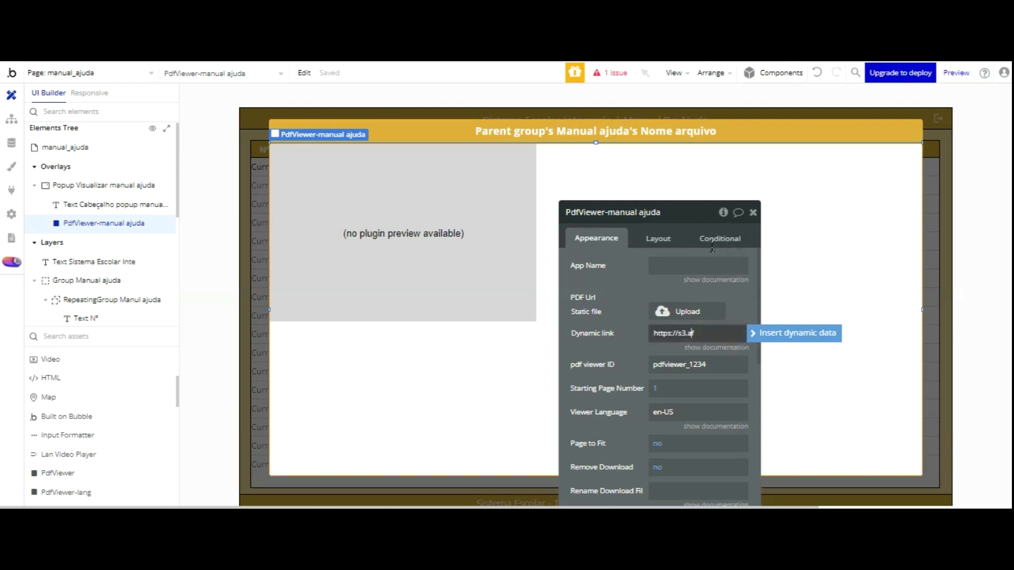
click(702, 334)
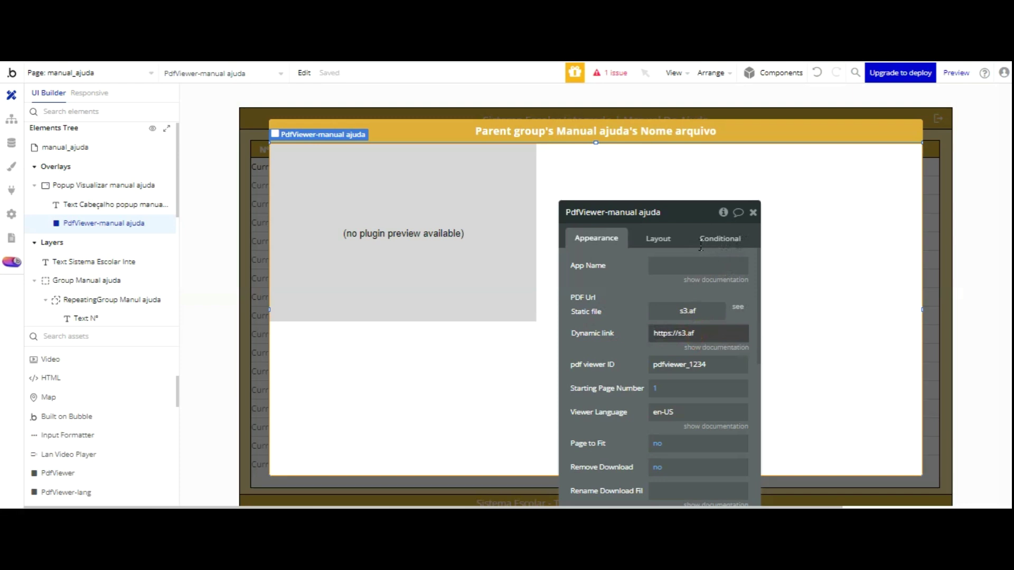
click(690, 333)
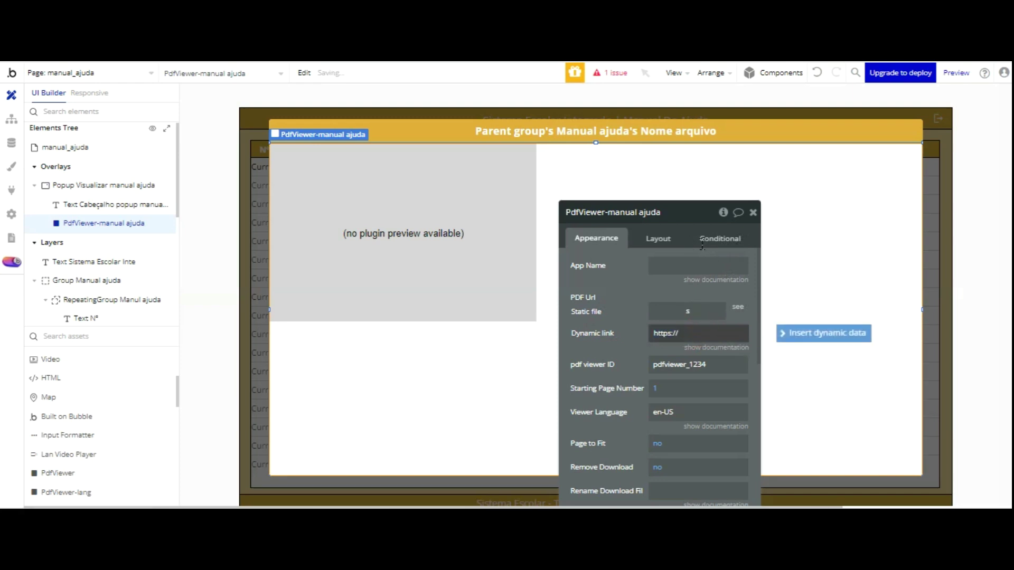
key(BackSpace)
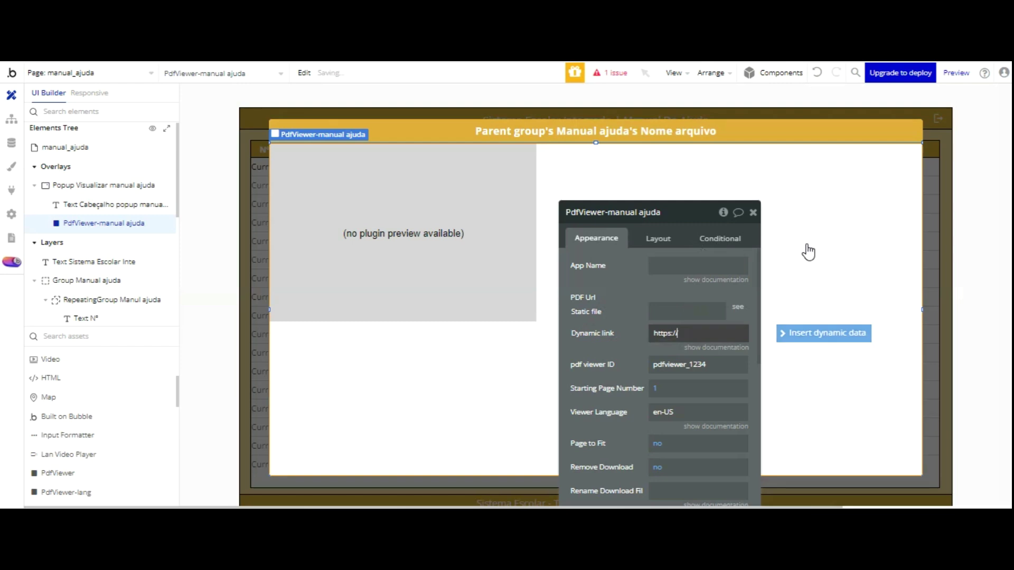
click(823, 333)
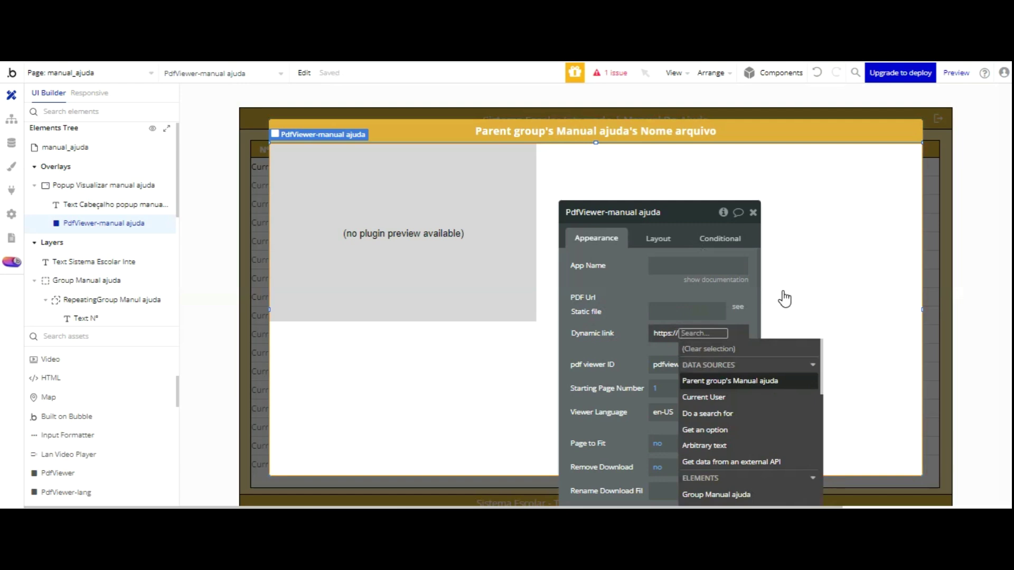
click(782, 381)
click(733, 433)
click(632, 203)
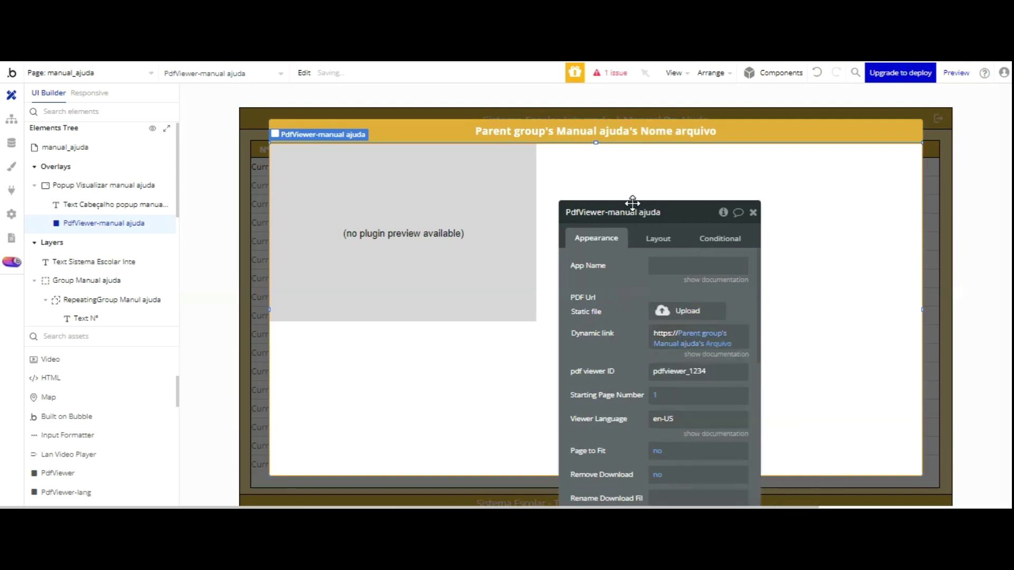
drag(632, 202, 665, 159)
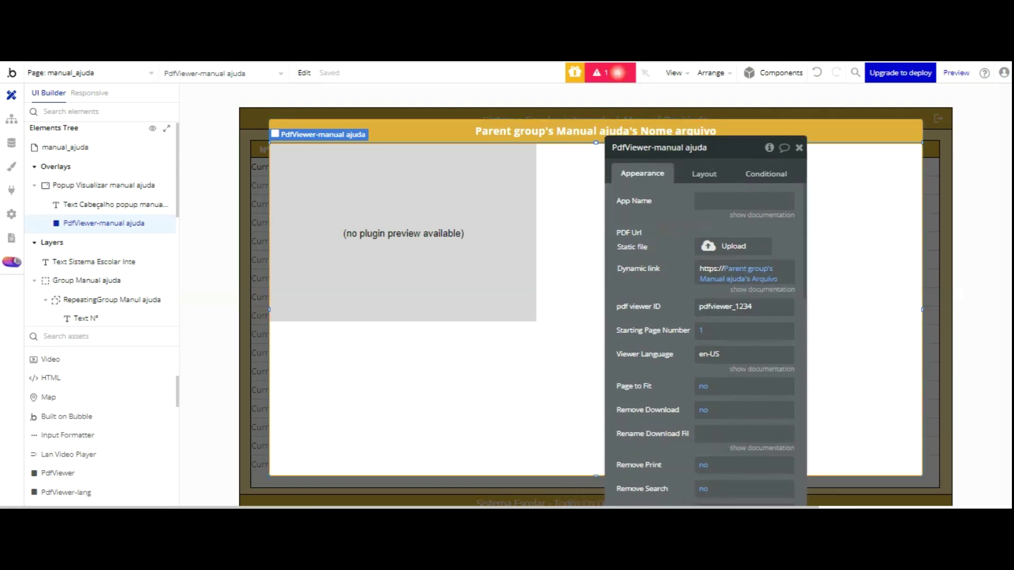
Fix the flagged issue by setting App Name to Parent group's Manual ajuda's Nome arquivo.
click(617, 73)
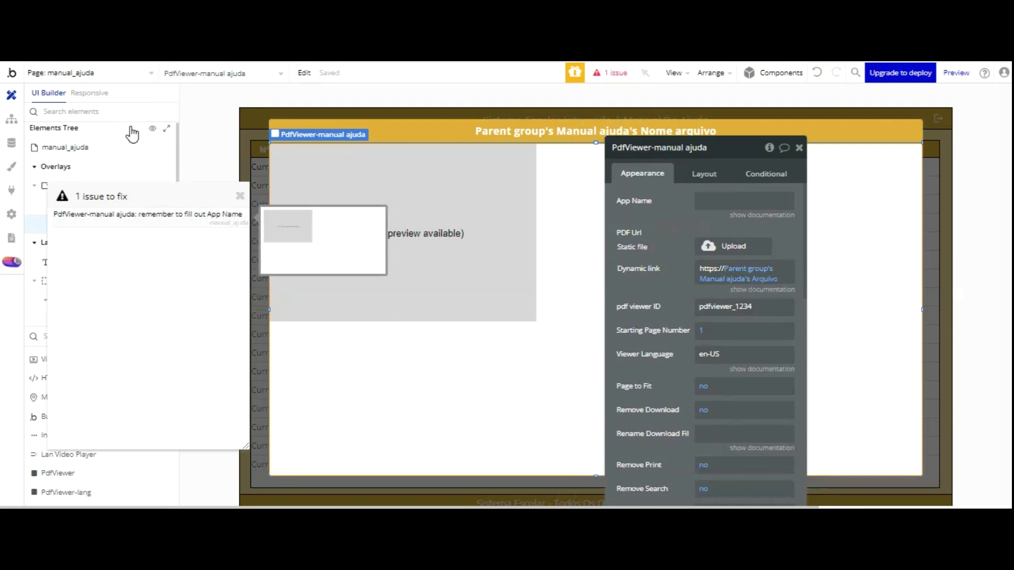
click(196, 214)
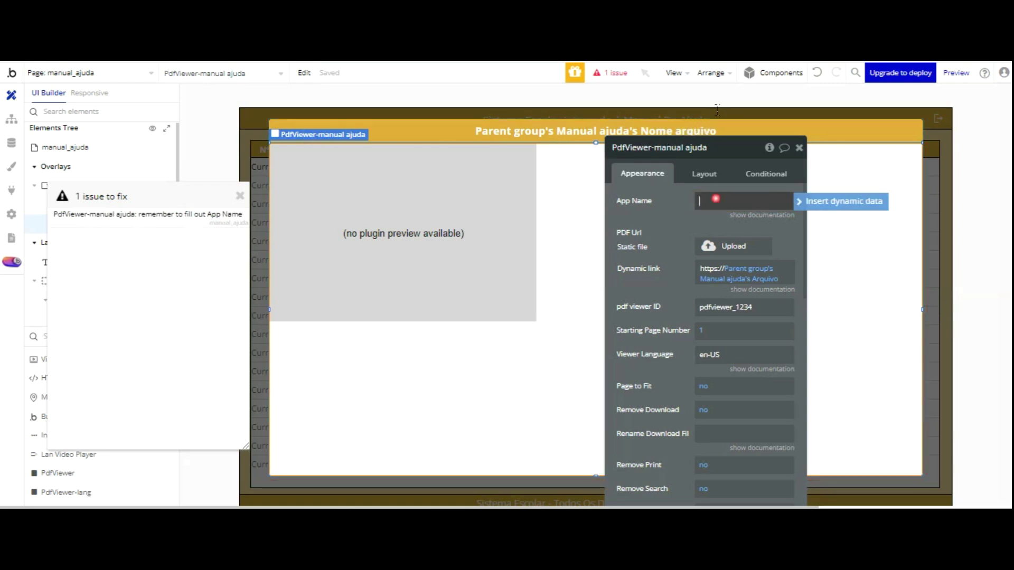
click(838, 200)
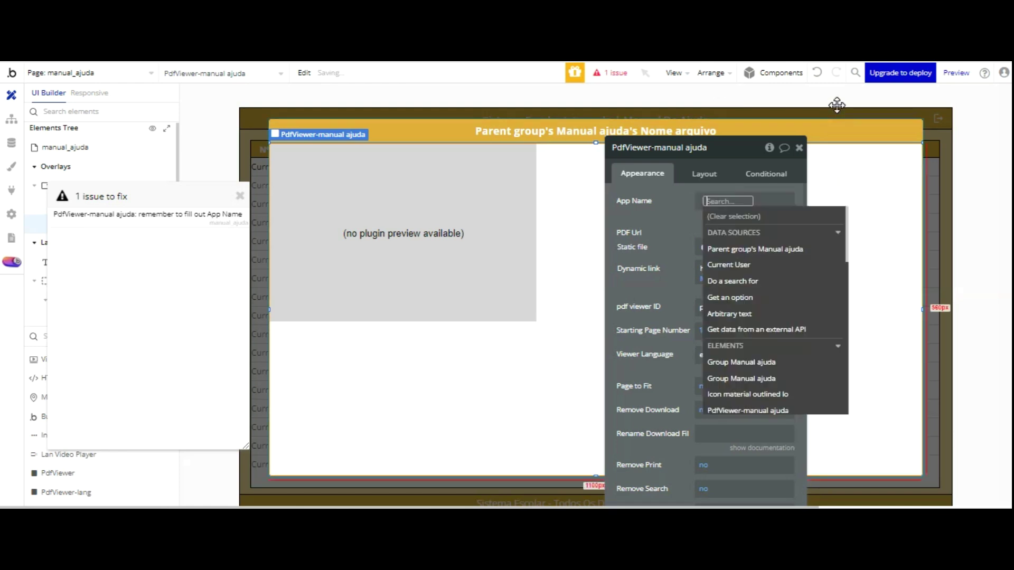
click(799, 246)
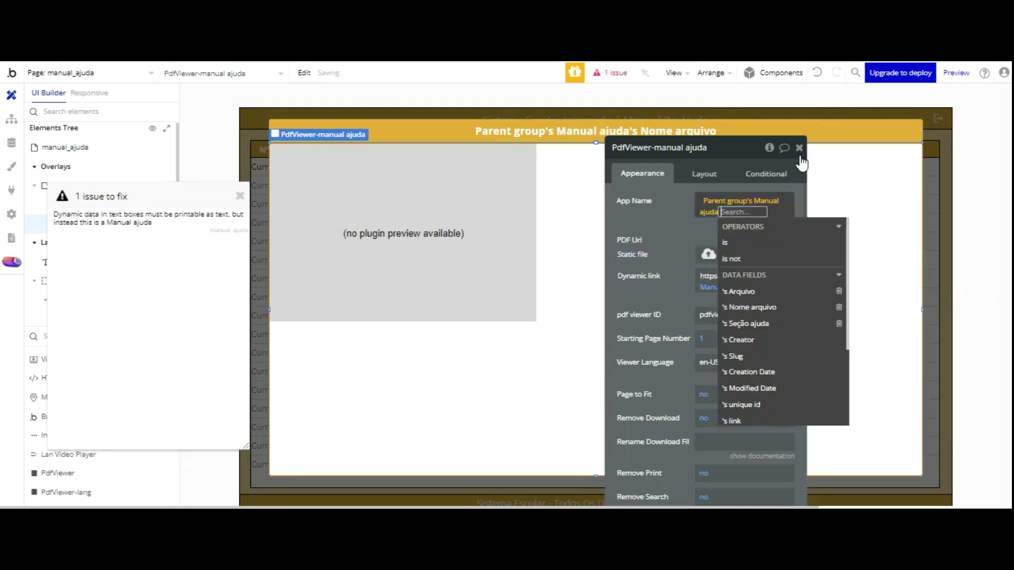
click(776, 306)
click(679, 130)
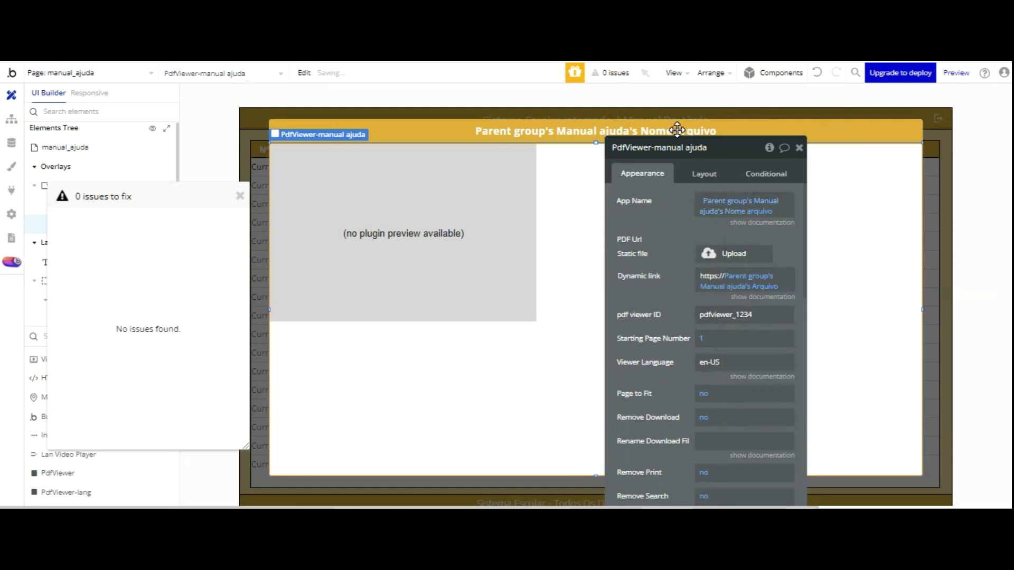
Close the PDF viewer's settings and select the manual_ajuda page.
click(798, 147)
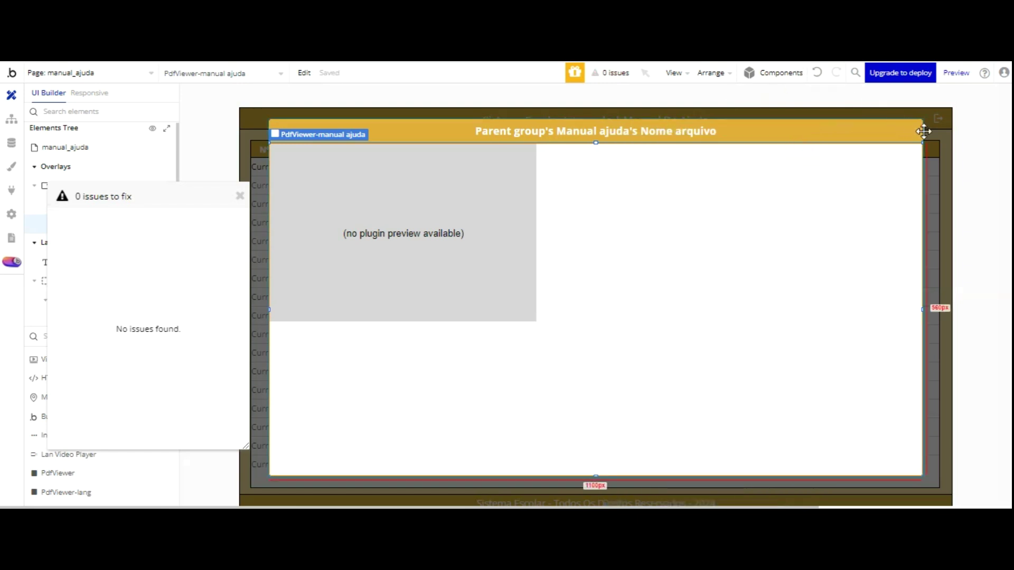
click(942, 135)
drag(731, 150, 135, 101)
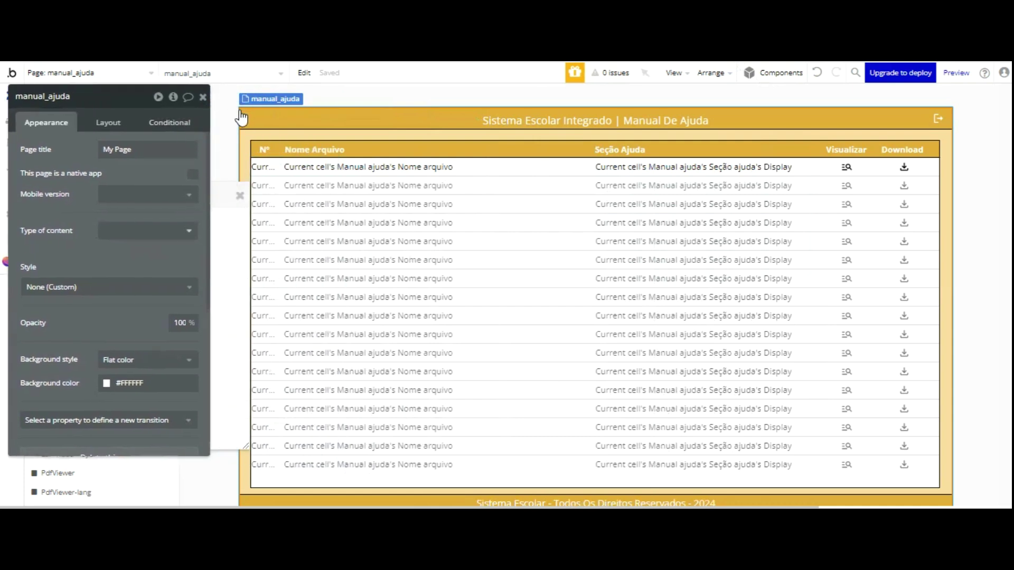
Vertically centre the five first-row cells, group them and widen the group across the row.
click(264, 167)
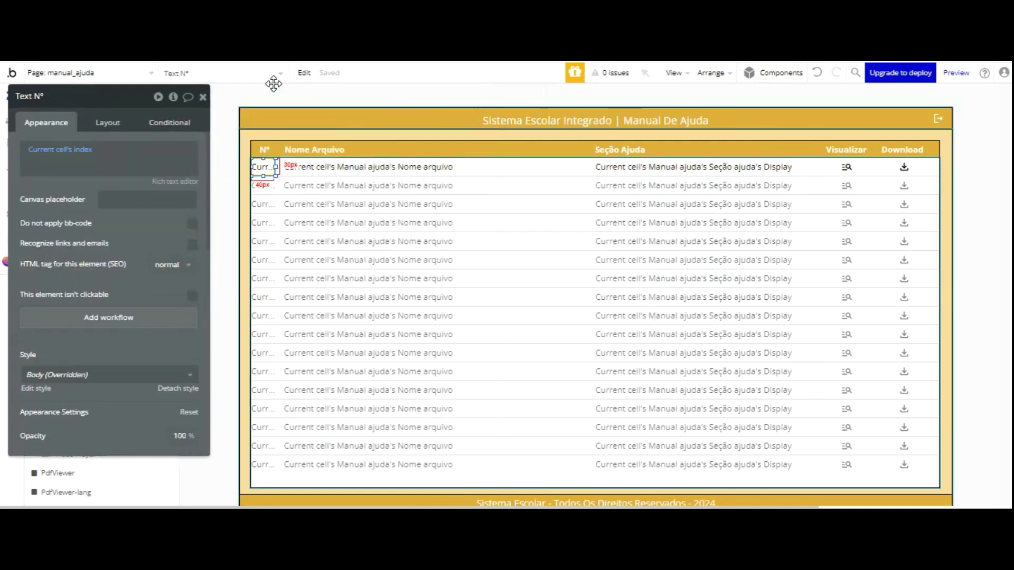
mouse_move(662, 86)
mouse_down()
mouse_move(893, 90)
mouse_move(903, 72)
mouse_up()
click(711, 73)
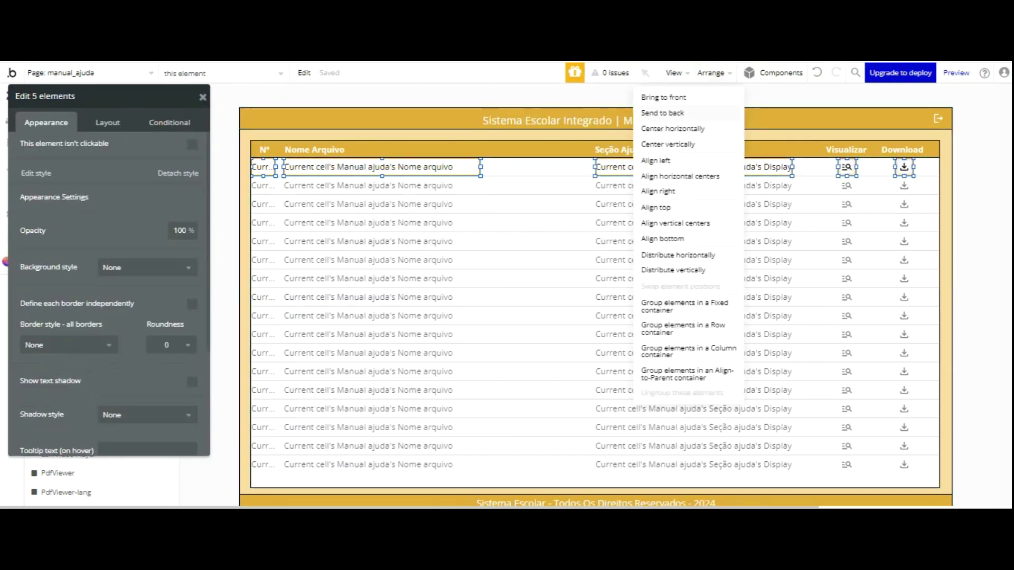
click(693, 222)
key(ctrl+g)
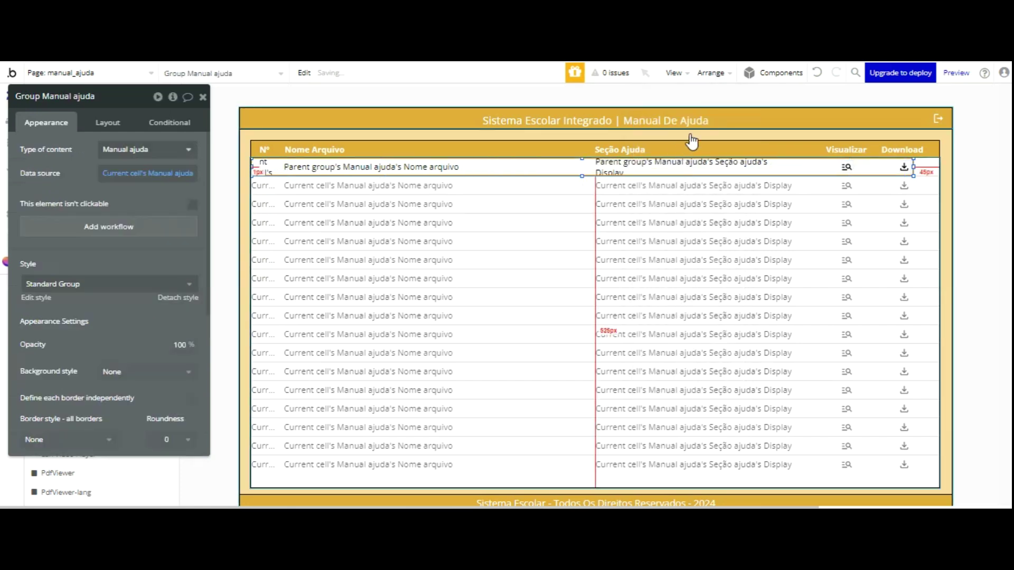
drag(914, 167, 948, 78)
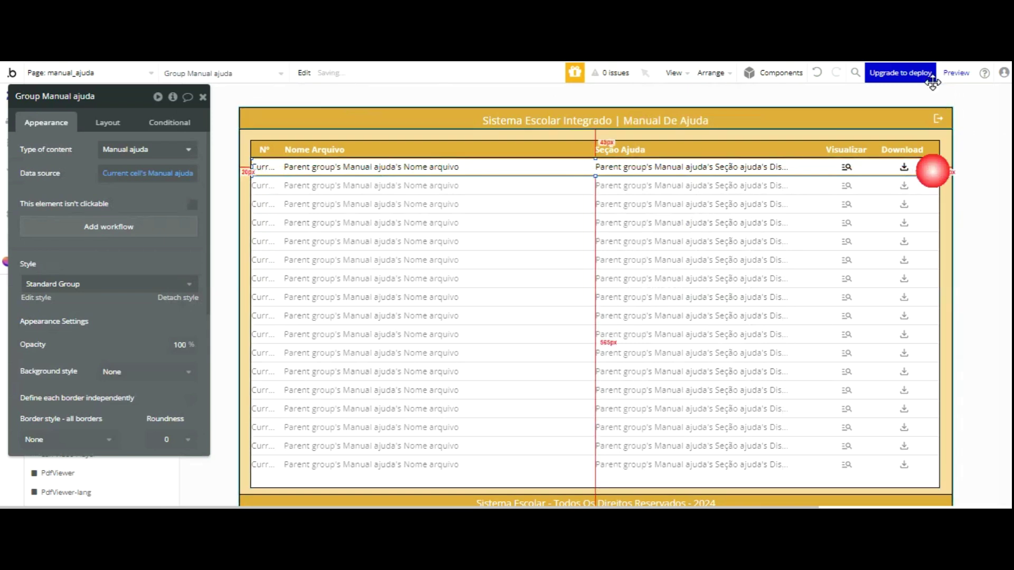
Add a 'This Group is hovered' condition that changes background style to flat color and background color.
click(169, 122)
click(105, 150)
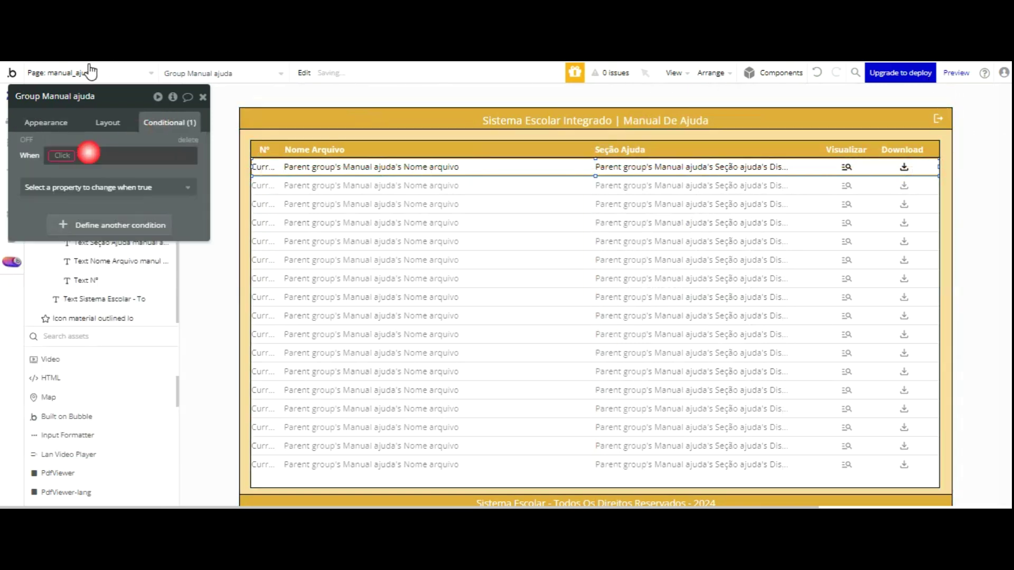
click(79, 170)
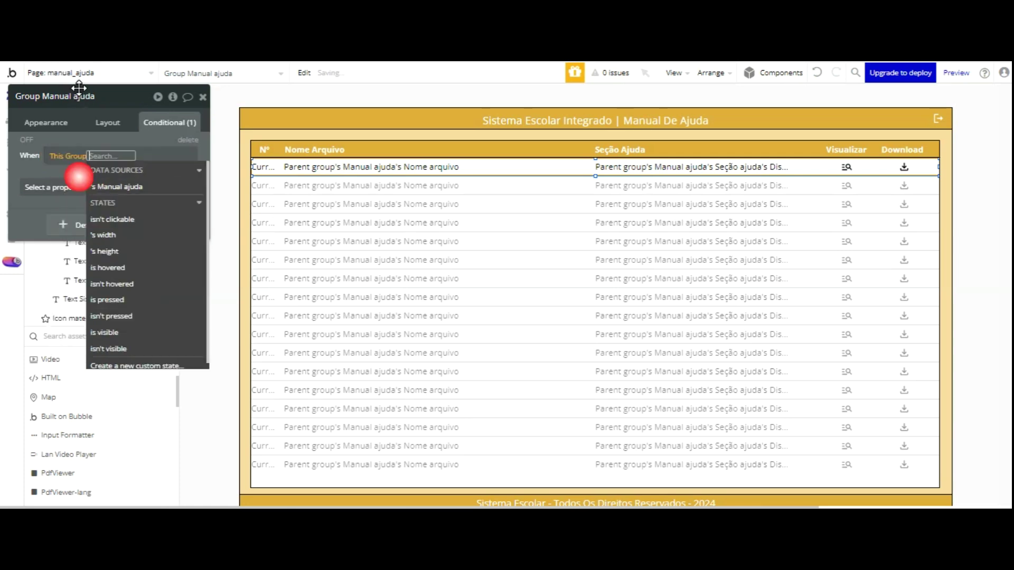
click(125, 266)
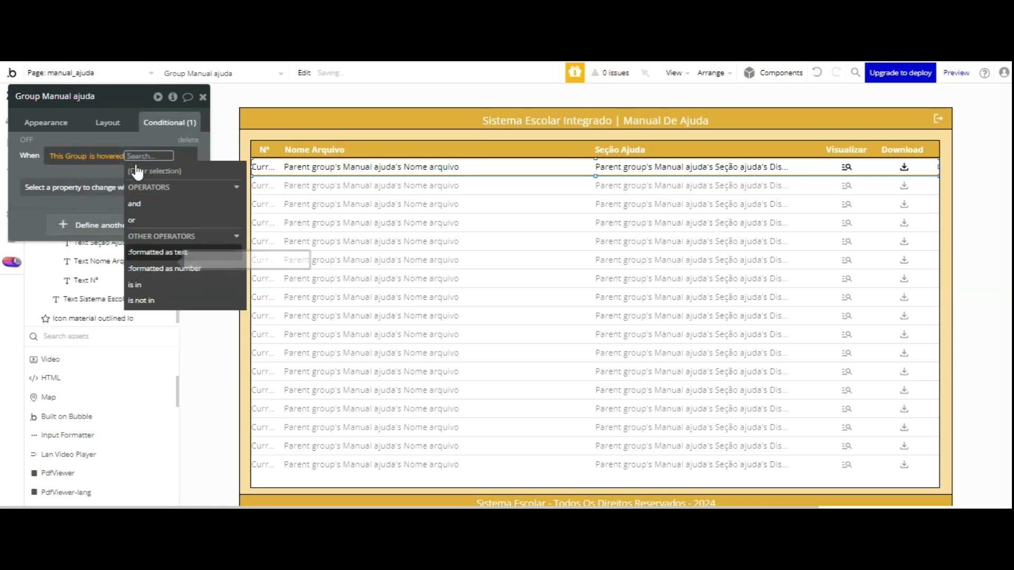
click(85, 172)
click(86, 187)
scroll(101, 243, down, 1)
click(106, 324)
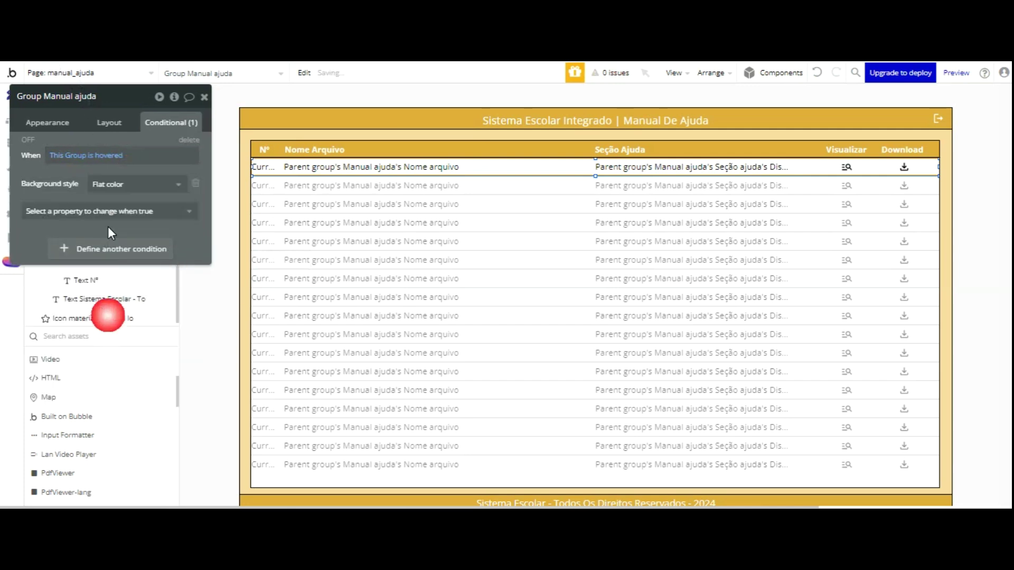
click(119, 184)
click(82, 211)
key(Down)
key(Down)
key(Down)
key(Down)
key(Down)
key(Down)
key(Down)
key(Down)
key(Down)
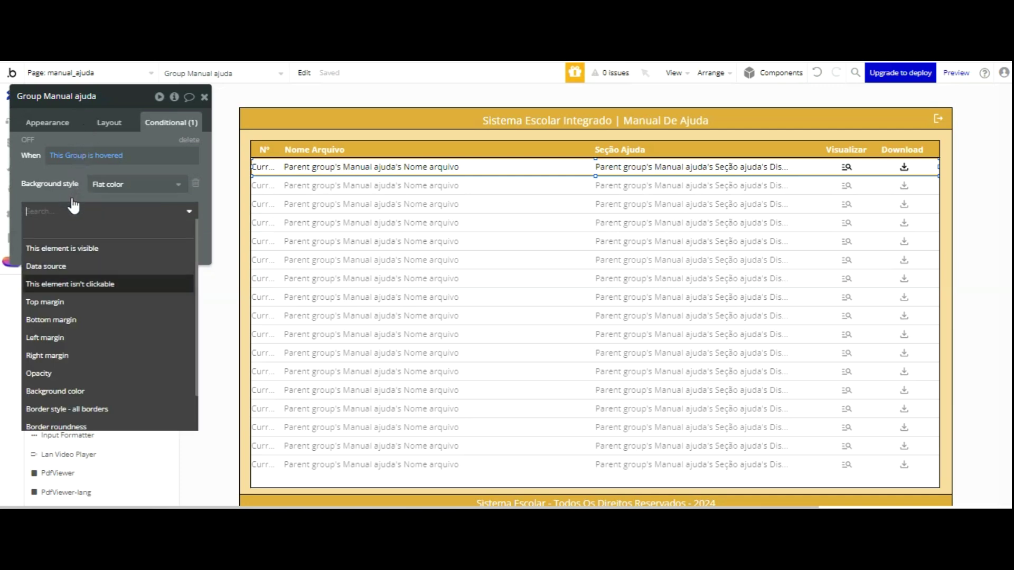
key(Return)
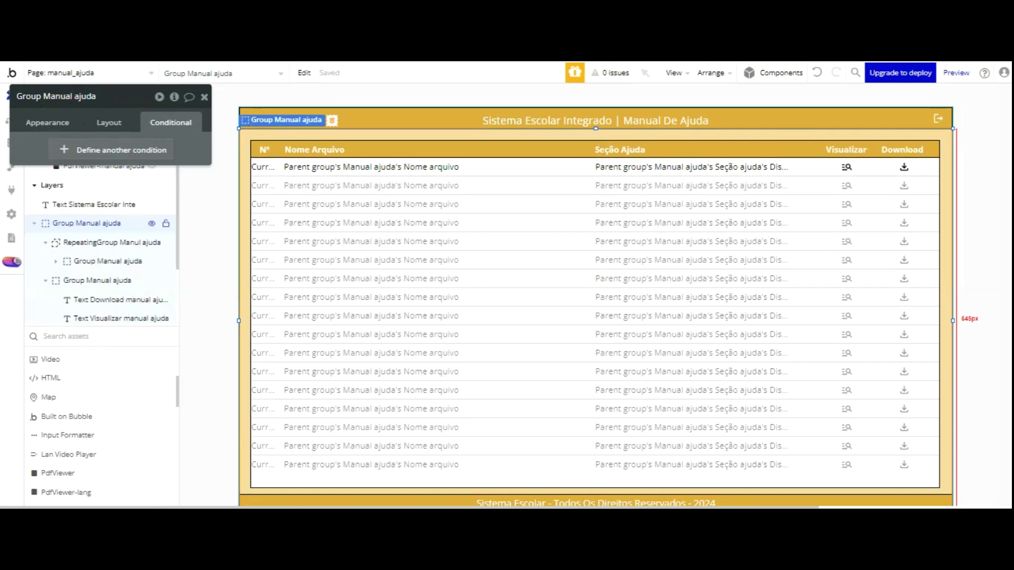
Set the hover background colour to #F7DC9D, copied from the outer table group.
click(49, 122)
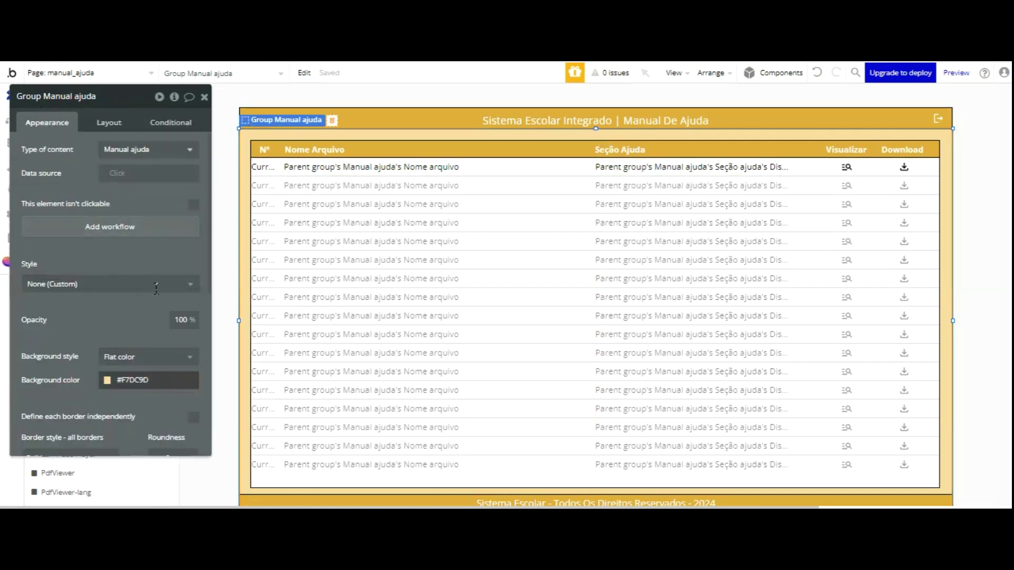
click(143, 380)
key(ctrl+c)
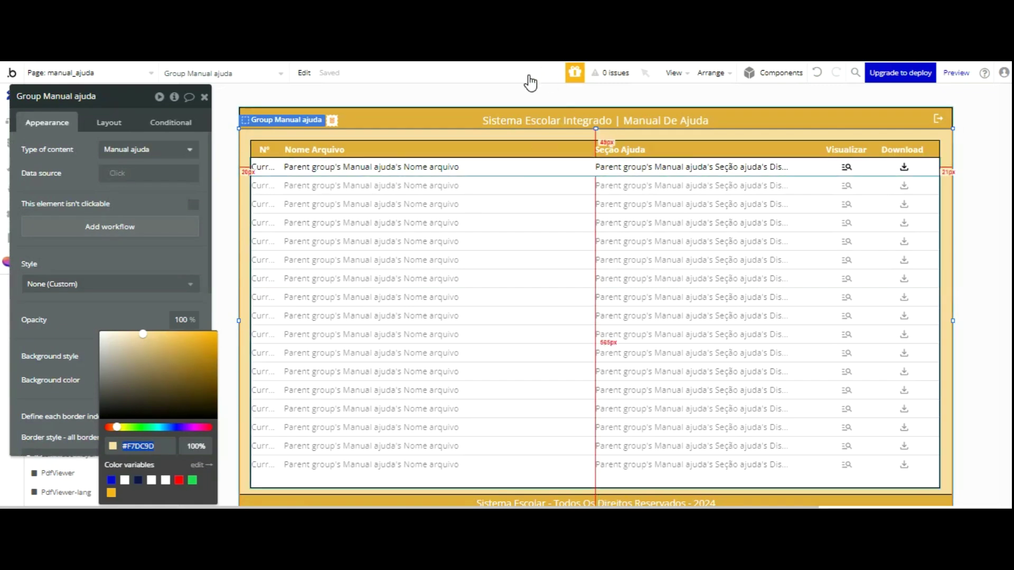
click(528, 164)
click(164, 122)
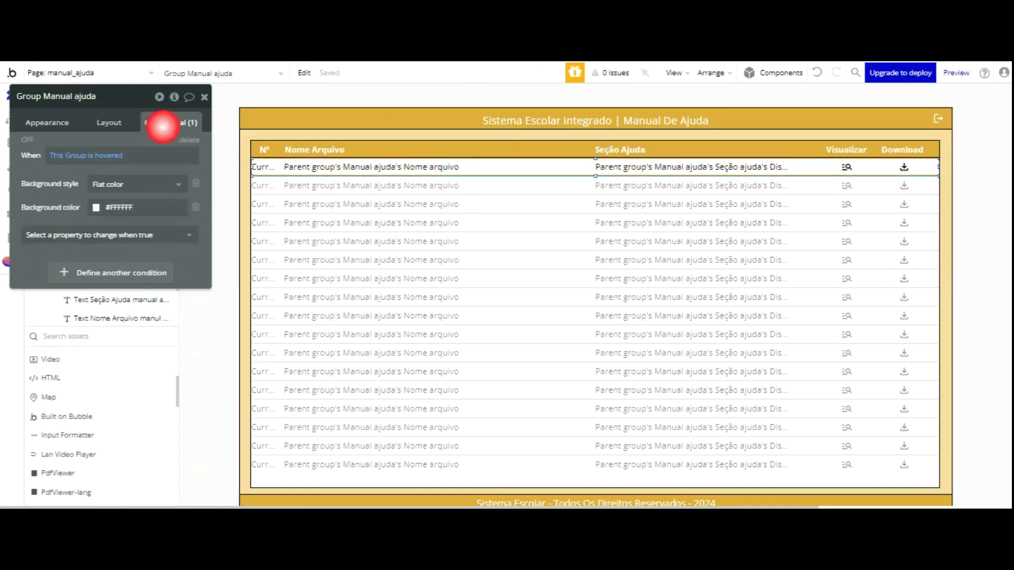
click(112, 207)
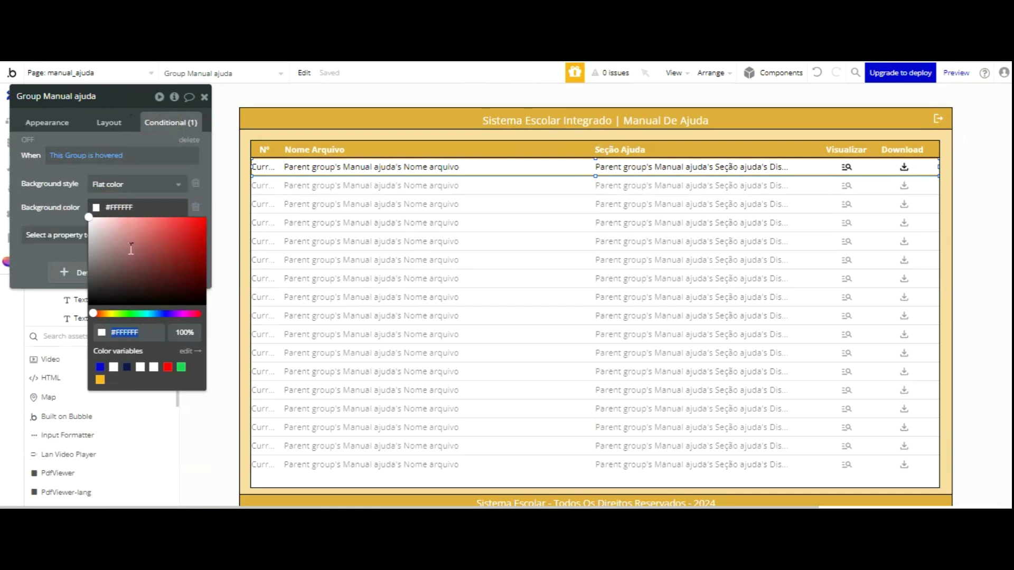
key(ctrl+v)
click(78, 150)
click(60, 122)
click(53, 120)
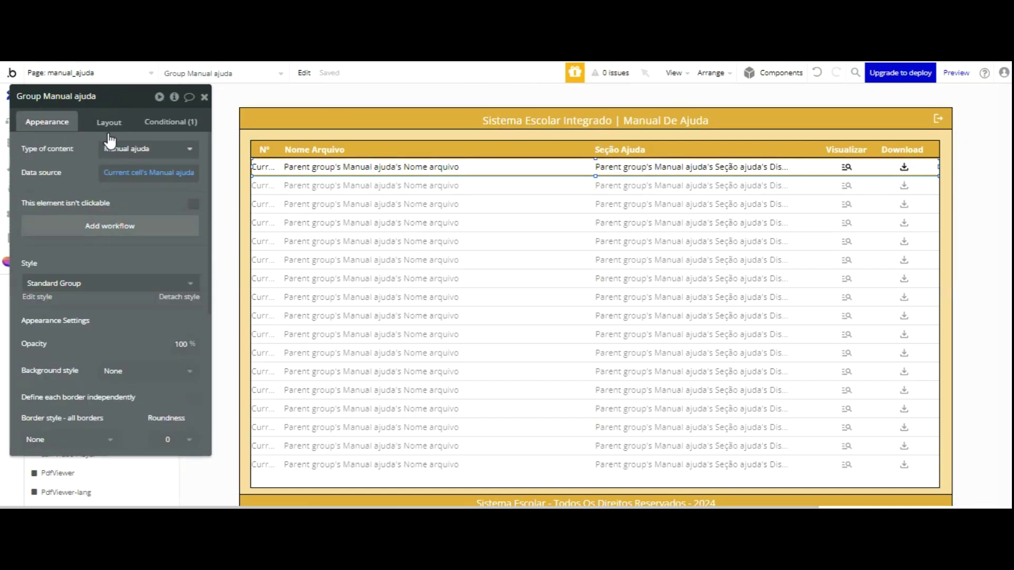
click(110, 225)
Make clicking the row group show Popup Visualizar manual ajuda.
click(476, 205)
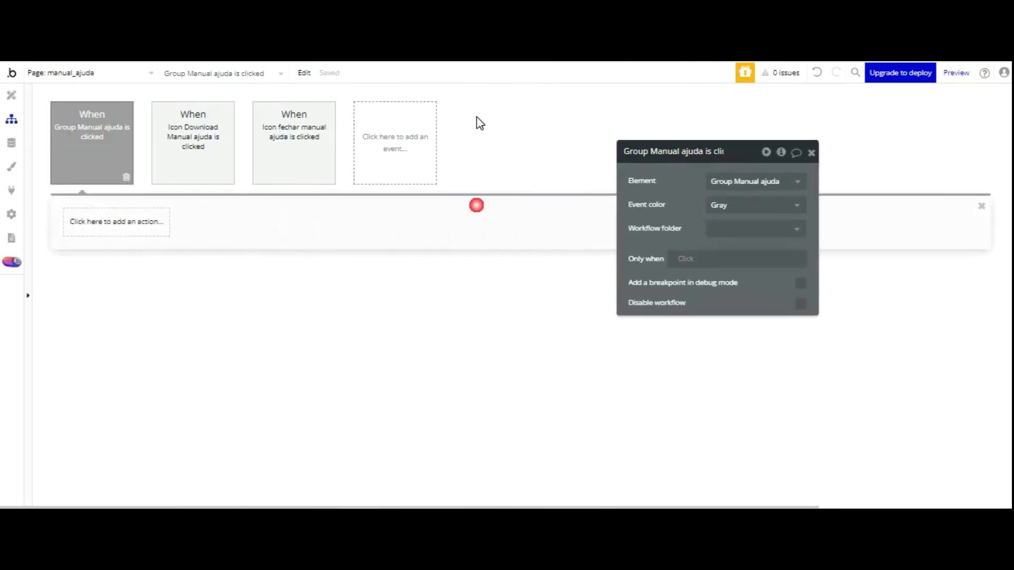
click(135, 216)
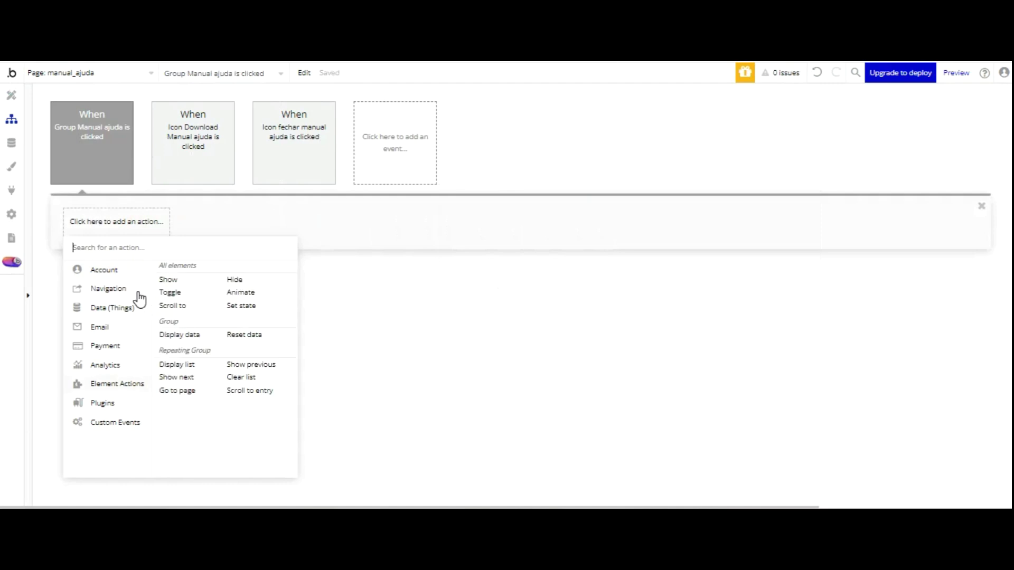
click(170, 279)
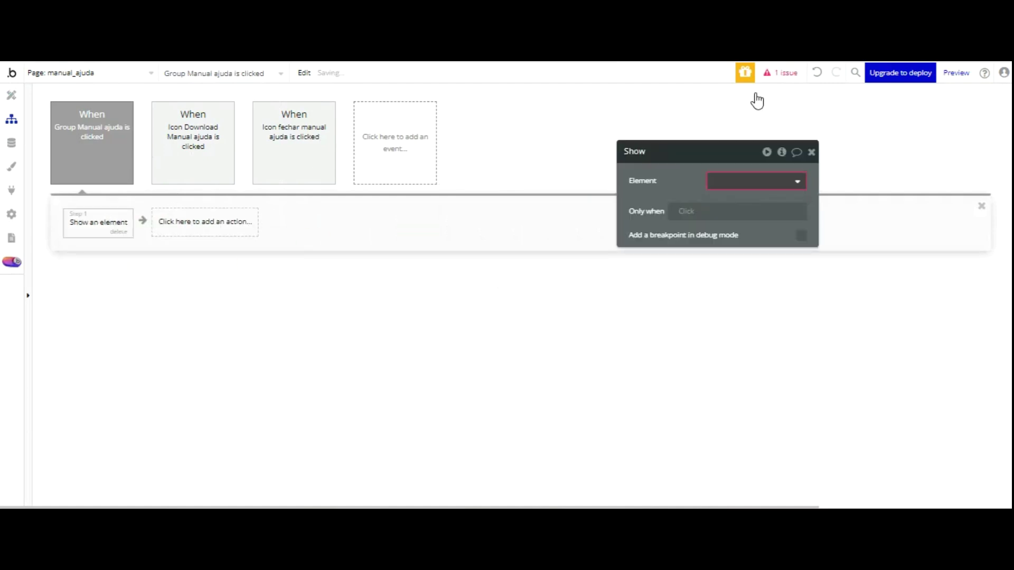
click(760, 181)
click(765, 198)
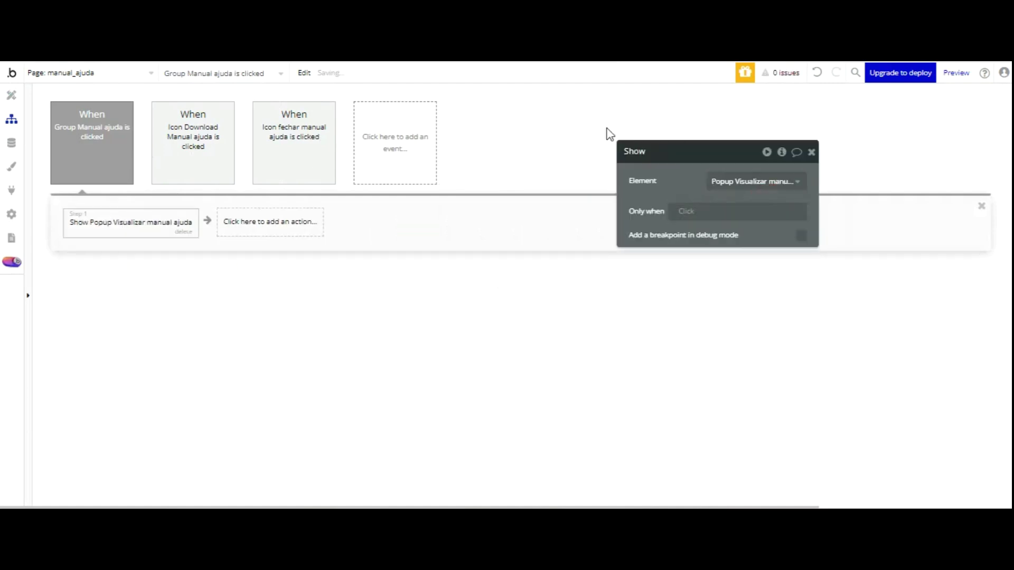
Display Current cell's Manual ajuda in the popup, then reload the app preview.
click(280, 221)
click(275, 257)
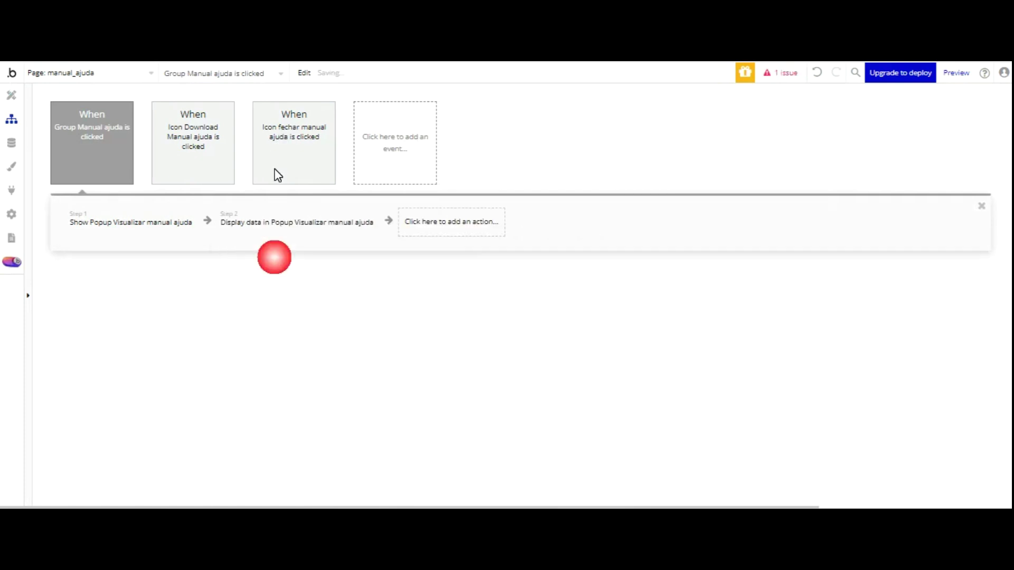
key(Down)
key(Down)
key(Return)
click(703, 100)
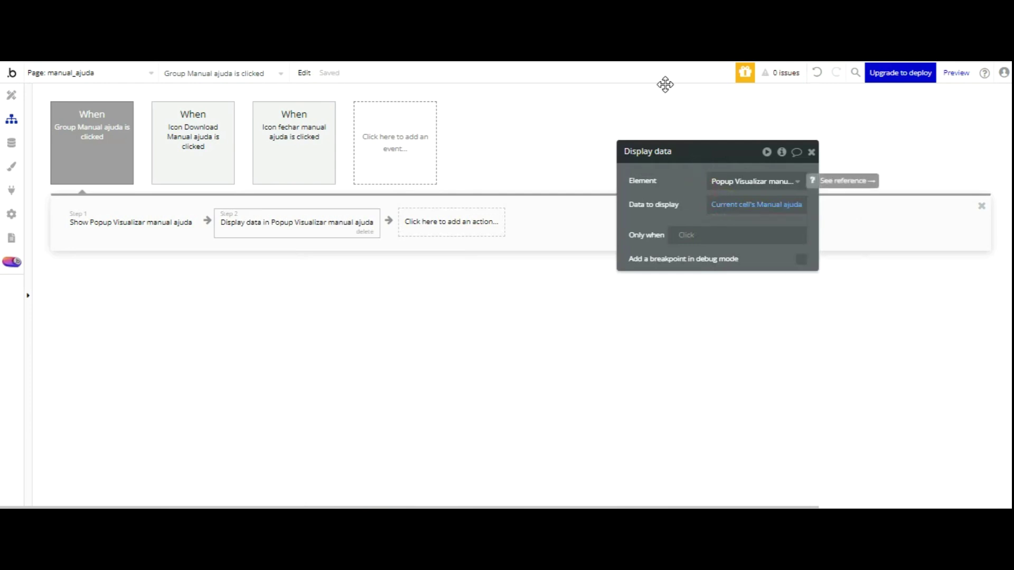
key(ctrl+Tab)
key(F5)
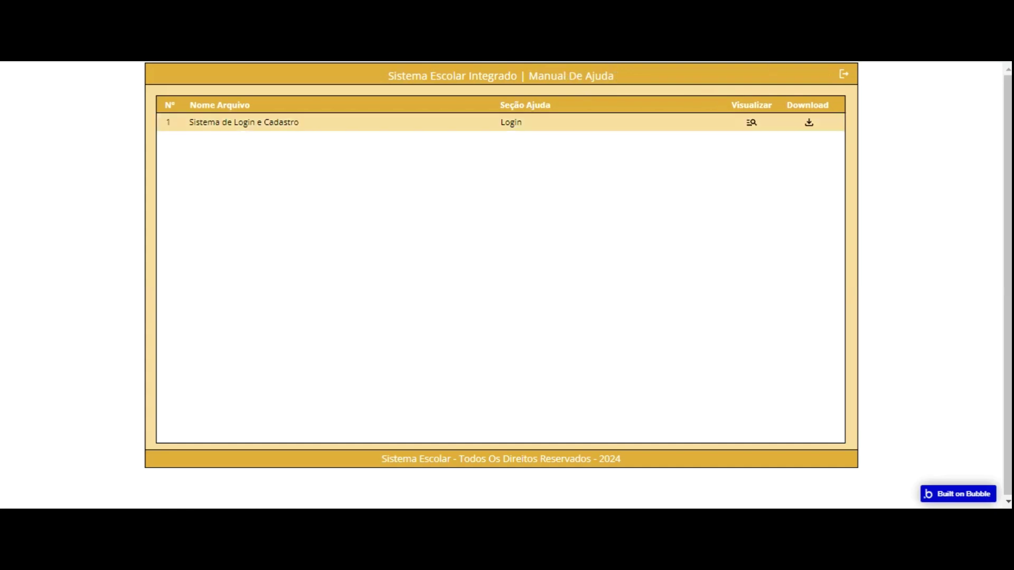
Open the Sistema de Login e Cadastro manual, scroll through it, close it, and log out.
click(751, 122)
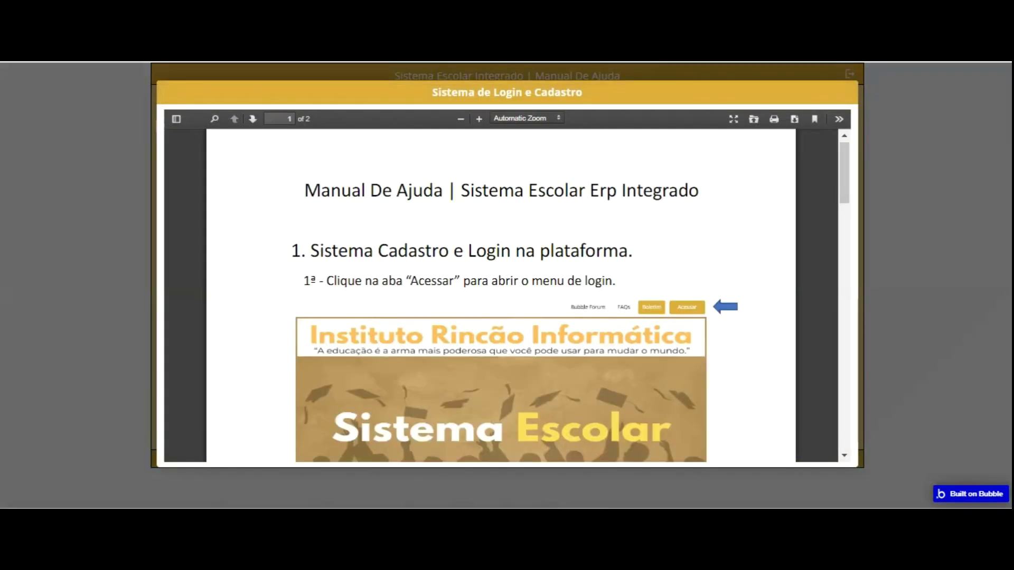
scroll(702, 68, down, 8)
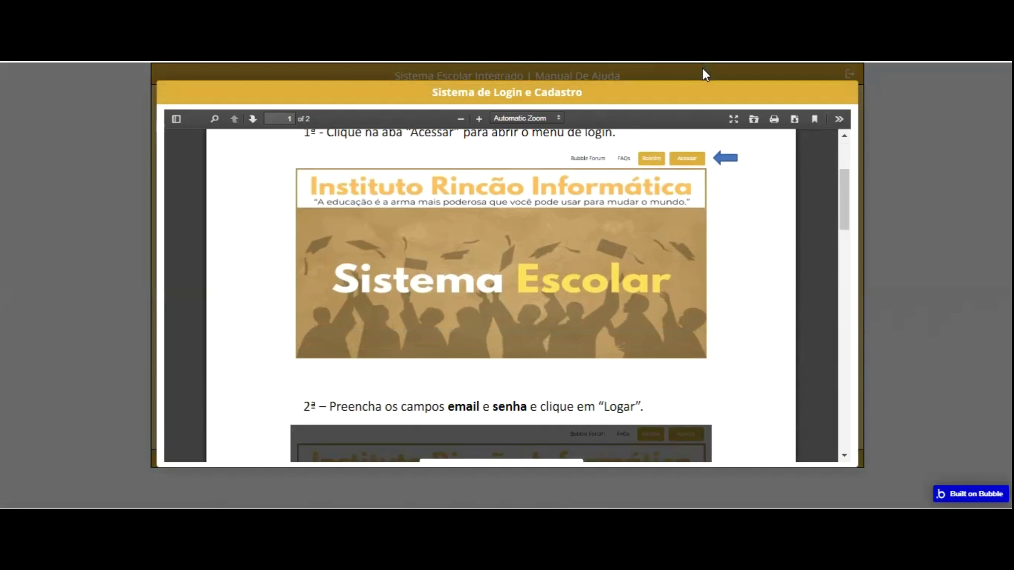
scroll(702, 69, down, 10)
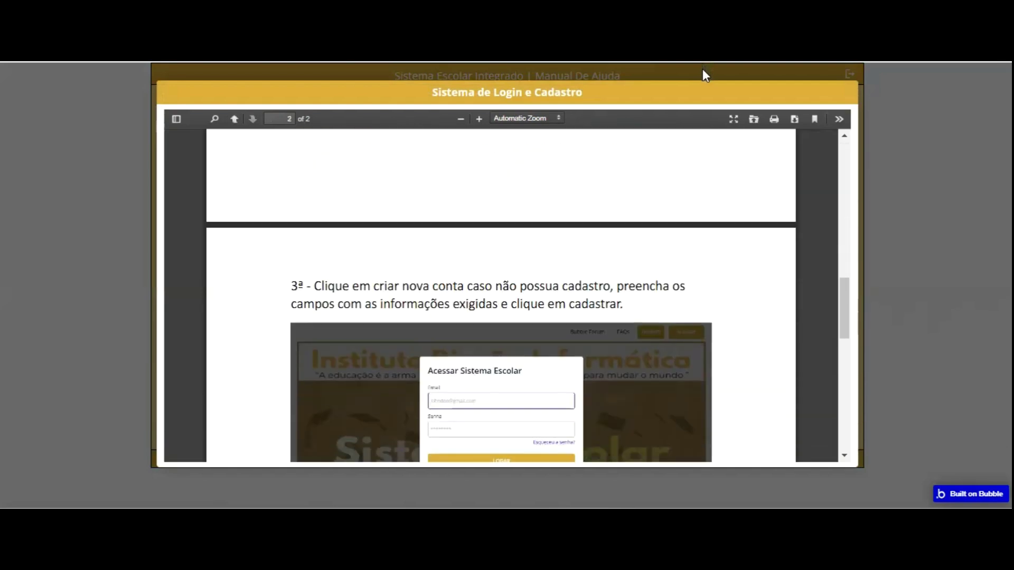
scroll(702, 70, down, 6)
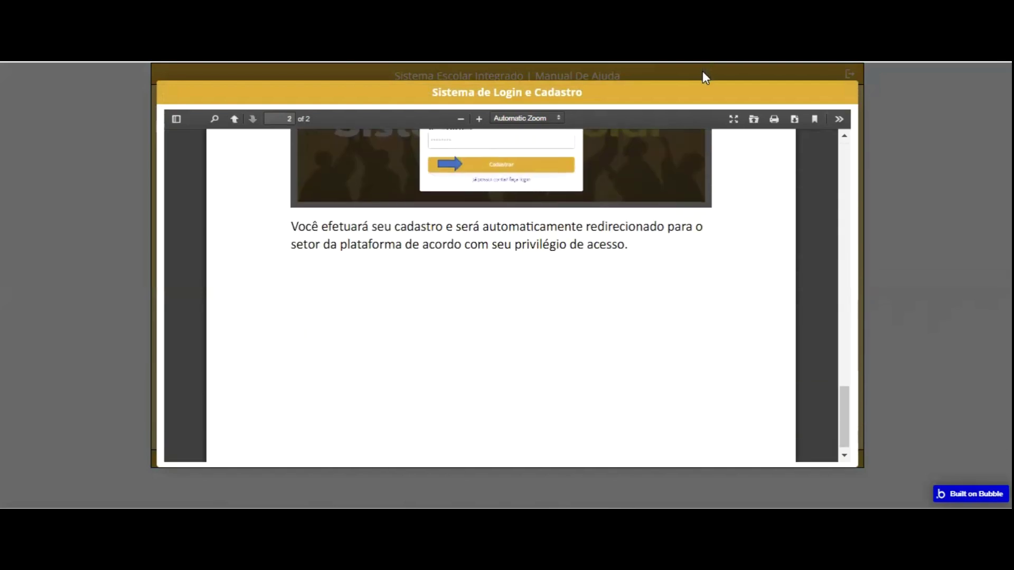
scroll(702, 85, up, 20)
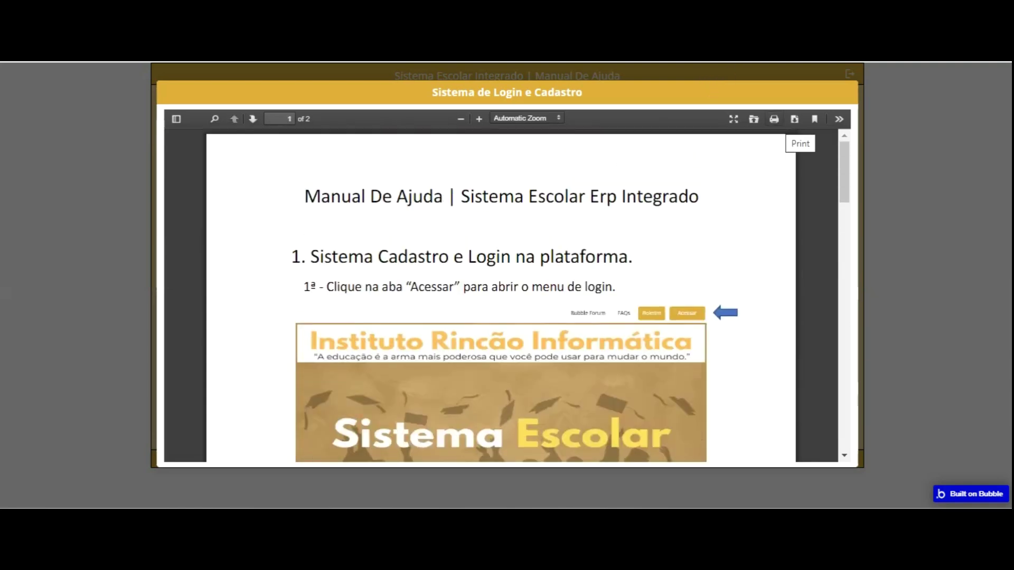
click(878, 143)
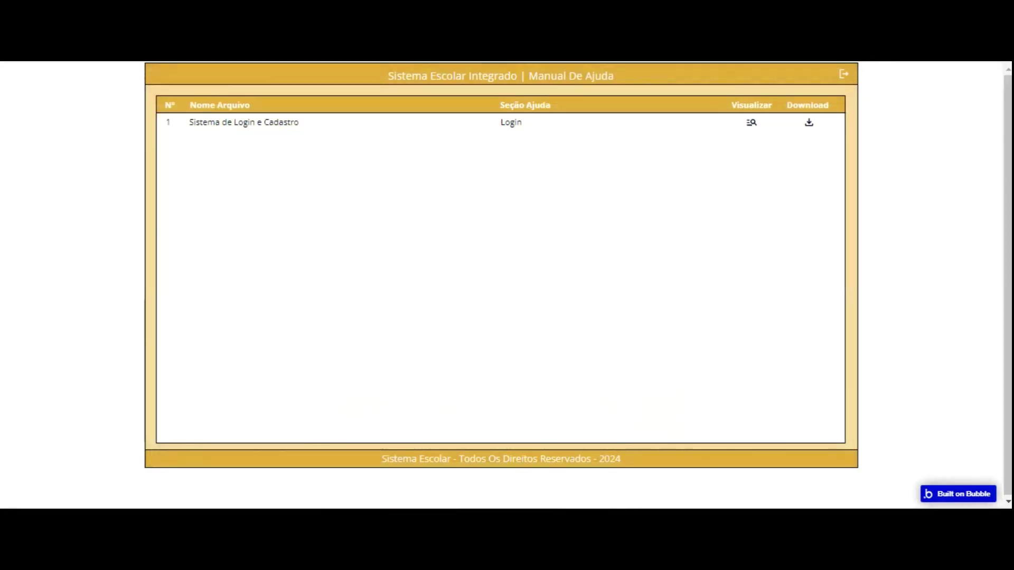
click(837, 85)
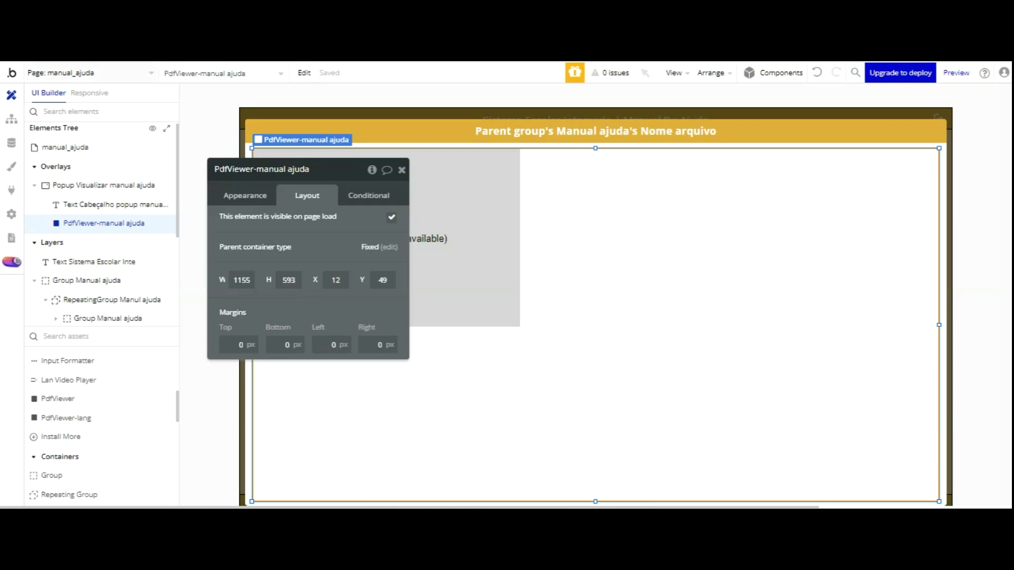
On the index page, duplicate the Boletim header button and label it Manual Ajuda.
click(106, 72)
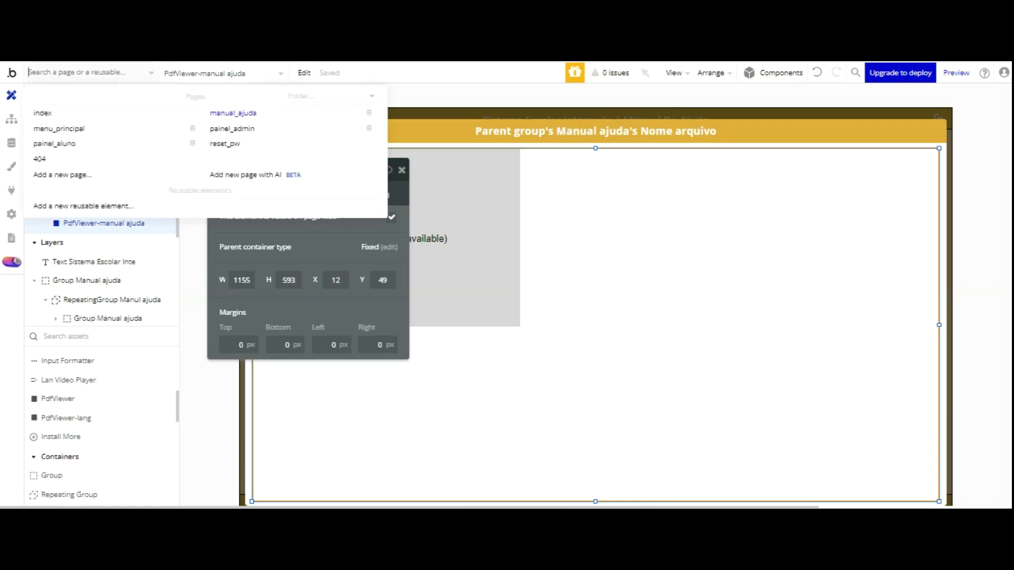
click(68, 113)
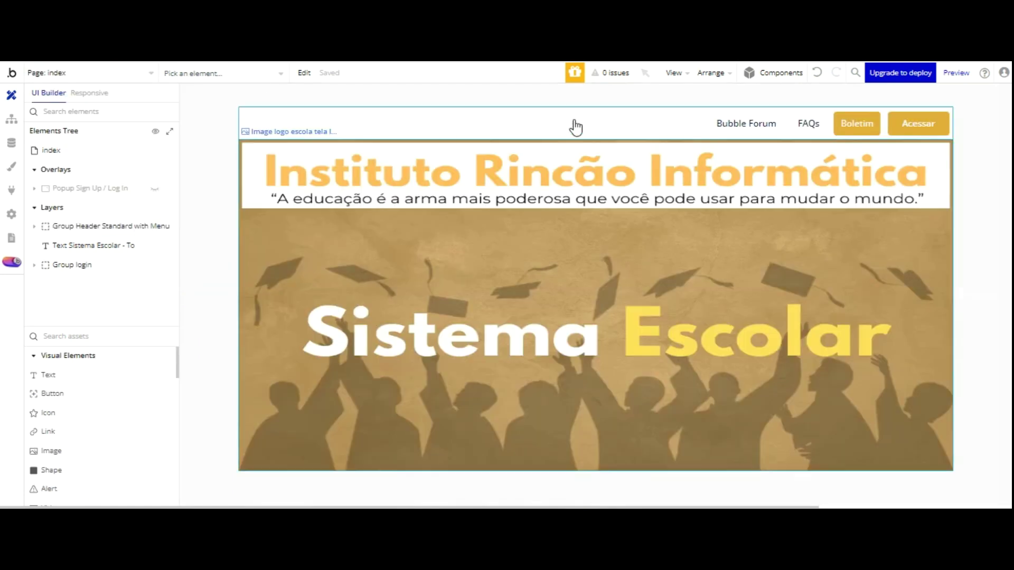
double_click(856, 124)
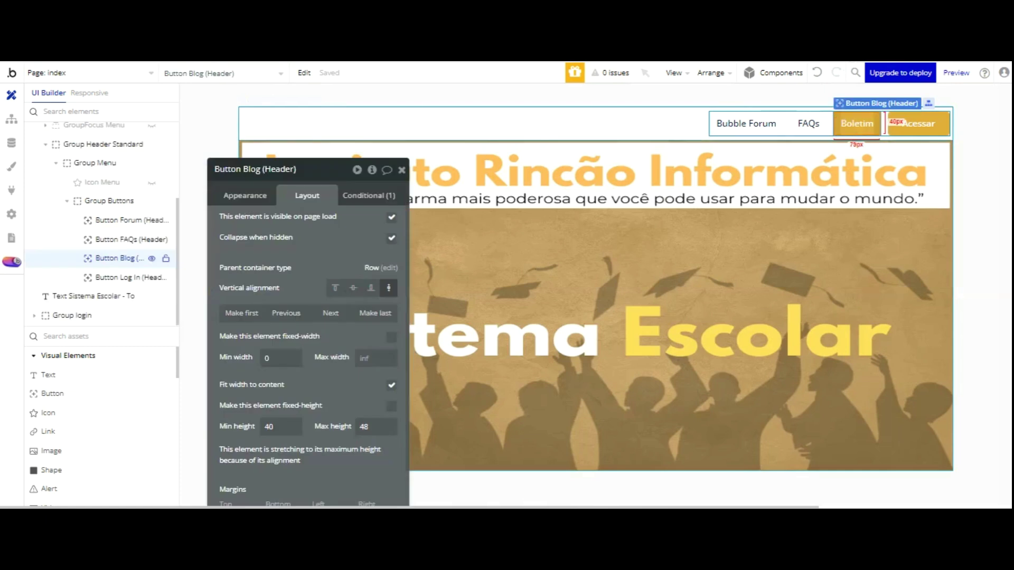
key(ctrl+d)
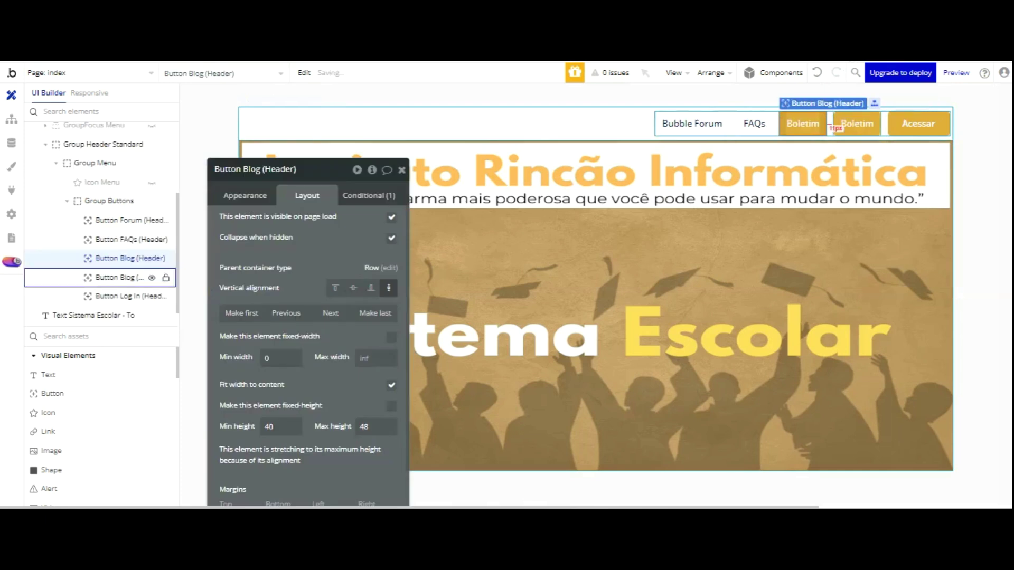
click(116, 258)
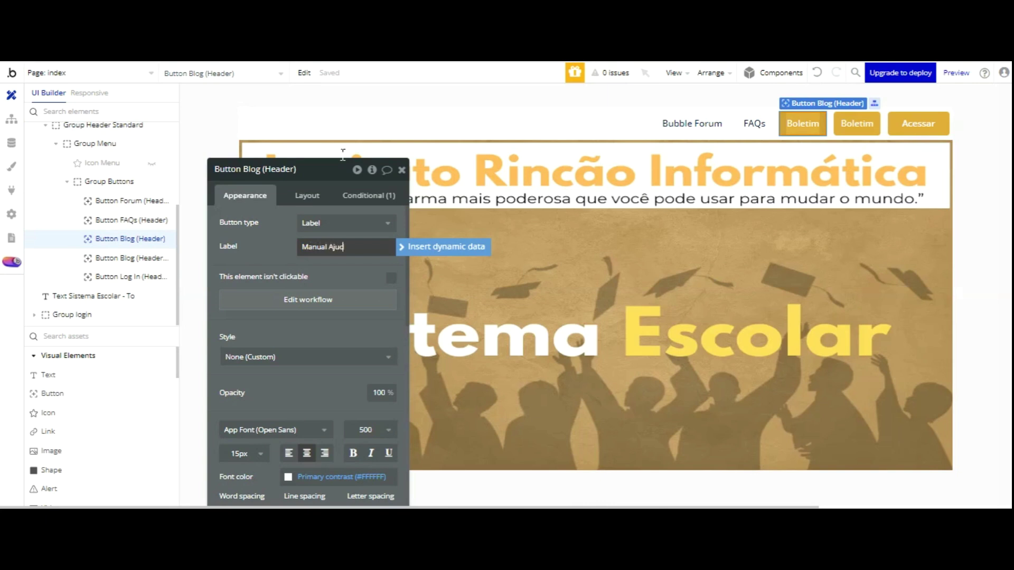
click(354, 170)
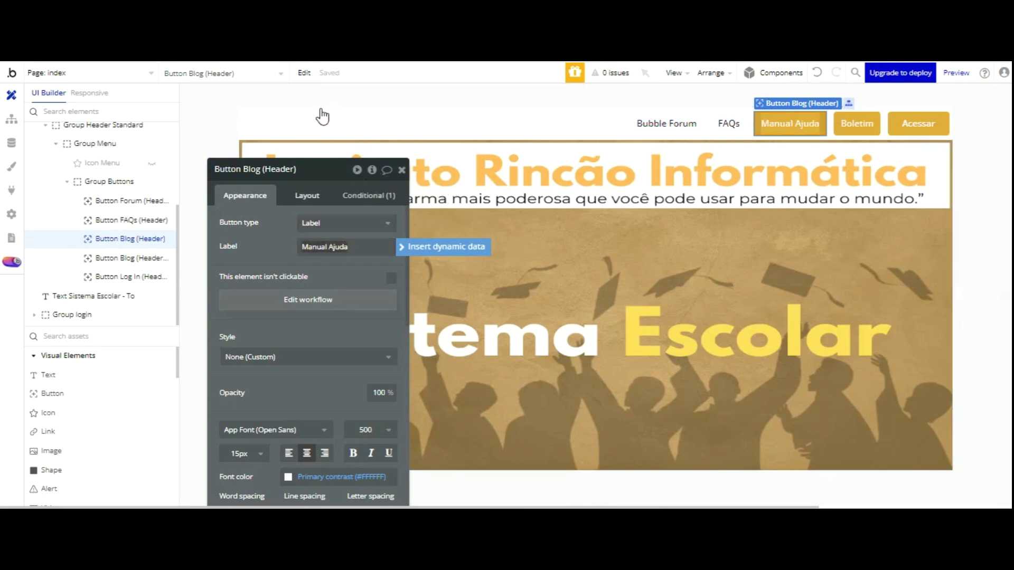
Rename the new button element to 'Button Manual Ajuda (Header)'.
click(302, 196)
click(364, 195)
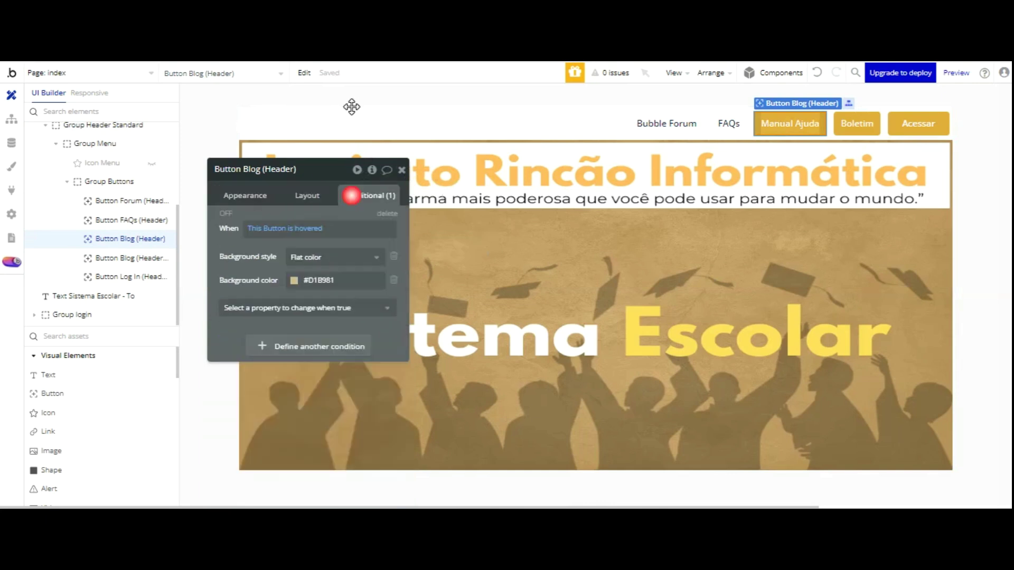
click(296, 170)
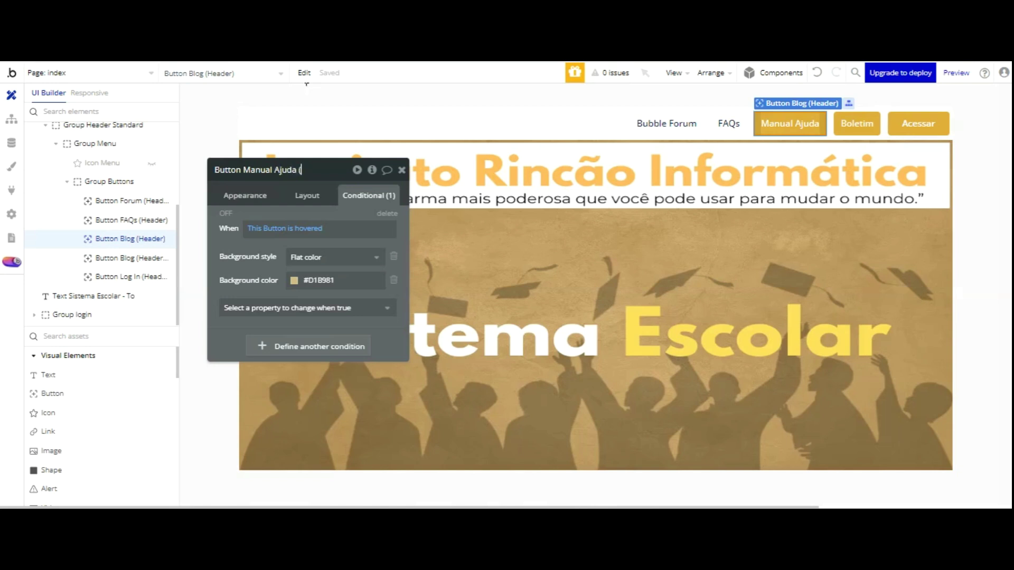
text(der))
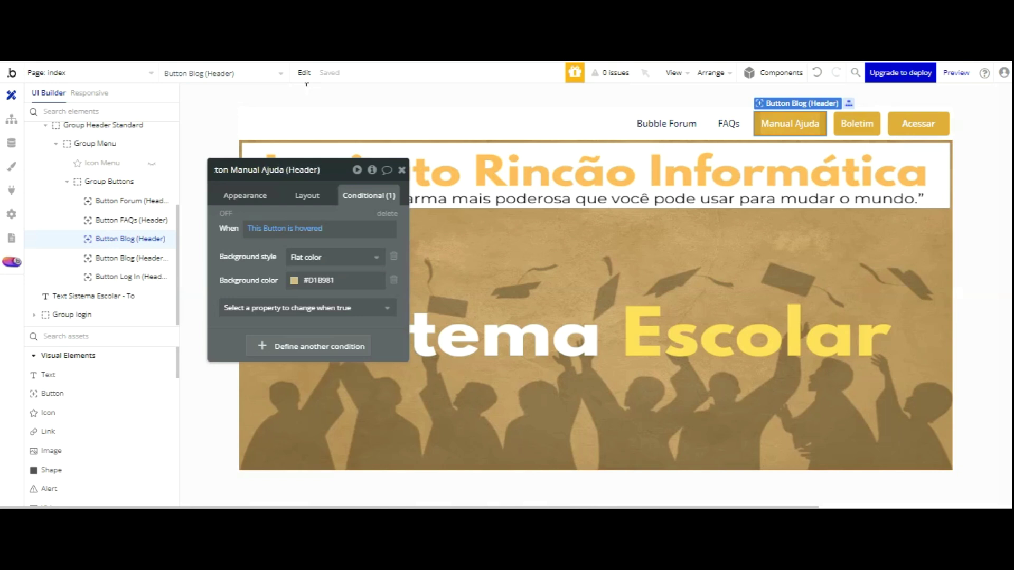
drag(268, 159, 268, 156)
click(246, 194)
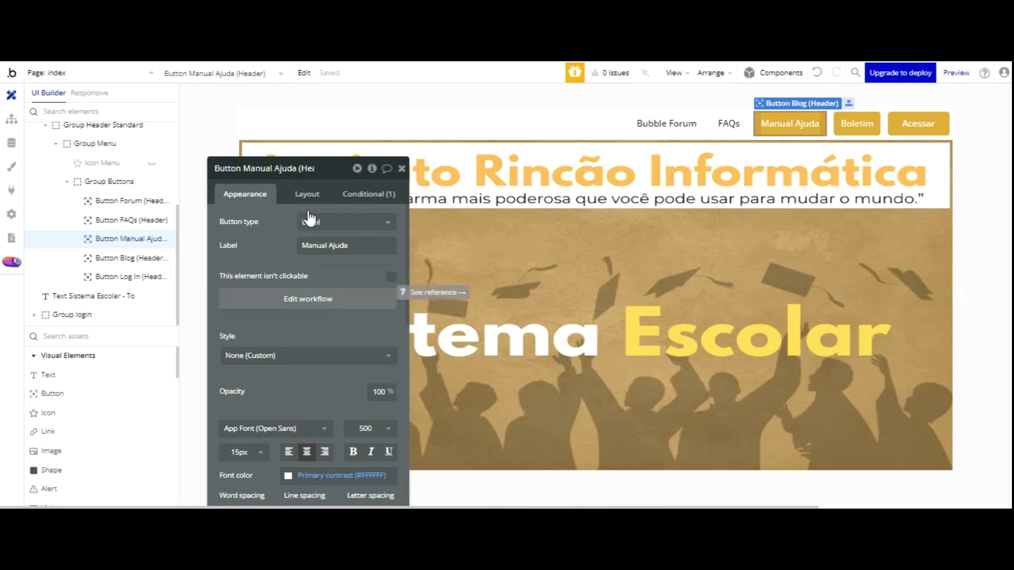
click(308, 299)
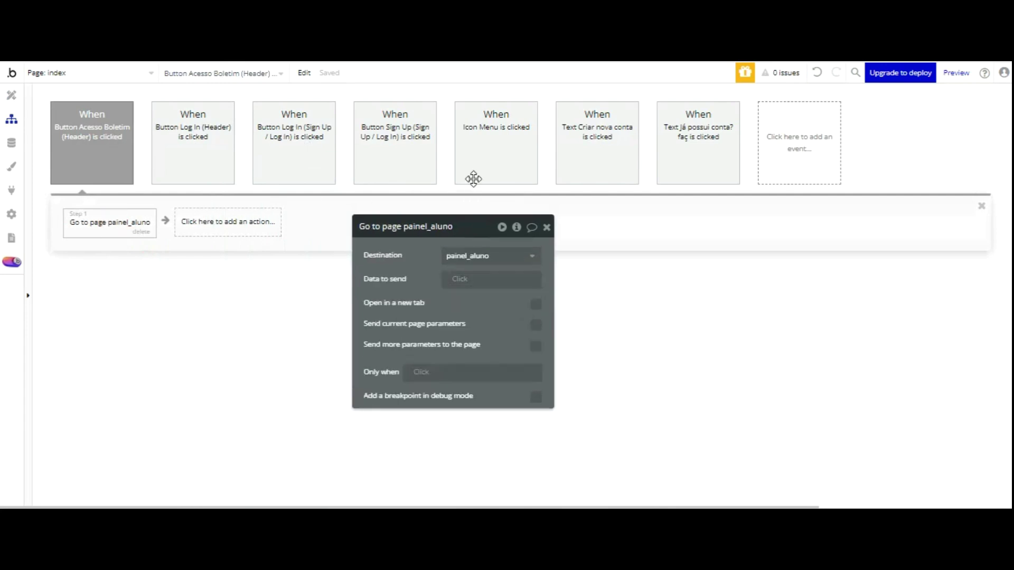
Set the button's Go to page destination to manual_ajuda.
key(Down)
key(Down)
key(Down)
key(Up)
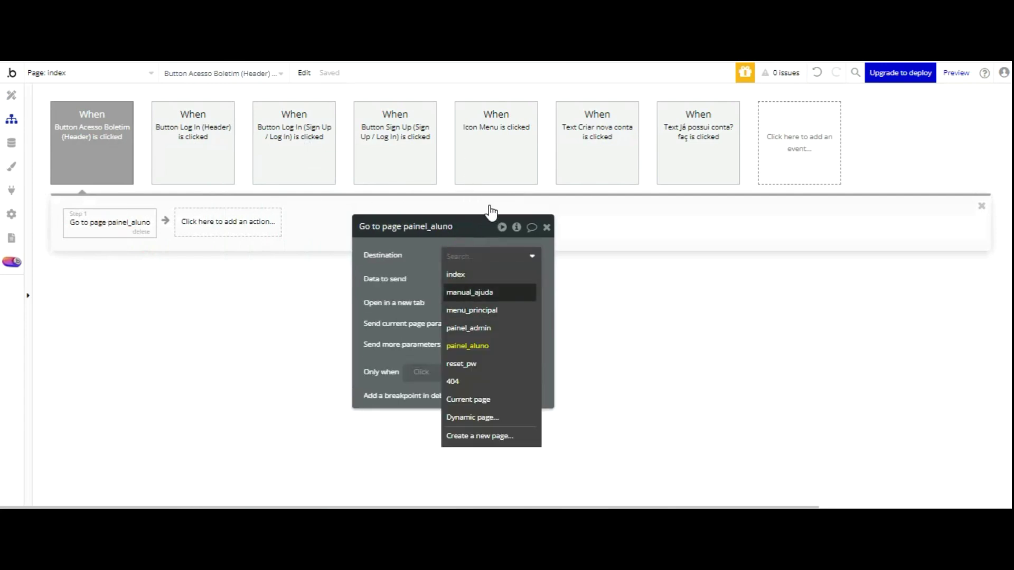
key(Return)
Refresh the preview and test it by opening and closing the Sistema de Login e Cadastro manual.
key(ctrl+Tab)
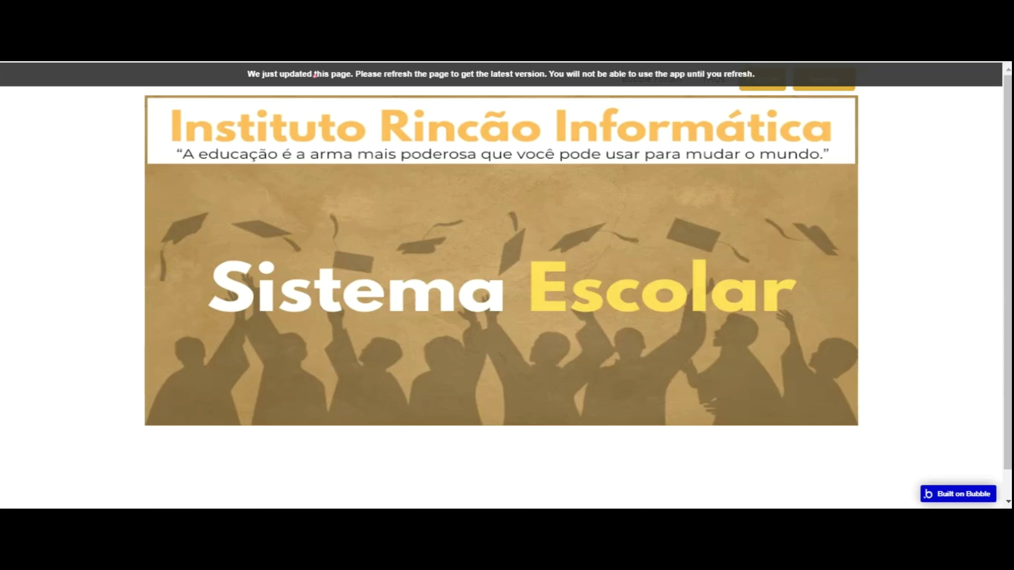
key(F5)
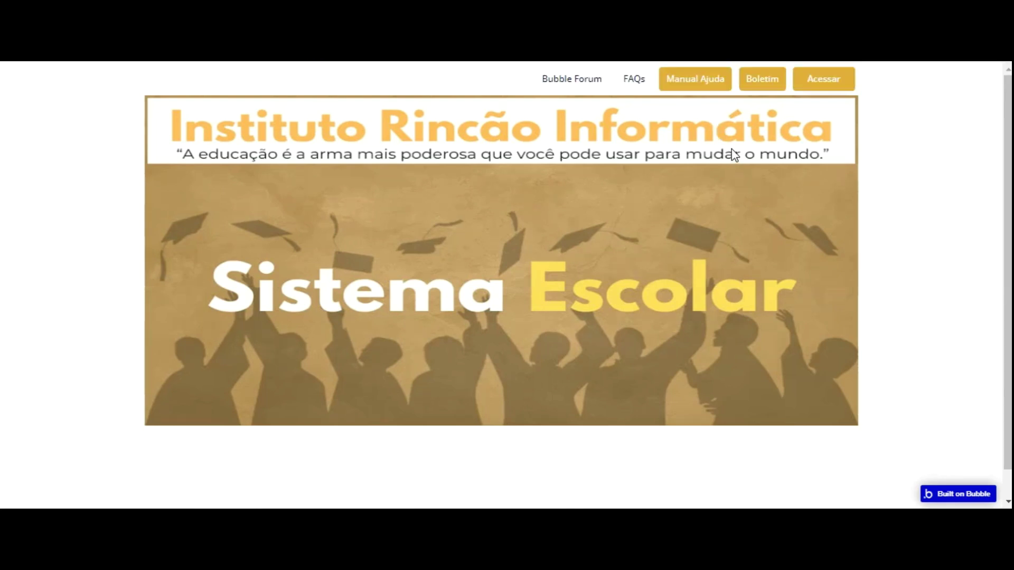
key(ctrl+minus)
key(ctrl+plus)
key(ctrl+plus)
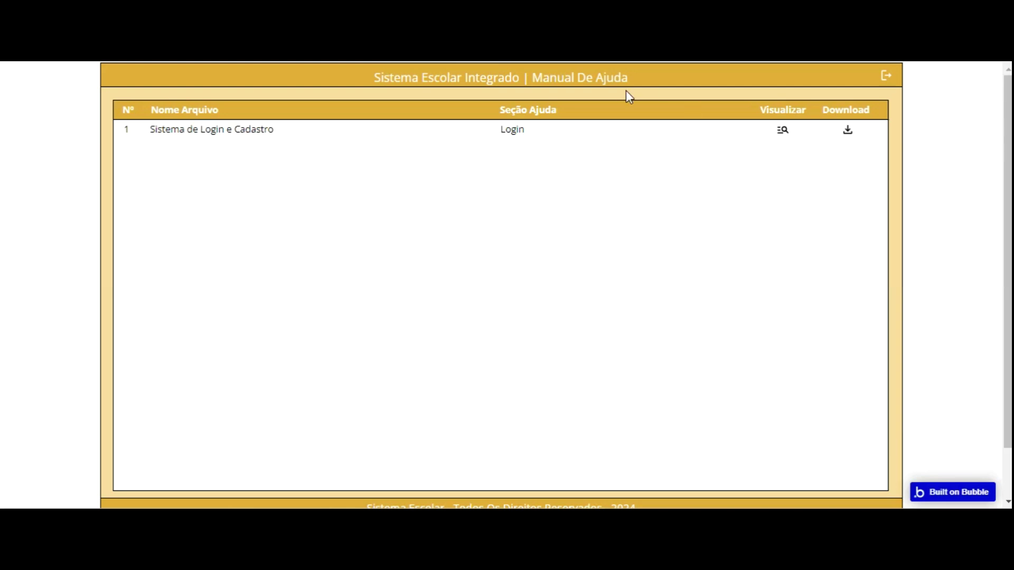
click(782, 130)
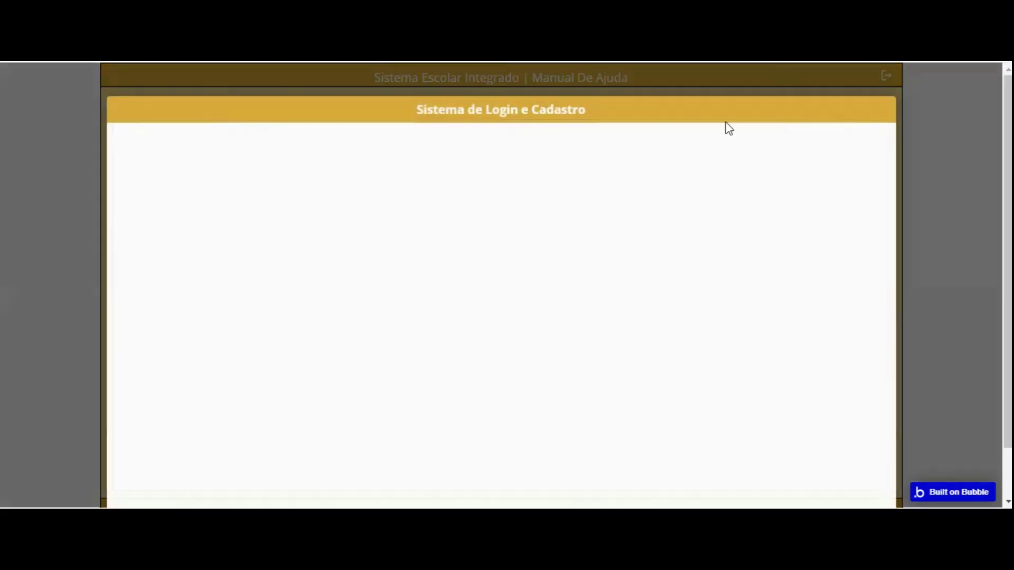
click(919, 114)
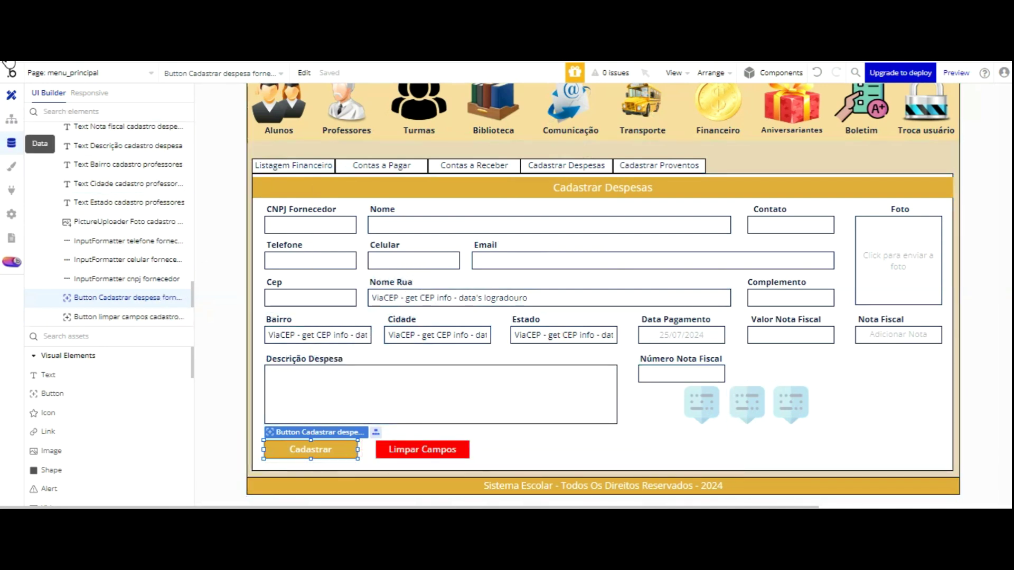
Open Data types and scroll through the Financeiro Despesas fields.
click(11, 143)
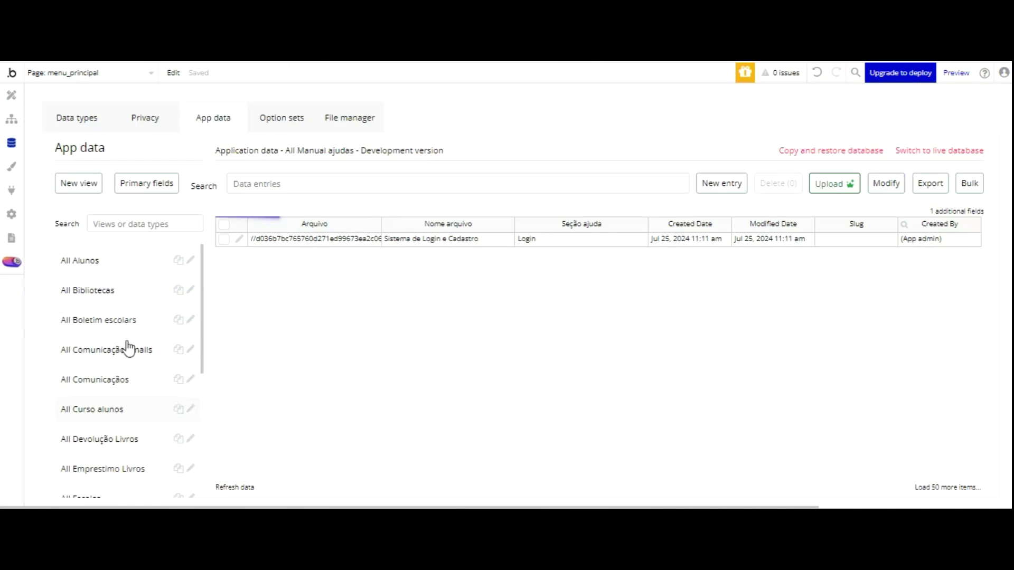
scroll(129, 374, down, 3)
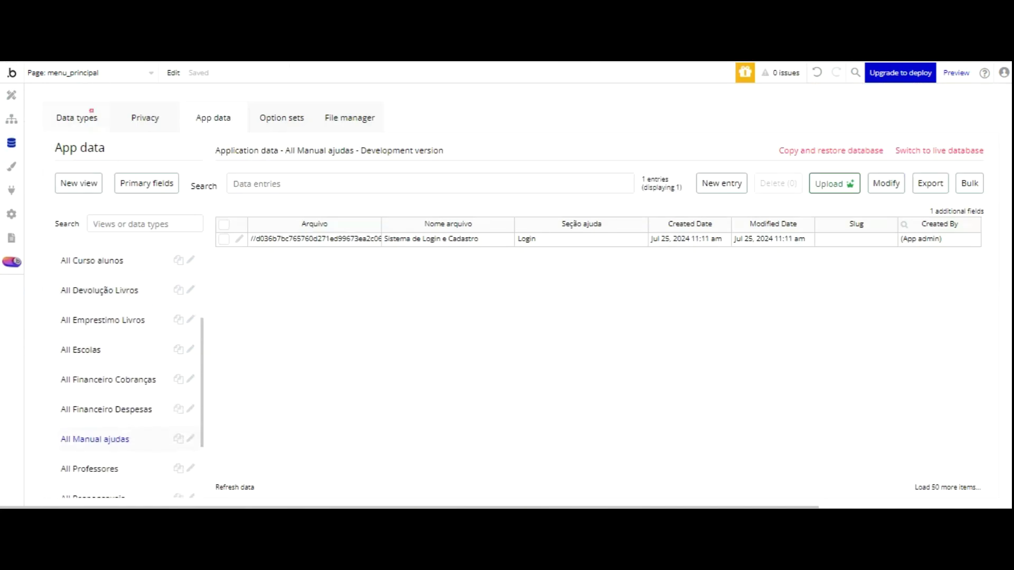
click(97, 113)
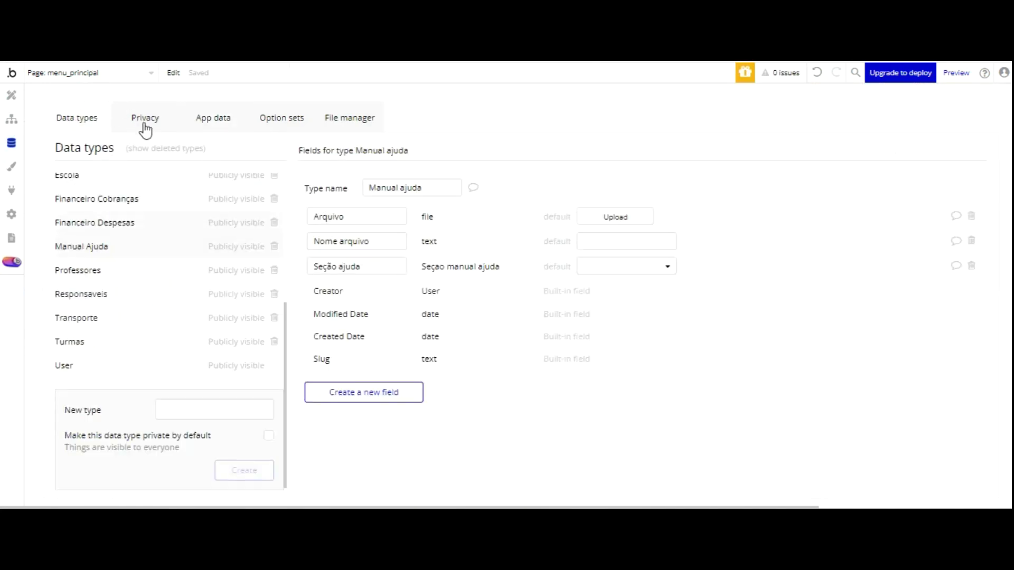
scroll(122, 197, up, 2)
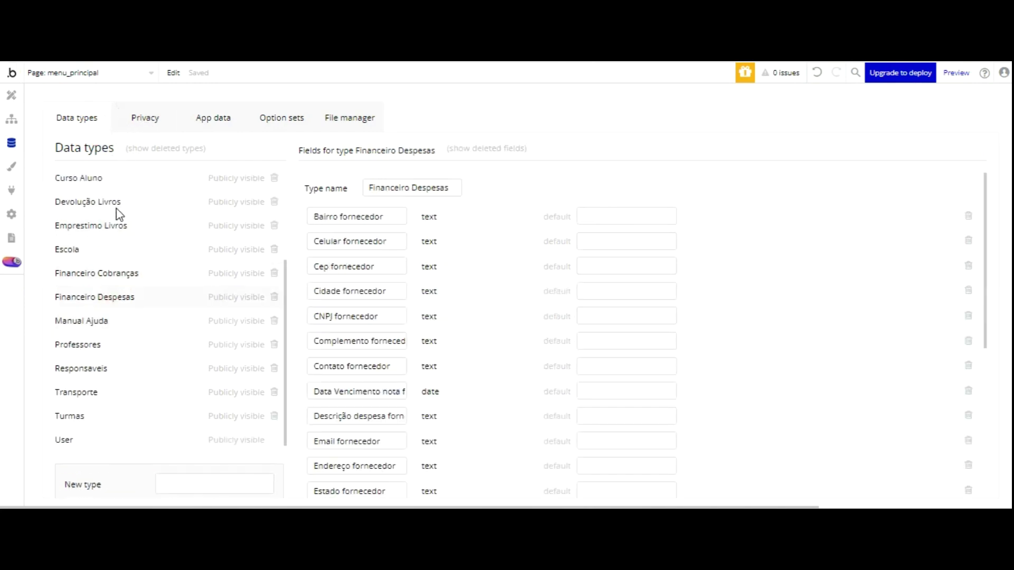
scroll(442, 245, down, 5)
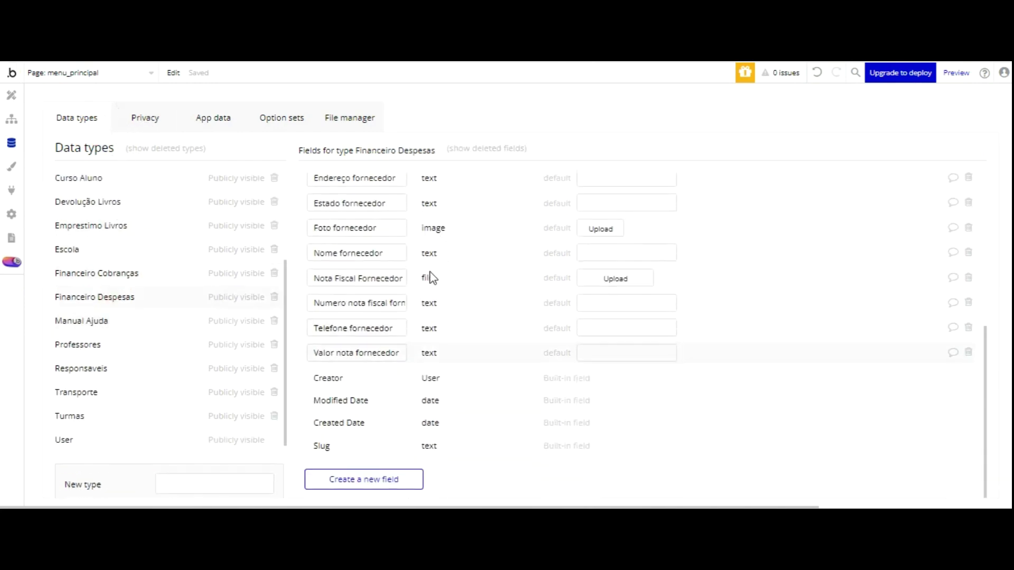
Create a text-type field named Numero controle despesa on Financeiro Despesas.
click(392, 480)
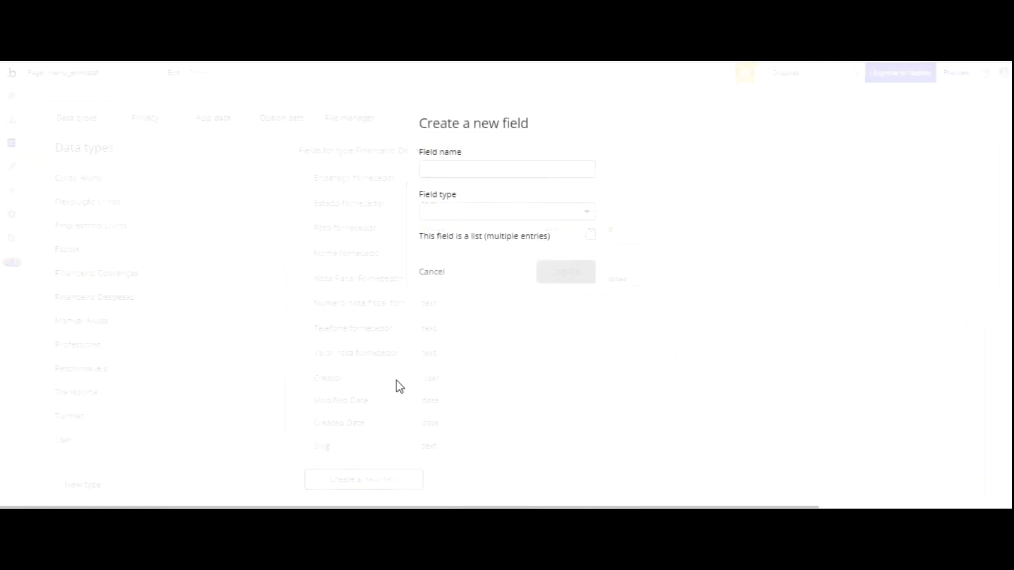
click(469, 170)
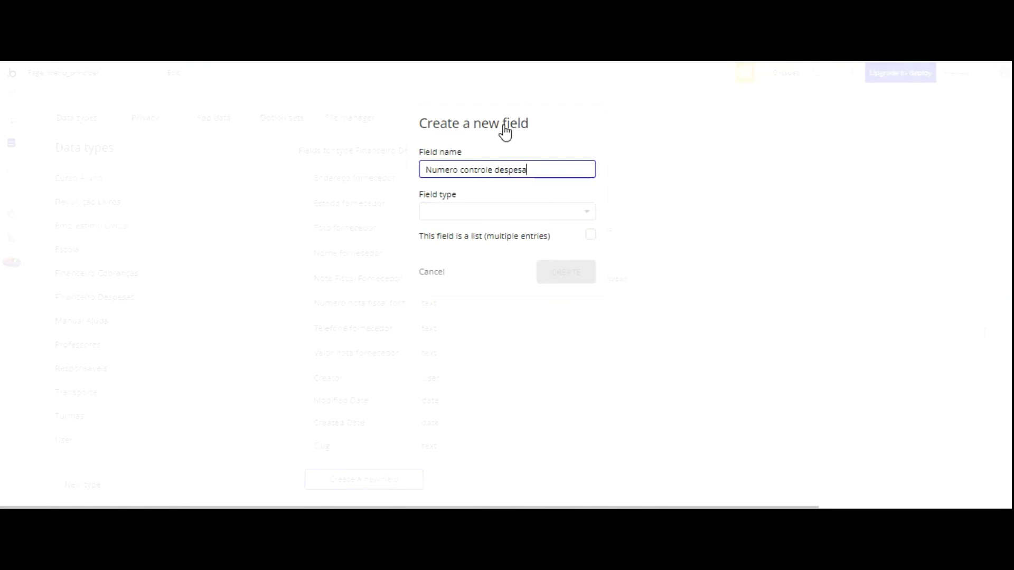
key(Tab)
scroll(506, 169, down, 5)
scroll(461, 280, down, 3)
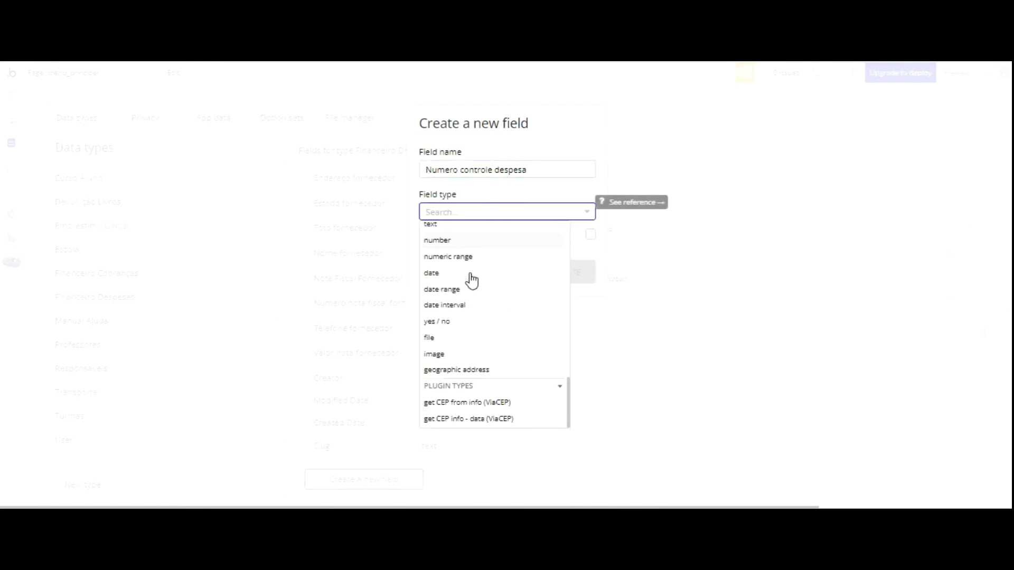
click(436, 226)
click(564, 273)
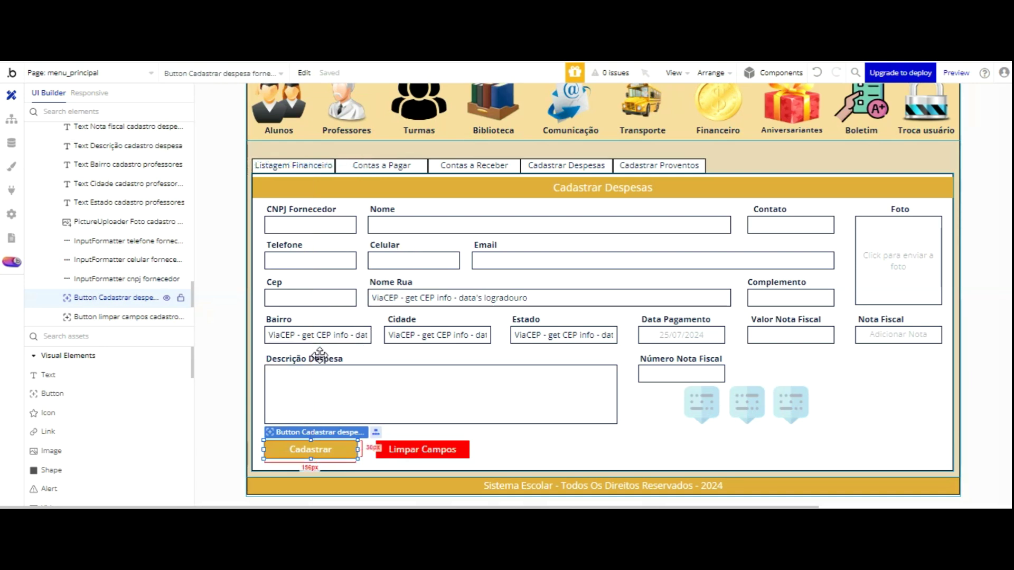
double_click(311, 450)
click(870, 269)
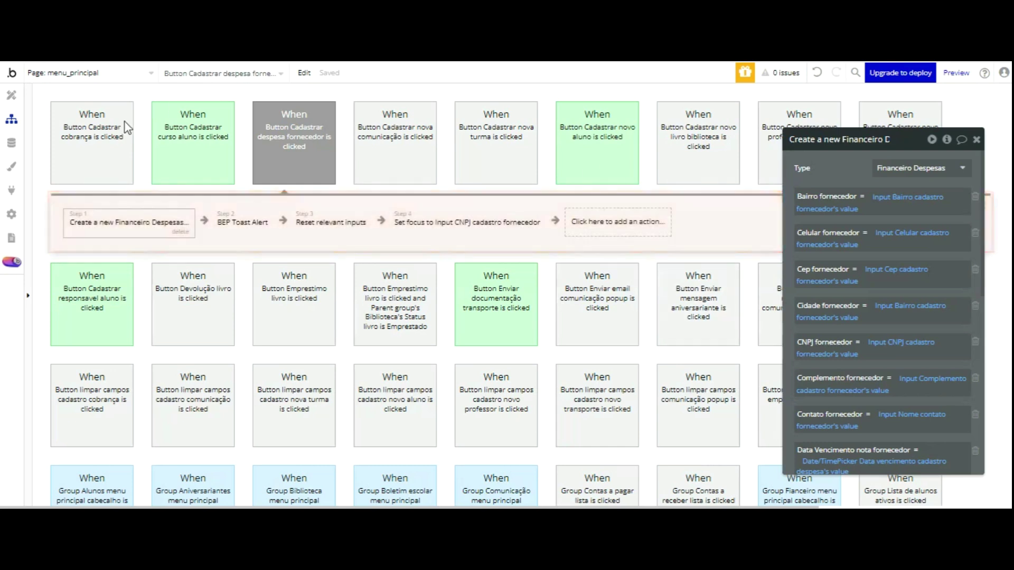
drag(866, 139, 397, 72)
scroll(438, 131, down, 3)
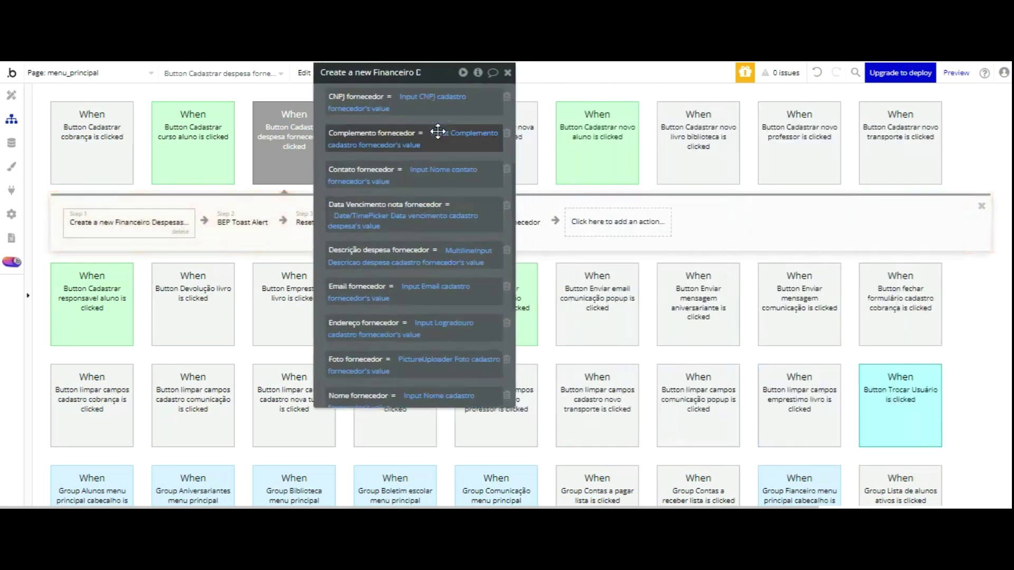
scroll(438, 132, down, 4)
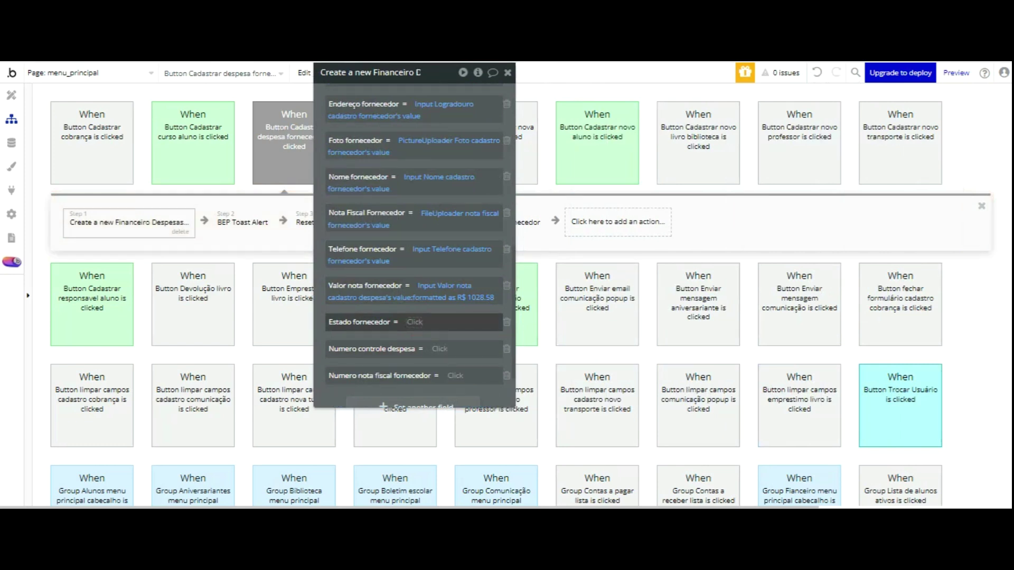
click(414, 321)
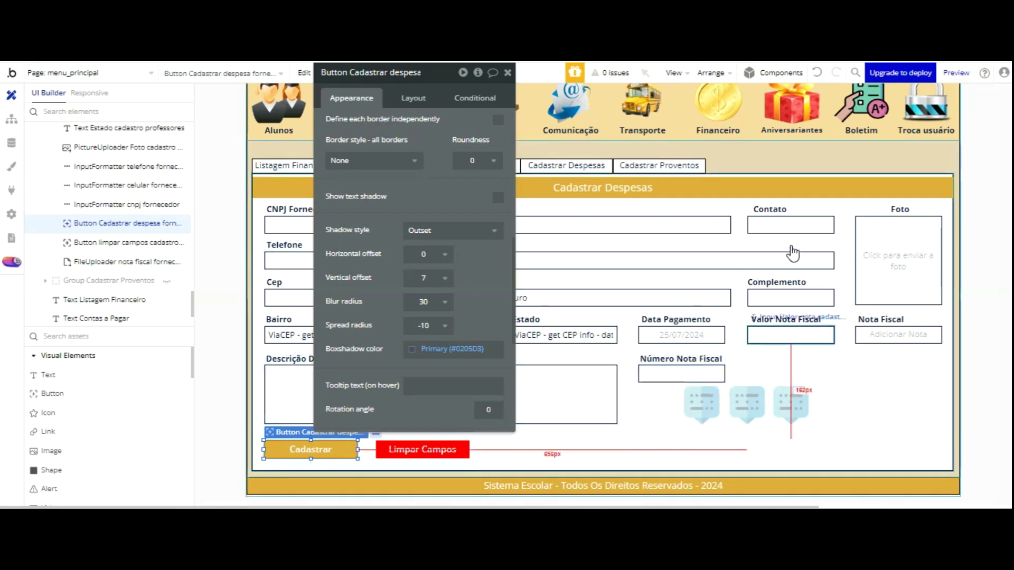
Insert 'despesa' into the Estado input's name, making it 'Input Estado cadastro despesa fornecedor'.
drag(471, 192, 357, 163)
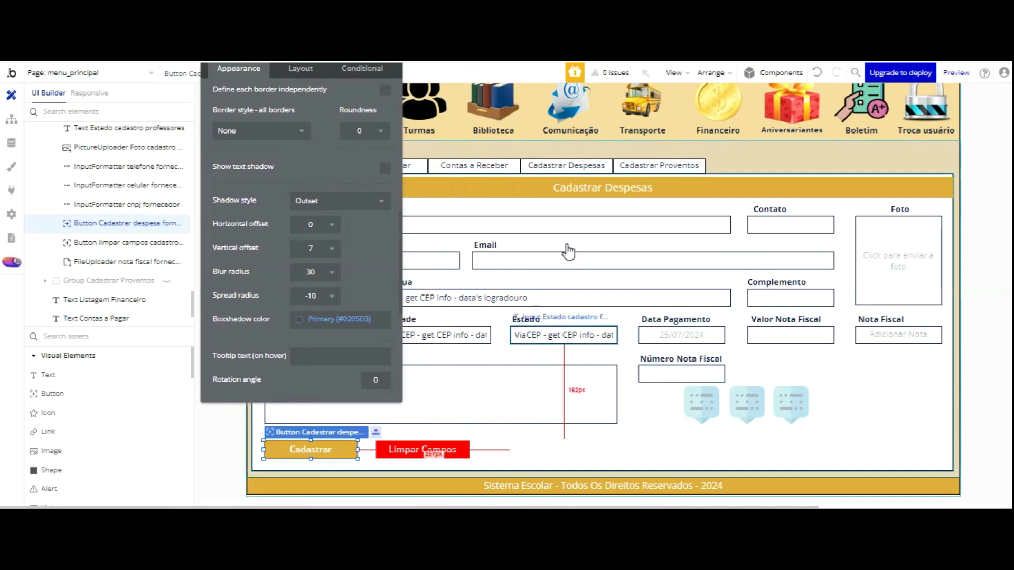
click(563, 335)
click(325, 127)
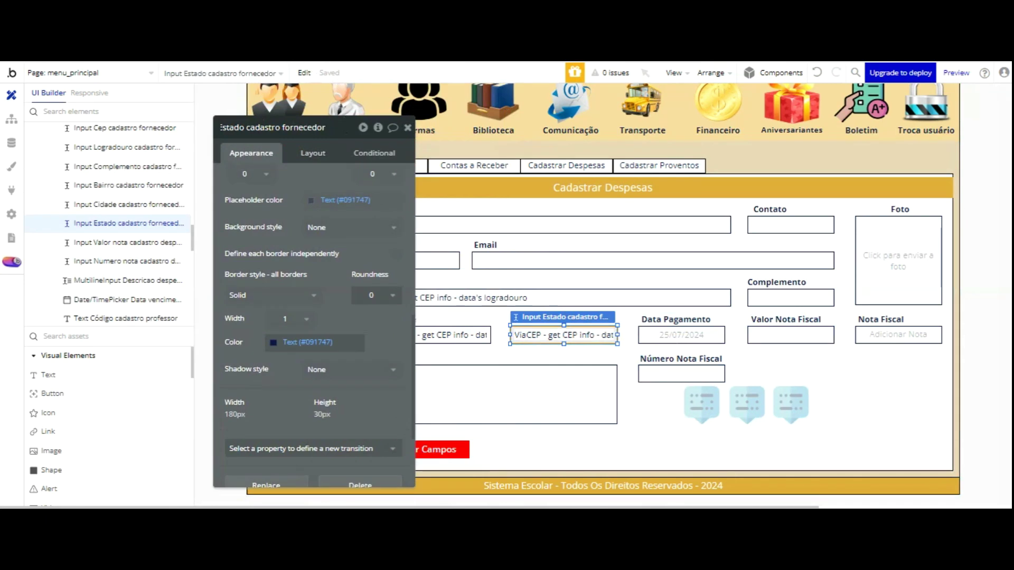
text(despesa)
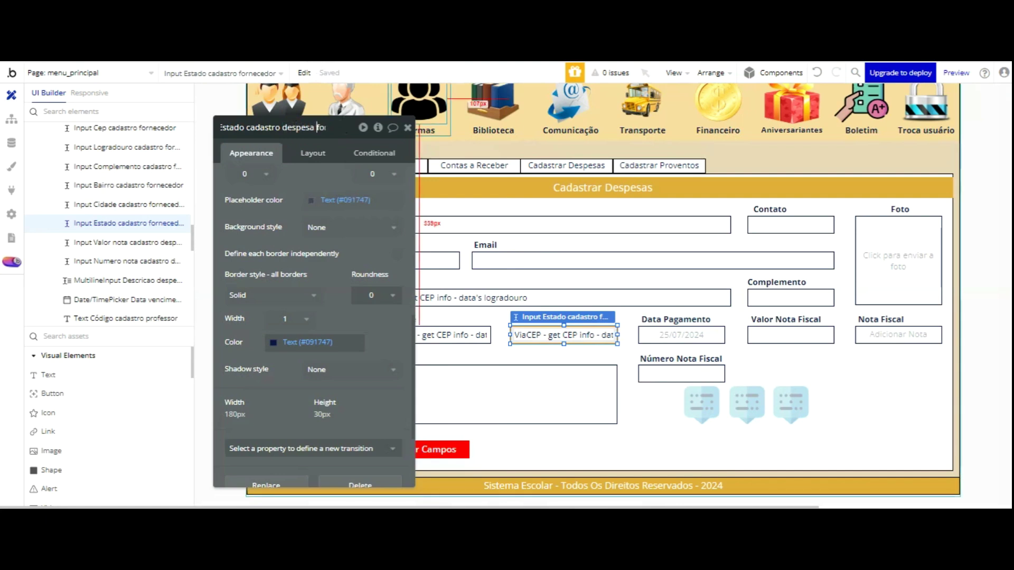
key(Return)
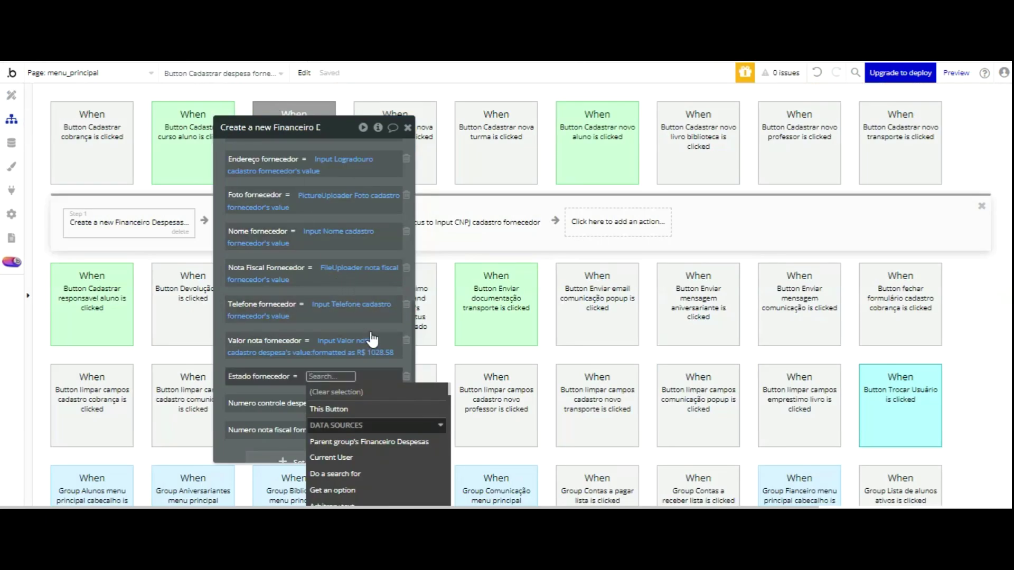
Fill Estado fornecedor with the Estado input's value.
text(estado)
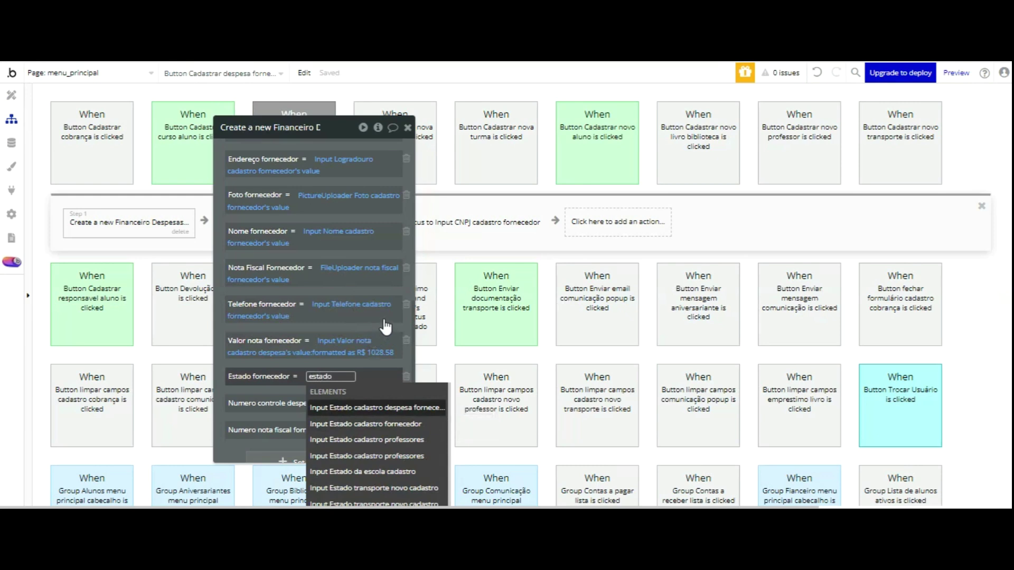
key(Return)
click(337, 420)
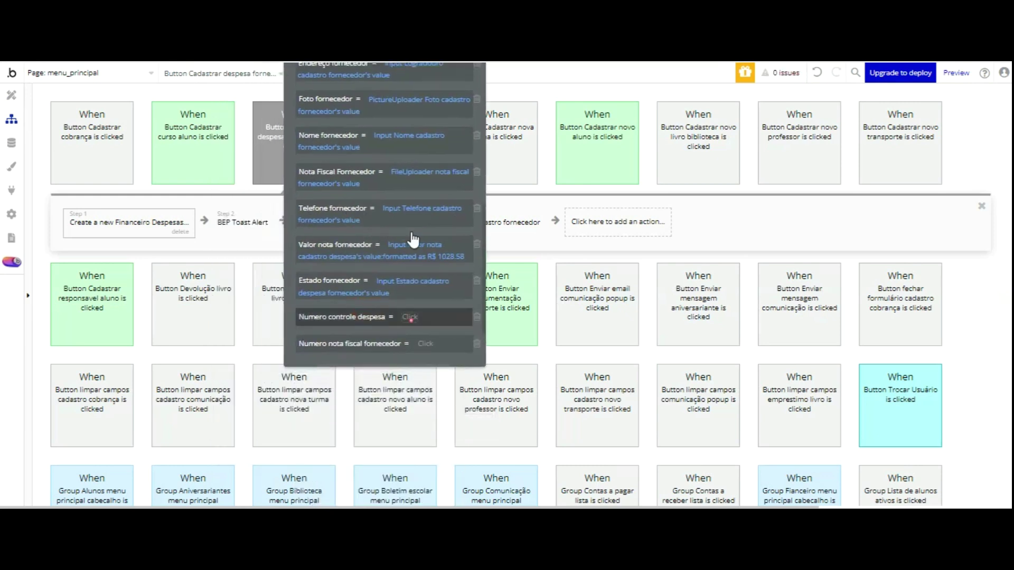
Fill Numero controle despesa with a 10-character random string including numbers.
click(409, 316)
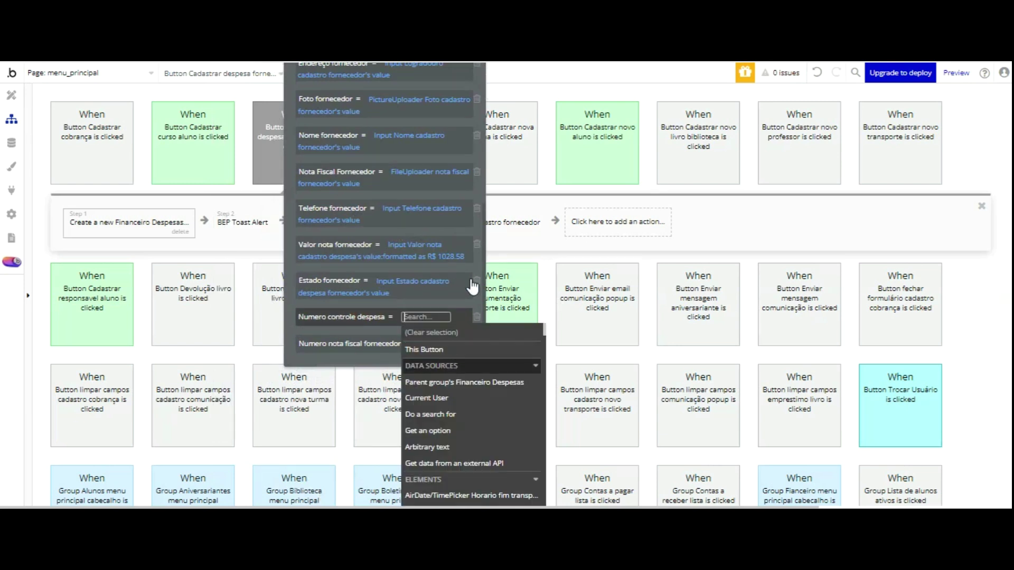
text(calc)
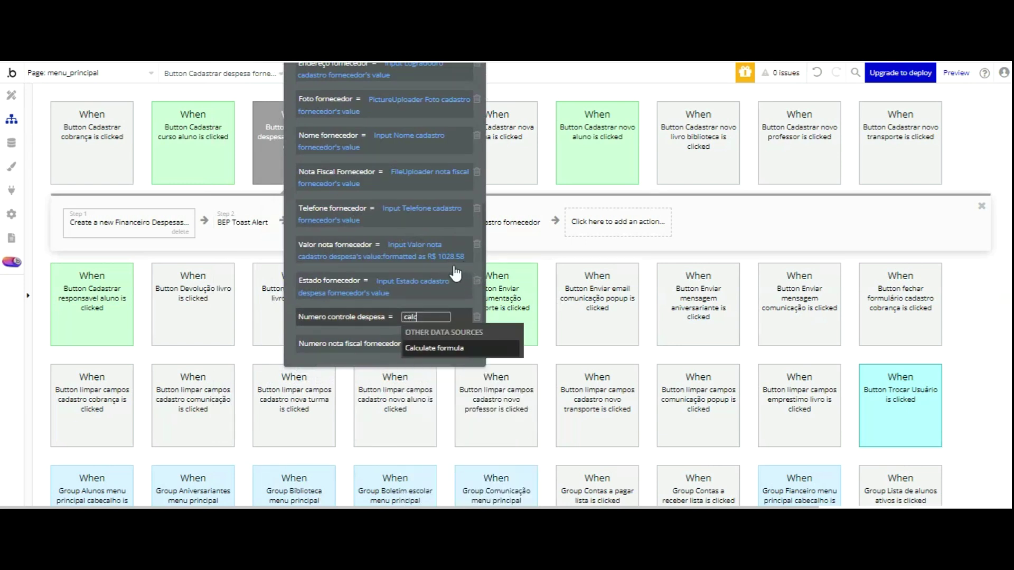
click(453, 348)
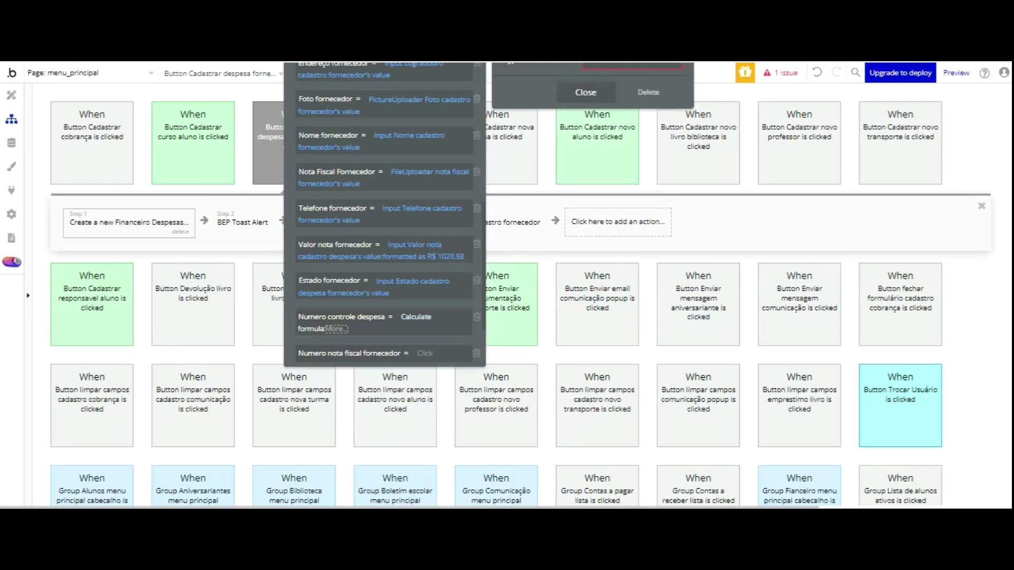
click(607, 113)
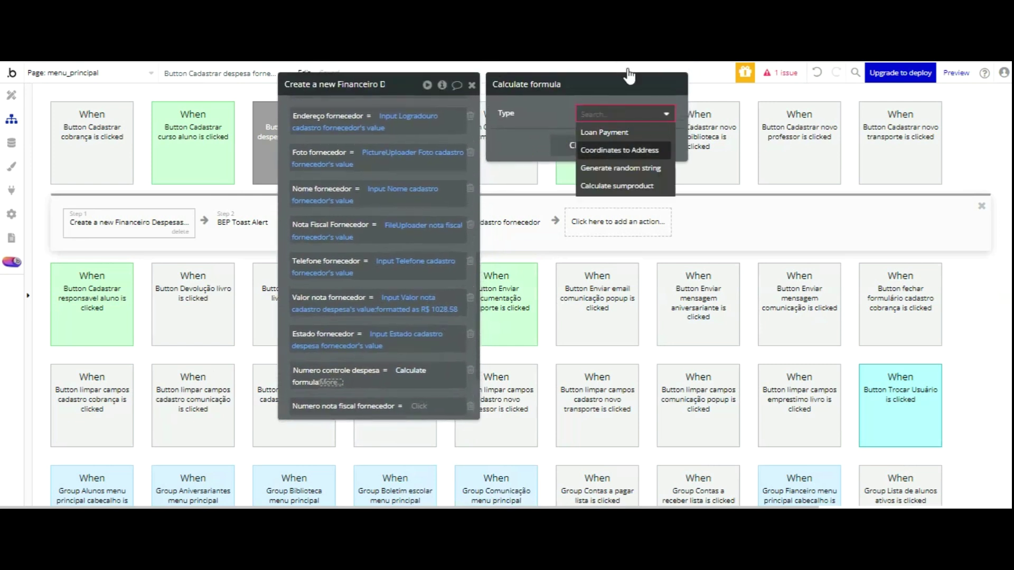
click(612, 168)
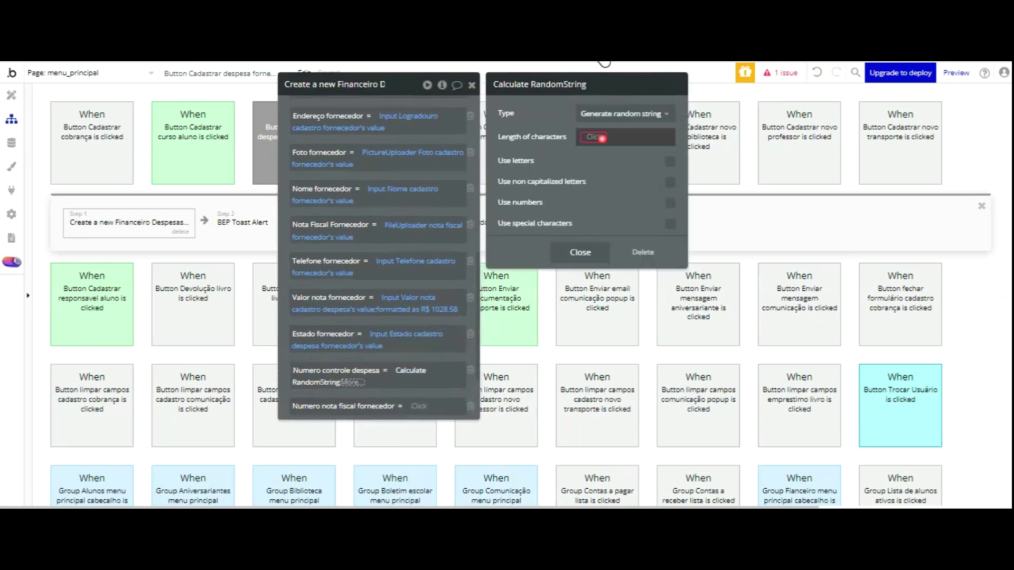
click(594, 137)
text(10)
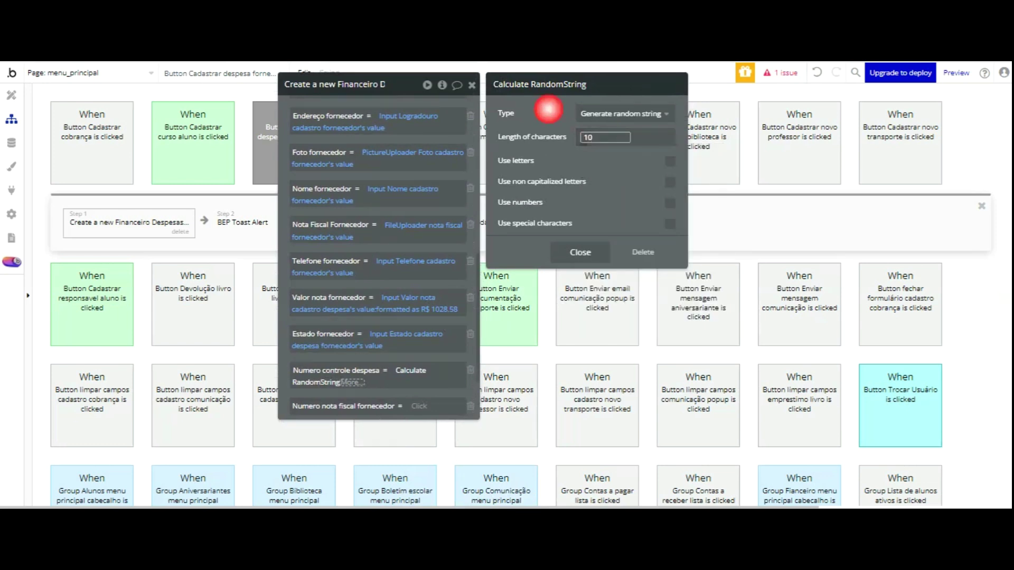
click(549, 109)
click(669, 203)
click(581, 253)
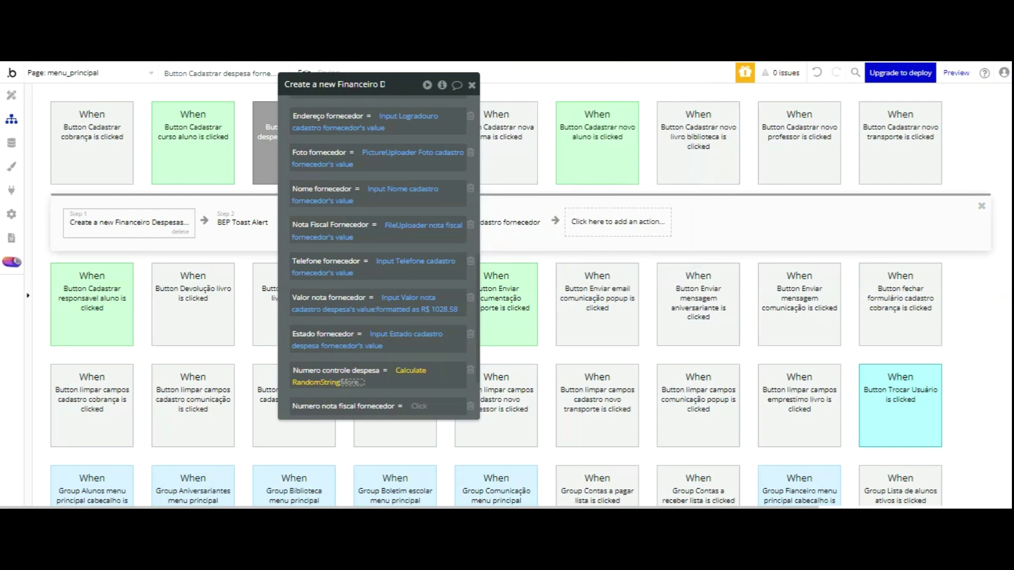
click(353, 382)
click(284, 354)
scroll(398, 260, down, 3)
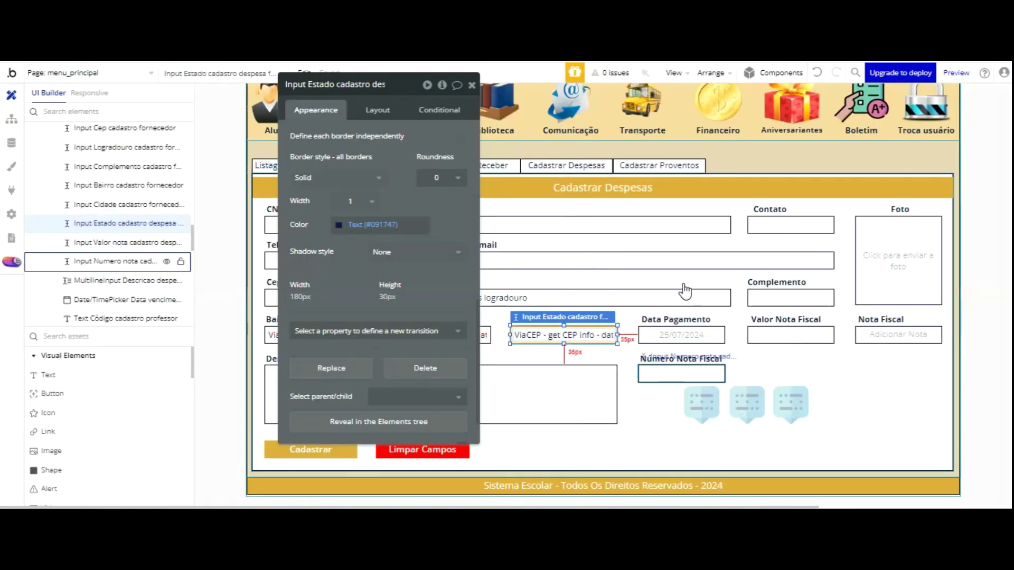
Add 'fornecedor' to the Numero nota fiscal input's element name.
click(681, 373)
click(334, 85)
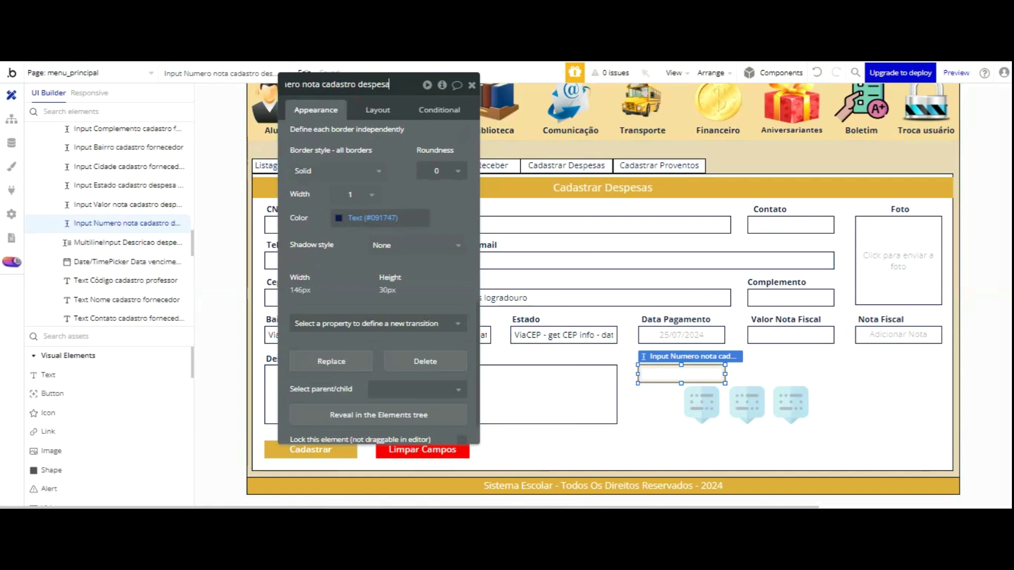
text(fornecedor)
key(Return)
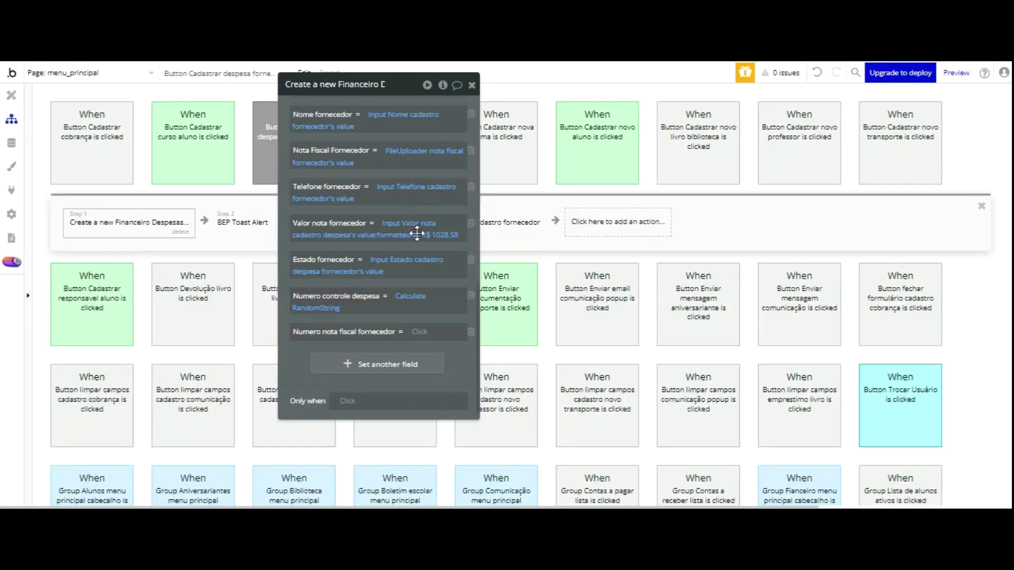
Fill Numero nota fiscal fornecedor with the Numero nota input's value.
click(416, 331)
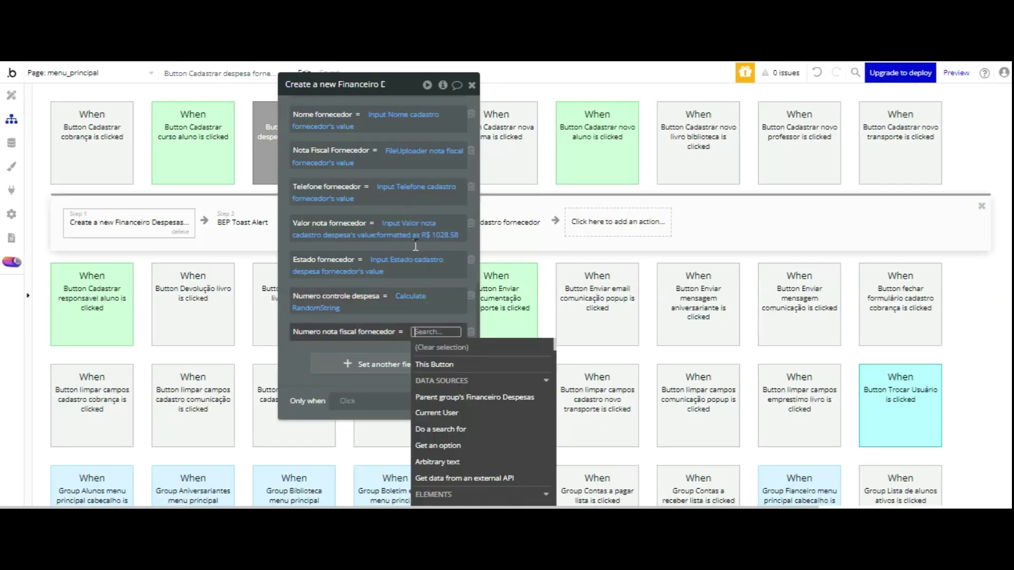
text(nota)
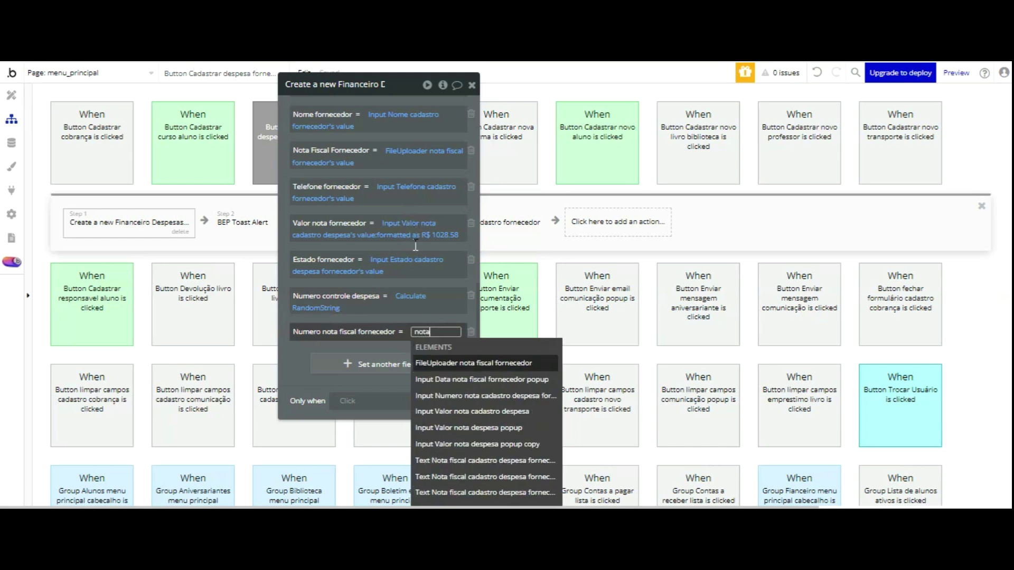
key(Down)
key(Down)
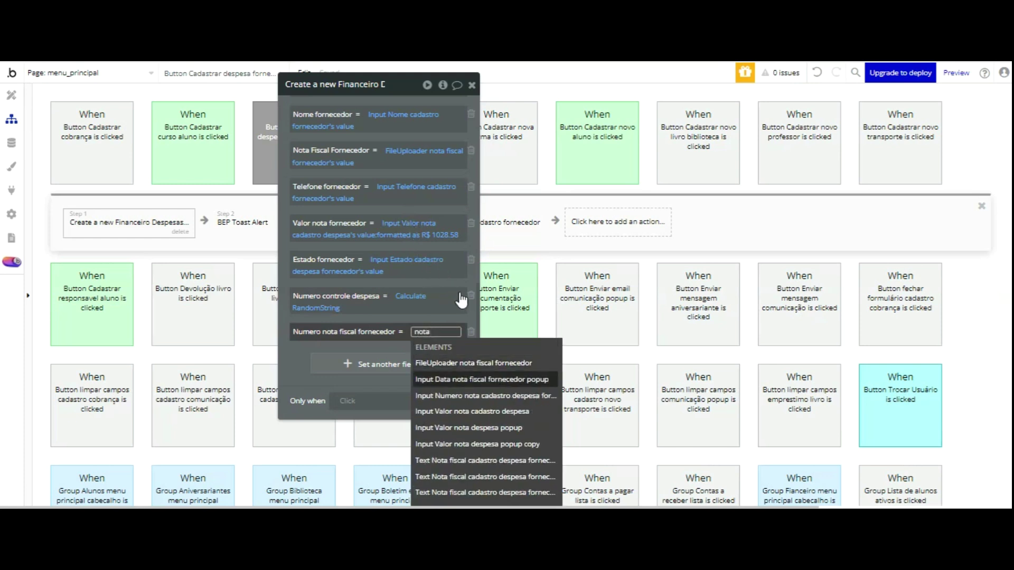
key(Return)
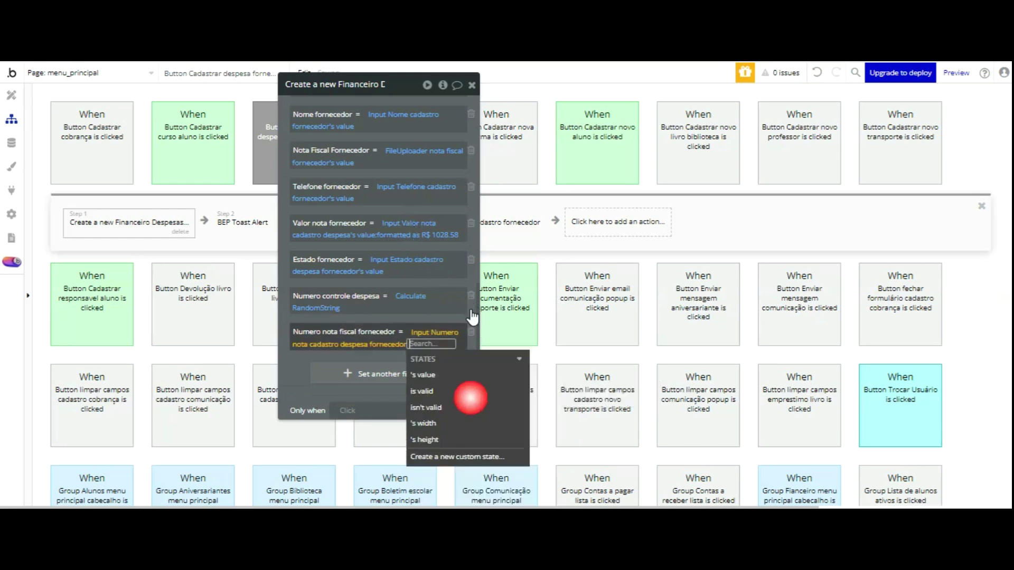
click(289, 291)
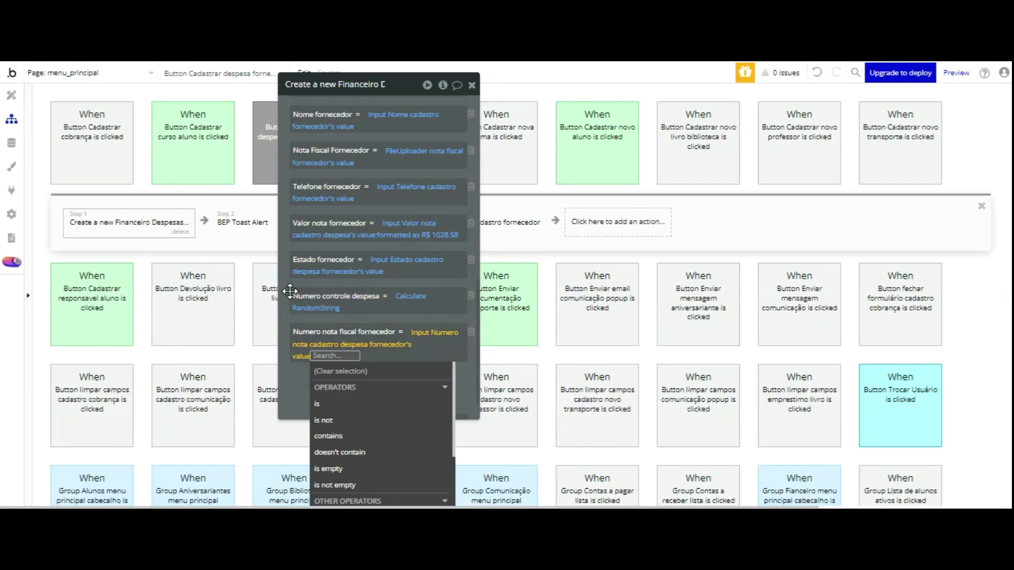
click(11, 143)
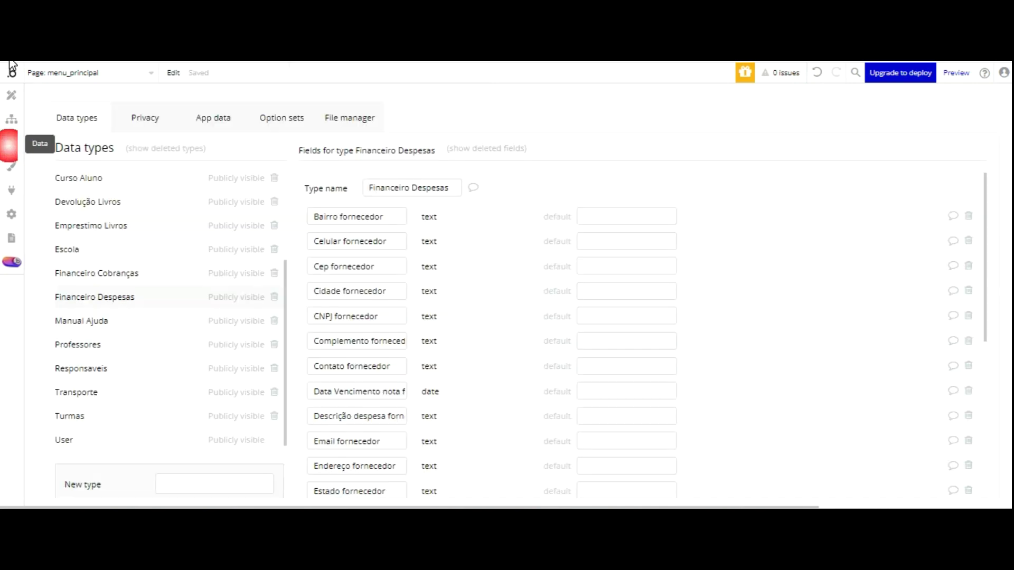
Enter a Numero controle despesa value in the existing Financeiro Despesas record and save it.
click(217, 114)
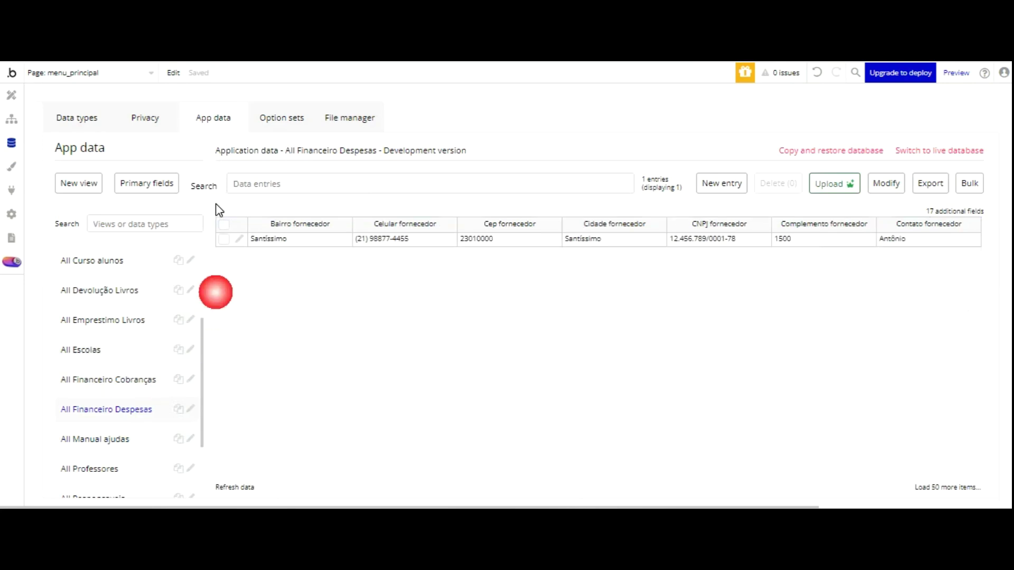
click(239, 238)
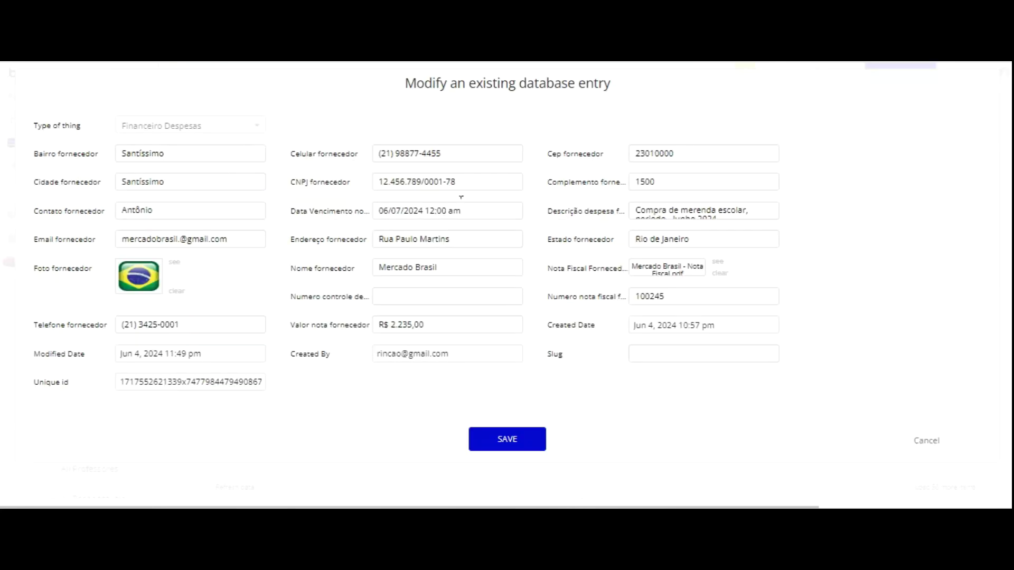
click(418, 298)
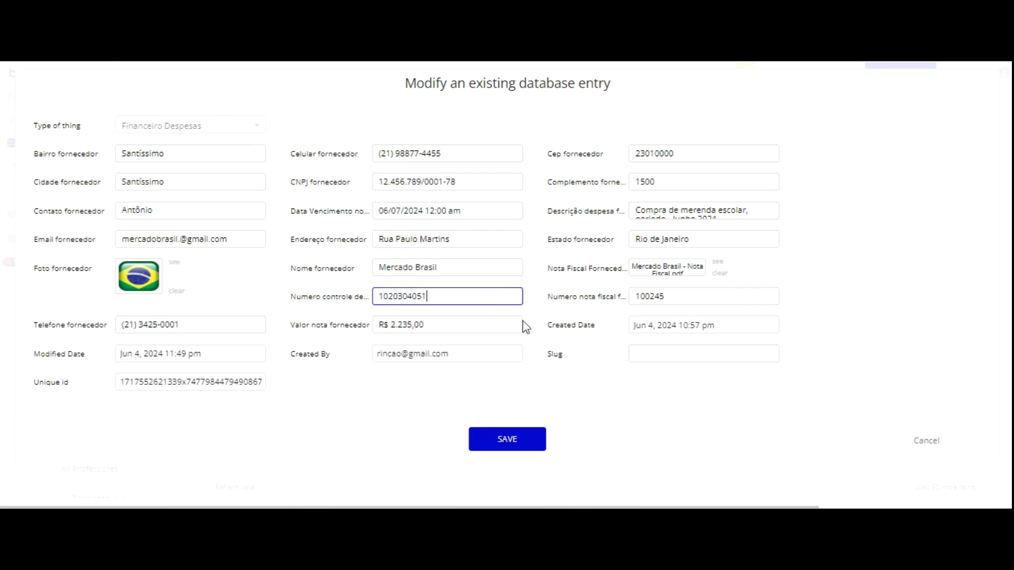
key(Return)
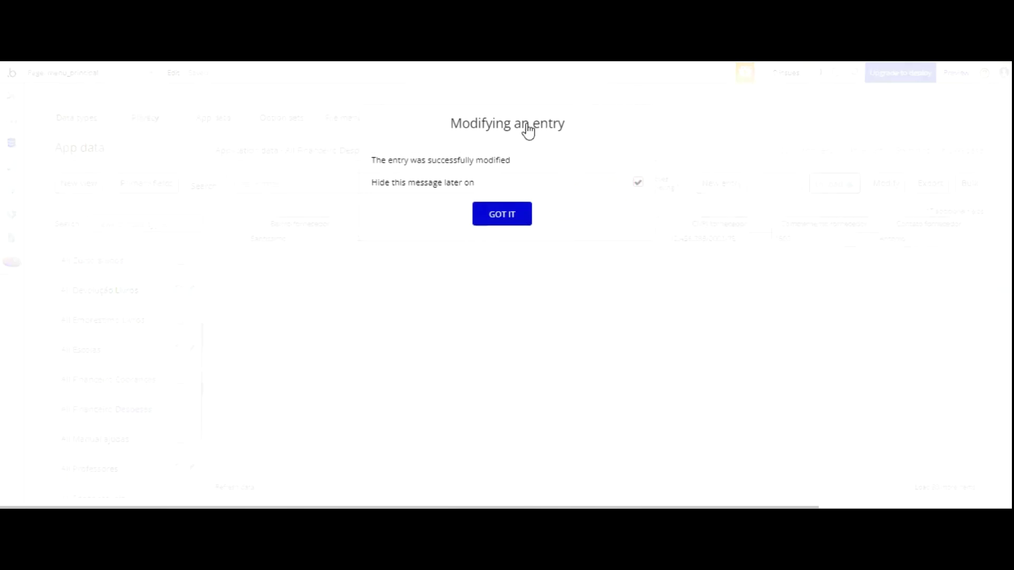
click(516, 217)
click(11, 95)
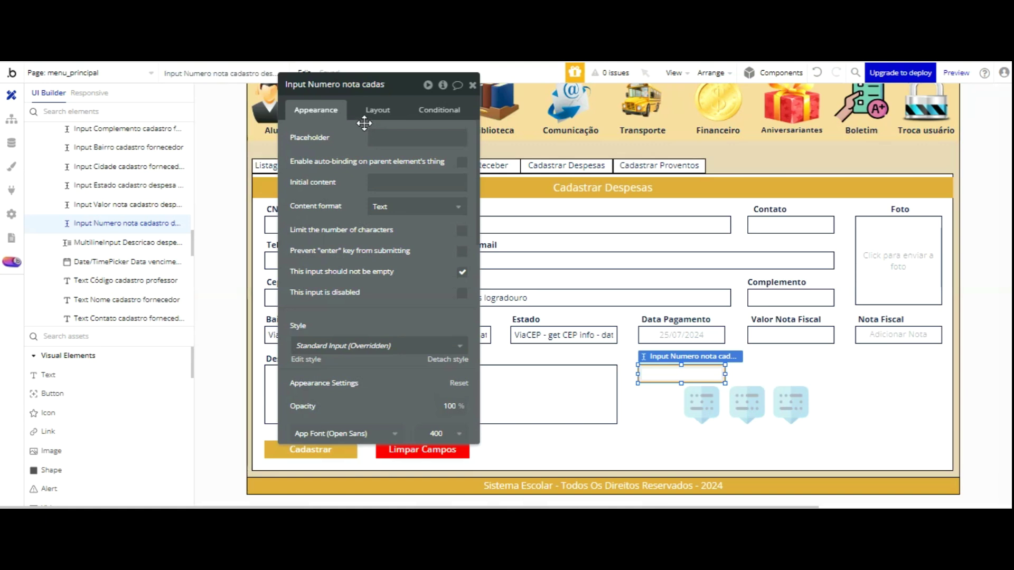
drag(358, 135, 421, 165)
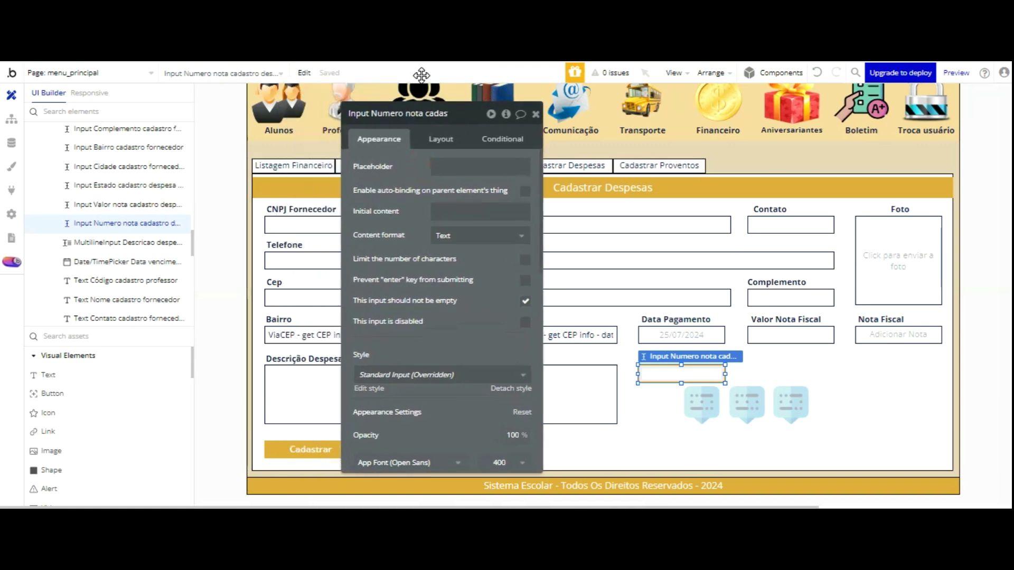
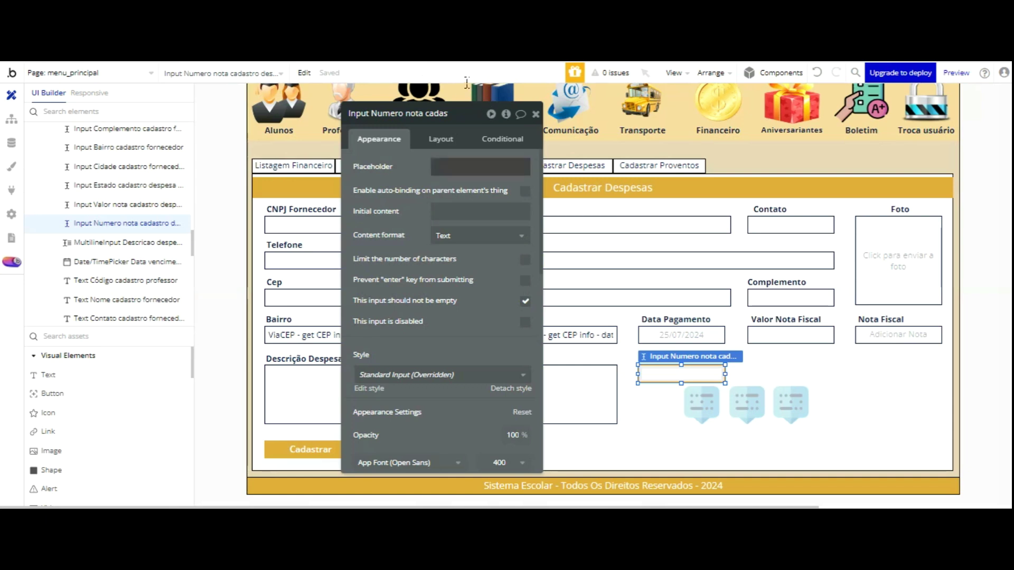
Show the expense details popup on the canvas and select its content group.
scroll(100, 158, up, 5)
scroll(102, 127, up, 5)
scroll(100, 129, up, 3)
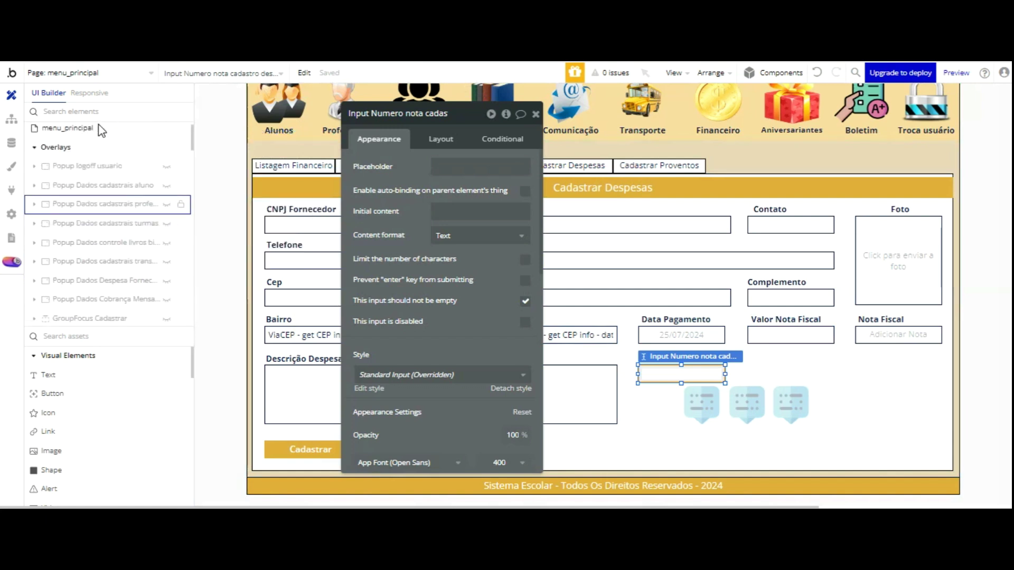
scroll(114, 159, up, 2)
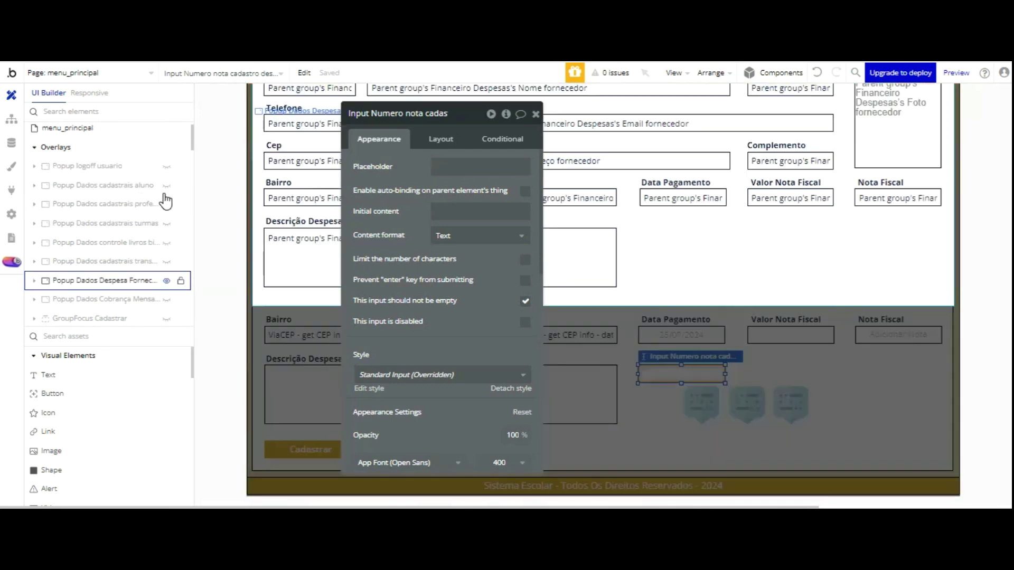
click(167, 281)
click(535, 113)
click(638, 152)
click(715, 185)
scroll(715, 174, up, 2)
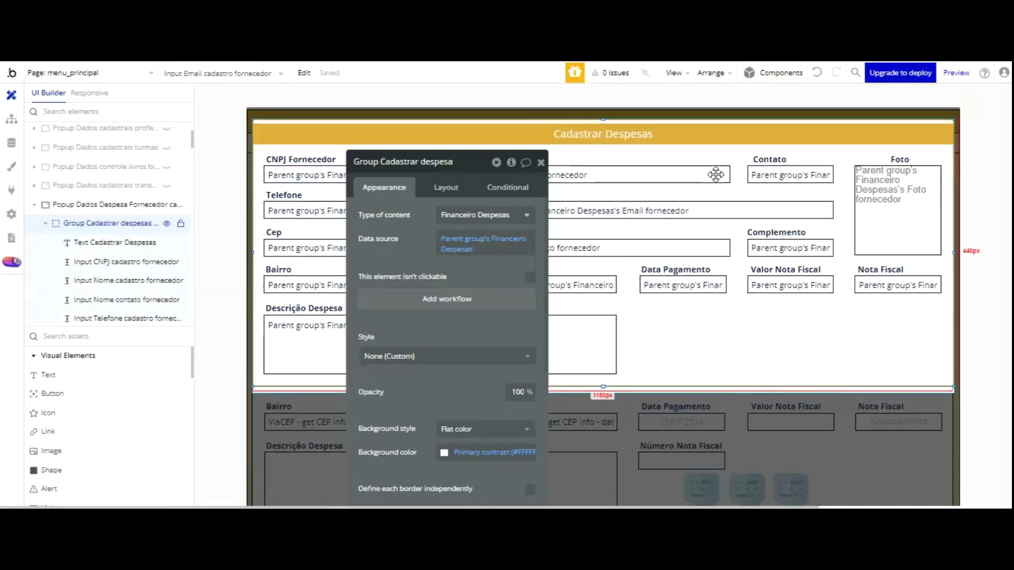
drag(402, 161, 36, 92)
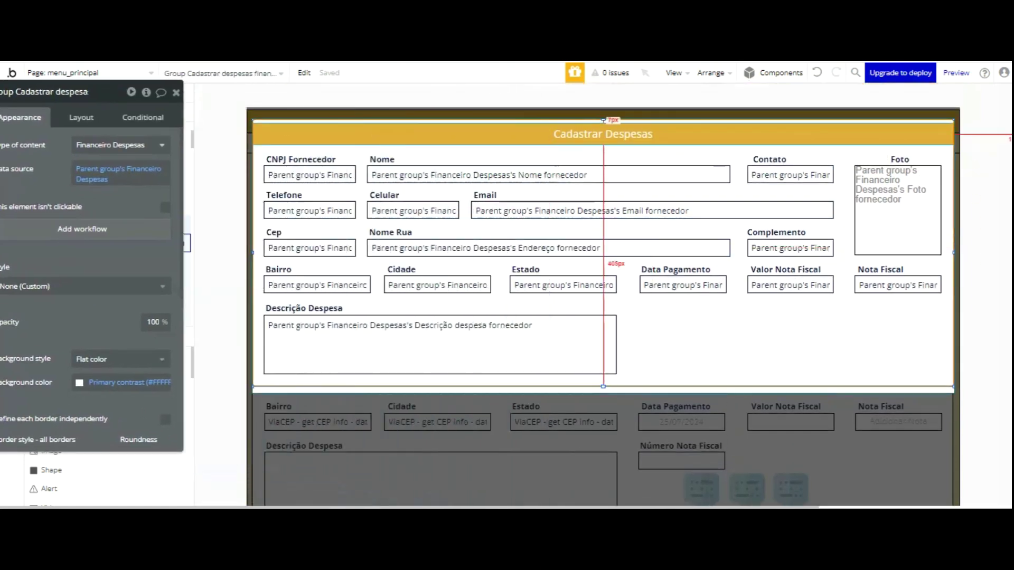
Left-align the Cadastrar Despesas header text and give it 20 px left padding.
click(402, 132)
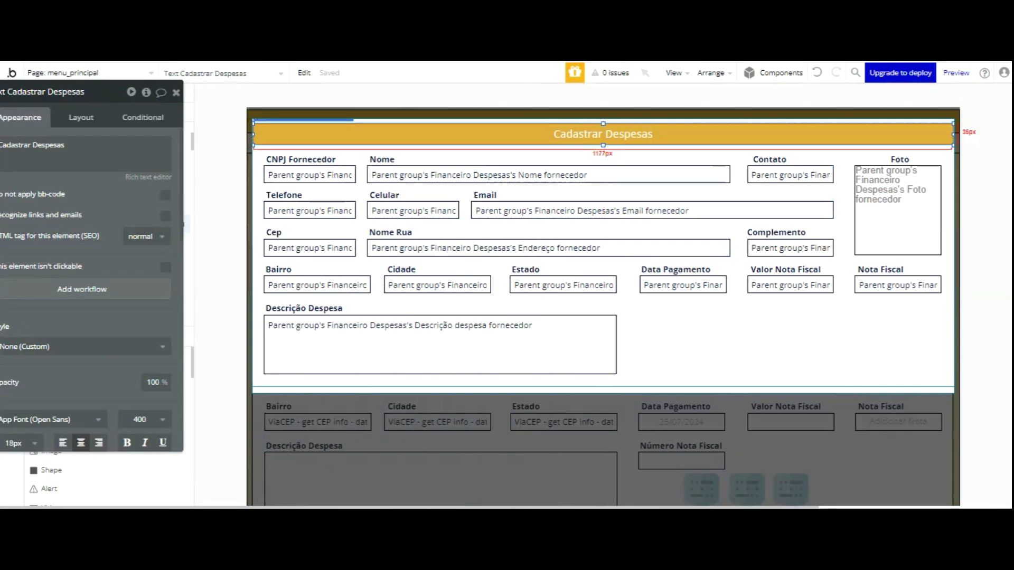
drag(87, 102, 163, 125)
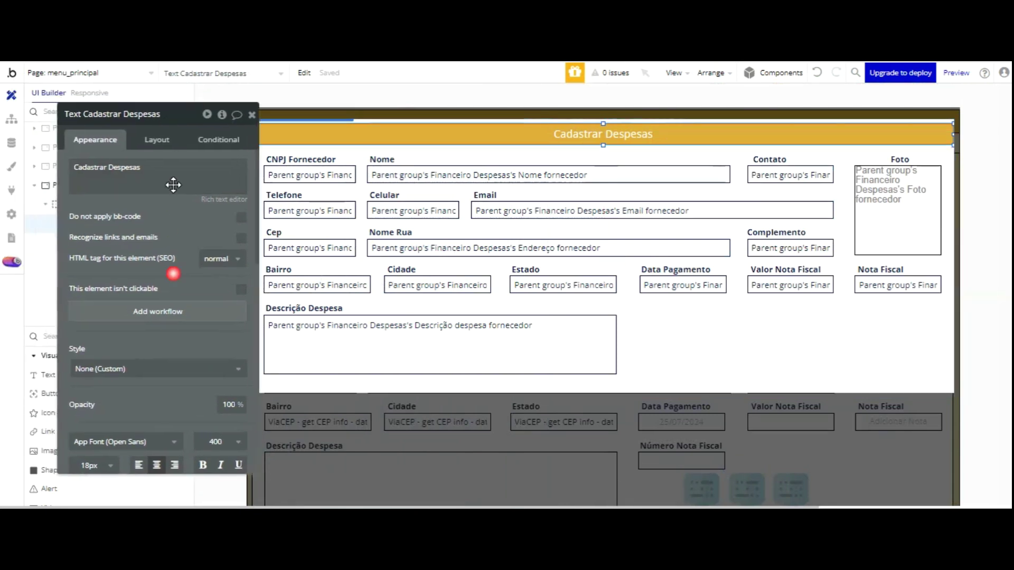
click(139, 465)
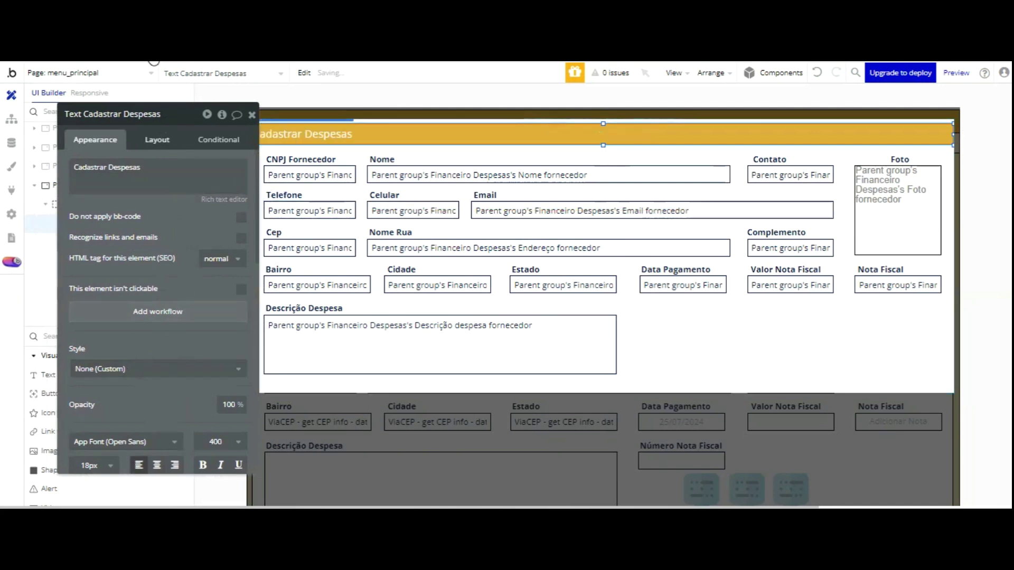
click(154, 139)
click(197, 355)
text(20)
drag(173, 113, 148, 103)
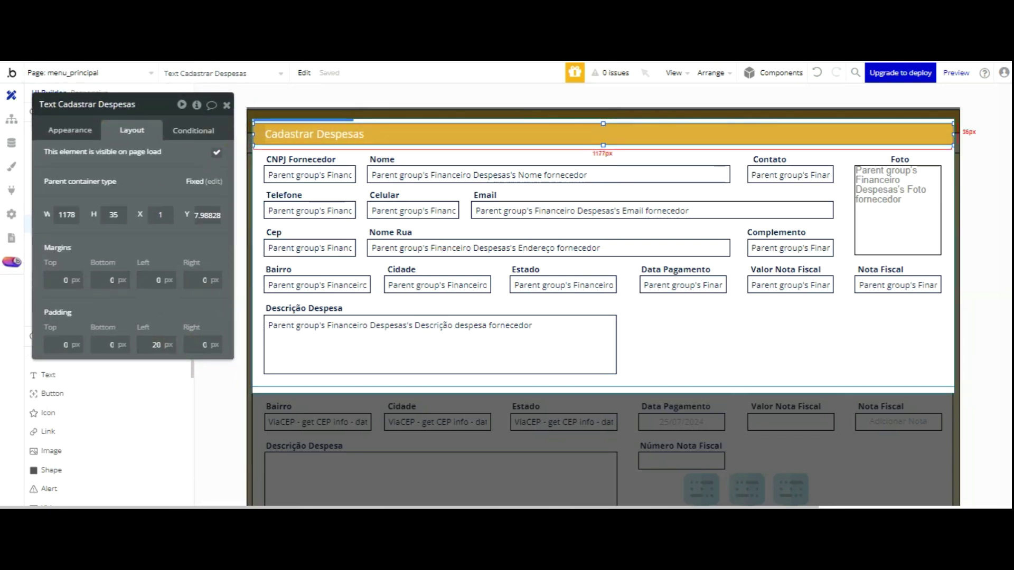
Narrow the header bar to 717 px, duplicate it, and place the copy at the right end.
drag(953, 134, 679, 134)
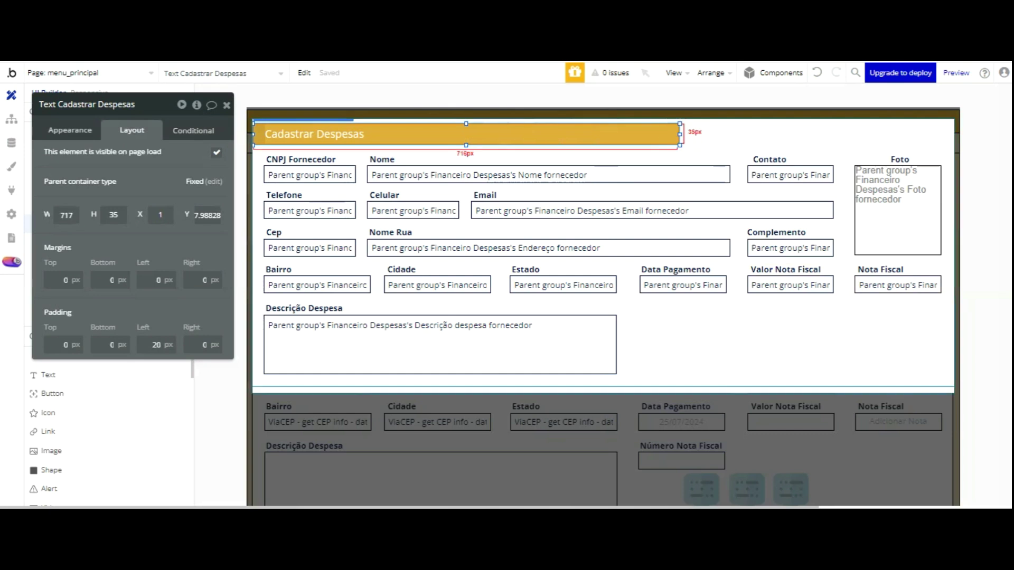
key(shift+Right)
key(shift+Down)
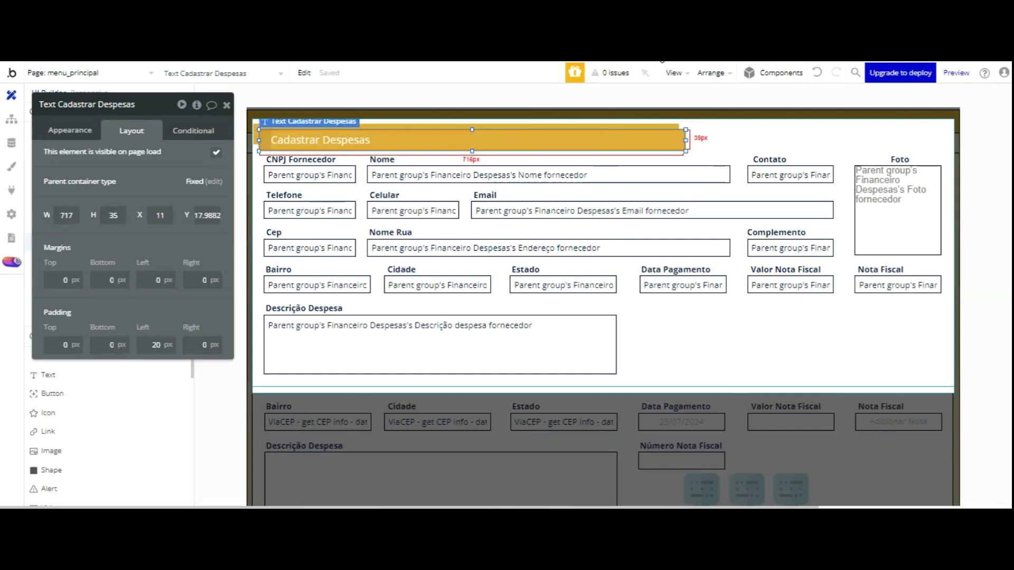
key(Up)
drag(494, 134, 740, 134)
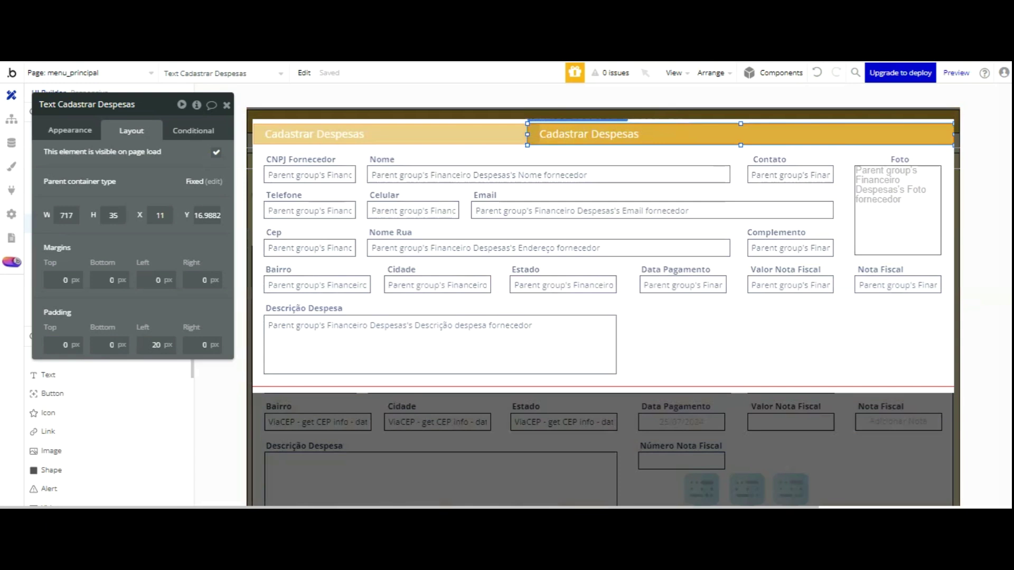
drag(740, 134, 741, 134)
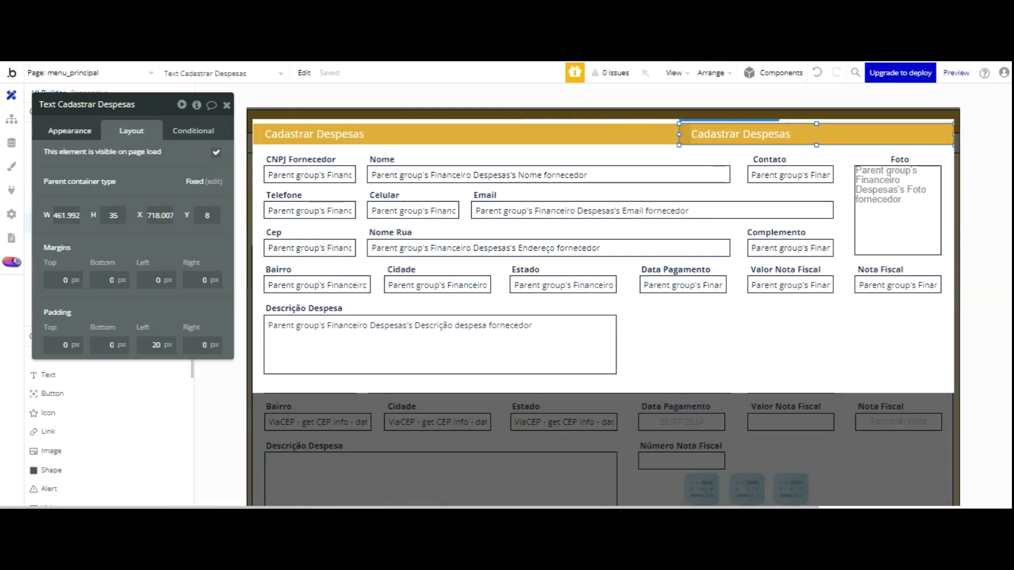
Set the duplicate's text to 'Nº' followed by the parent expense's Numero controle despesa.
click(74, 130)
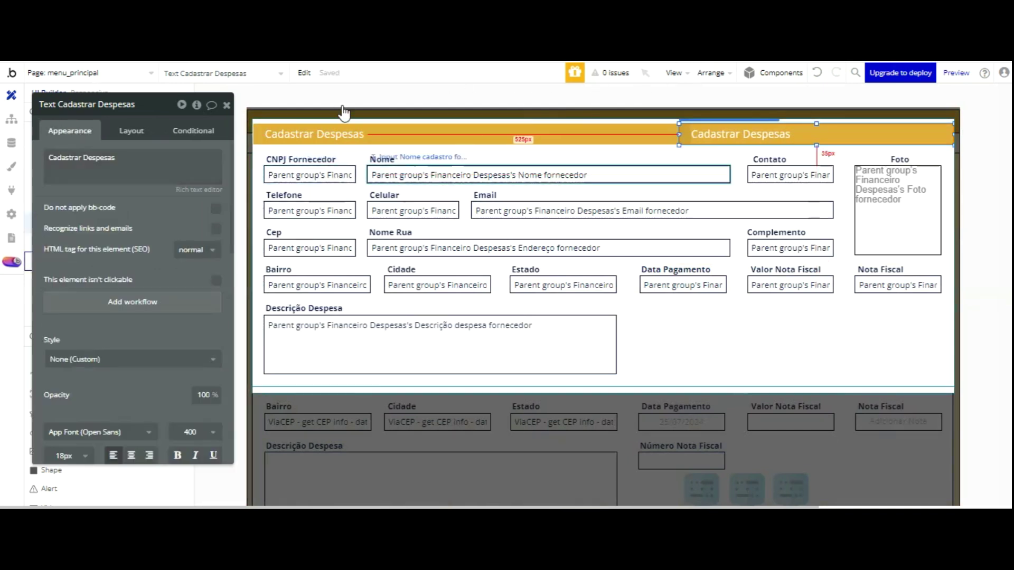
scroll(132, 238, down, 10)
scroll(101, 83, up, 10)
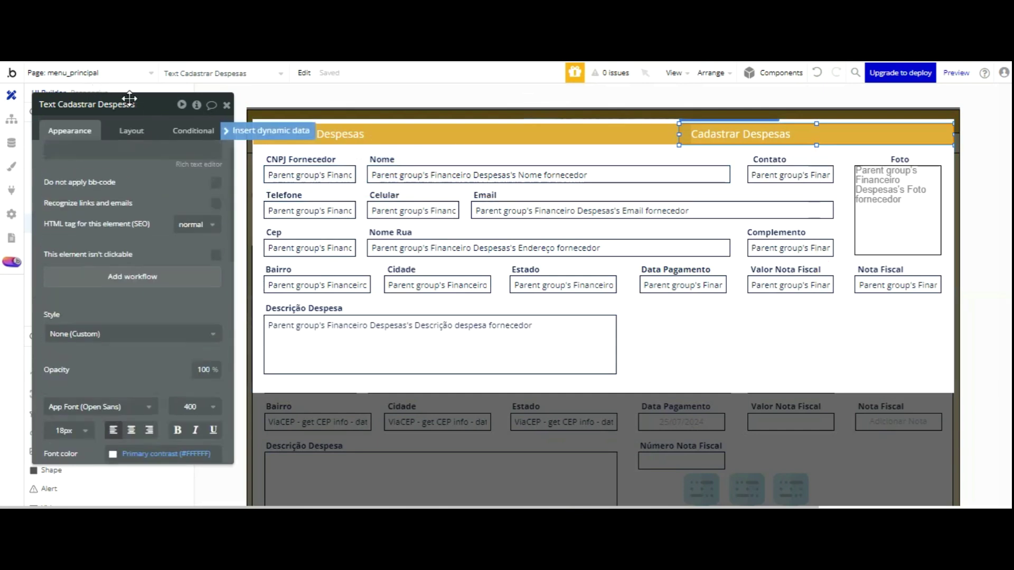
text(Nº)
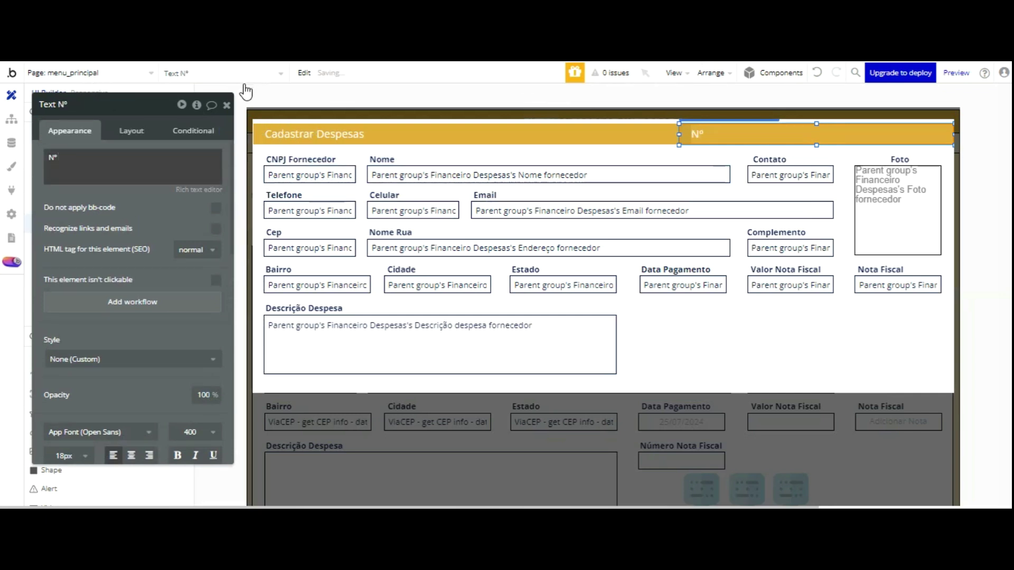
click(158, 205)
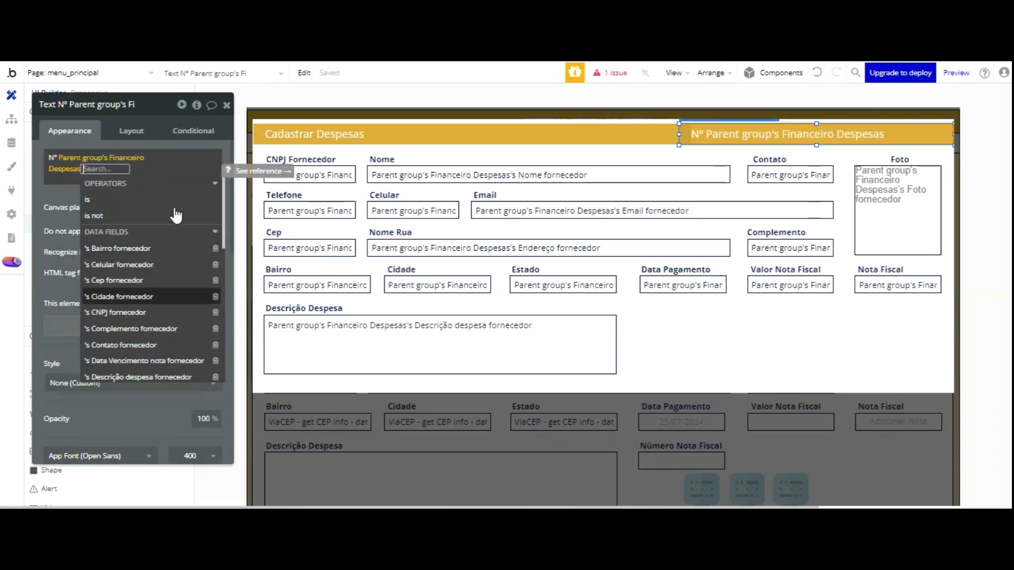
scroll(176, 217, down, 2)
scroll(175, 257, down, 2)
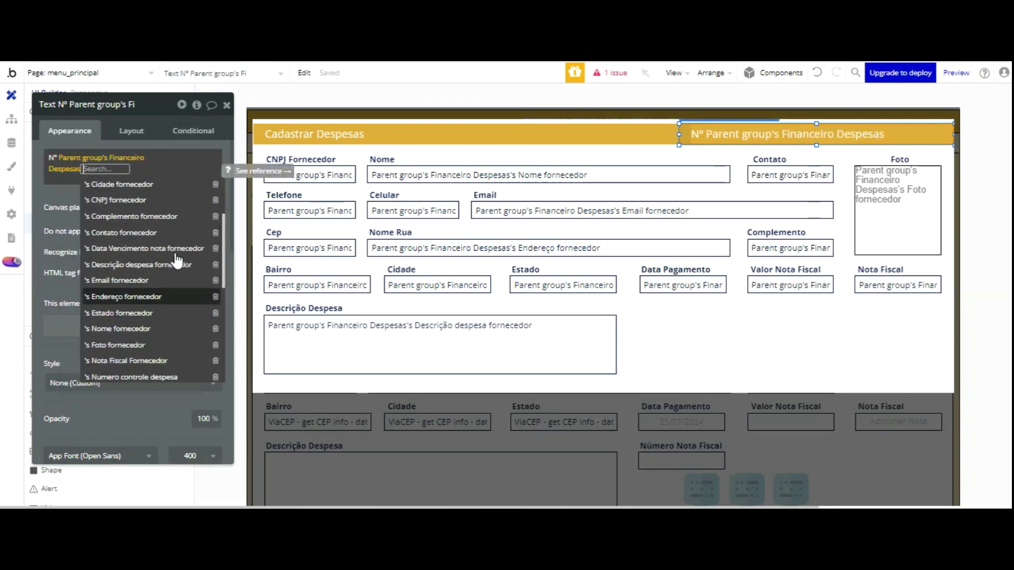
click(132, 341)
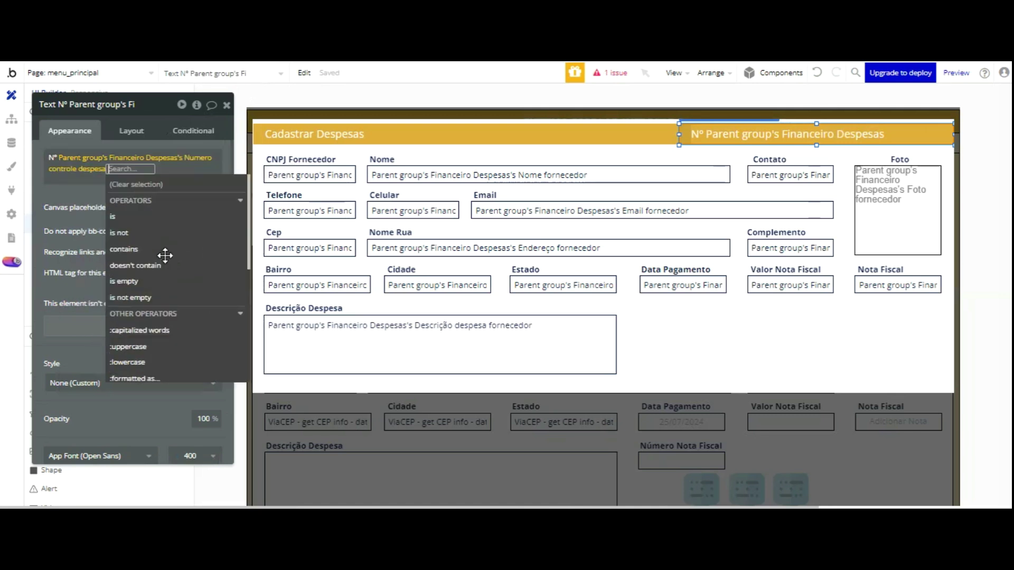
click(74, 103)
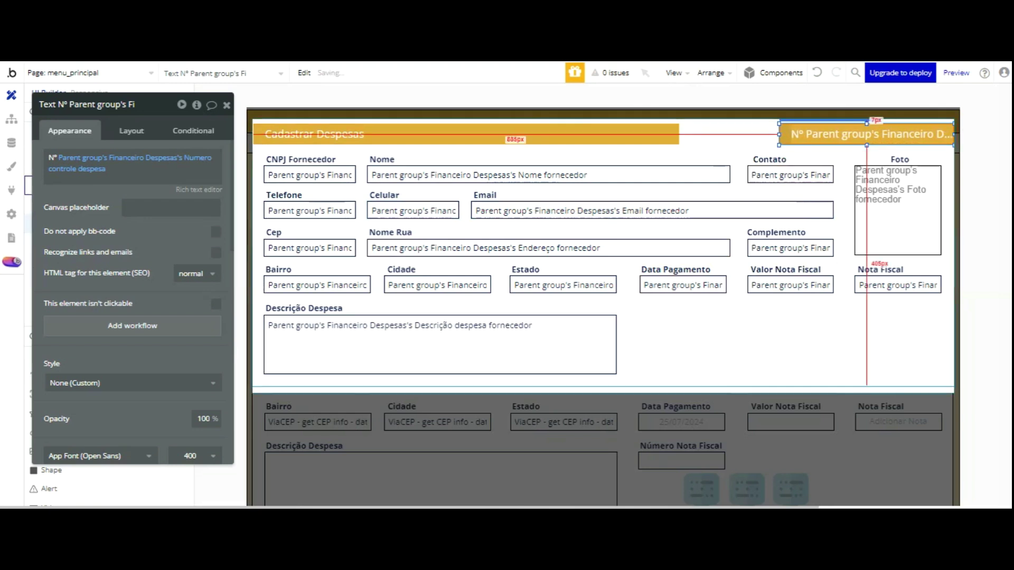
Nudge the Nº expense number header slightly left.
click(767, 136)
click(811, 136)
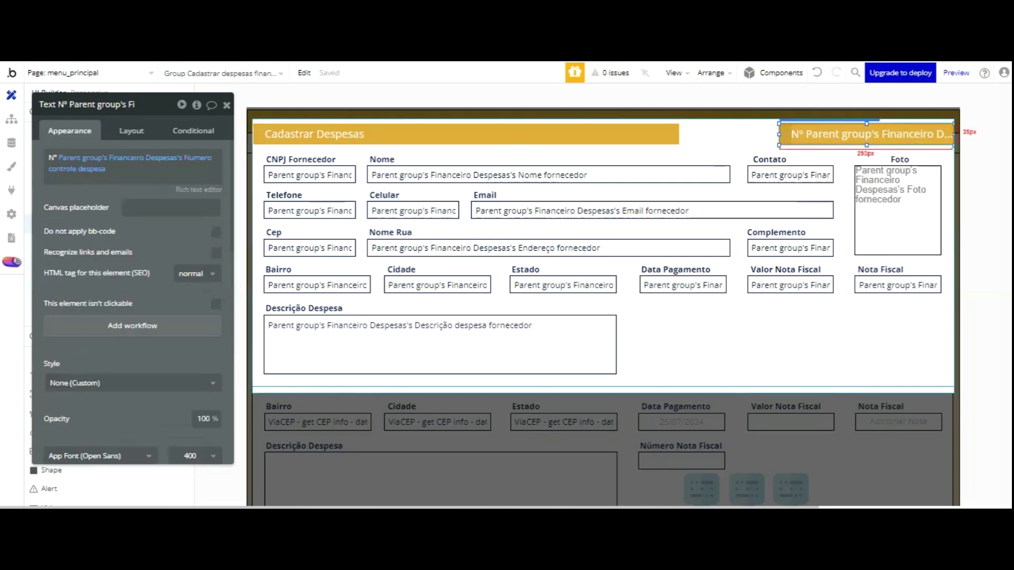
key(Left)
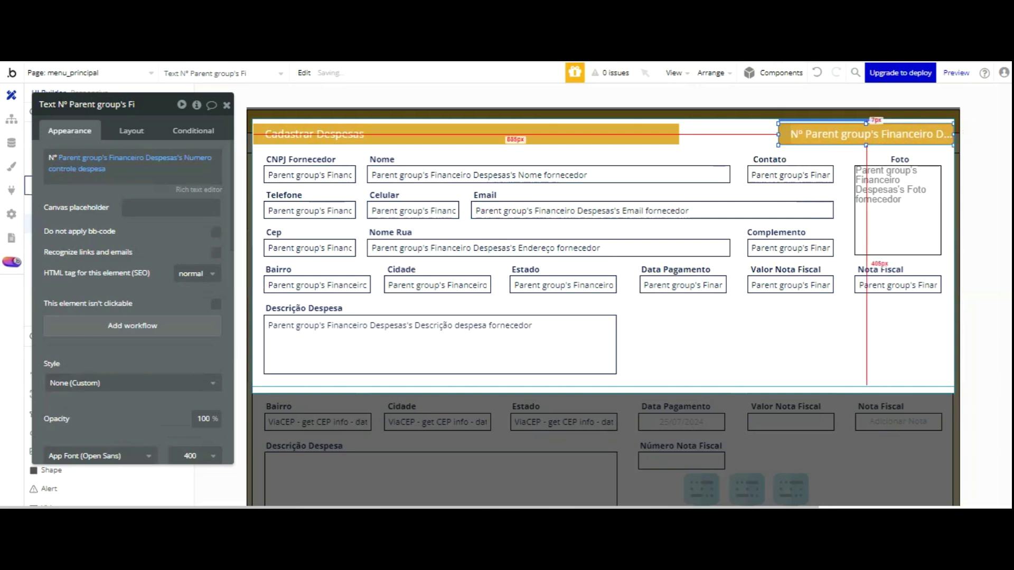
click(754, 130)
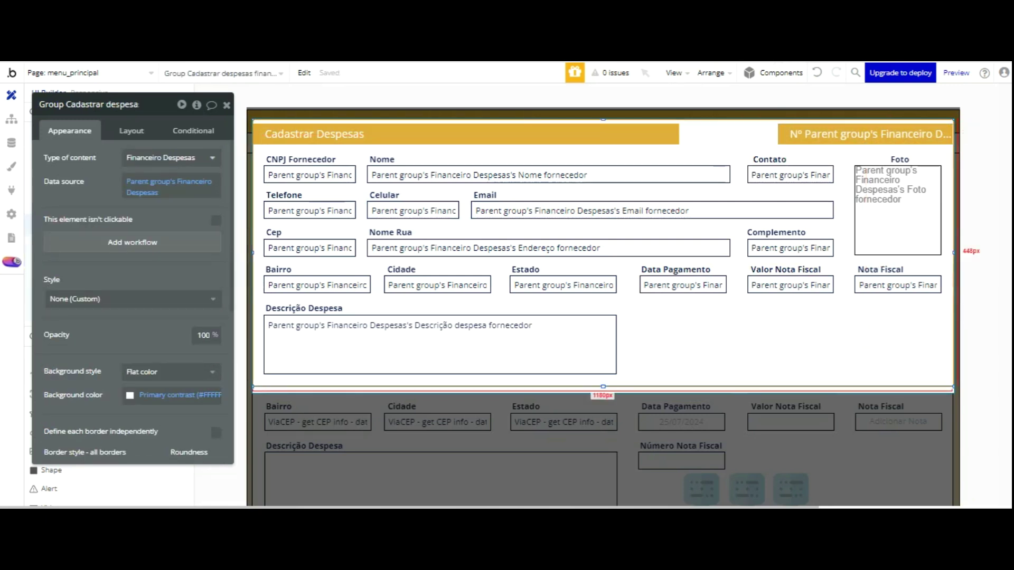
click(799, 137)
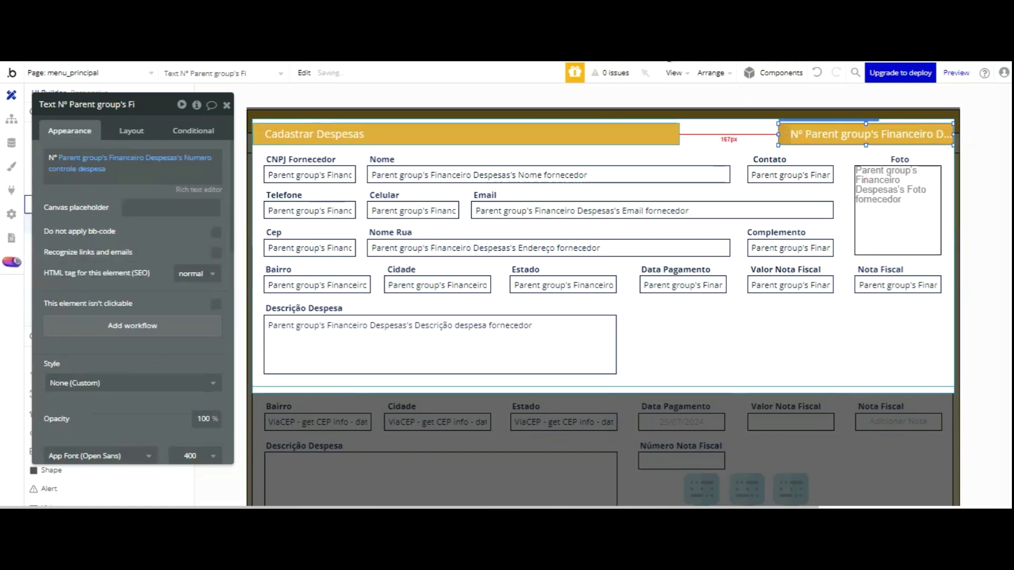
Stretch the Cadastrar Despesas title bar to meet the Nº header and launch the live preview.
click(465, 134)
drag(680, 134, 779, 135)
click(770, 160)
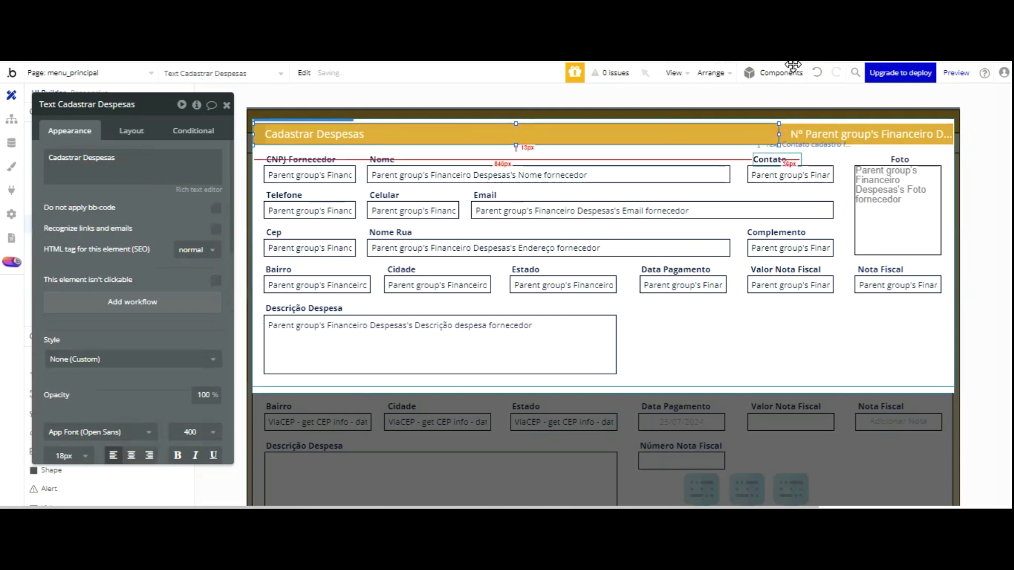
click(770, 132)
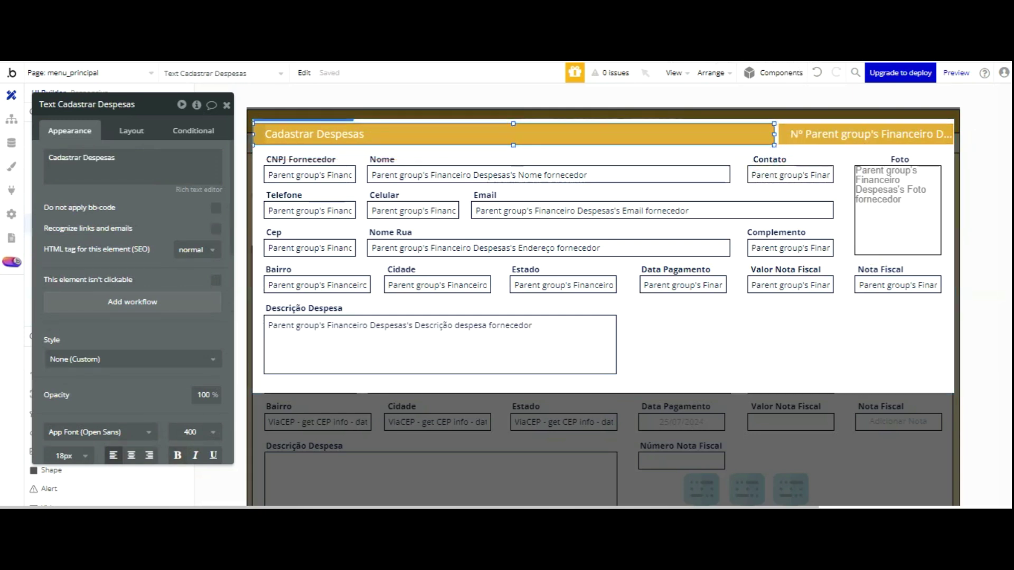
drag(779, 134, 779, 134)
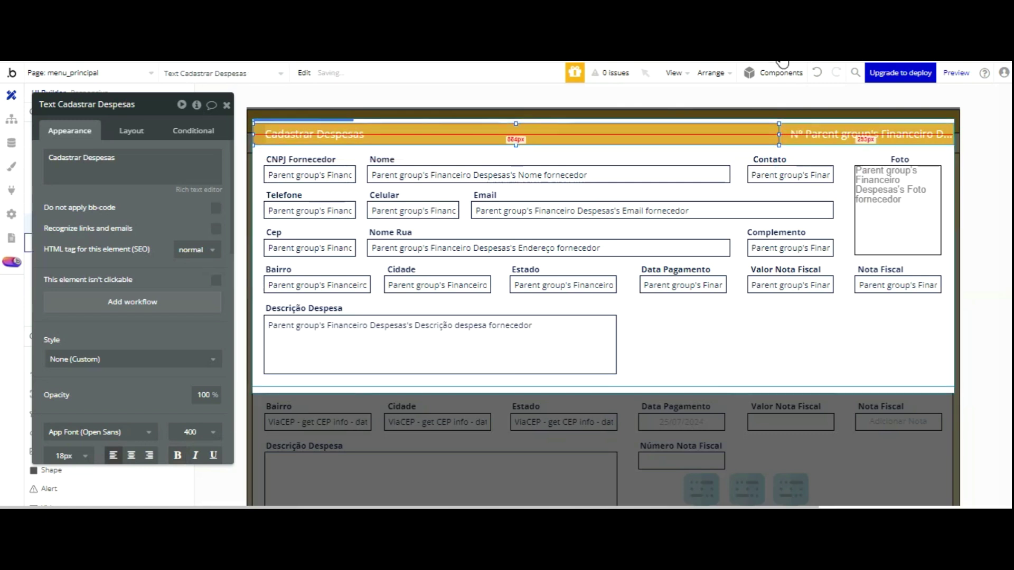
key(Escape)
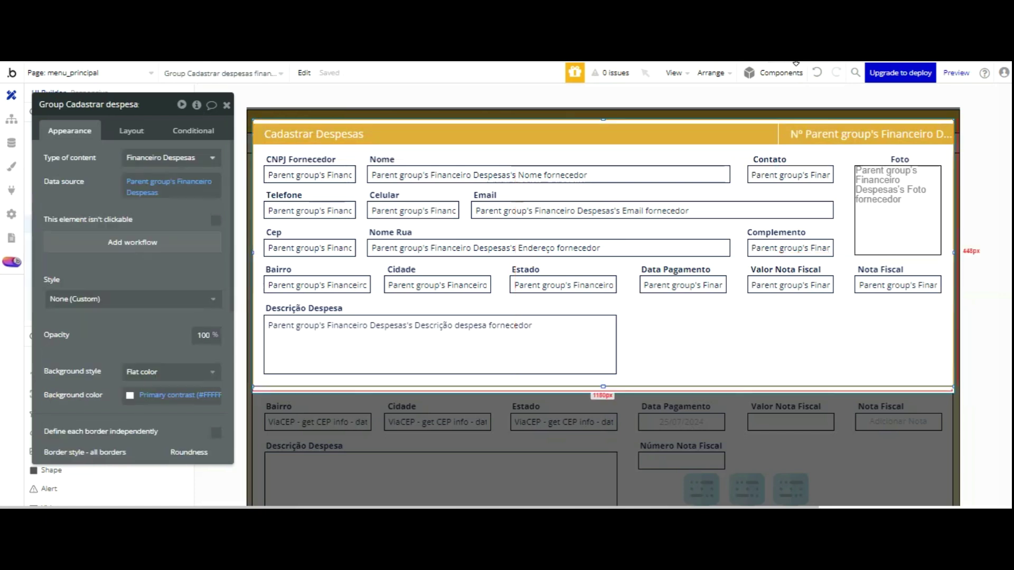
click(795, 64)
click(362, 74)
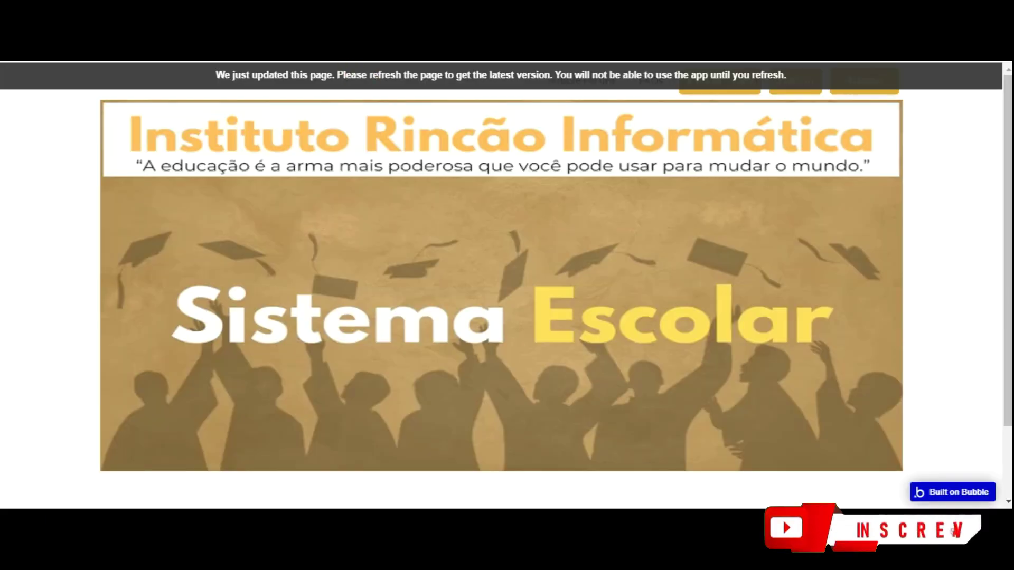
Log in to the preview with the account e-mail and password, dismissing the alerts.
click(864, 79)
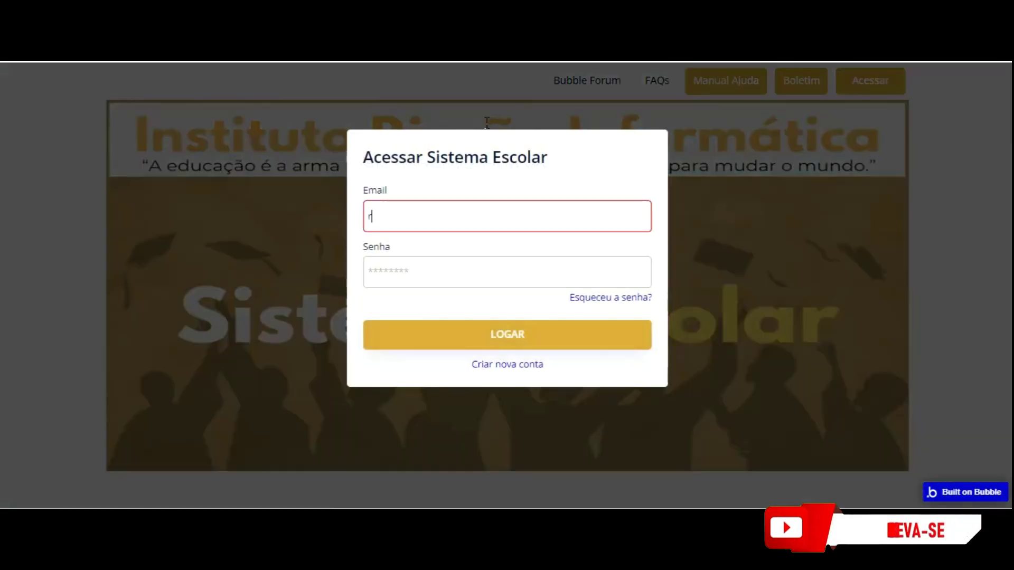
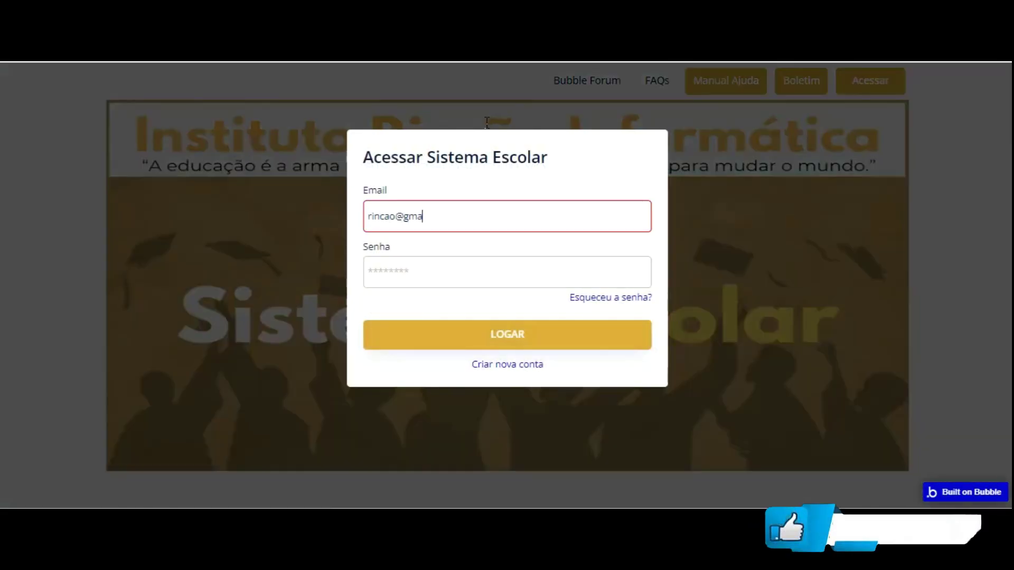
key(Tab)
text(123456)
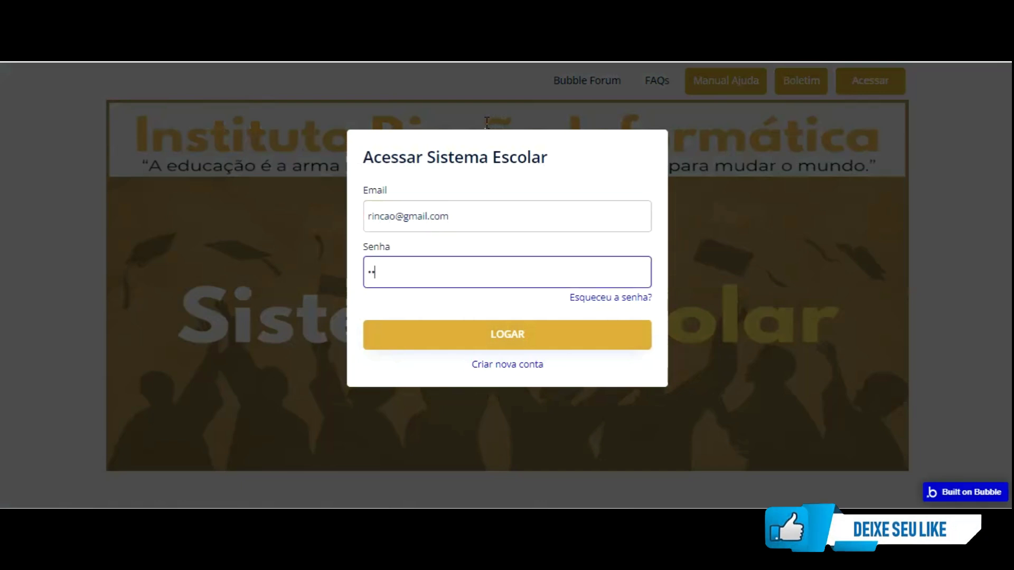
key(Return)
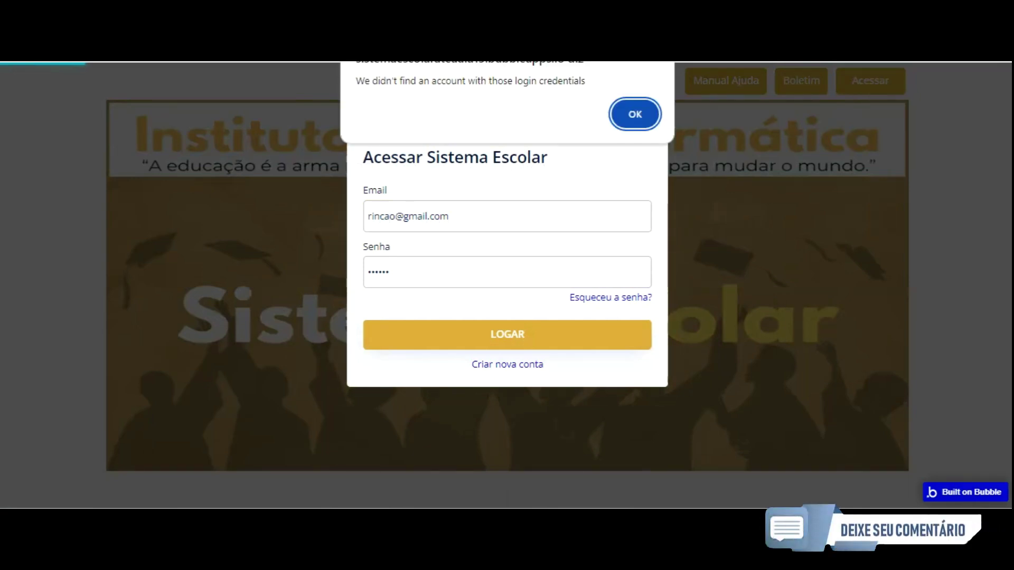
click(635, 114)
click(414, 277)
double_click(413, 276)
text(123456)
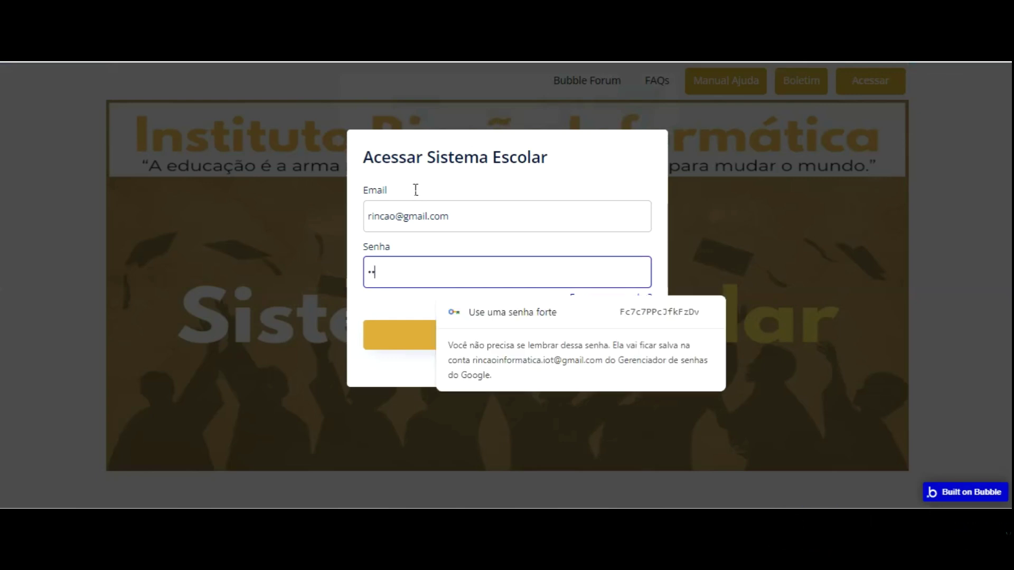
key(Return)
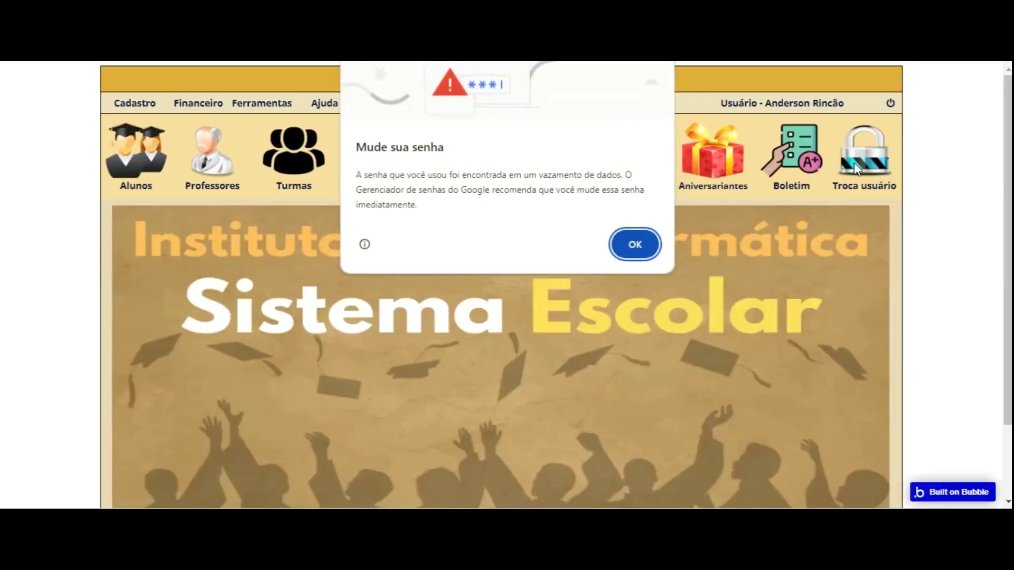
click(635, 244)
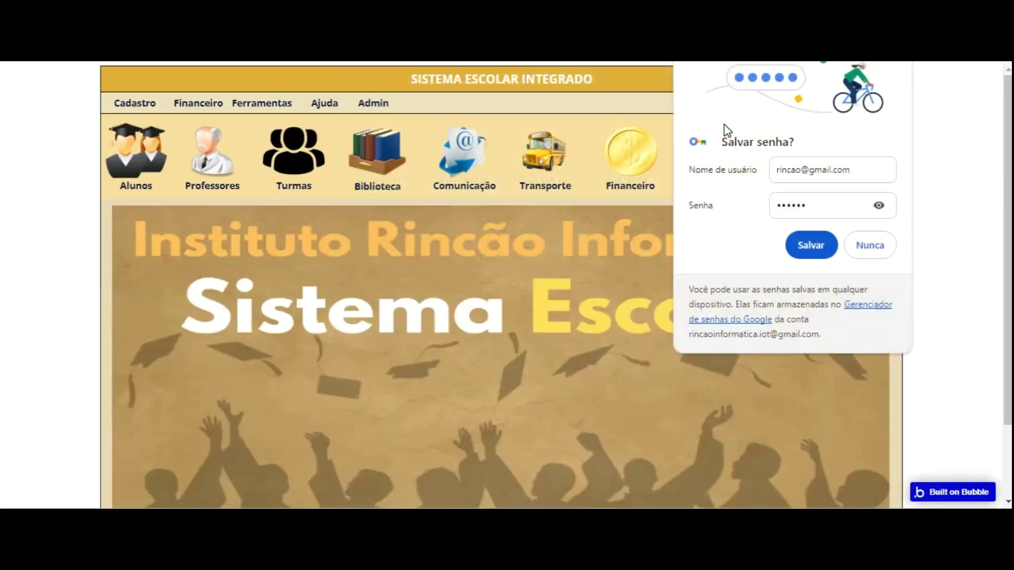
click(868, 243)
In Financeiro, go to Contas a Pagar and open the Mercado Brasil expense.
click(635, 154)
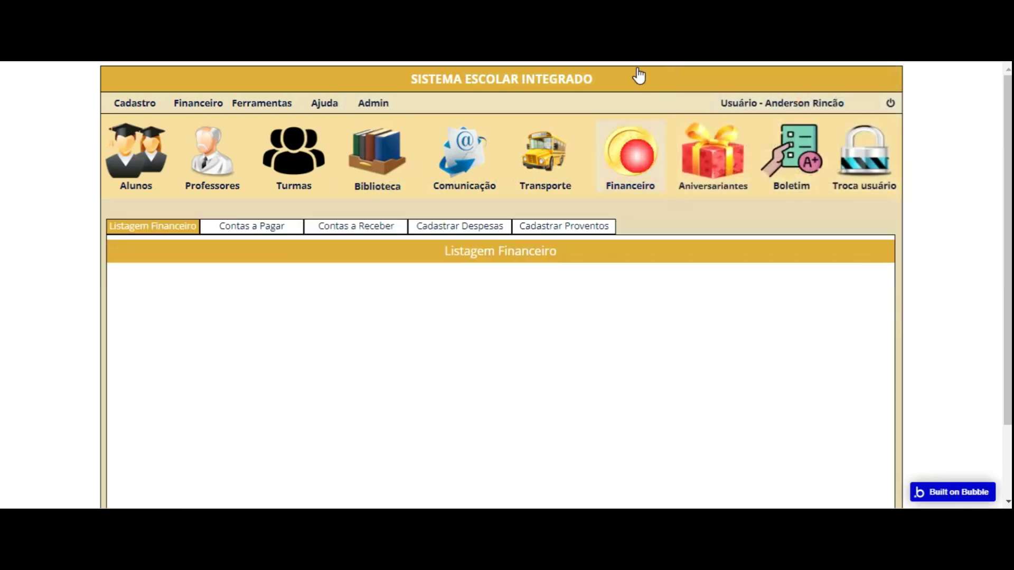
click(430, 226)
click(252, 226)
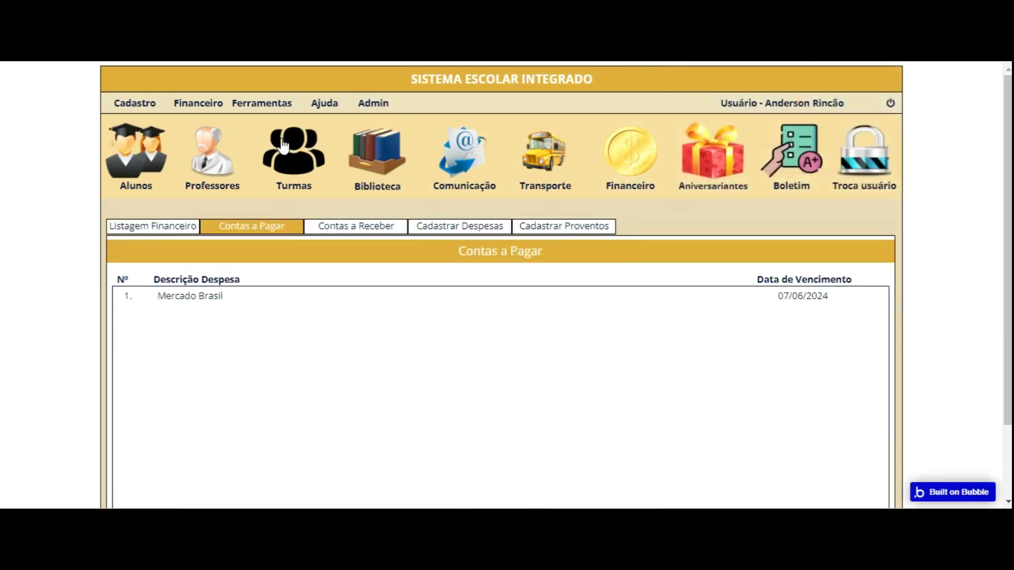
click(250, 300)
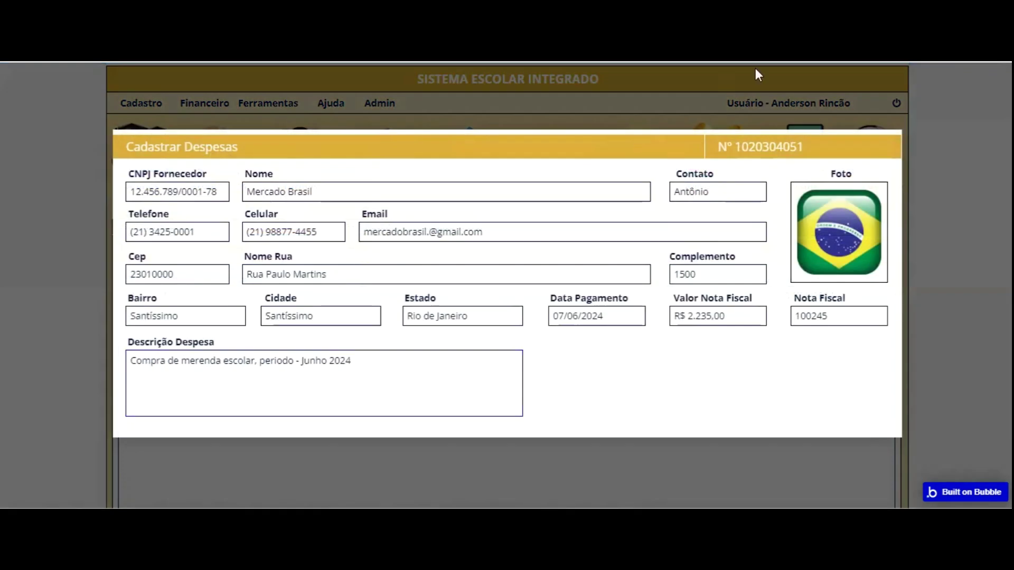